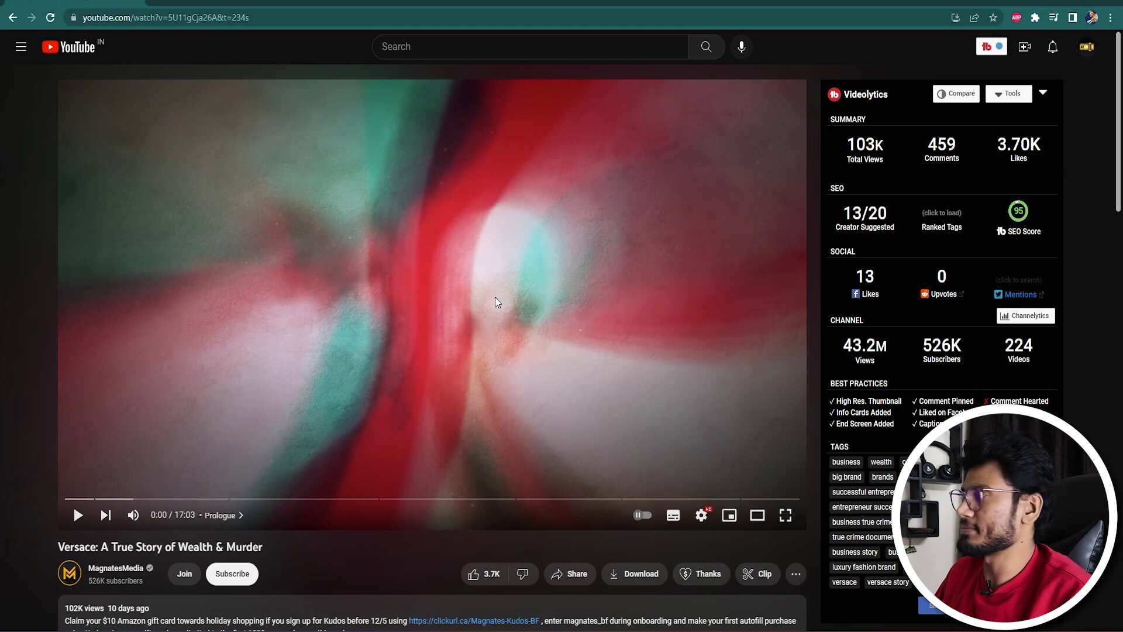
Step: Pause the Versace reference on its red photo-grid frame, then create a new 1920×1080, 30 fps comp
left_click(474, 269)
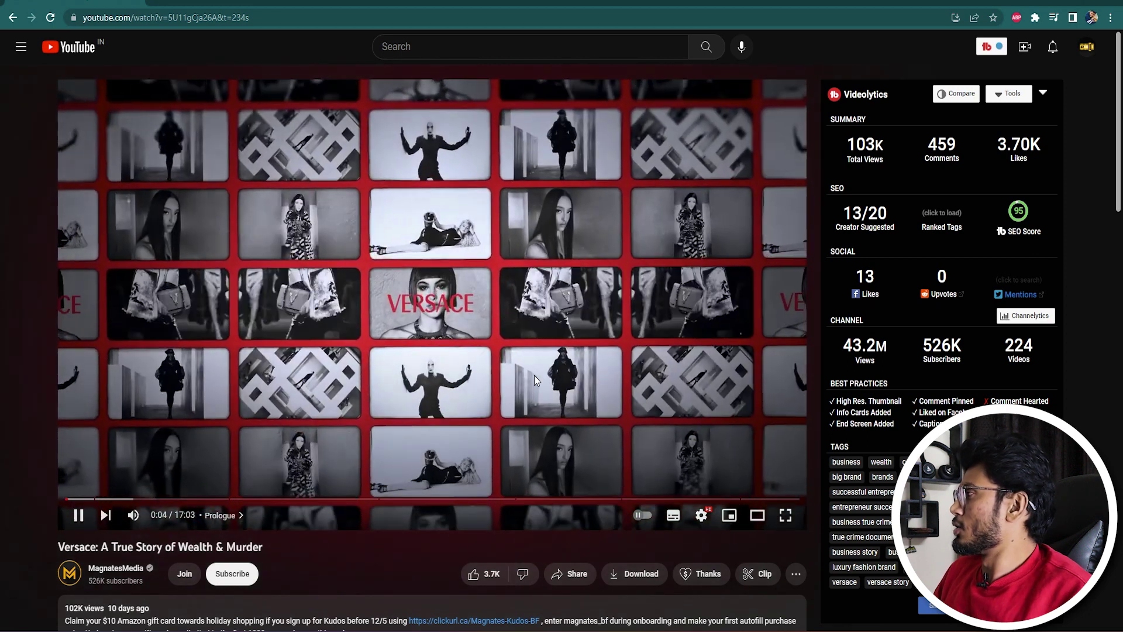
left_click(598, 380)
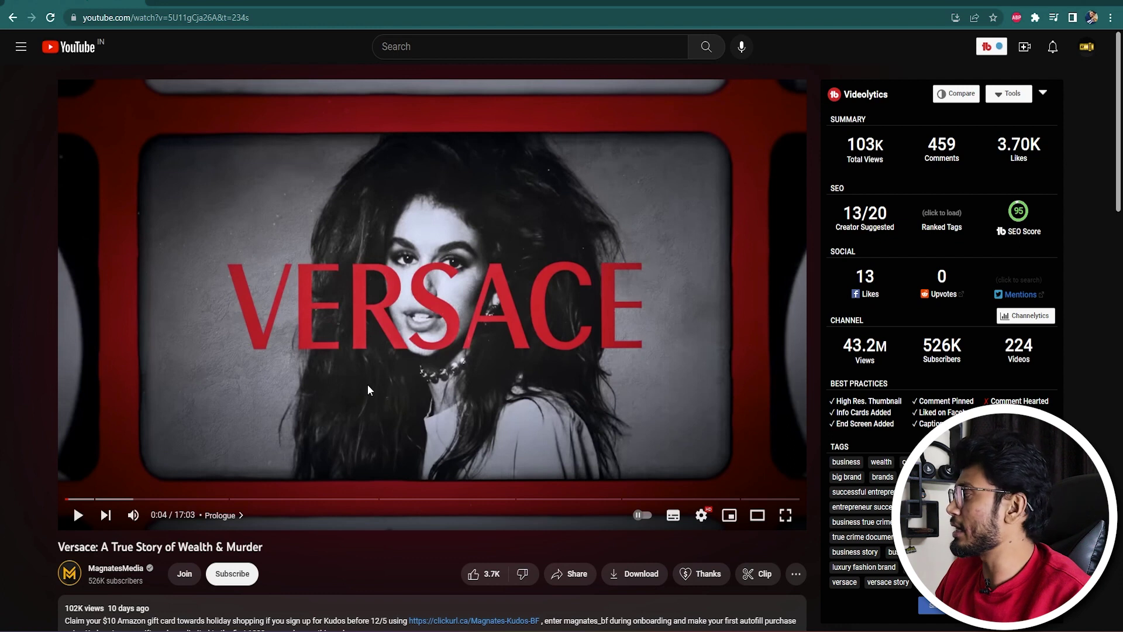
left_click_drag(71, 501, 65, 500)
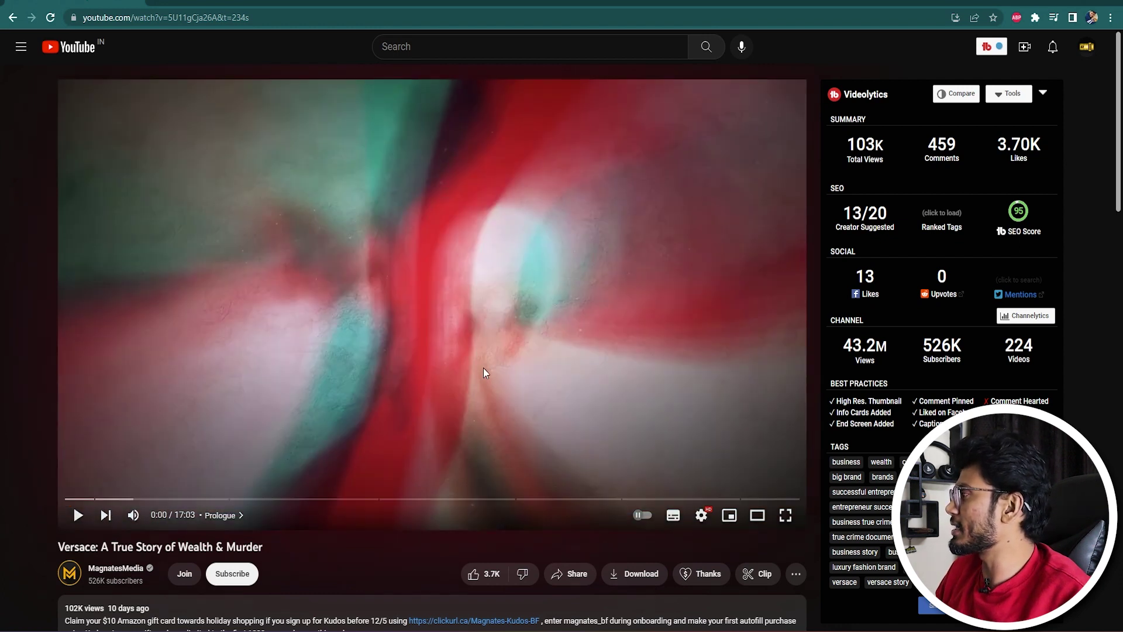
left_click(480, 368)
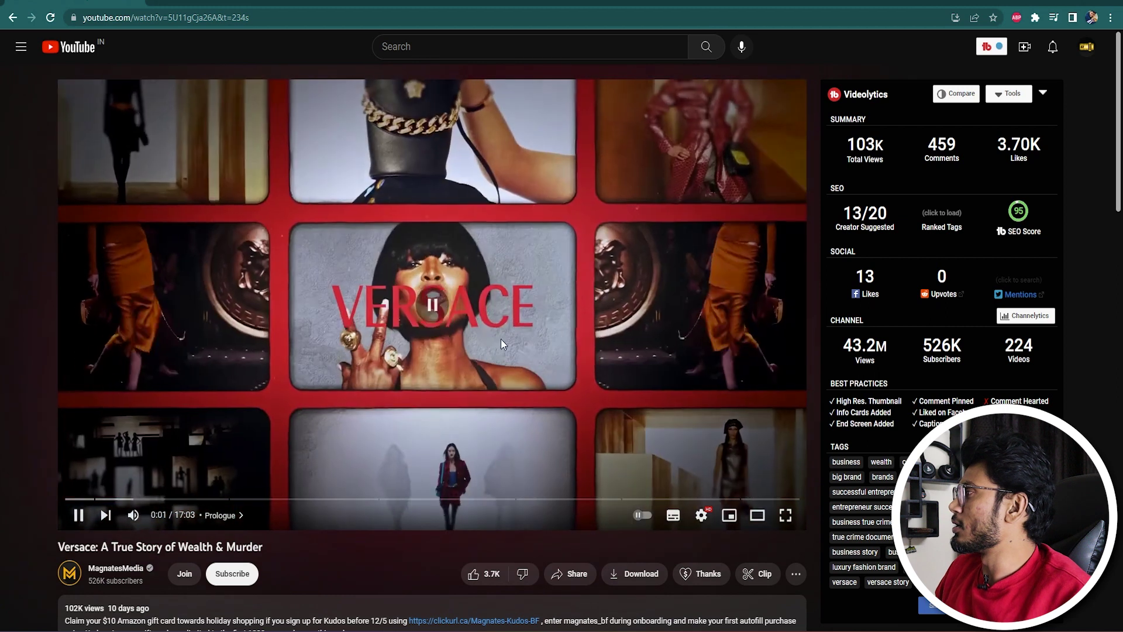
left_click(501, 339)
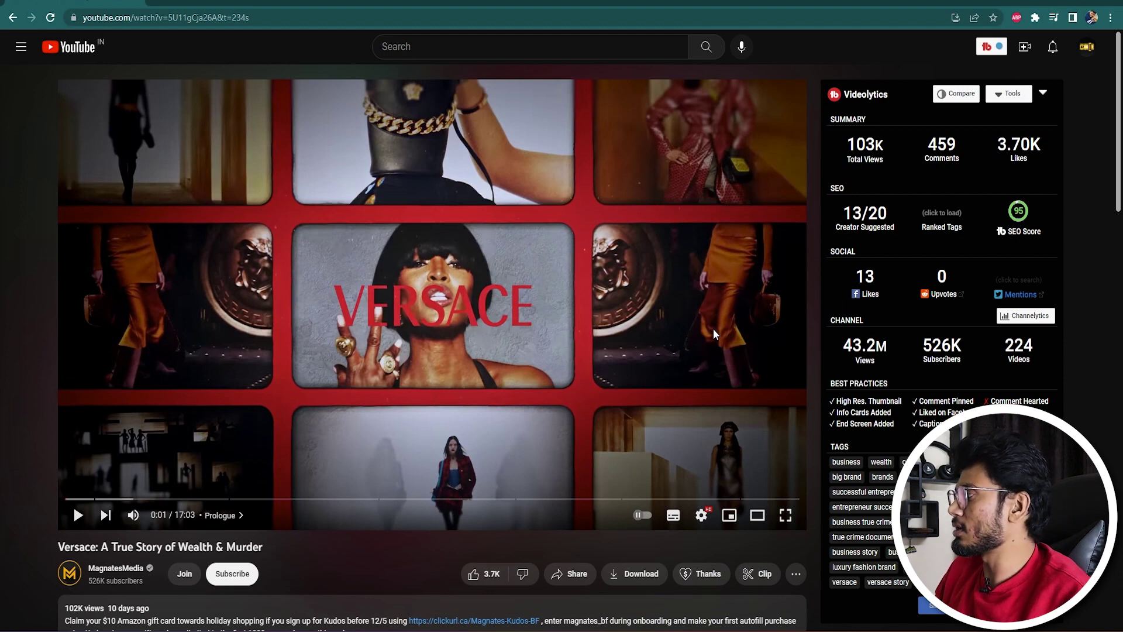
mouse_move(619, 629)
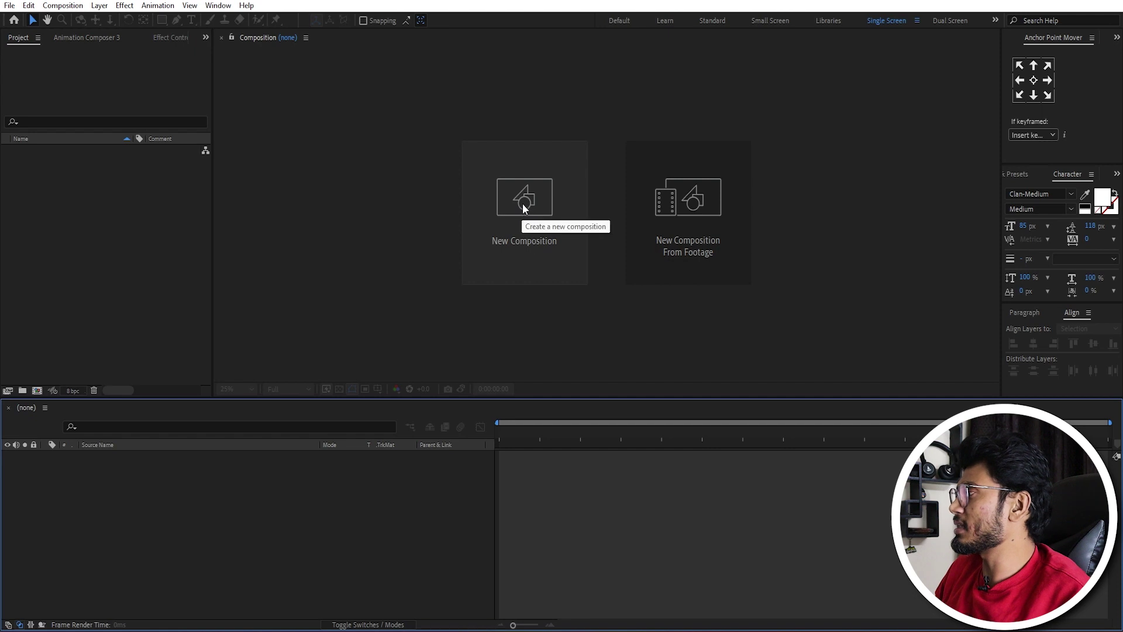
left_click(522, 204)
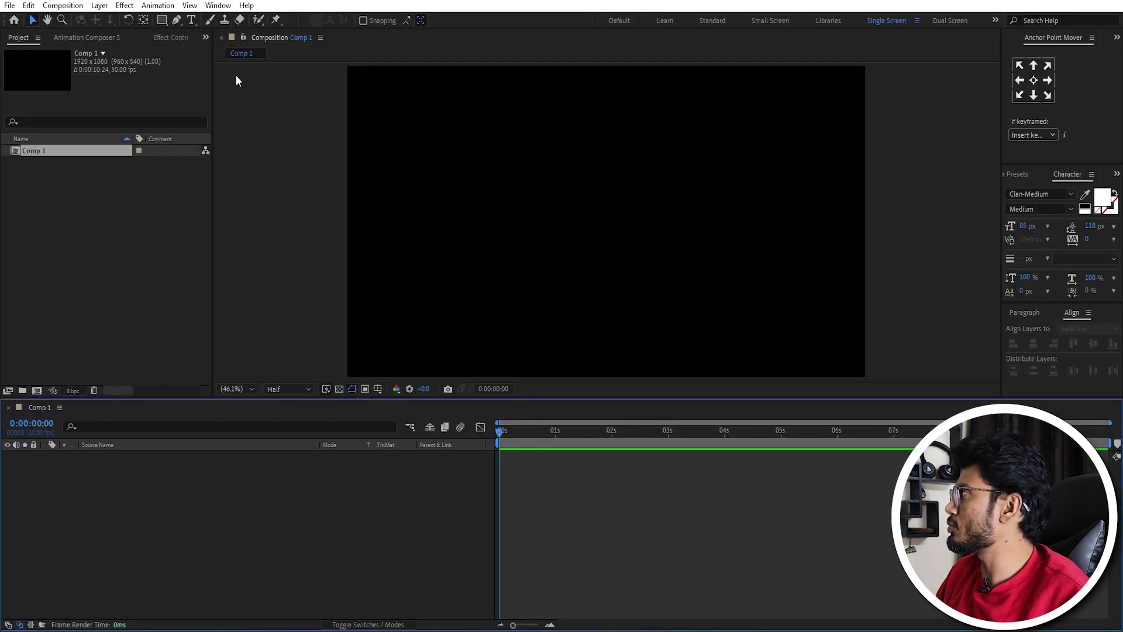
Step: Draw a purple rectangle shape layer near the centre of Comp 1
left_click(163, 22)
left_click_drag(531, 167, 676, 250)
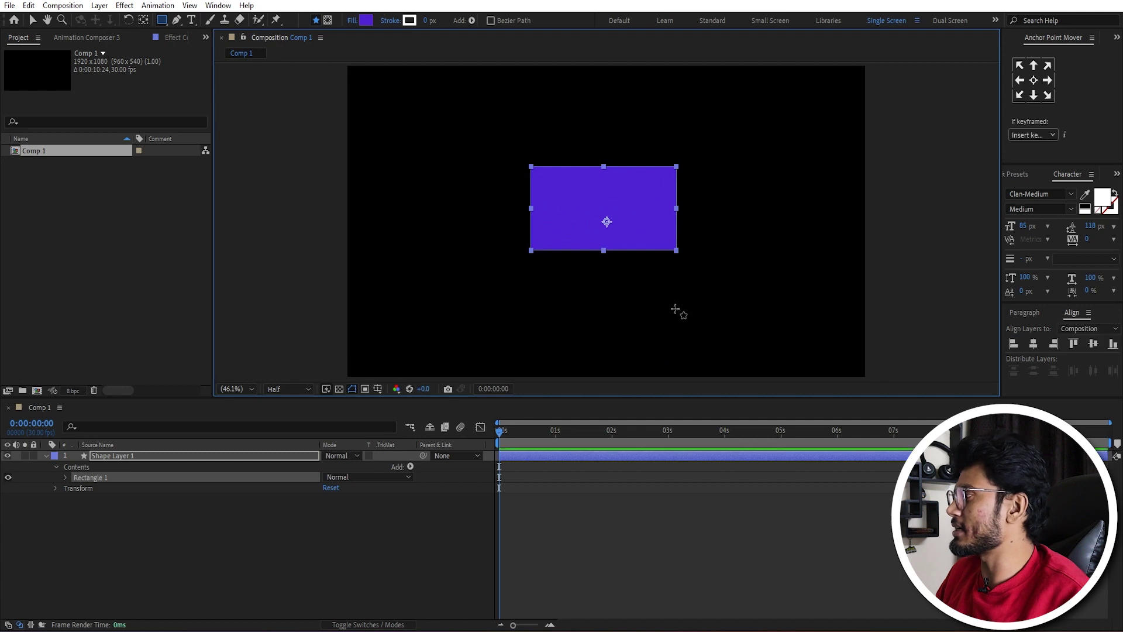
left_click(609, 472)
Step: Set the Rectangle Path 1 corner Roundness to 30
left_click(66, 478)
left_click(75, 488)
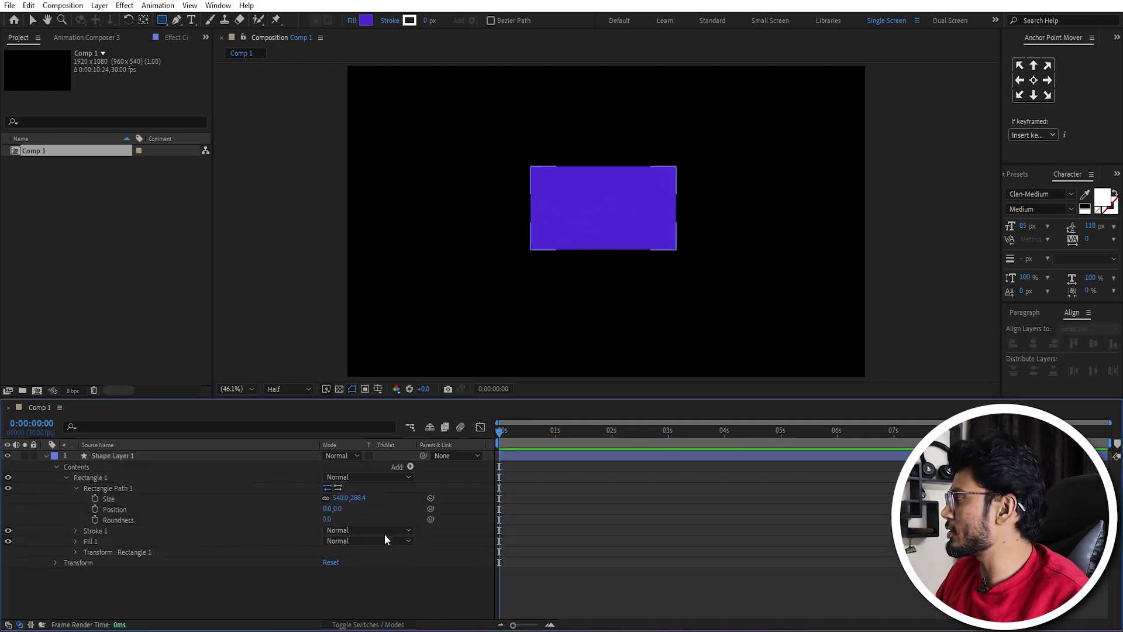
left_click_drag(329, 520, 335, 520)
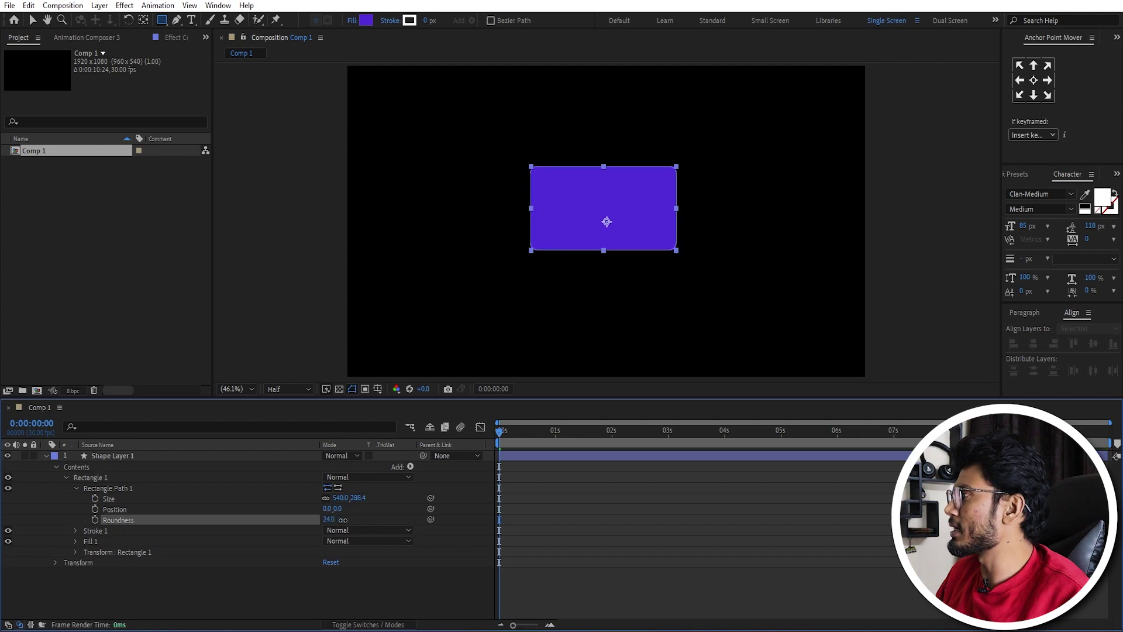
left_click(474, 522)
left_click(328, 519)
type("30")
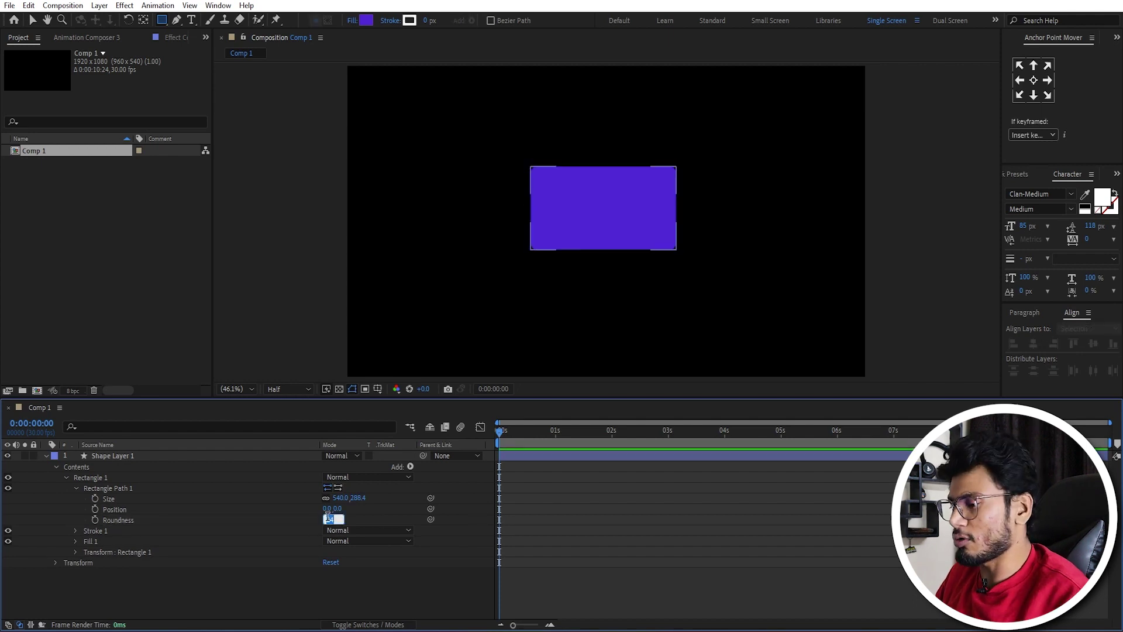
key("Return")
left_click(588, 585)
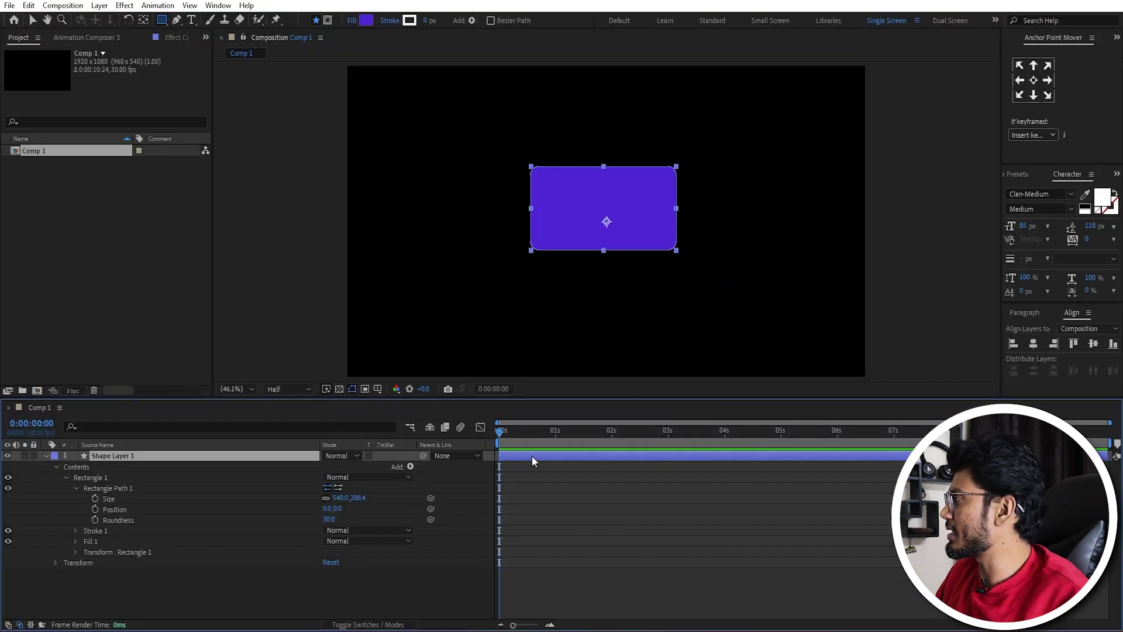
left_click(49, 455)
Step: Centre Shape Layer 1's rectangle in the composition with Align
left_click(566, 488)
left_click(566, 456)
left_click(1034, 345)
left_click(1094, 343)
left_click(595, 491)
left_click(609, 456)
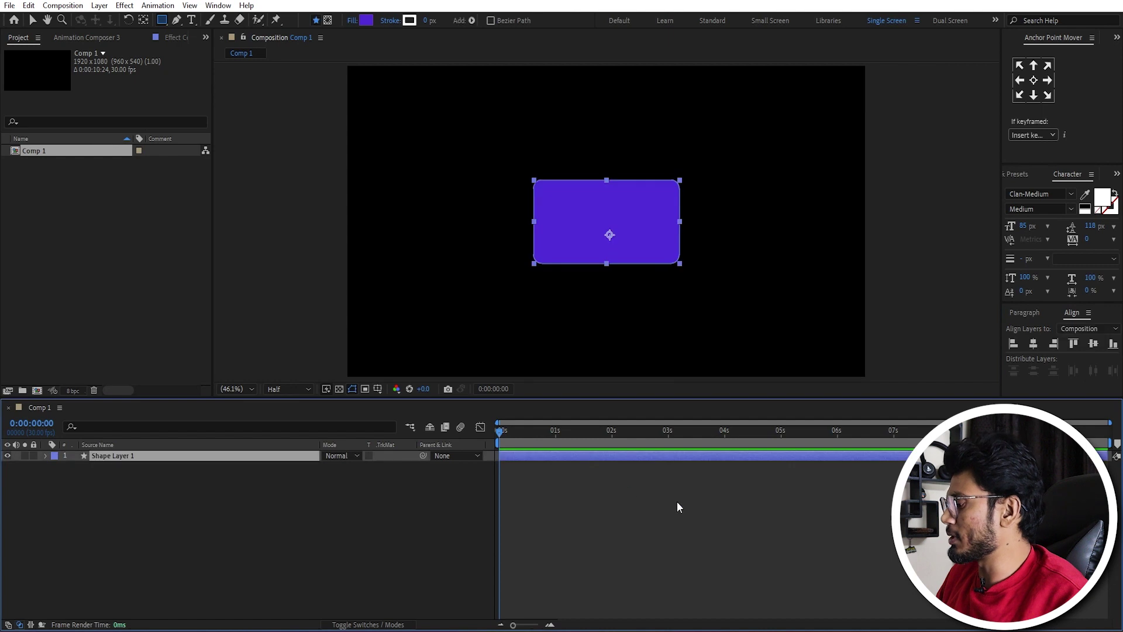
Step: Duplicate the rectangle above and below to form a column of three
key("ctrl+d")
key("shift+Up")
key("shift+Up")
key("shift+Up")
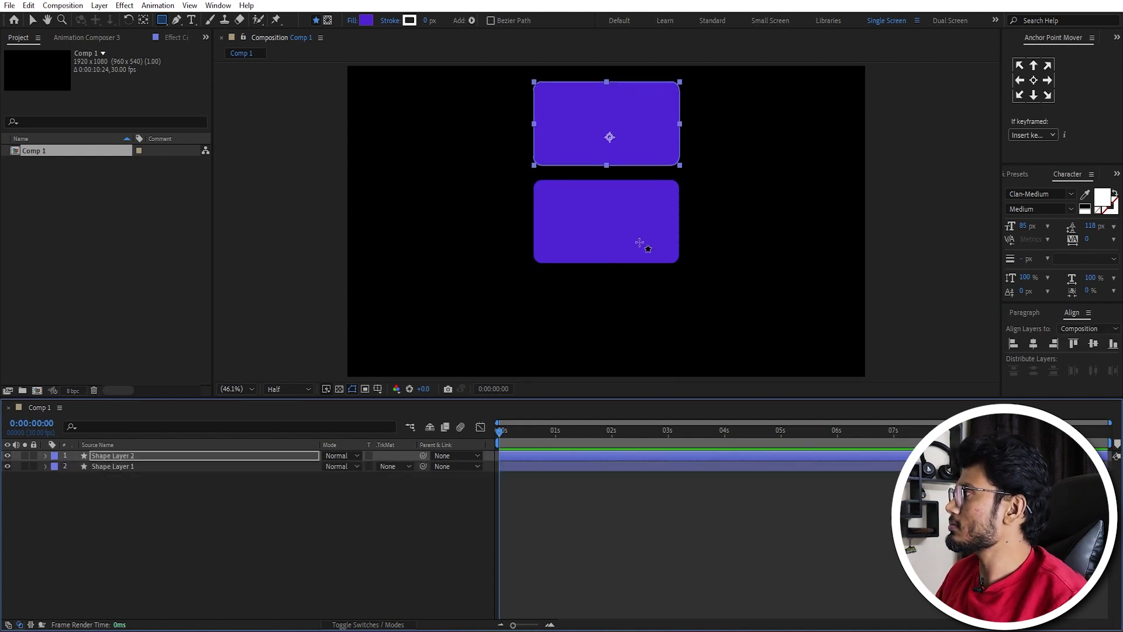
left_click(595, 467)
key("ctrl+d")
key("shift+Down")
key("shift+Down")
key("shift+Down")
key("shift+Down")
key("shift+Down")
key("shift+Down")
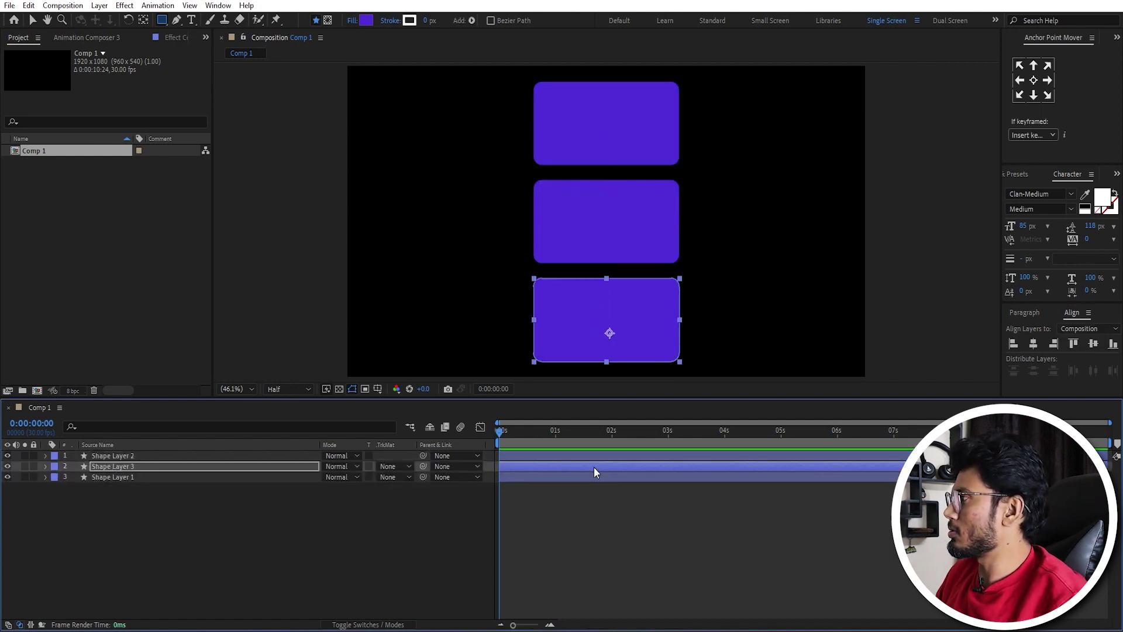
Step: Duplicate the three-rectangle column into right and left columns, completing the 3×3 grid
left_click(582, 530)
left_click(578, 474)
left_click(574, 460)
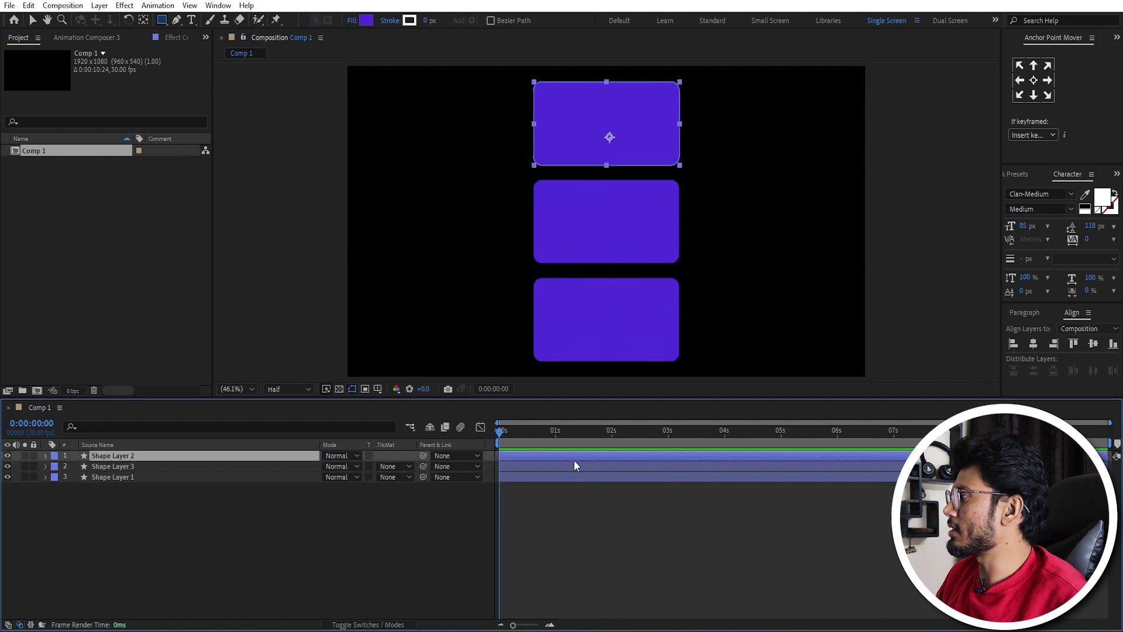
left_click(567, 474, "shift")
key("ctrl+d")
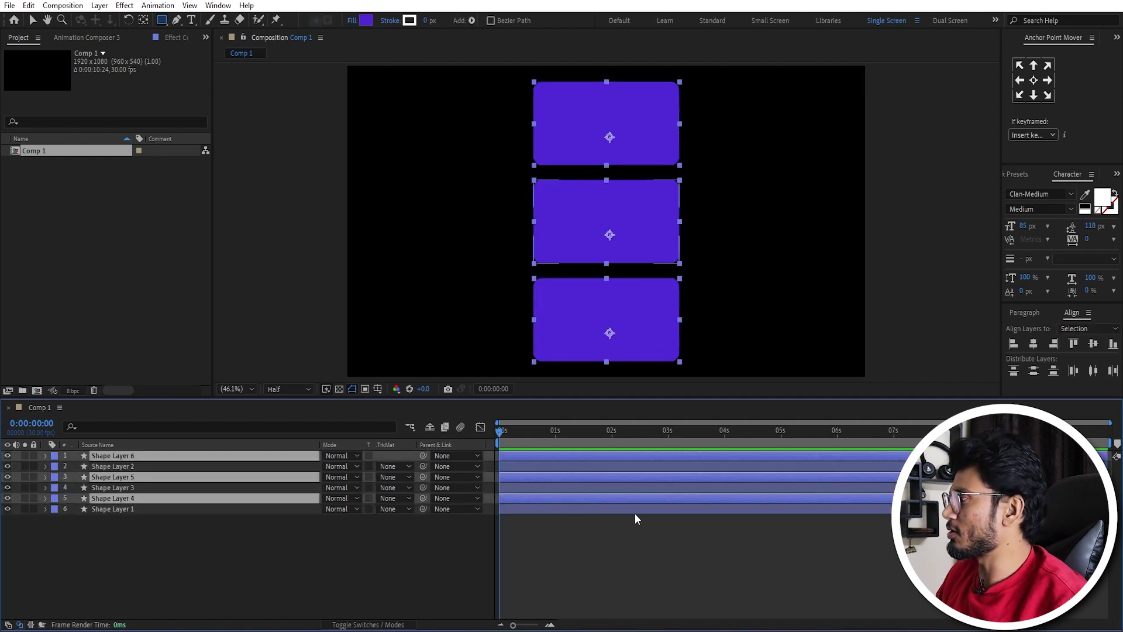
key("shift+Right")
key("shift+Right")
key("shift+Right")
key("shift+Right")
key("shift+Right")
key("shift+Right")
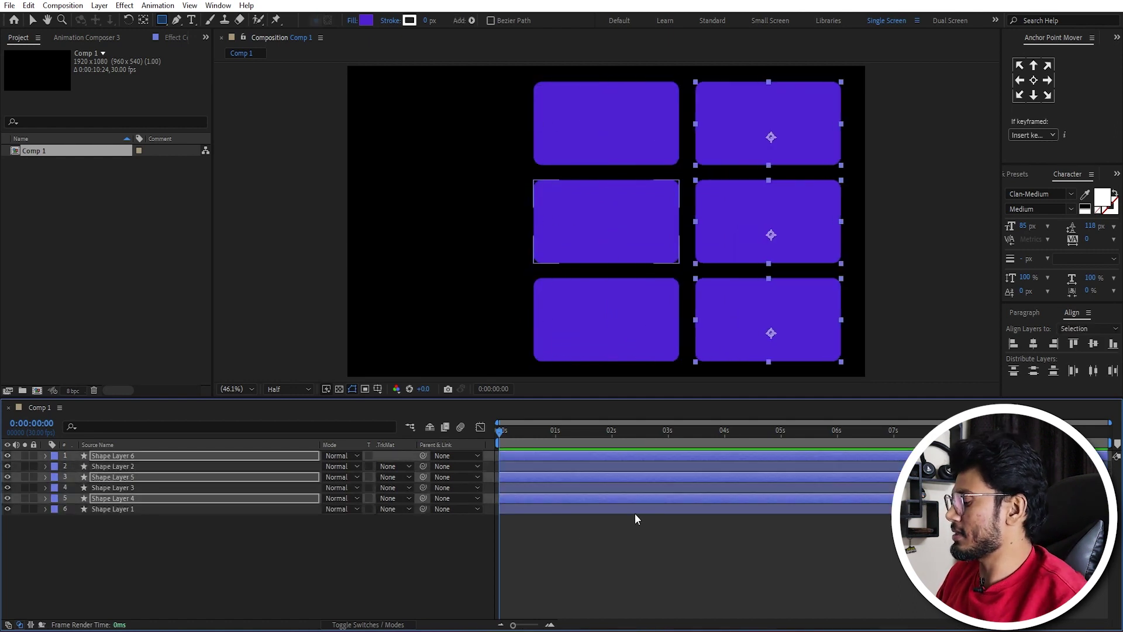
key("ctrl+d")
key("shift+Left")
key("shift+Left")
key("shift+Left")
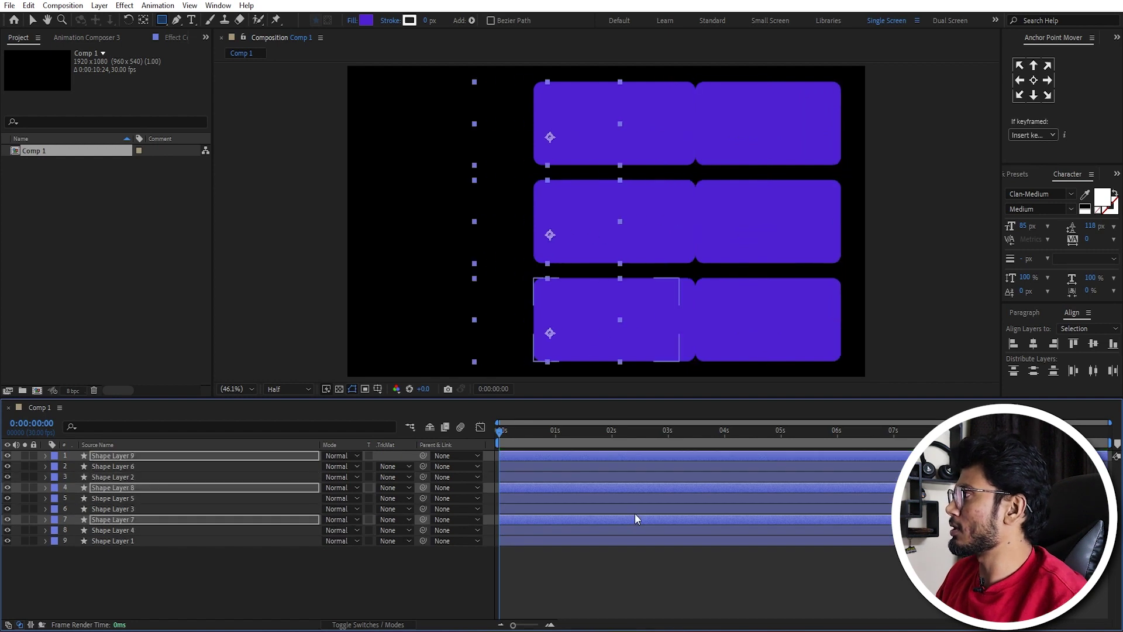
key("shift+Left")
key("shift+Left")
key("shift+Left")
key("shift+Left")
key("shift+Left")
key("shift+Left")
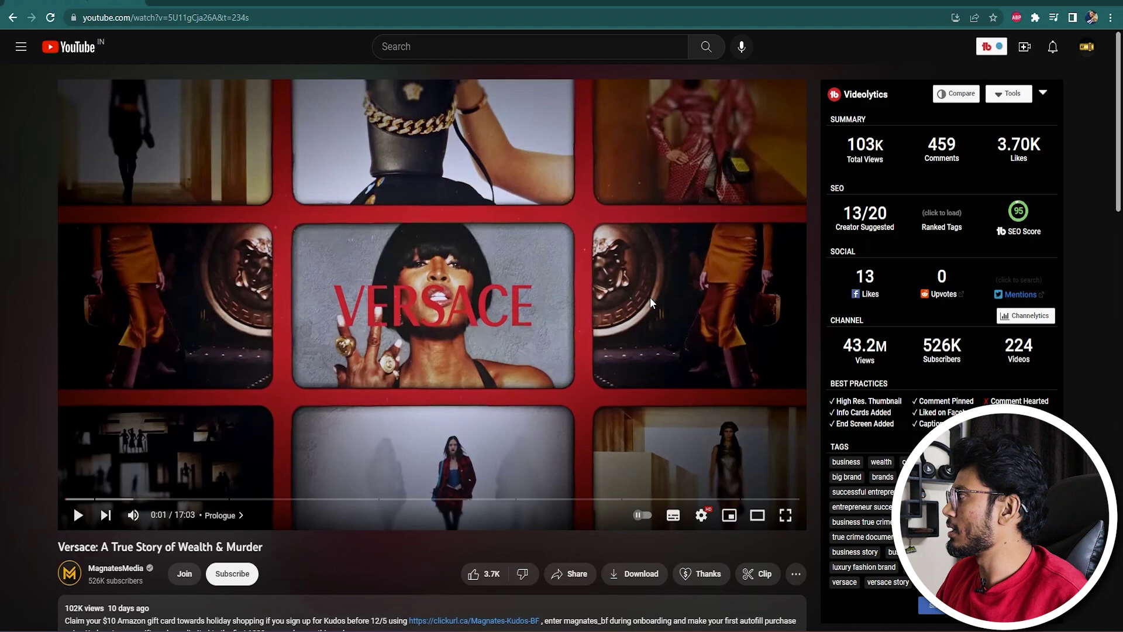
key("alt+Tab")
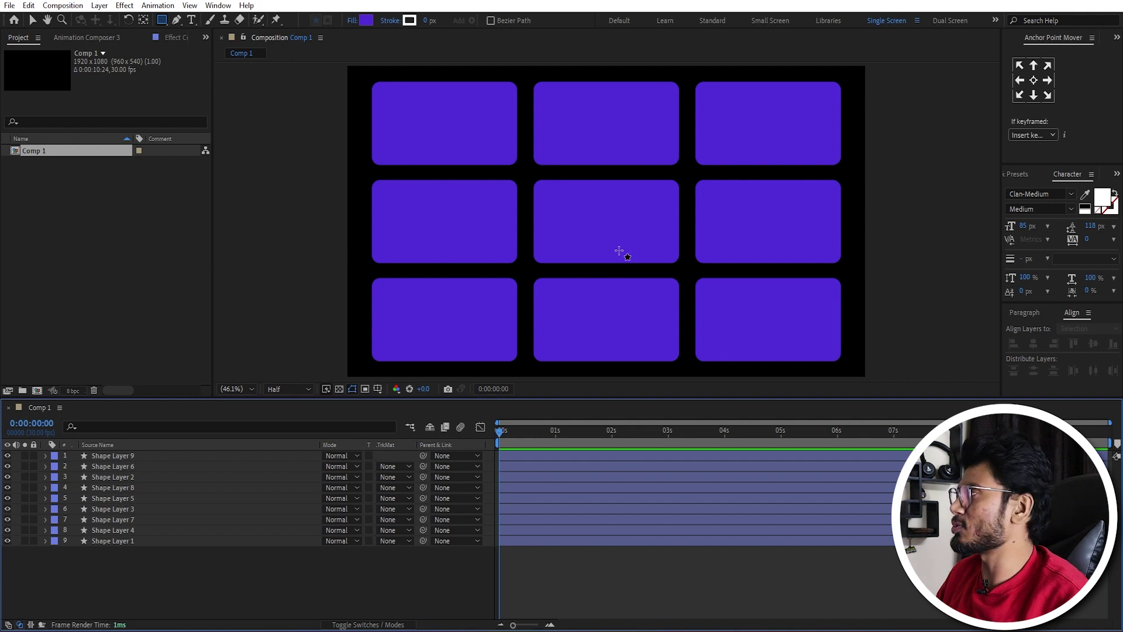
Step: Import the portrait photo Himanshu-.jpg into the project
left_click(35, 21)
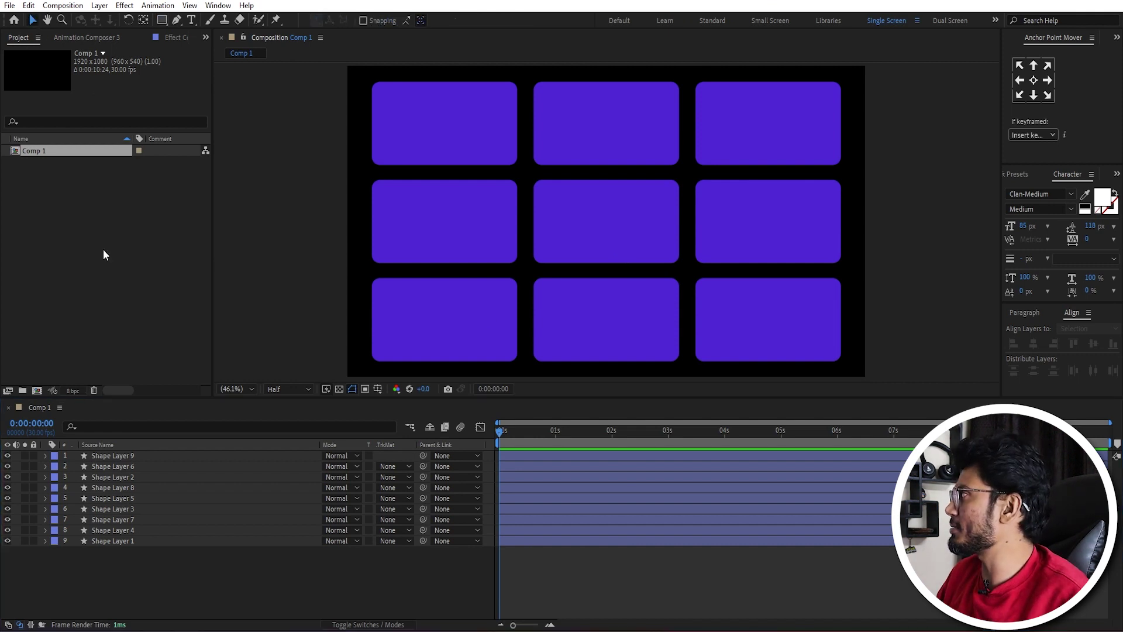
left_click(120, 240)
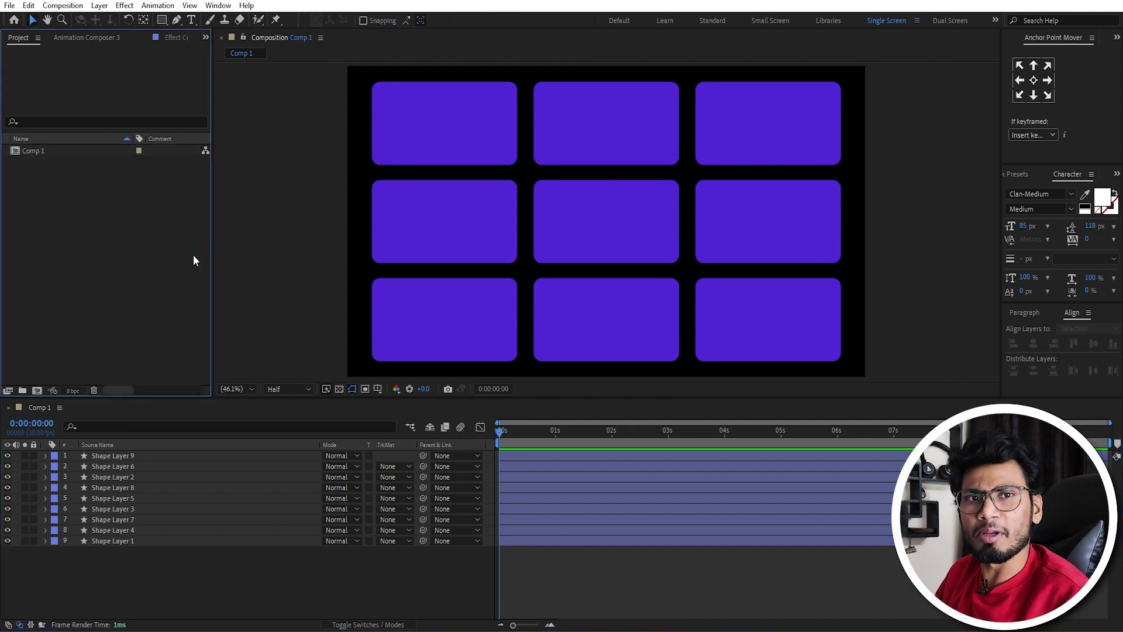
double_click(89, 238)
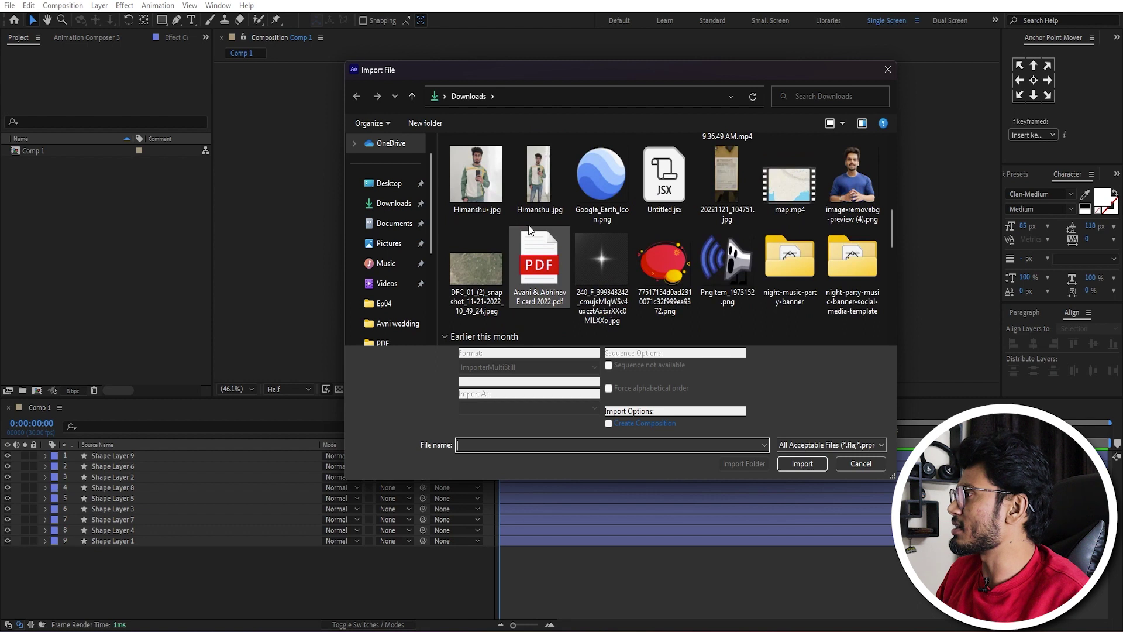
scroll(572, 216, "down", 2)
scroll(572, 216, "up", 2)
left_click(476, 167)
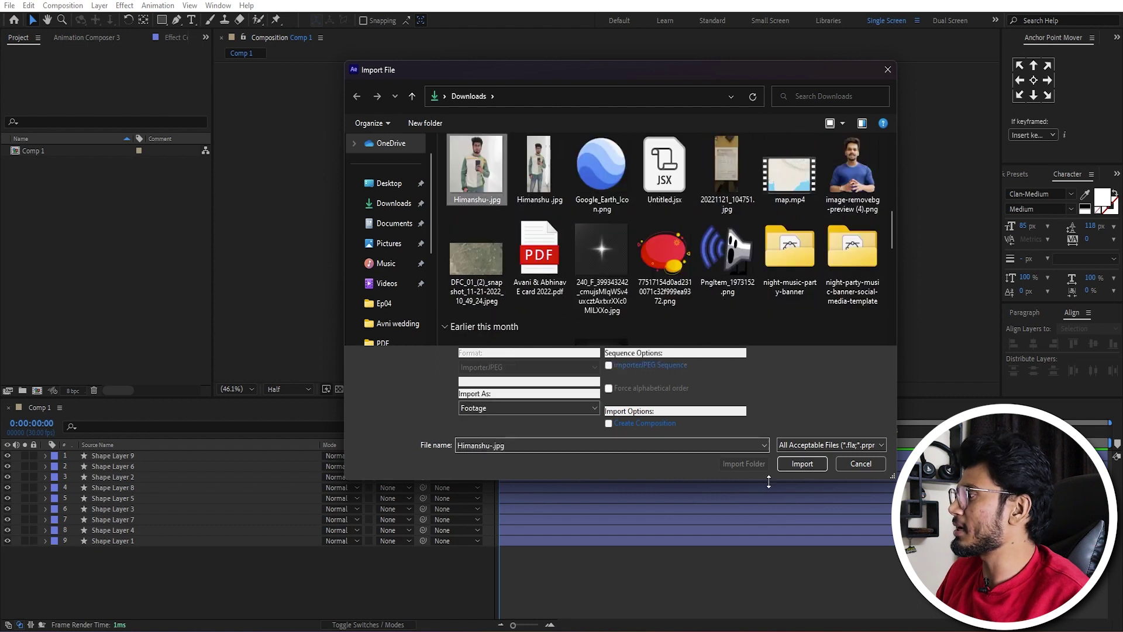
left_click(802, 463)
Step: Add the photo to Comp 1, scale it to 28%, and place it over the top-left box below Shape Layer 9
left_click_drag(33, 167, 604, 299)
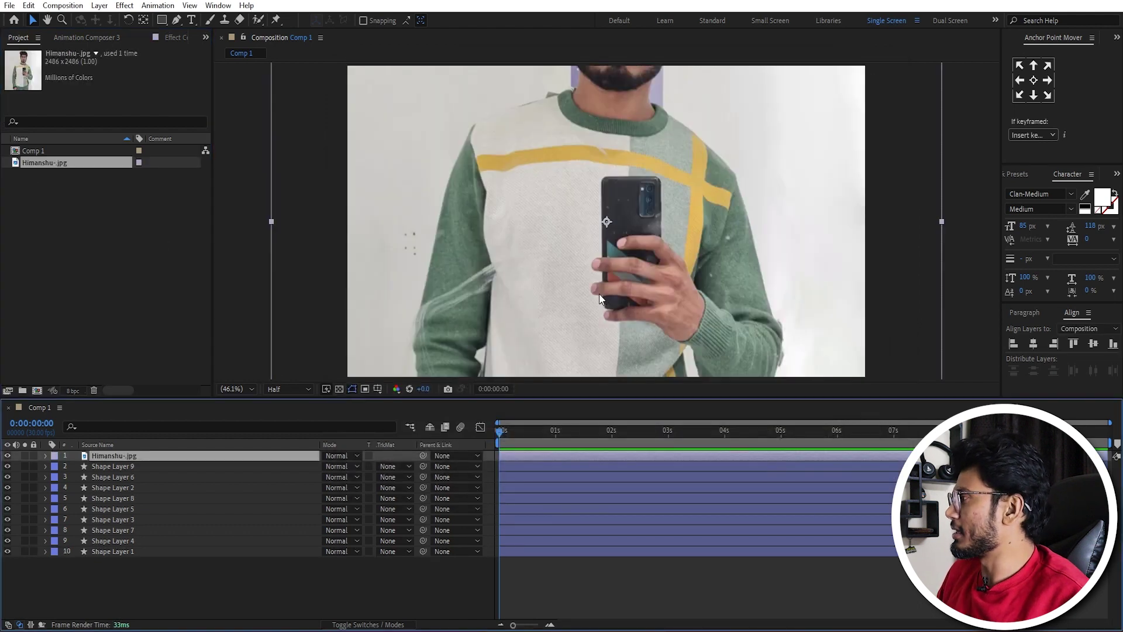
left_click_drag(655, 219, 684, 343)
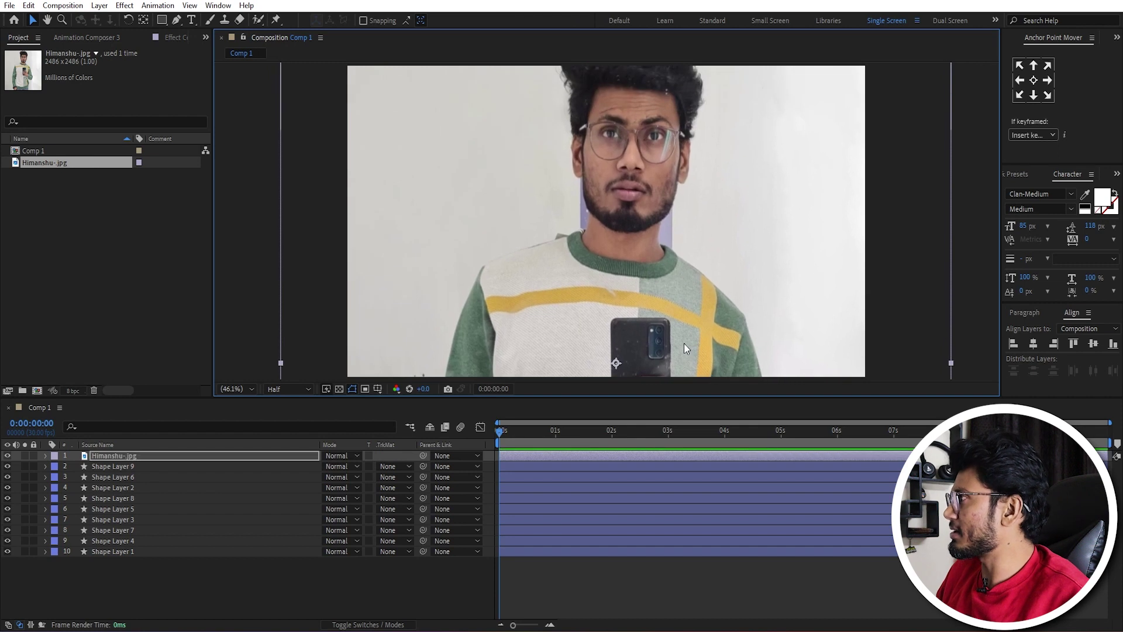
key("s")
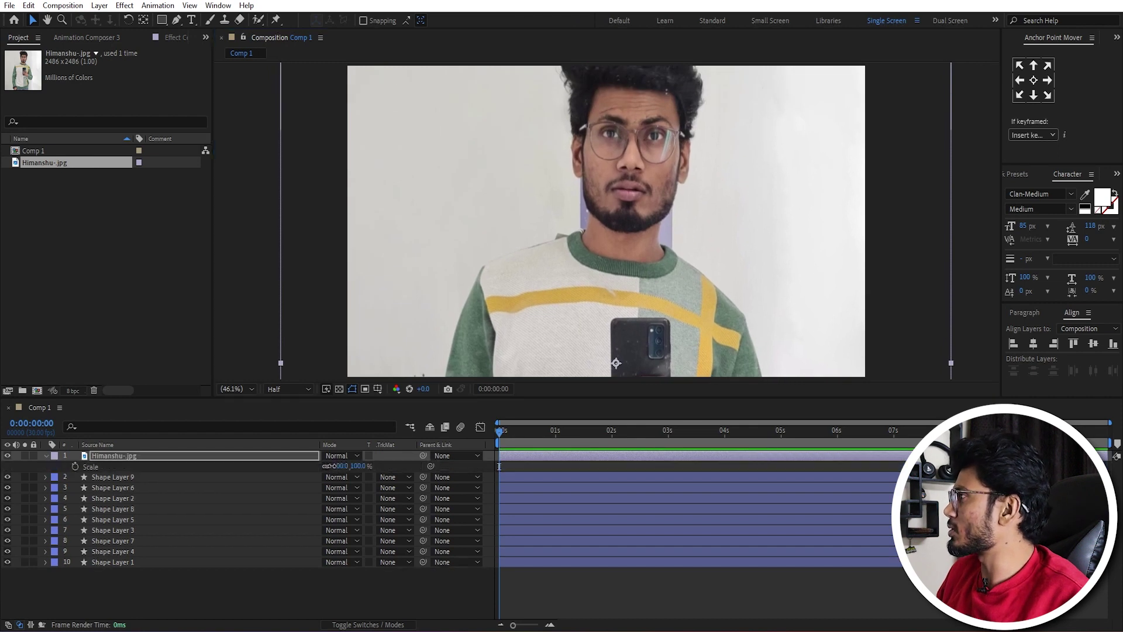
left_click_drag(336, 466, 293, 466)
left_click(528, 459)
left_click_drag(117, 478, 128, 460)
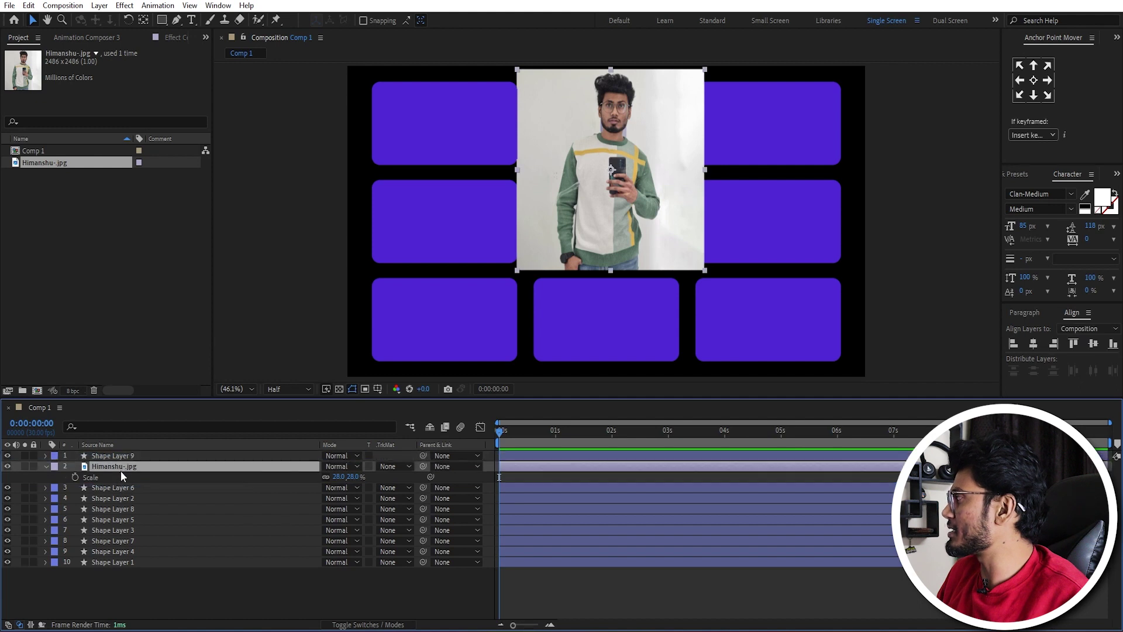
left_click_drag(623, 188, 460, 191)
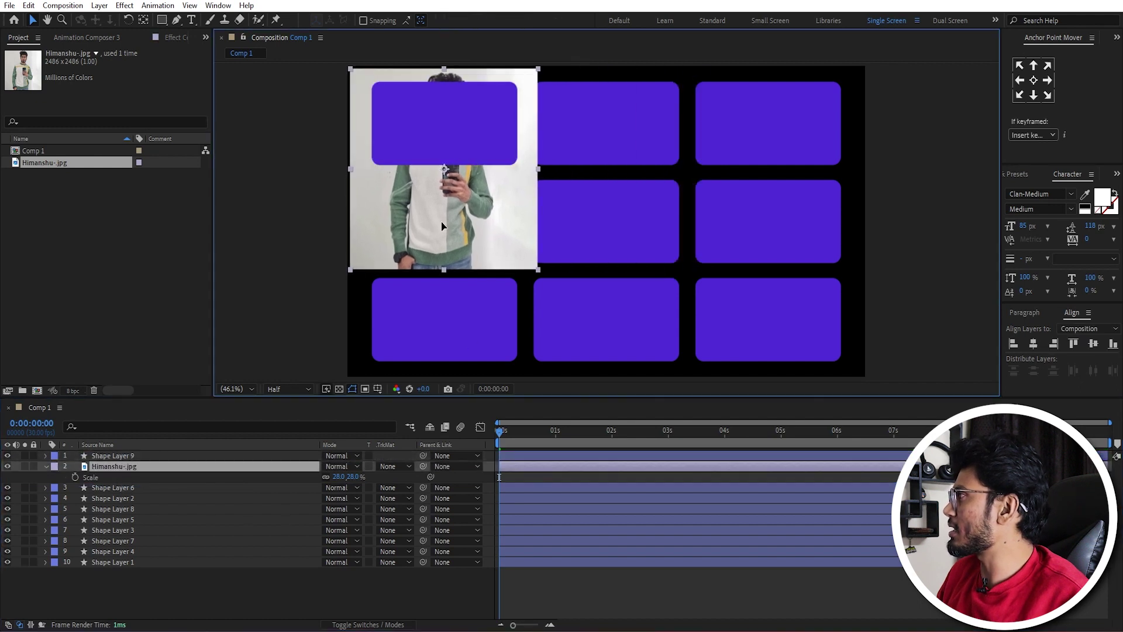
left_click(390, 467)
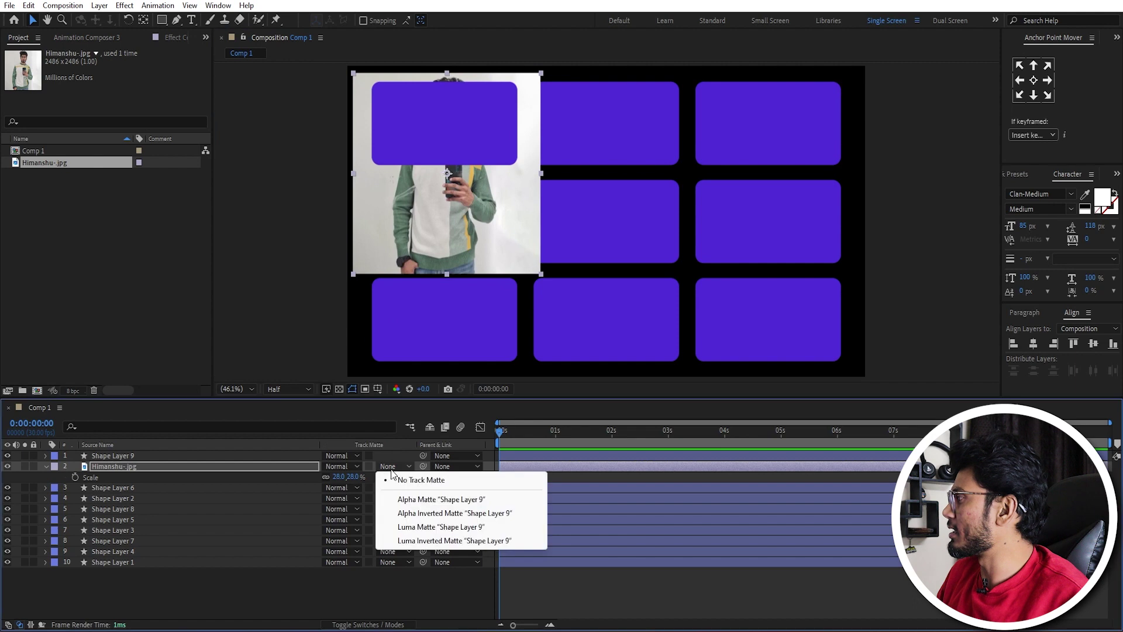
Step: Alpha-matte the photo into the top-left box and a copy into the middle box, deleting an extra copy
left_click(403, 496)
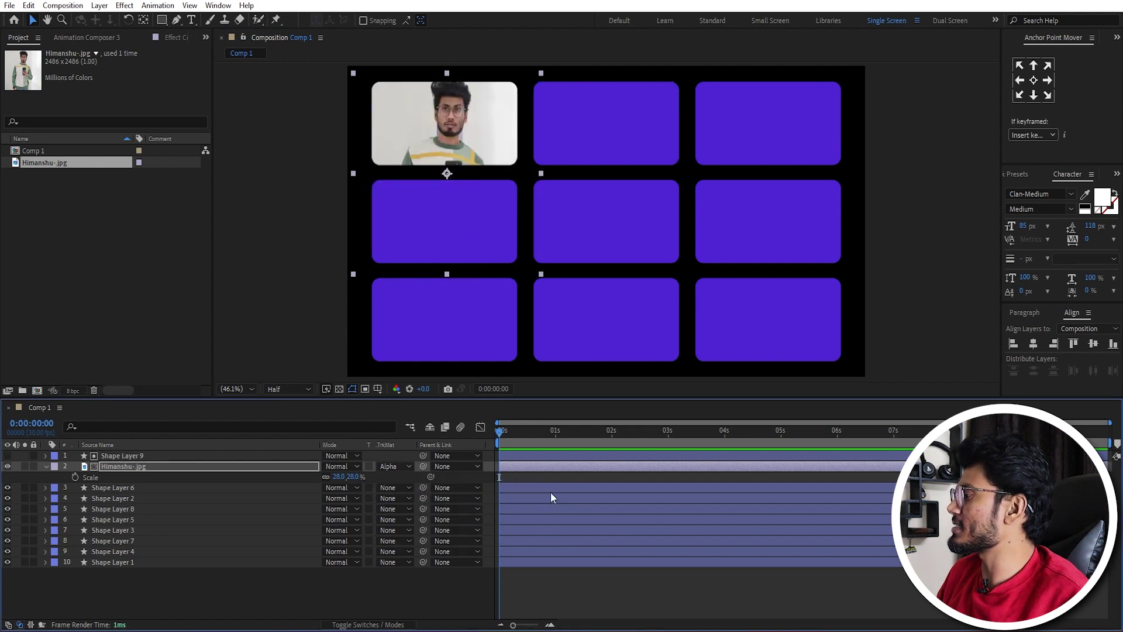
left_click(579, 583)
left_click(520, 466)
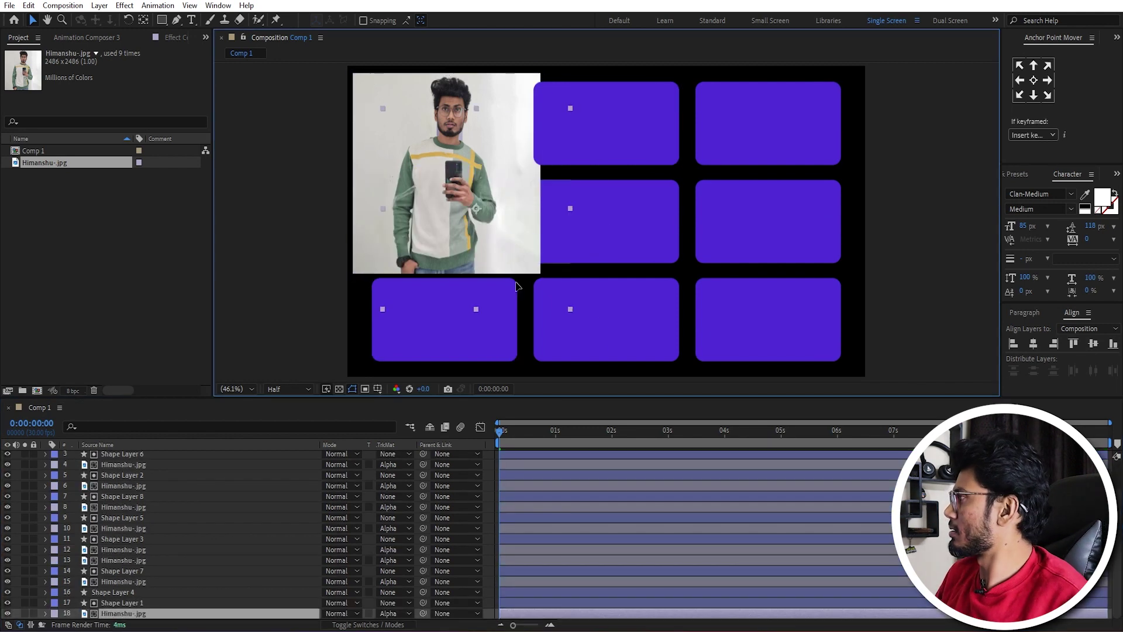
left_click(395, 613)
left_click(439, 554)
left_click(395, 582)
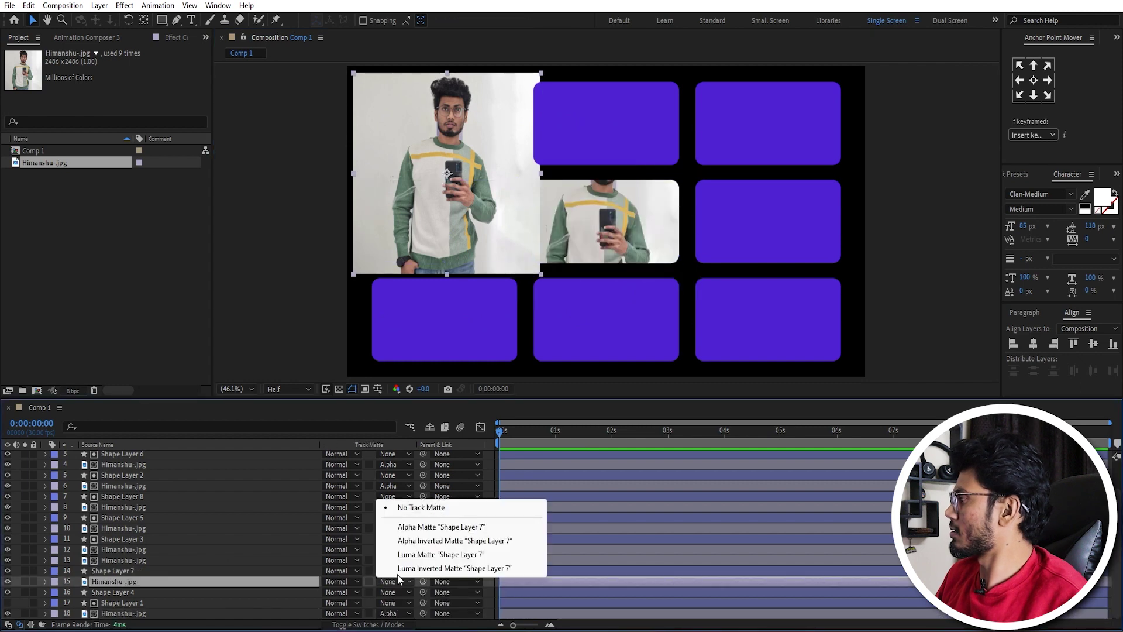
left_click(439, 521)
left_click(125, 559)
key("Delete")
left_click(128, 563)
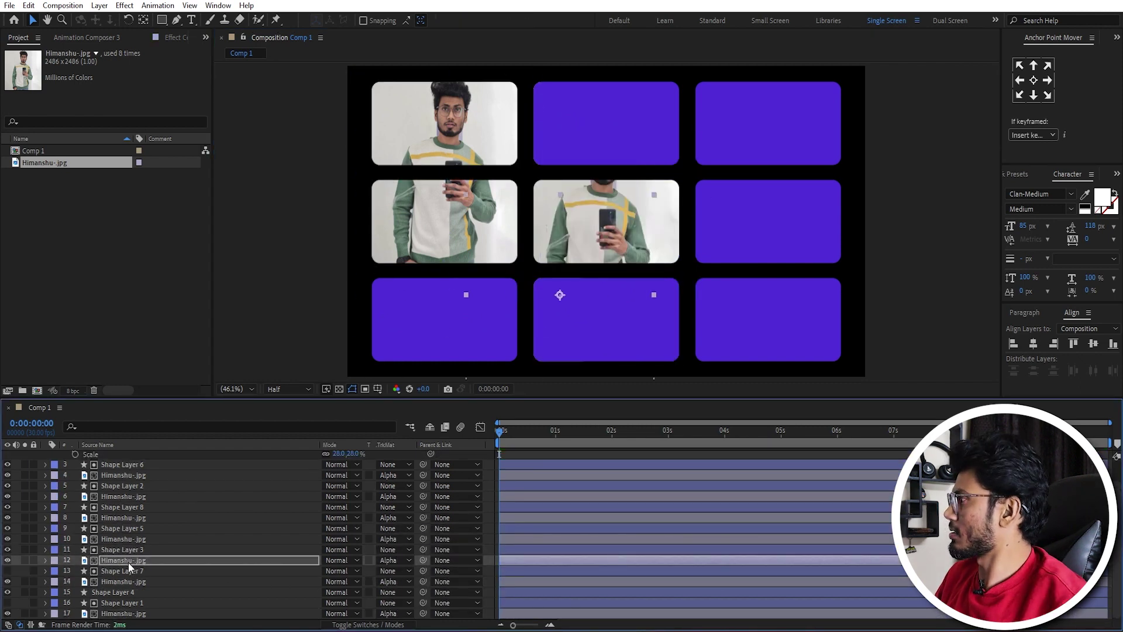
Step: Alpha-matte photo copies into the bottom-left, top-middle and top-right boxes
left_click(123, 539)
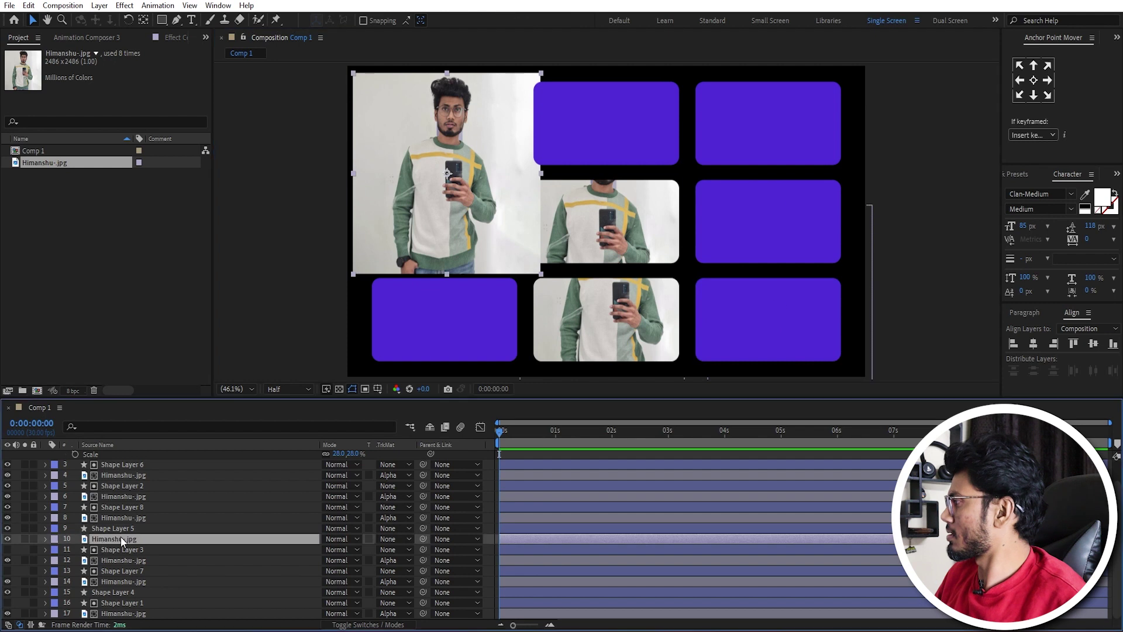
left_click(139, 507)
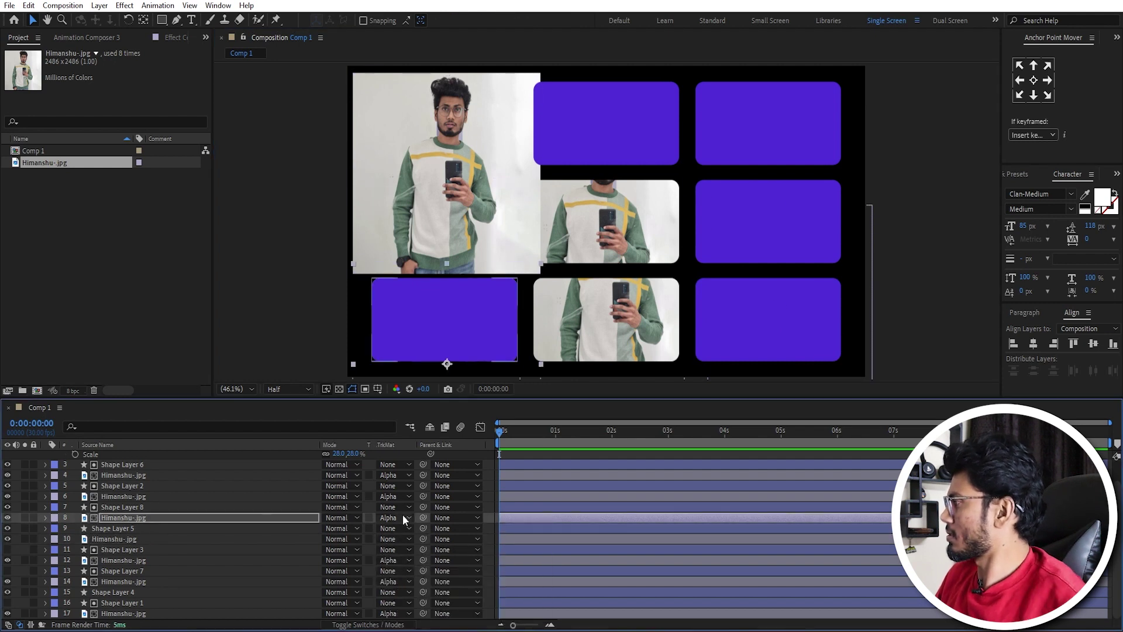
left_click(135, 497)
left_click(160, 475)
left_click(392, 475)
left_click(409, 508)
Step: Duplicate a photo layer below Shape Layer 4 and matte it into the middle-right box
left_click(130, 539)
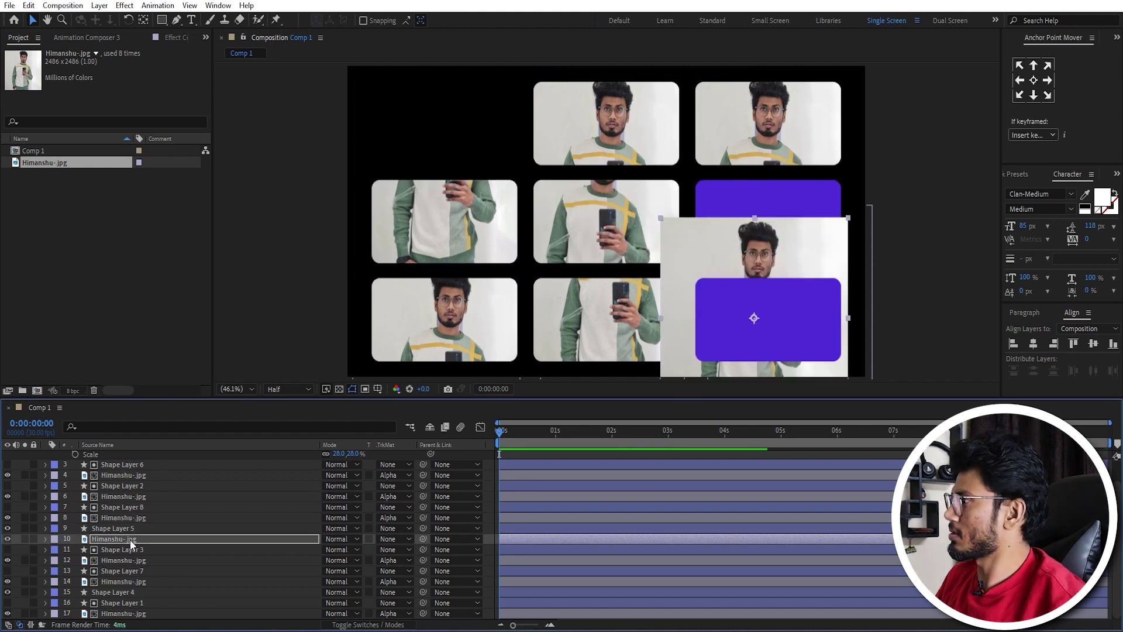
key("ctrl+d")
left_click_drag(119, 539, 132, 598)
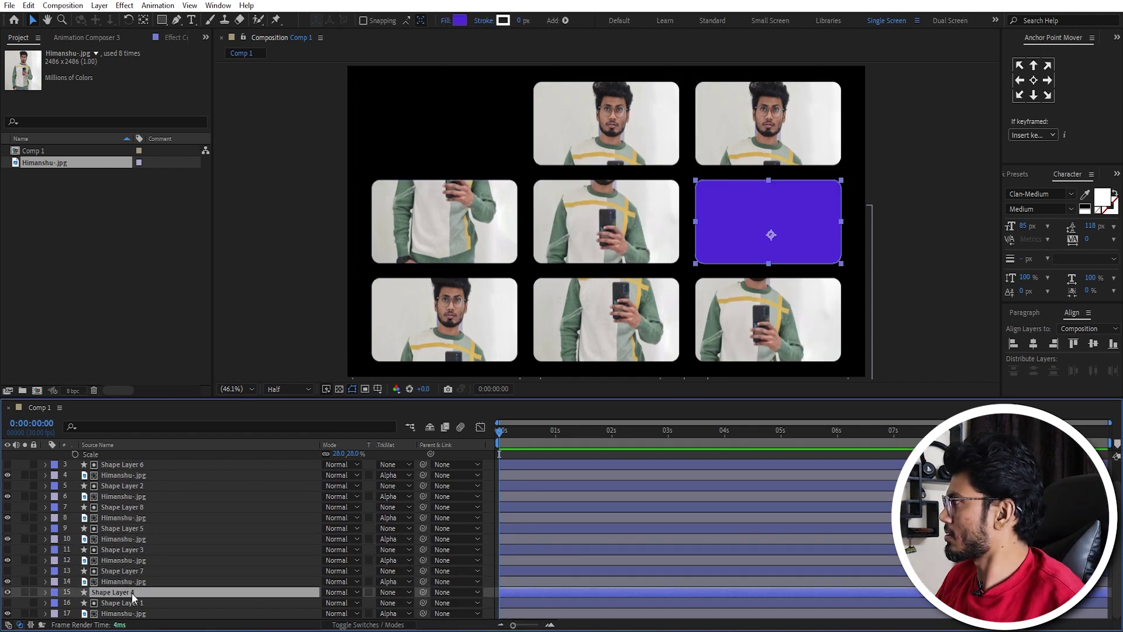
left_click_drag(134, 591, 288, 607)
left_click(392, 592)
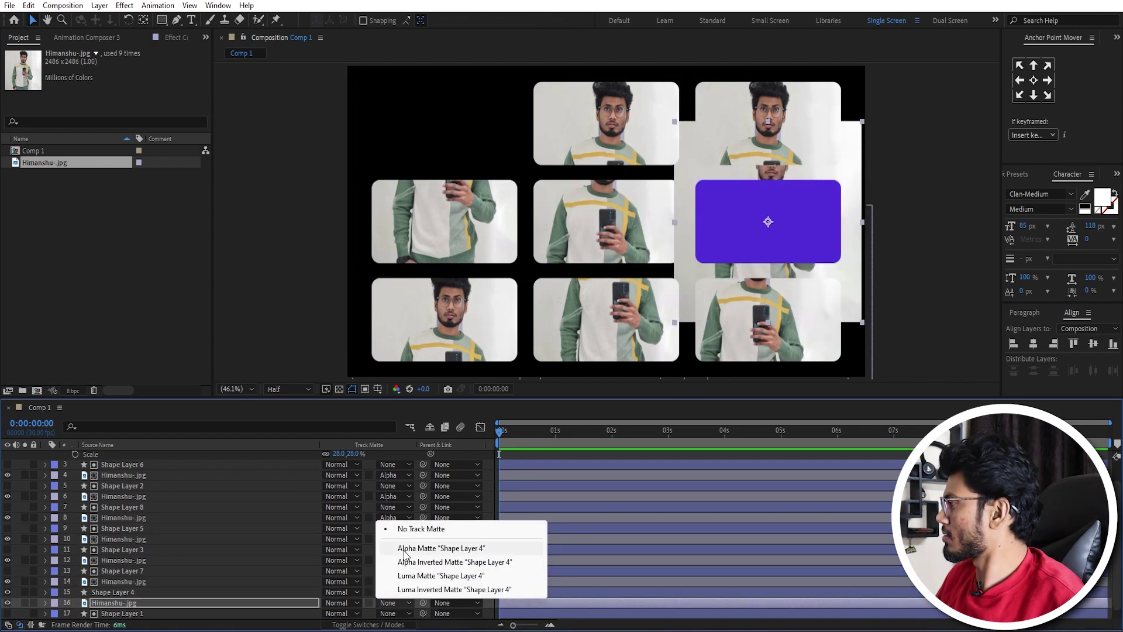
left_click(422, 541)
left_click(120, 567)
Step: Re-matte layer 2's photo into the top-left box and compare with the reference video
scroll(120, 564, "up", 2)
left_click(120, 466)
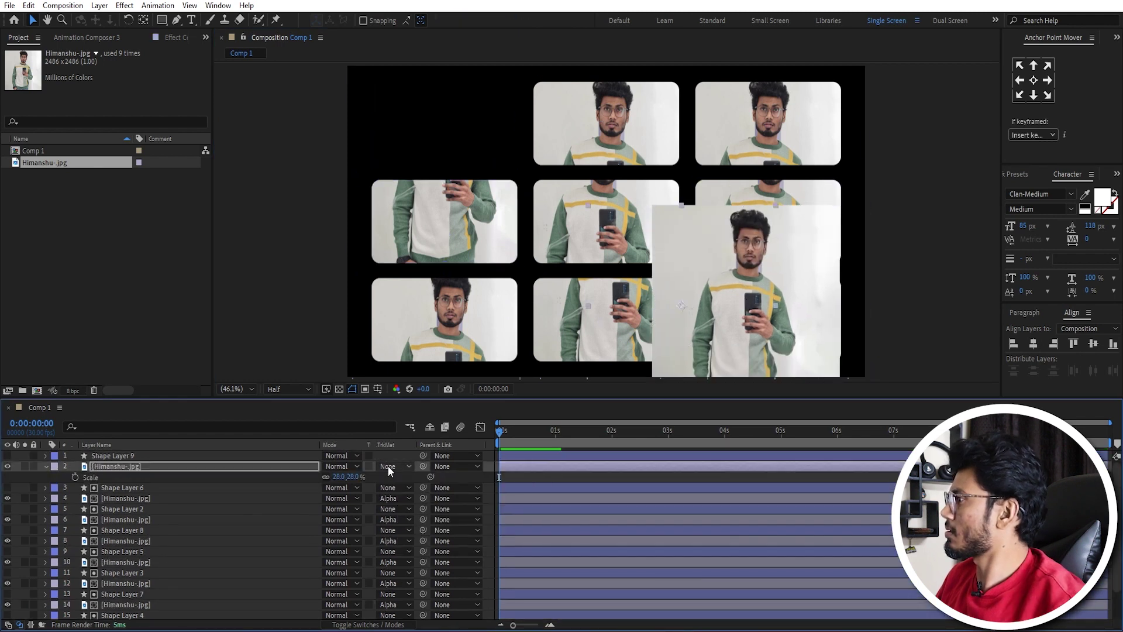
key("s")
left_click(388, 466)
left_click(392, 477)
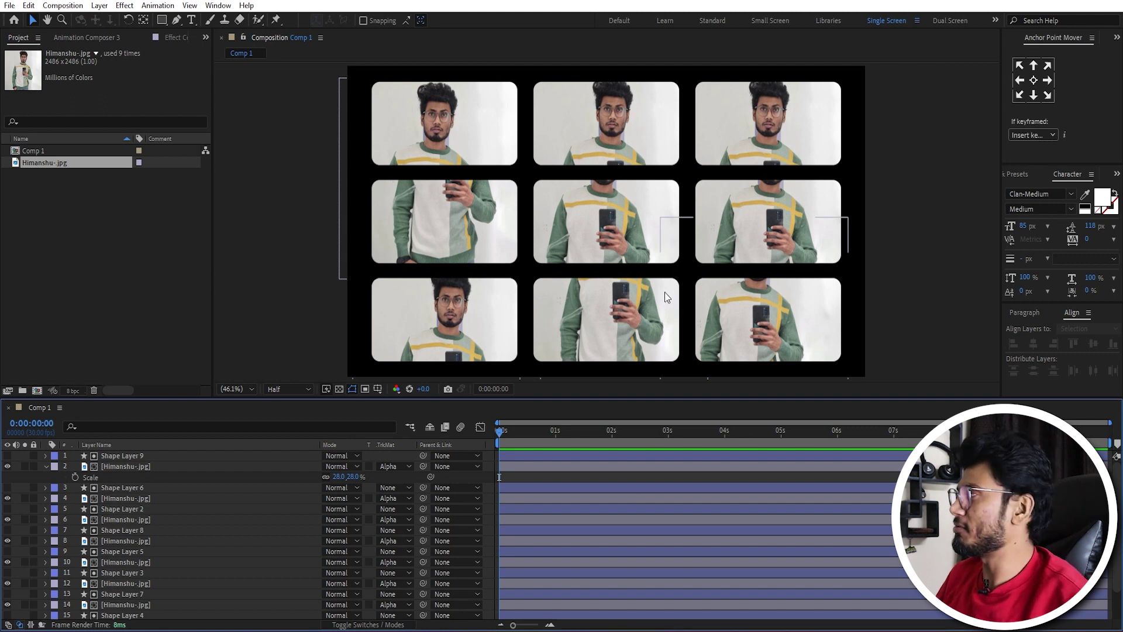
scroll(201, 478, "down", 2)
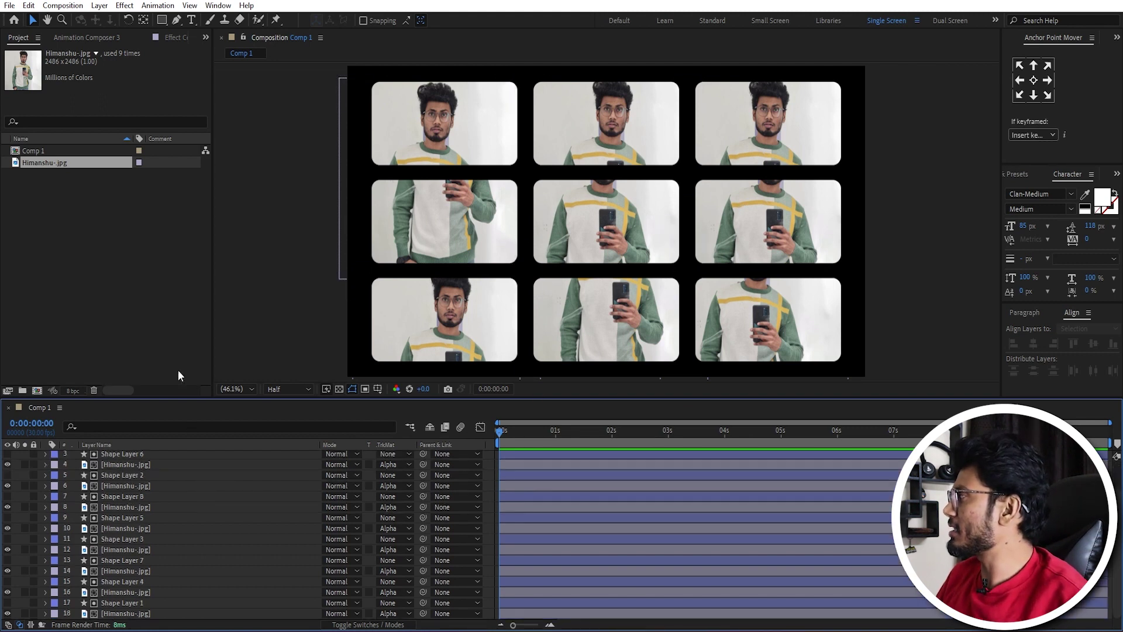
key("alt+Tab")
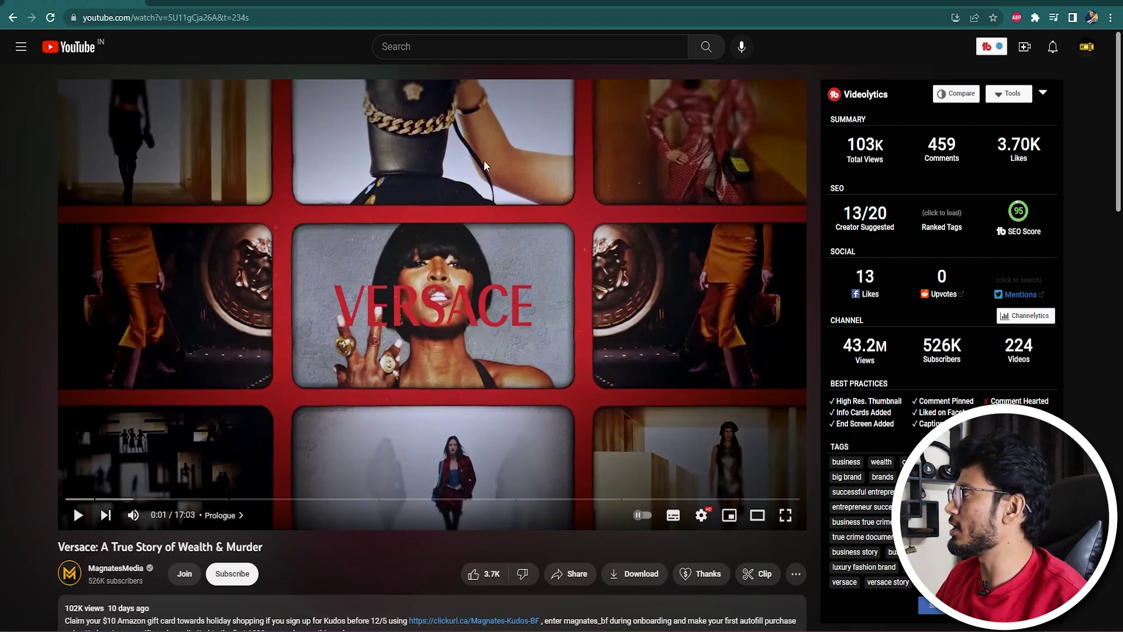
key("alt+Tab")
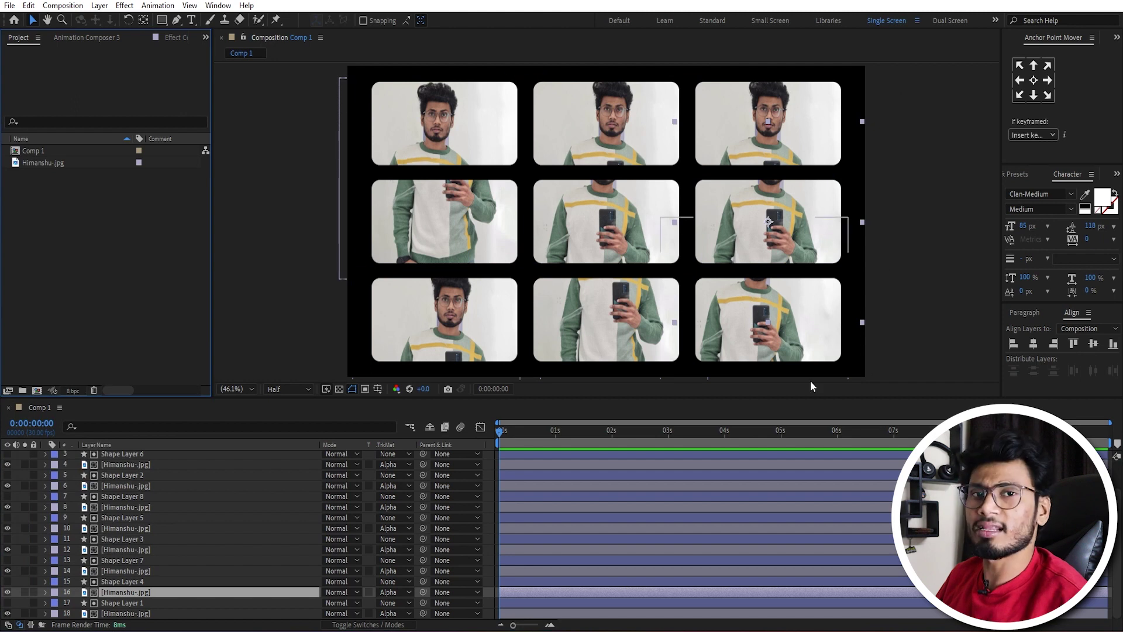
Step: Add a D60505 red solid and send it to the bottom of the layer stack
right_click(23, 563)
mouse_move(146, 404)
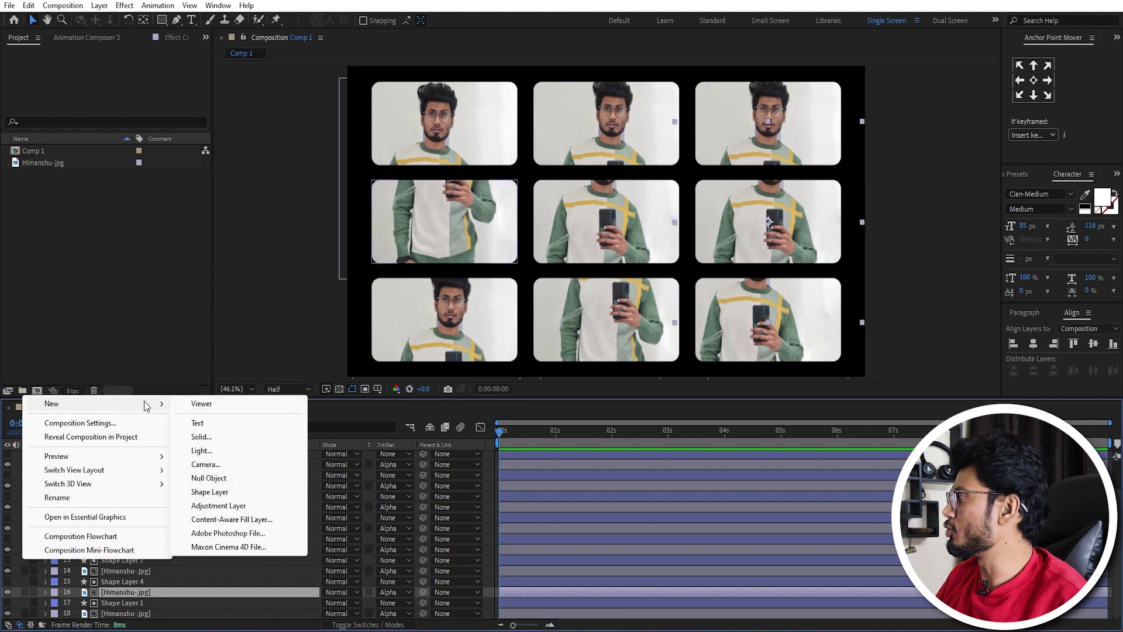
left_click(212, 438)
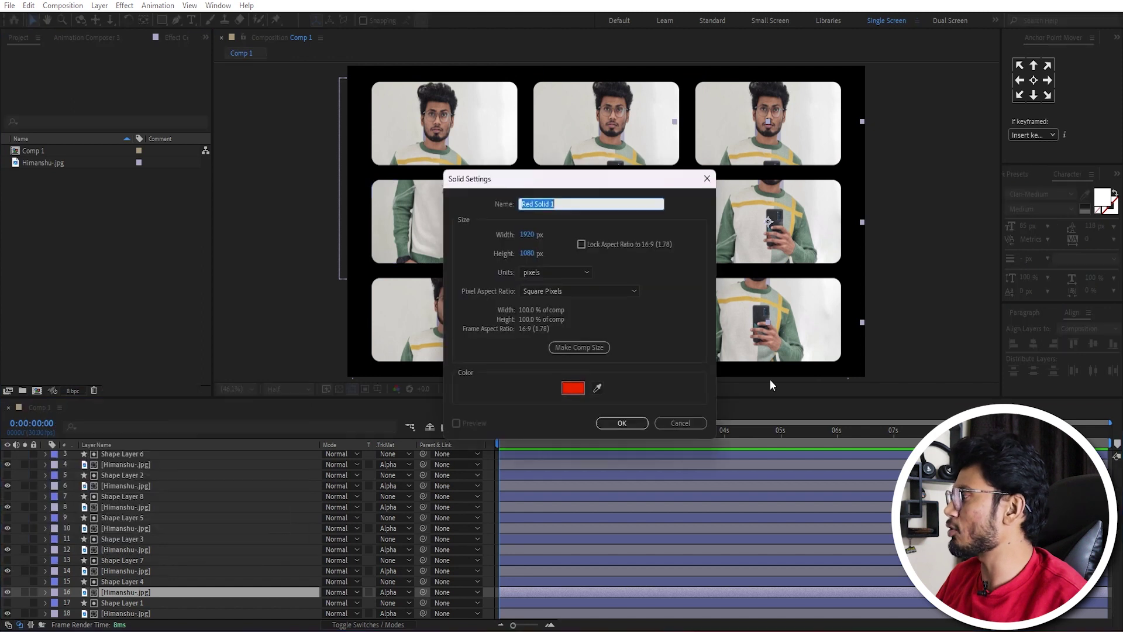
left_click(572, 388)
left_click_drag(707, 466, 752, 452)
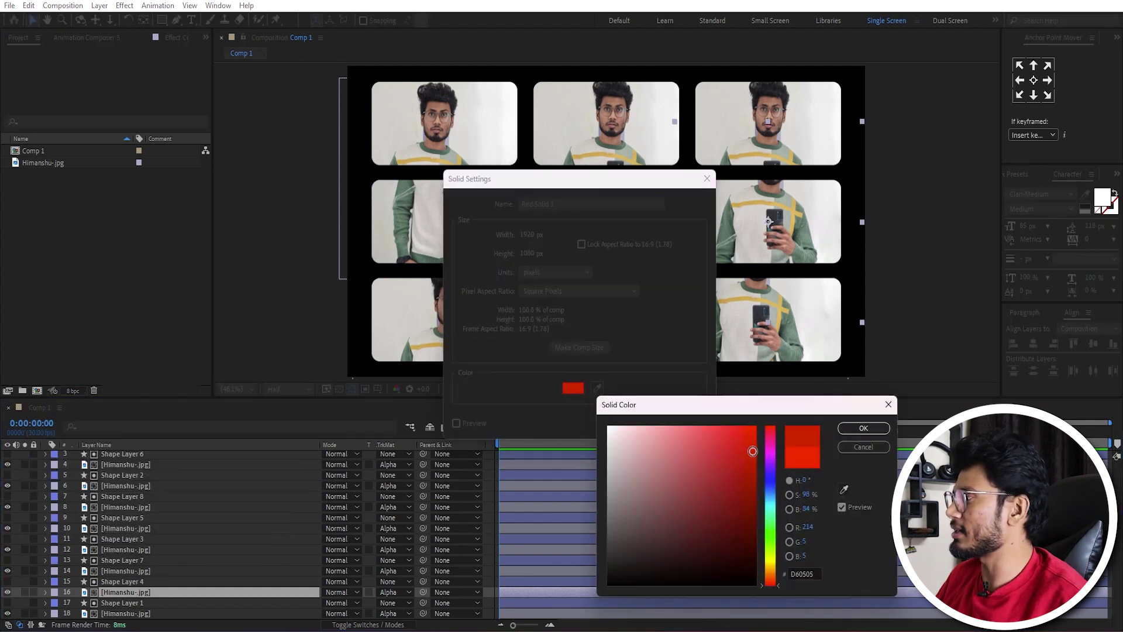
left_click(863, 428)
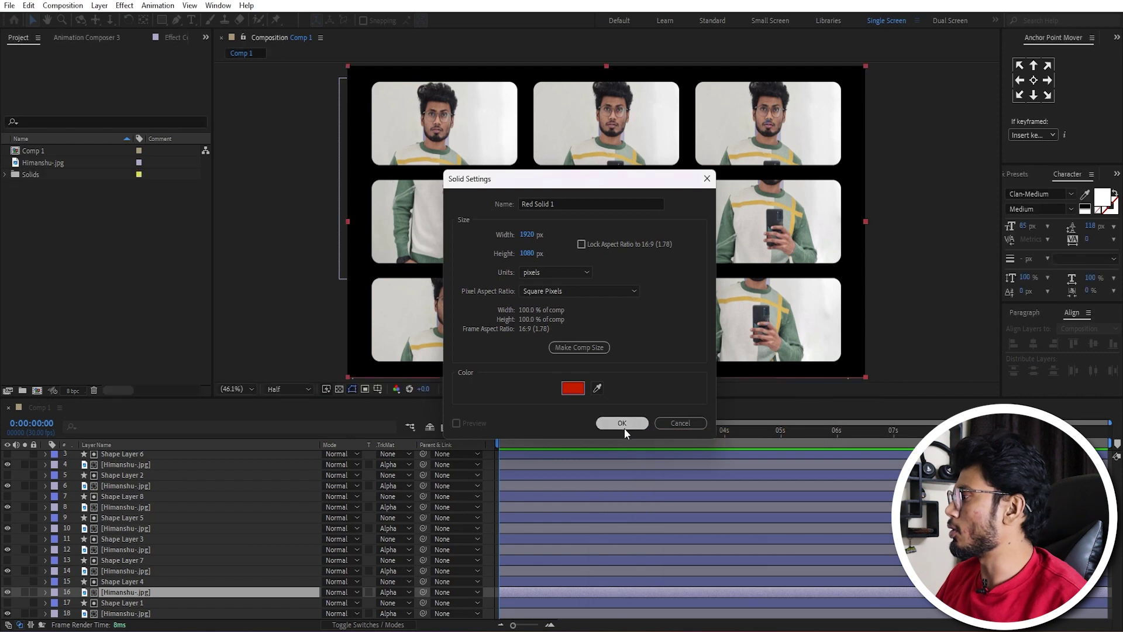
left_click(624, 428)
key("ctrl+shift+bracketleft")
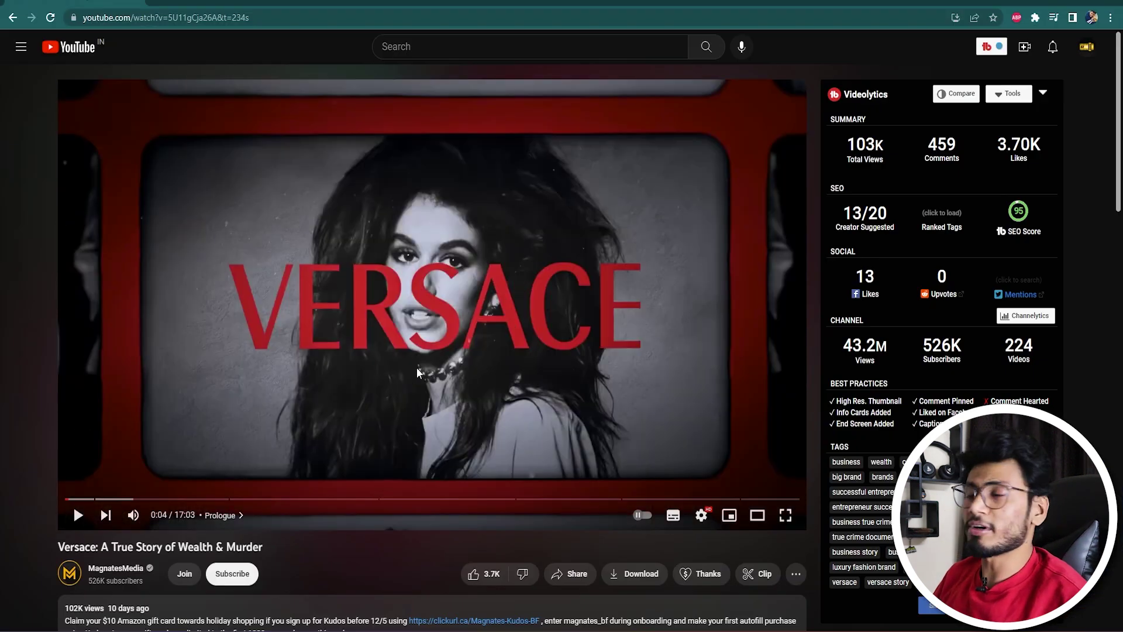
left_click(318, 268)
left_click(170, 220)
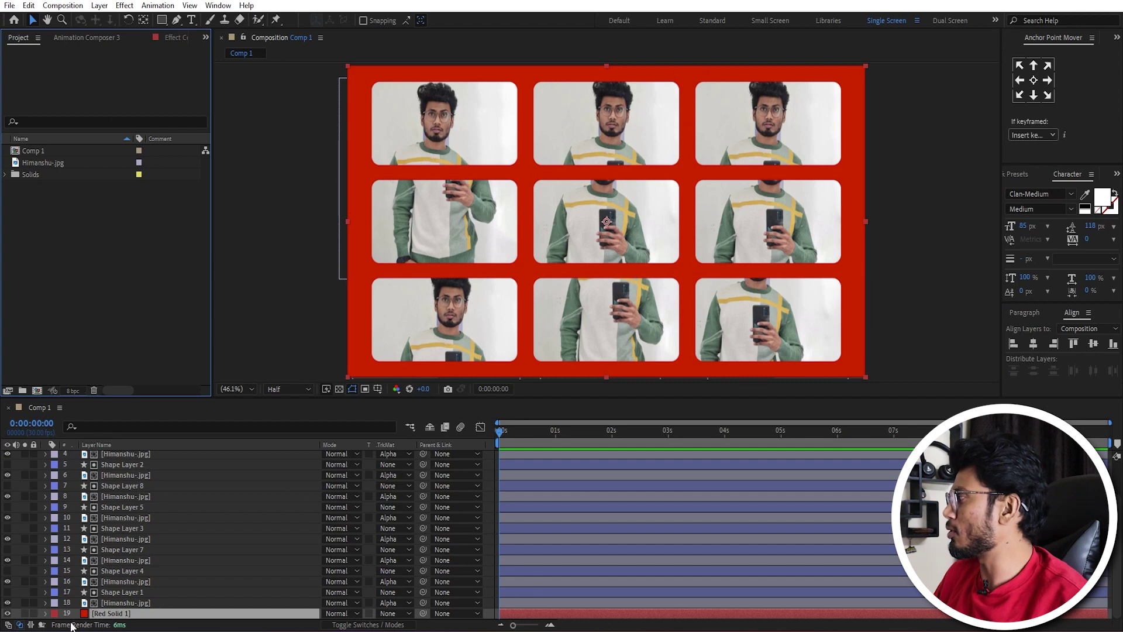
Step: Add Adjustment Layer 1 and move it to the top of the stack
left_click(85, 619)
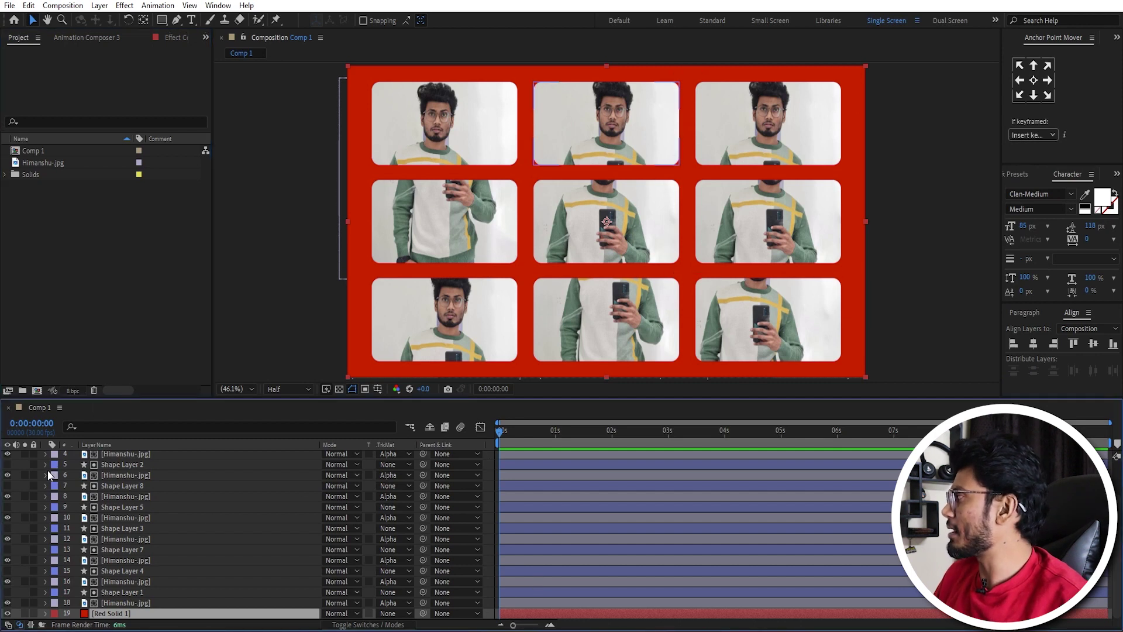
right_click(21, 470)
mouse_move(50, 473)
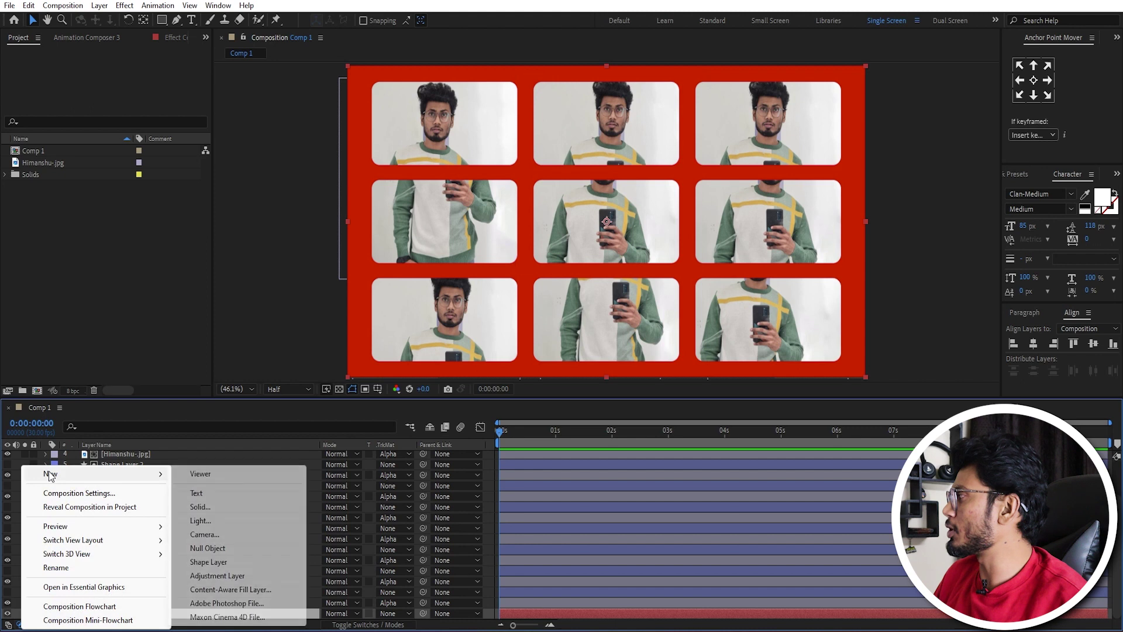
left_click(210, 576)
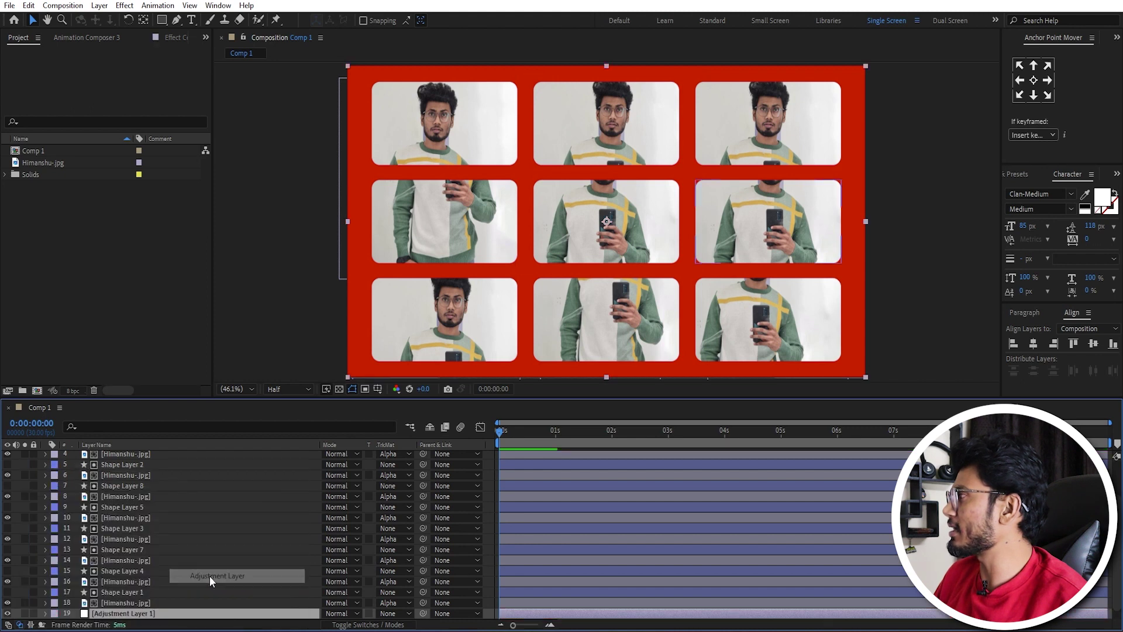
key("ctrl+shift+bracketright")
key("s")
scroll(244, 595, "up", 2)
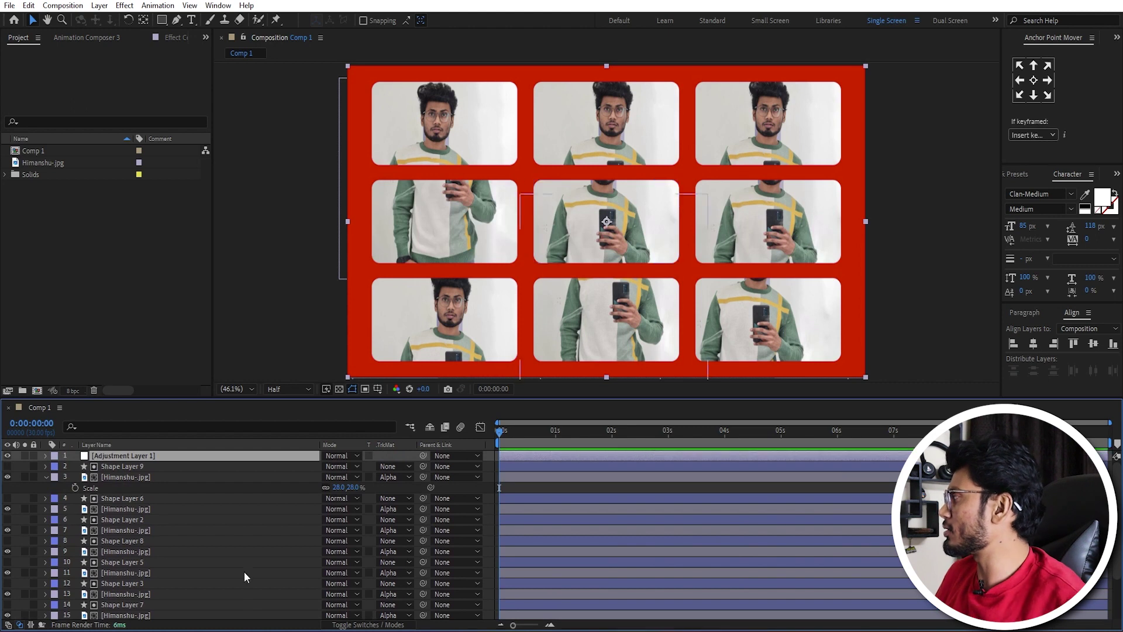
Step: Create a 000000 black solid covering the whole comp
right_click(17, 471)
mouse_move(44, 471)
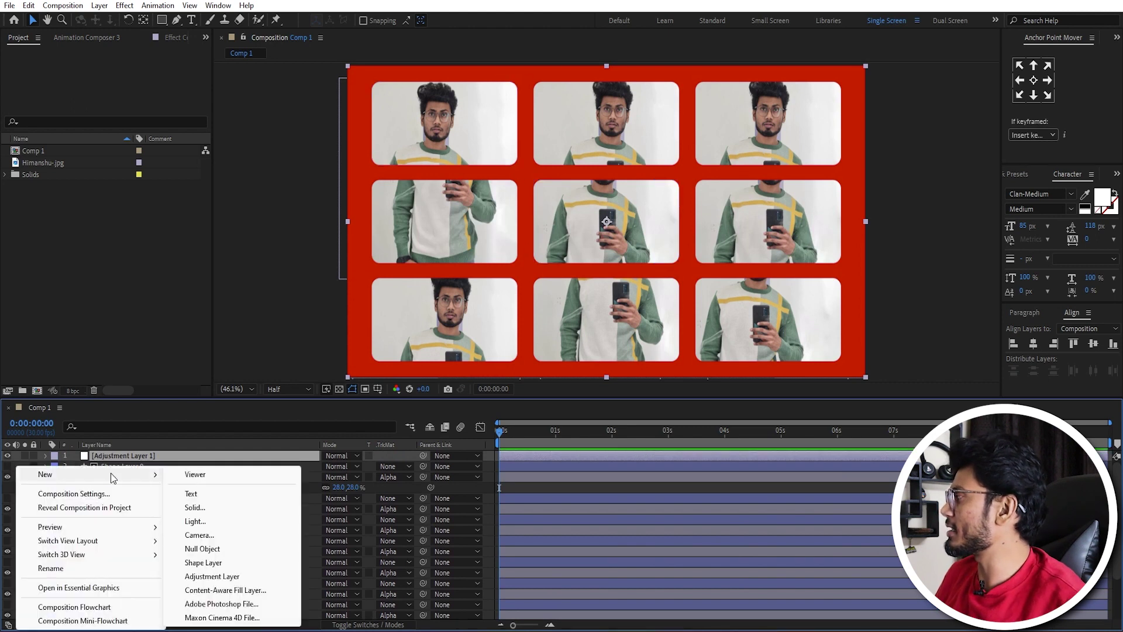
left_click(195, 507)
left_click(577, 389)
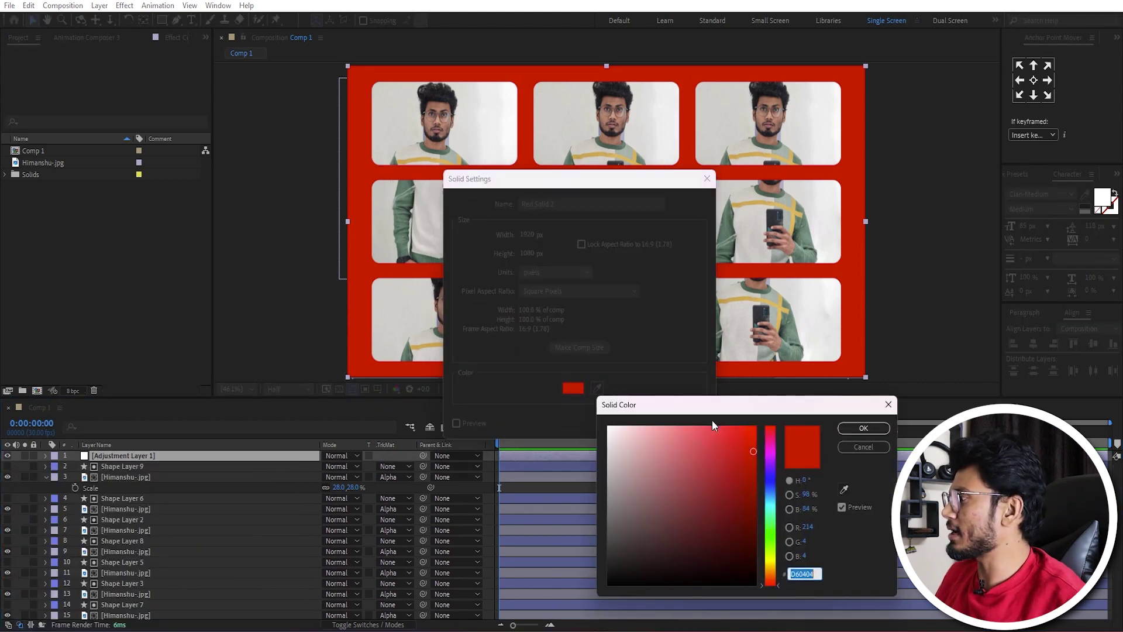
type("000000")
left_click(858, 430)
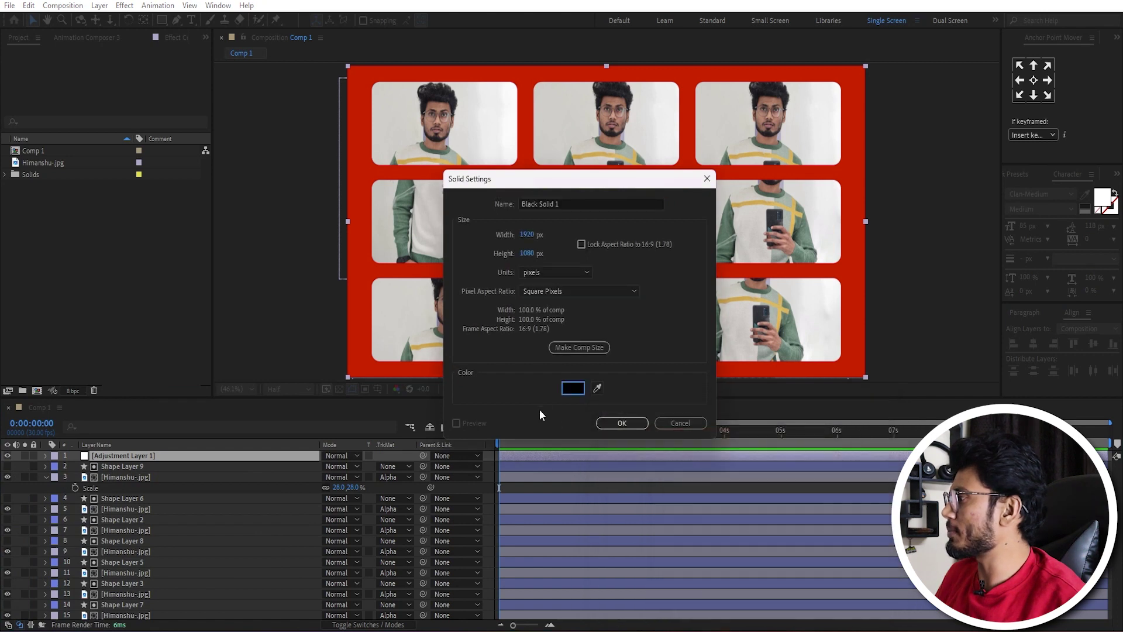
left_click(637, 424)
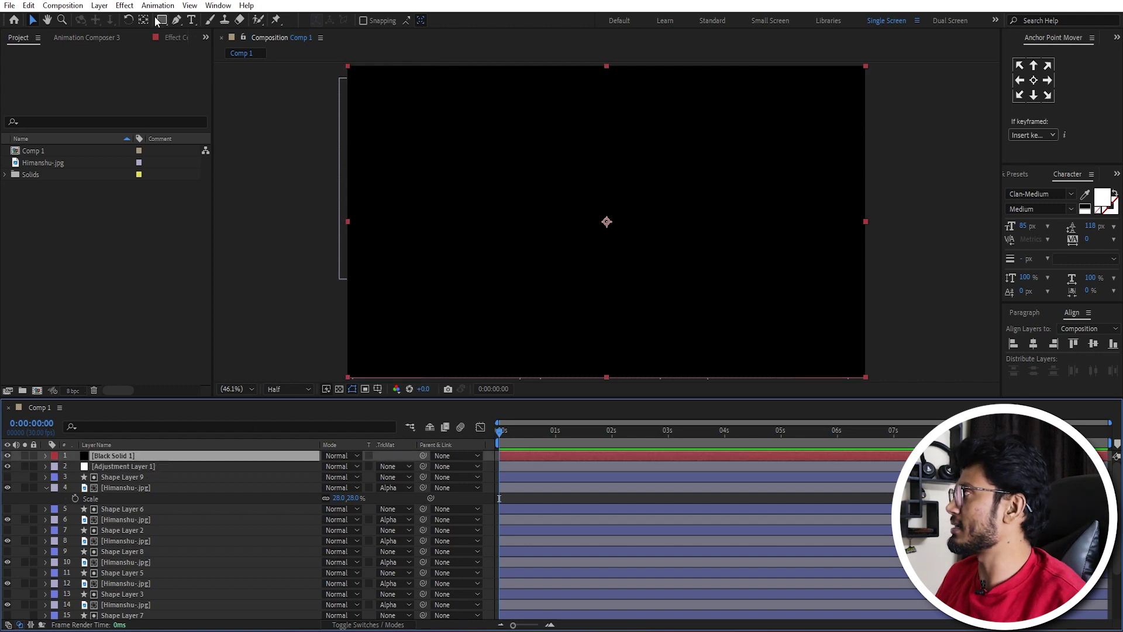
Step: Cut a Subtract-mode elliptical mask in Black Solid 1, feathered about 331 px
left_click_drag(163, 25, 195, 47)
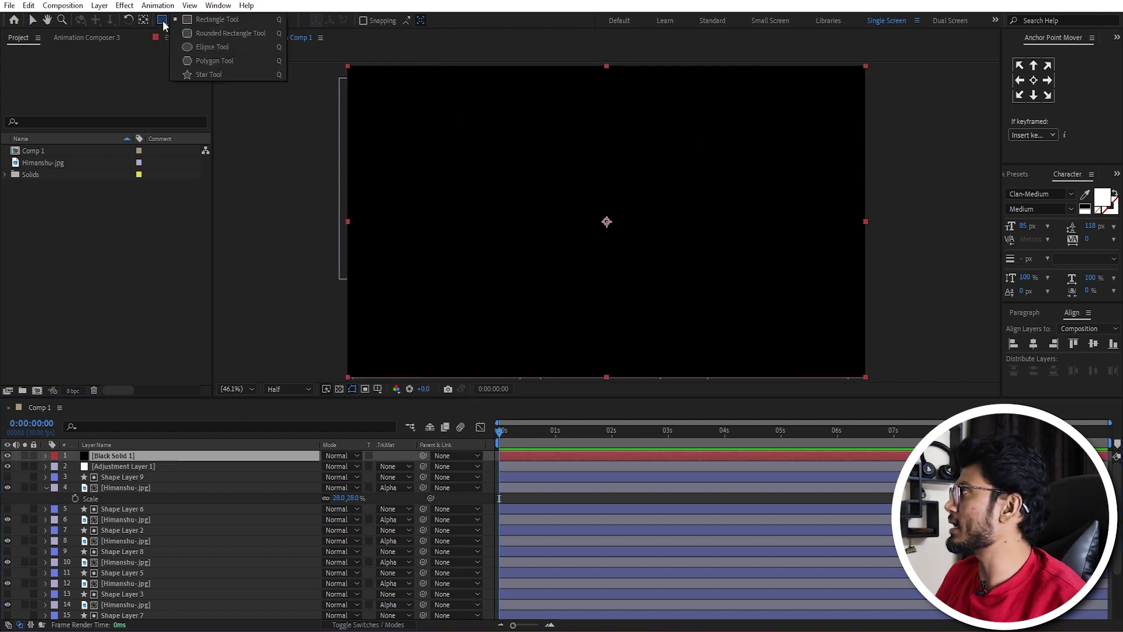
left_click(196, 48)
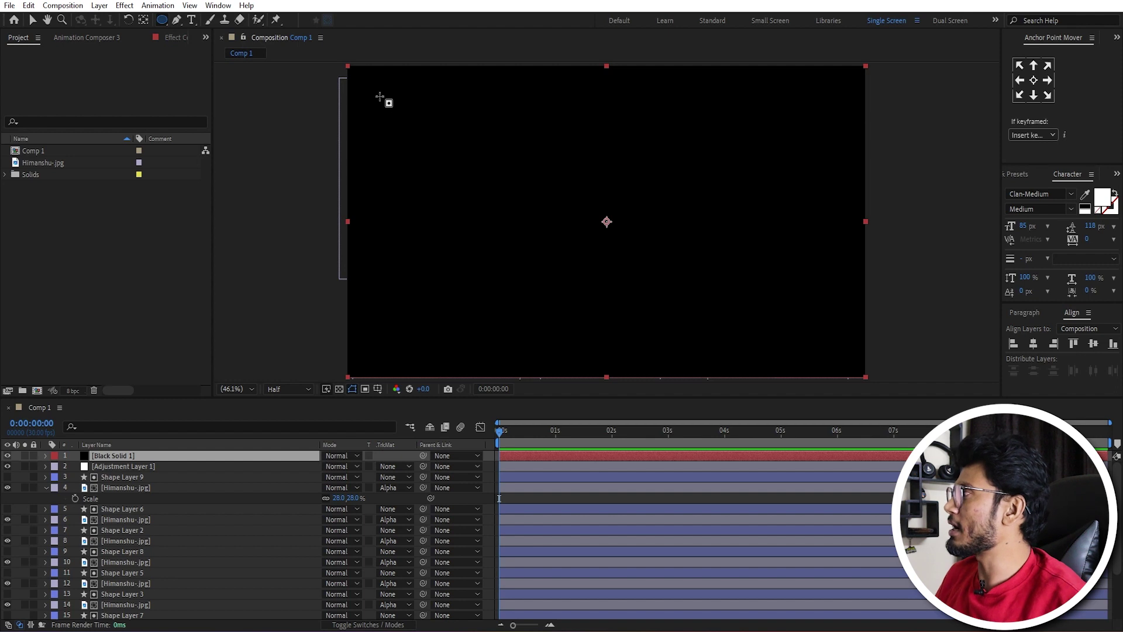
mouse_move(383, 99)
left_mouse_down()
mouse_move(832, 362)
mouse_move(832, 353)
left_mouse_up()
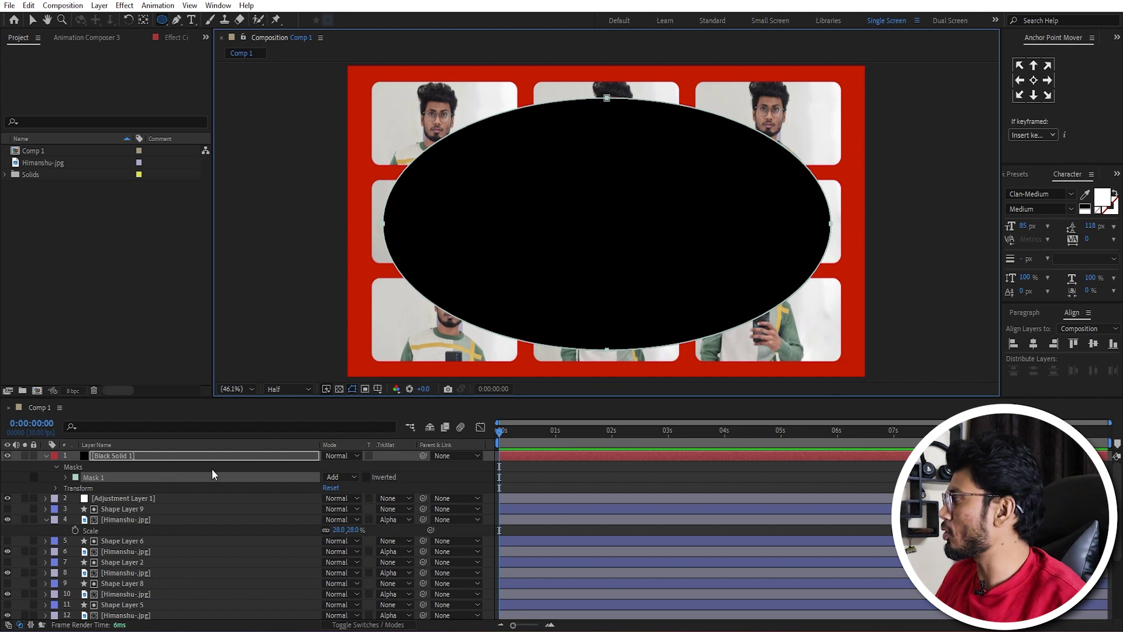
left_click(348, 478)
left_click(357, 518)
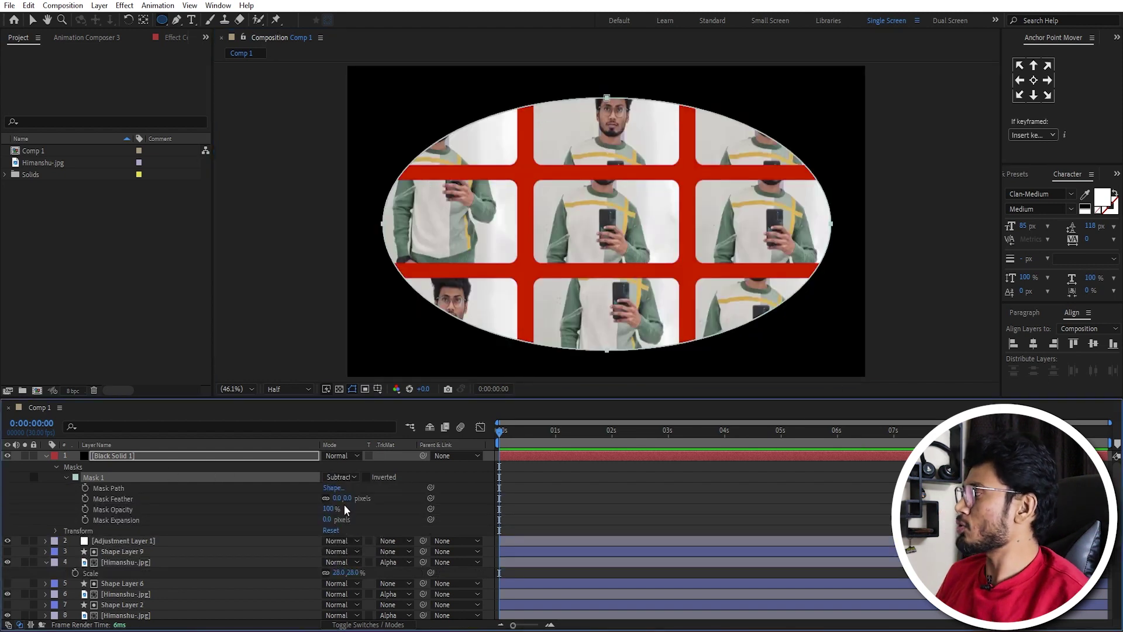
left_click_drag(339, 498, 531, 497)
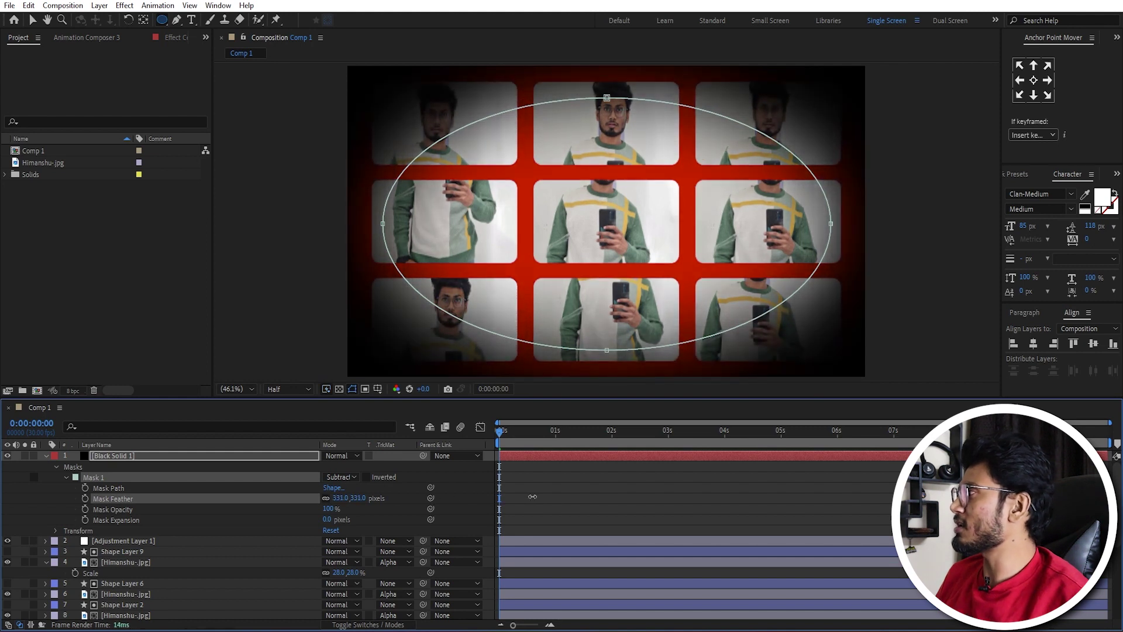
Step: Set Black Solid 1's opacity to 50%
left_click(140, 454)
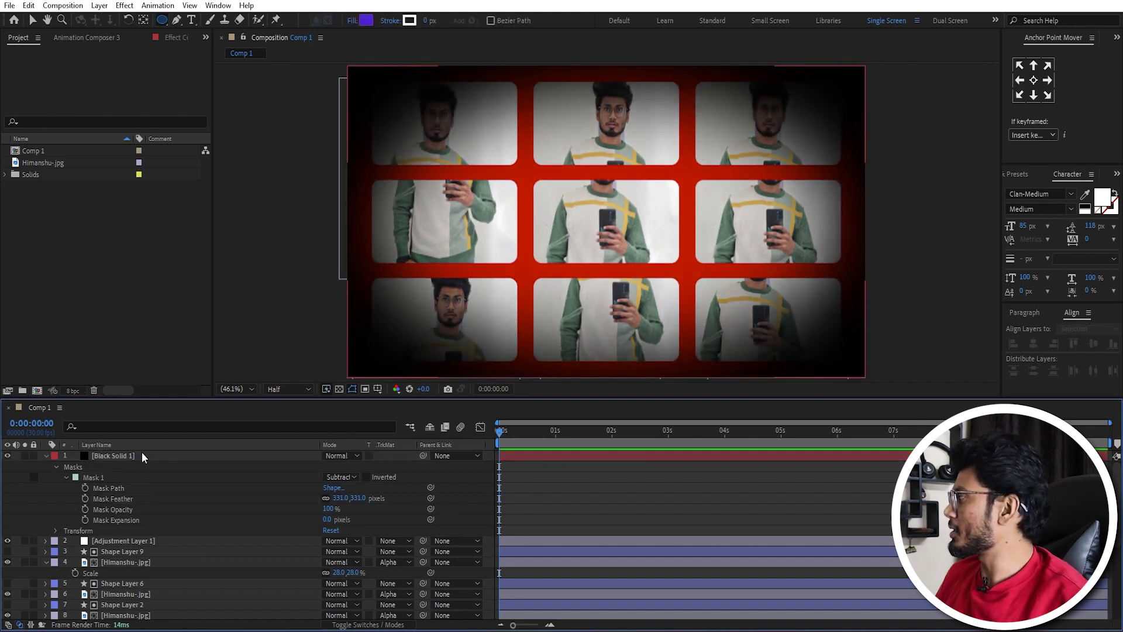
key("t")
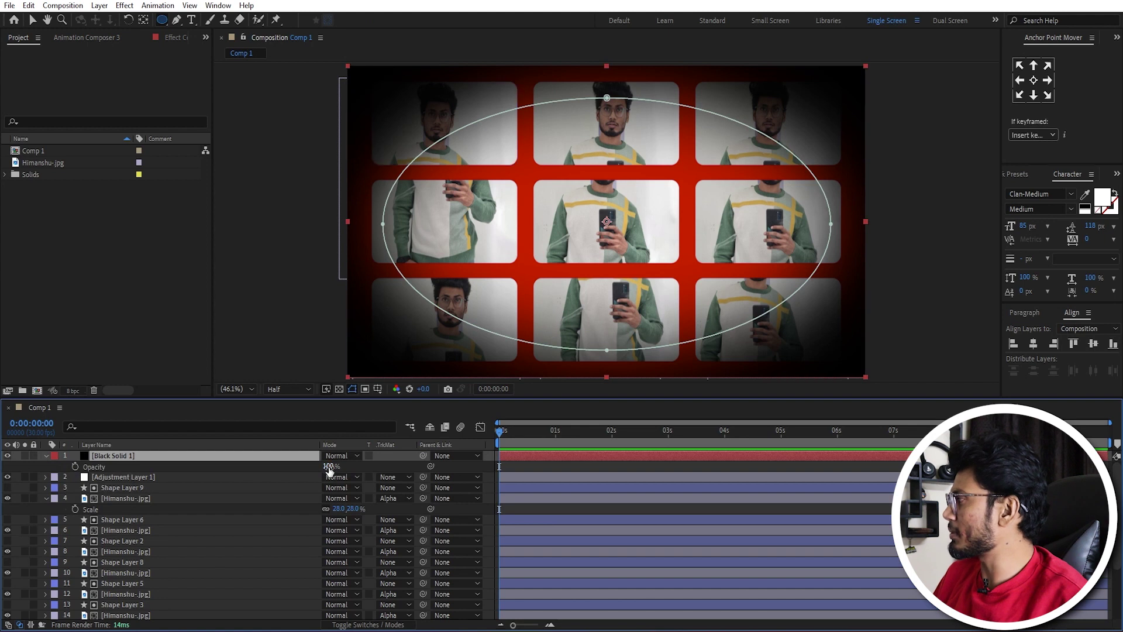
type("50")
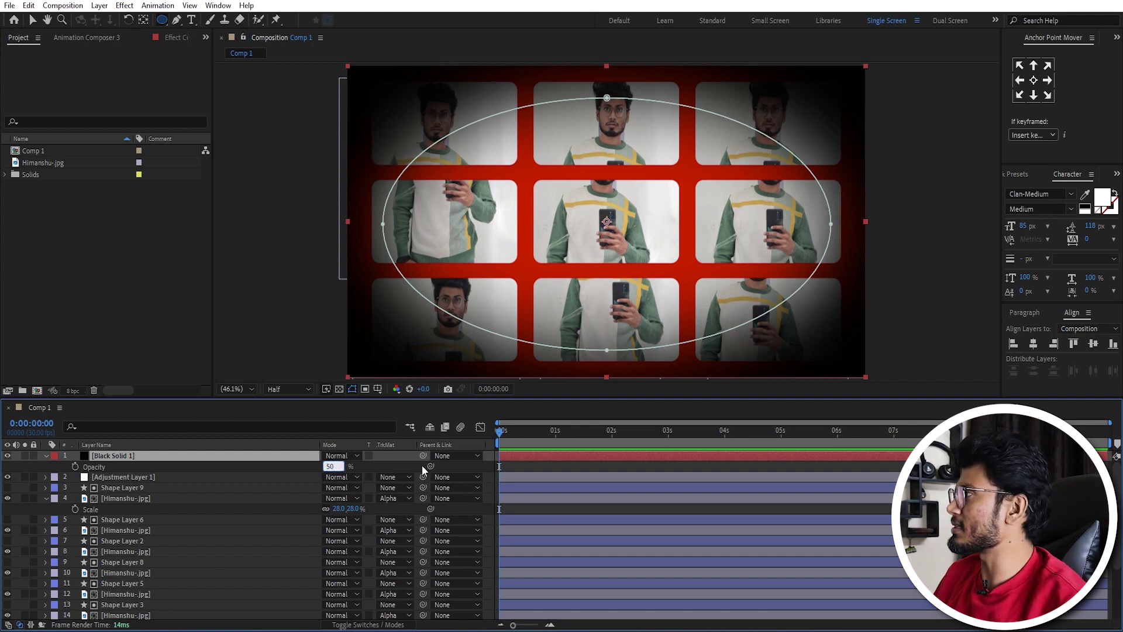
key("Return")
left_click(538, 467)
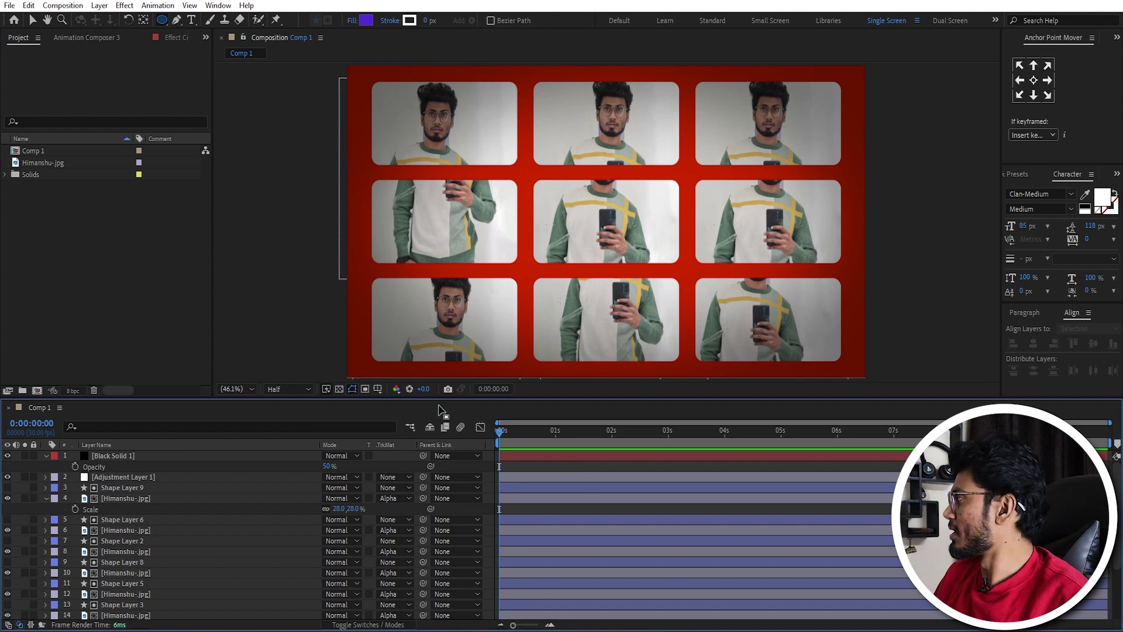
Step: Expand Black Solid 1's Mask 1 settings, then select Adjustment Layer 1
left_click(125, 476)
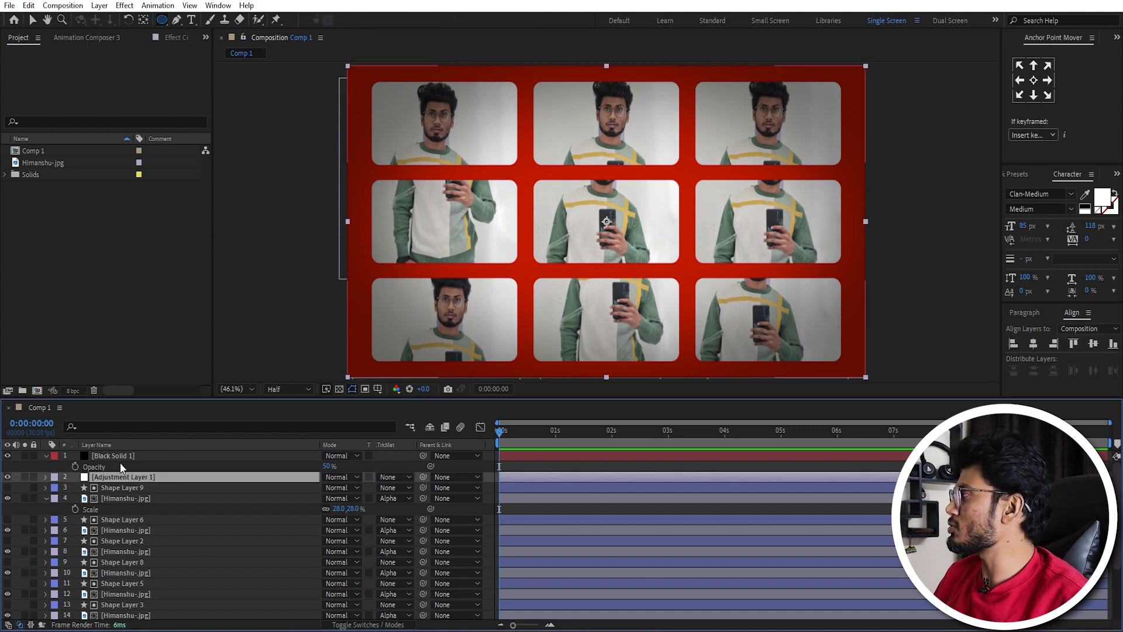
left_click(117, 460)
left_click(46, 457)
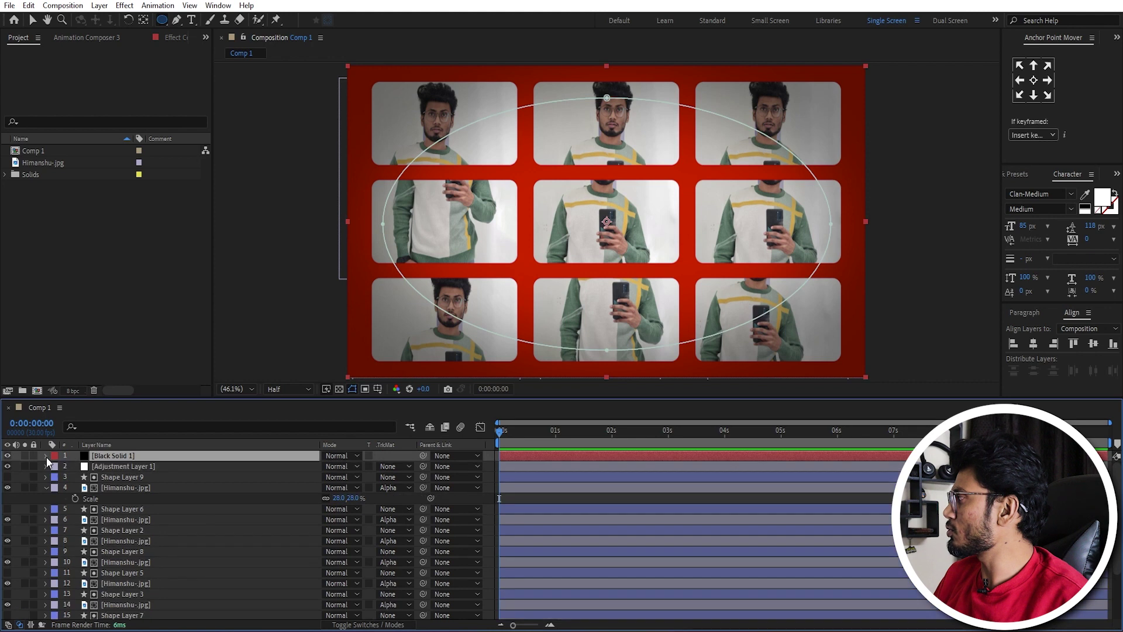
left_click(56, 478)
left_click(55, 467)
left_click(63, 478)
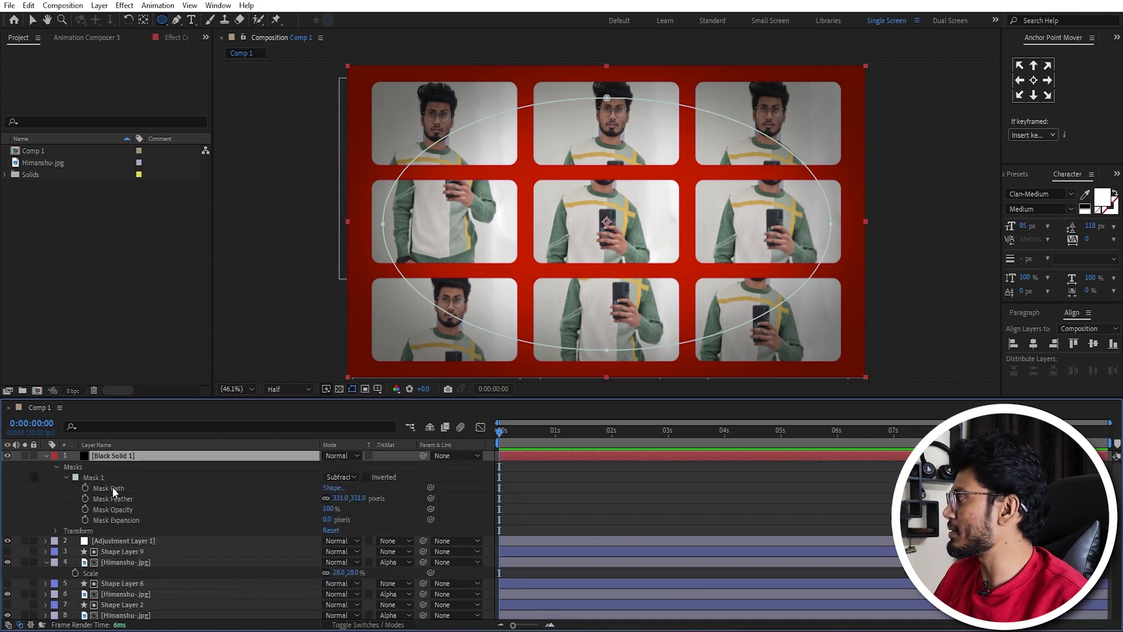
left_click(97, 476)
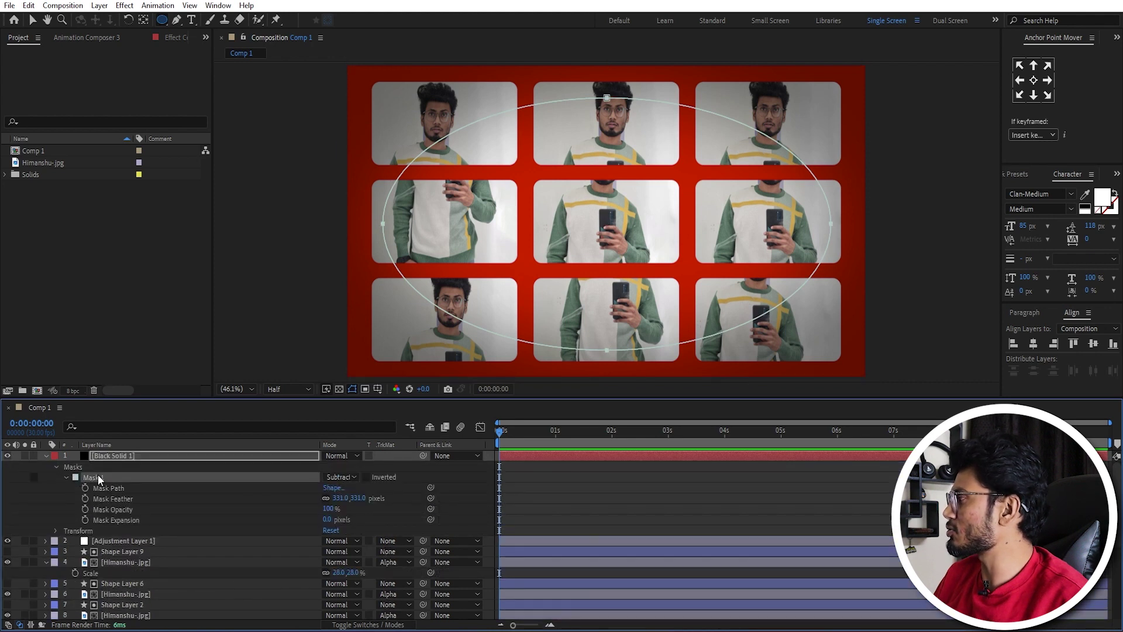
left_click(118, 542)
key("Return")
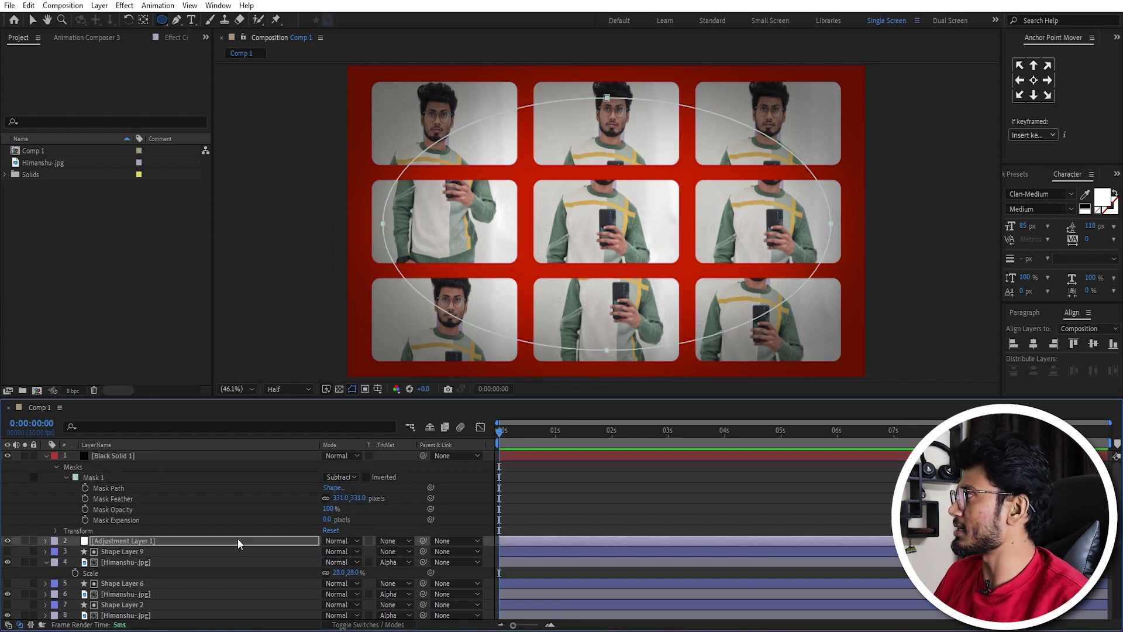
Step: Apply Gaussian Blur to Adjustment Layer 1, trying blurriness 30 then settling on 10
key("ctrl+space")
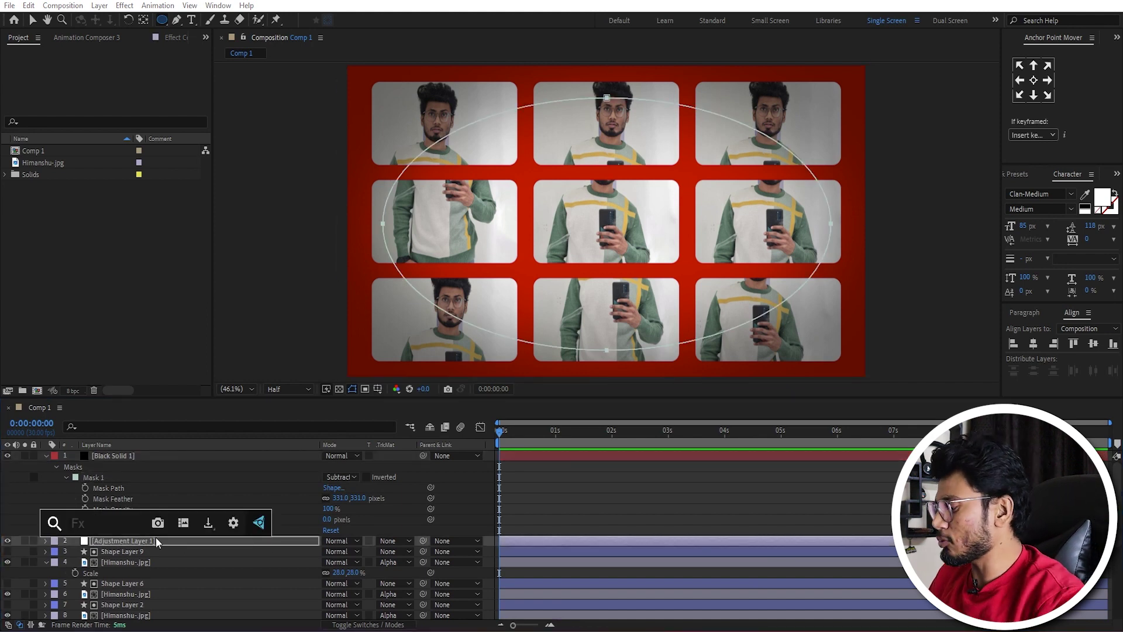
type("gau")
key("Down")
key("Return")
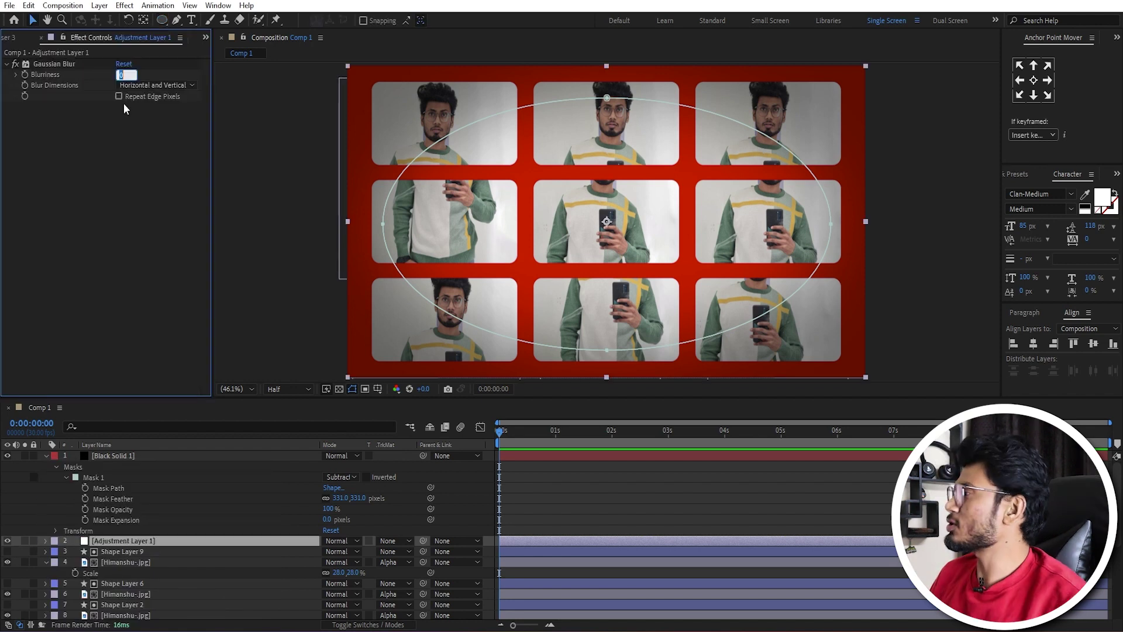
type("30")
key("Return")
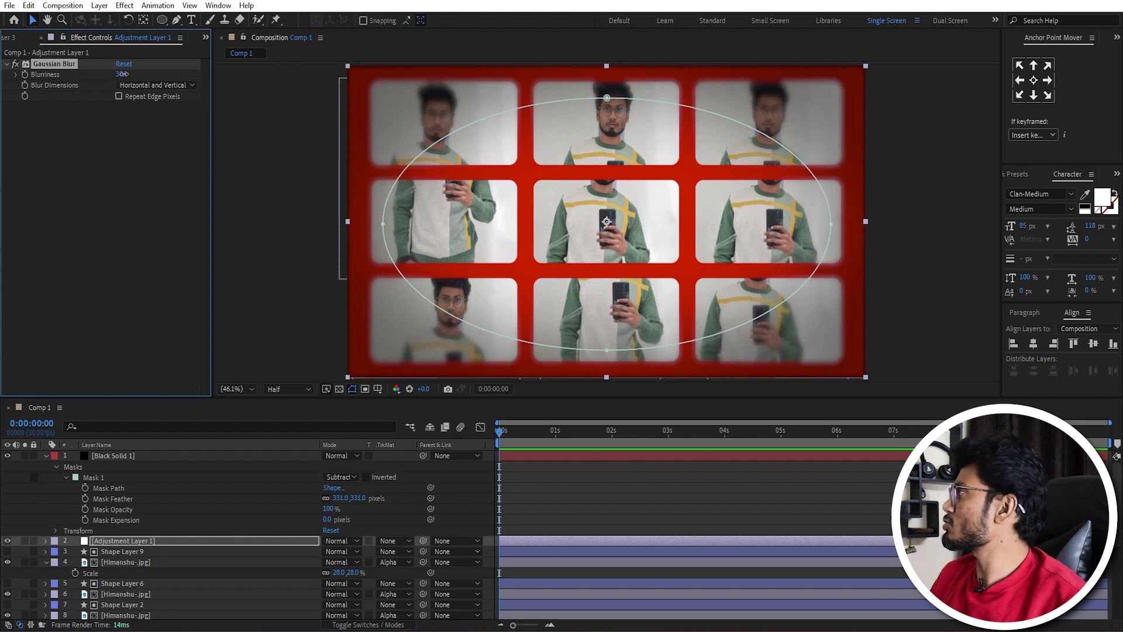
key("ctrl+z")
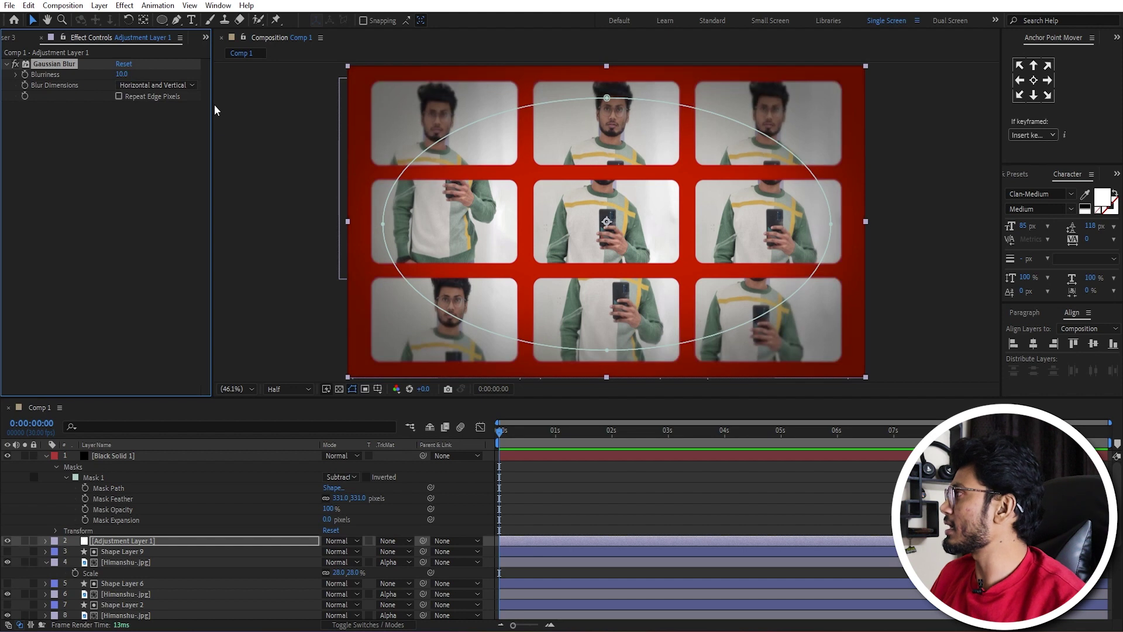
left_click(175, 20)
Step: Reshape the adjustment layer's mask into a wider, curved vignette shape with extra bottom points
left_click_drag(606, 99, 731, 80)
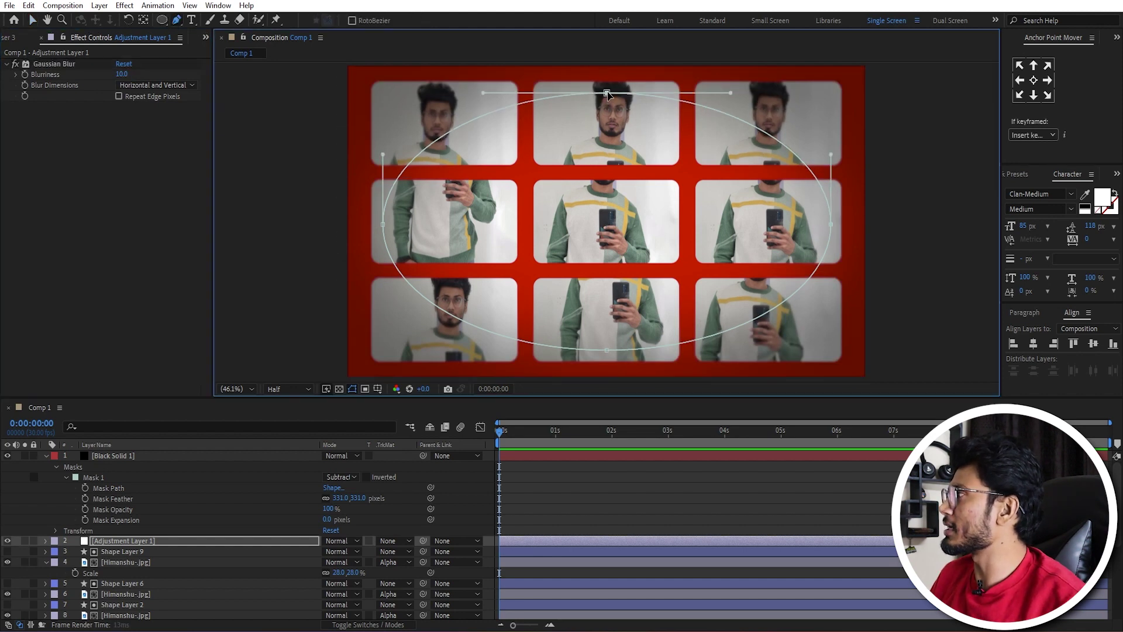
left_click_drag(826, 228, 848, 223)
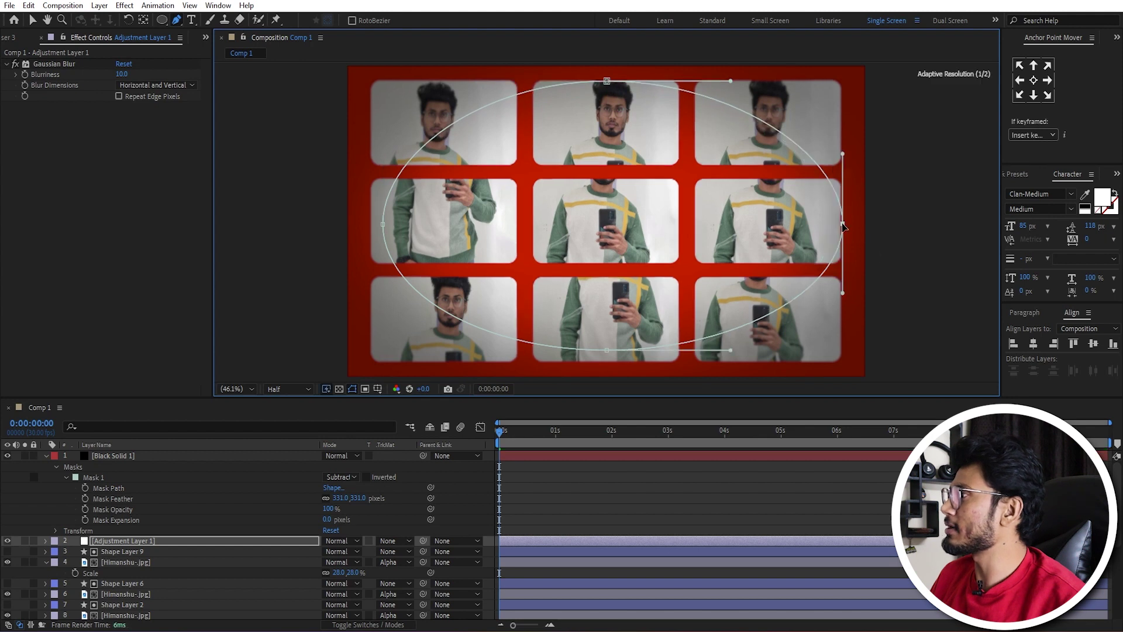
left_click_drag(417, 102, 359, 129)
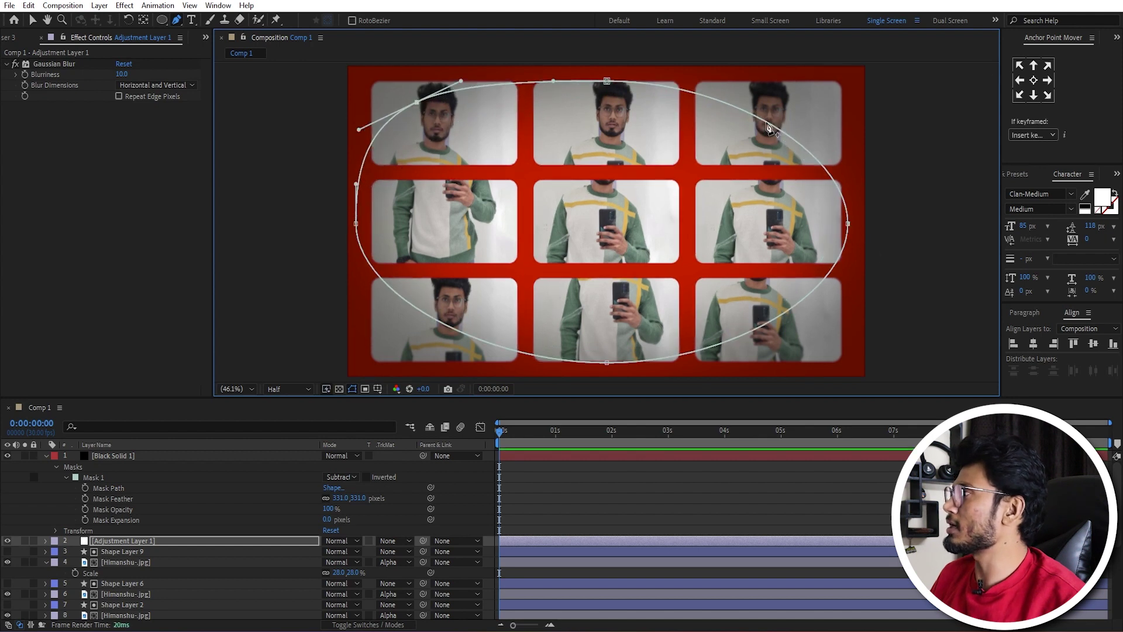
left_click_drag(769, 122, 814, 113)
left_click(795, 347)
left_click(454, 328)
key("ctrl+t")
key("Return")
left_click_drag(454, 328, 466, 371)
Step: Set the adjustment layer's opacity to 50%
left_click(584, 517)
left_click(571, 541)
left_click(594, 515)
left_click(704, 468)
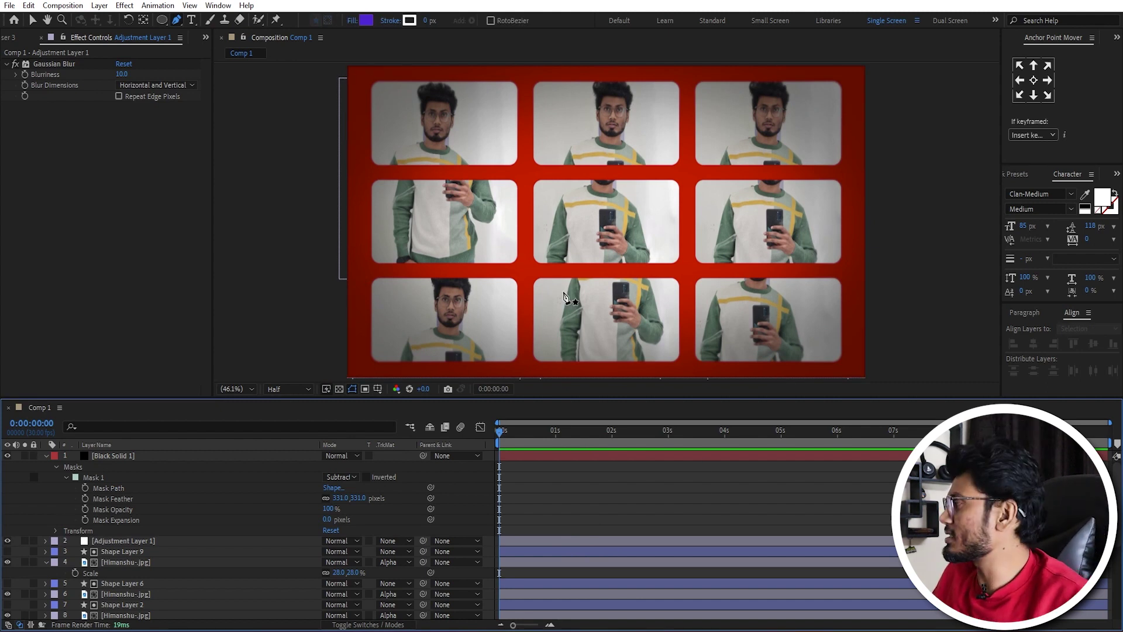
left_click(142, 540)
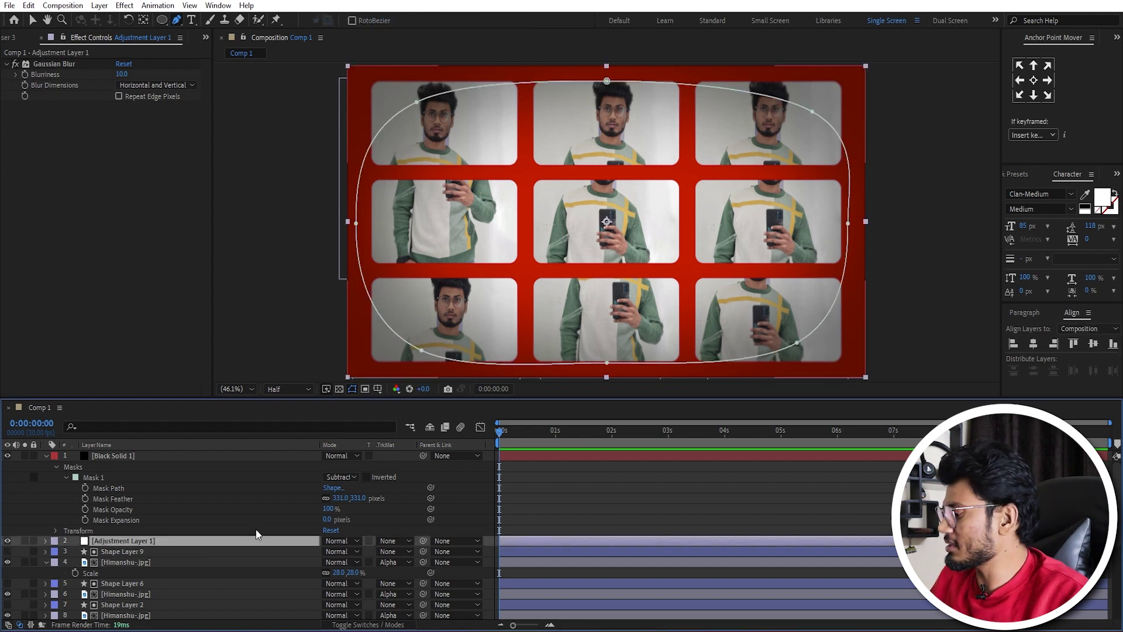
key("t")
left_click(329, 551)
type("50")
key("Return")
key("t")
Step: Move to 0:00:00:24, preview the animation, and return to the After Effects project
left_click(544, 536)
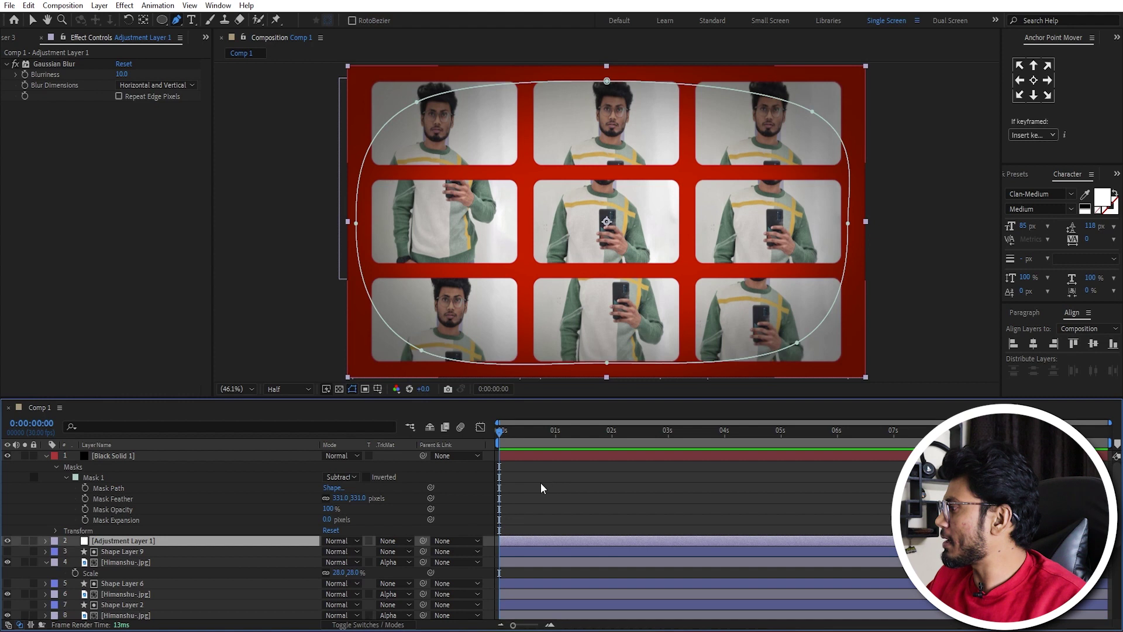
left_click(538, 458)
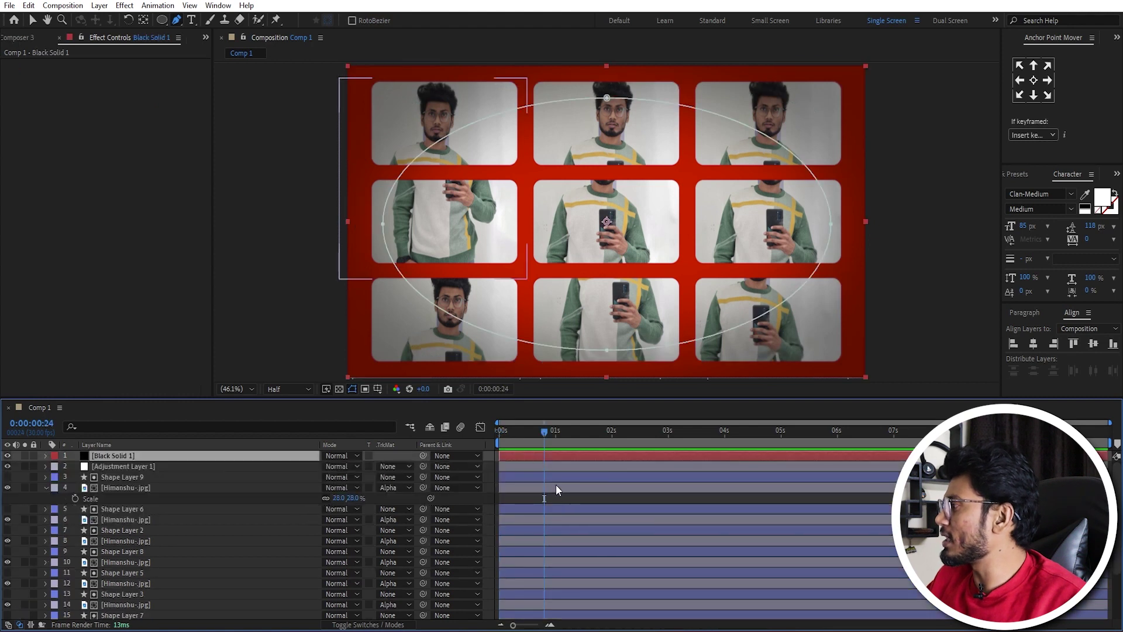
left_click(123, 457)
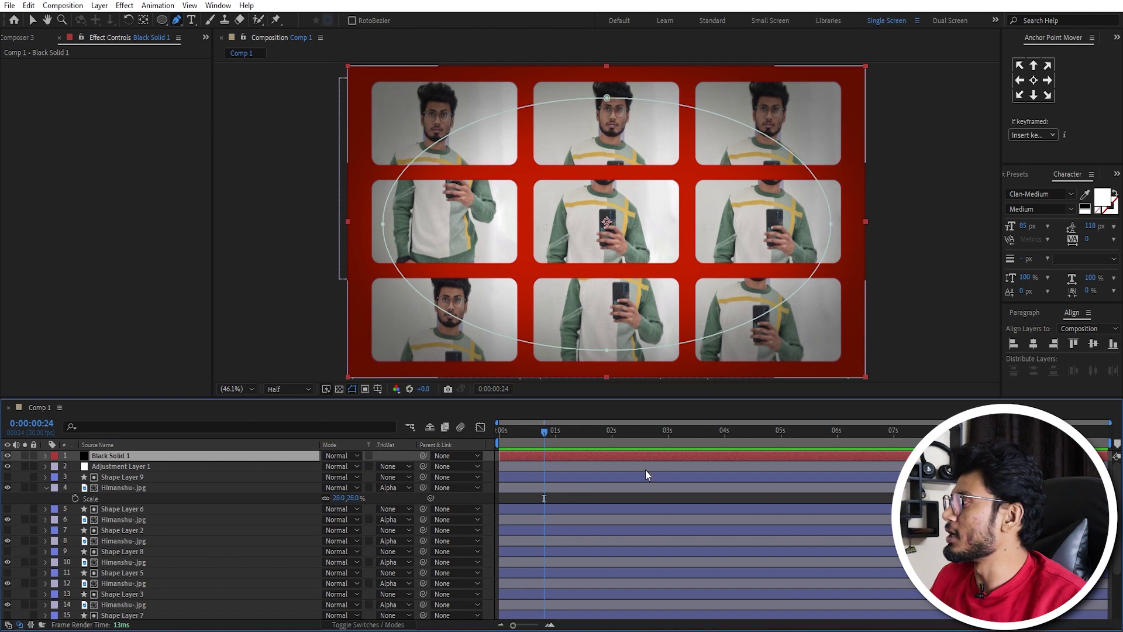
left_click(632, 489)
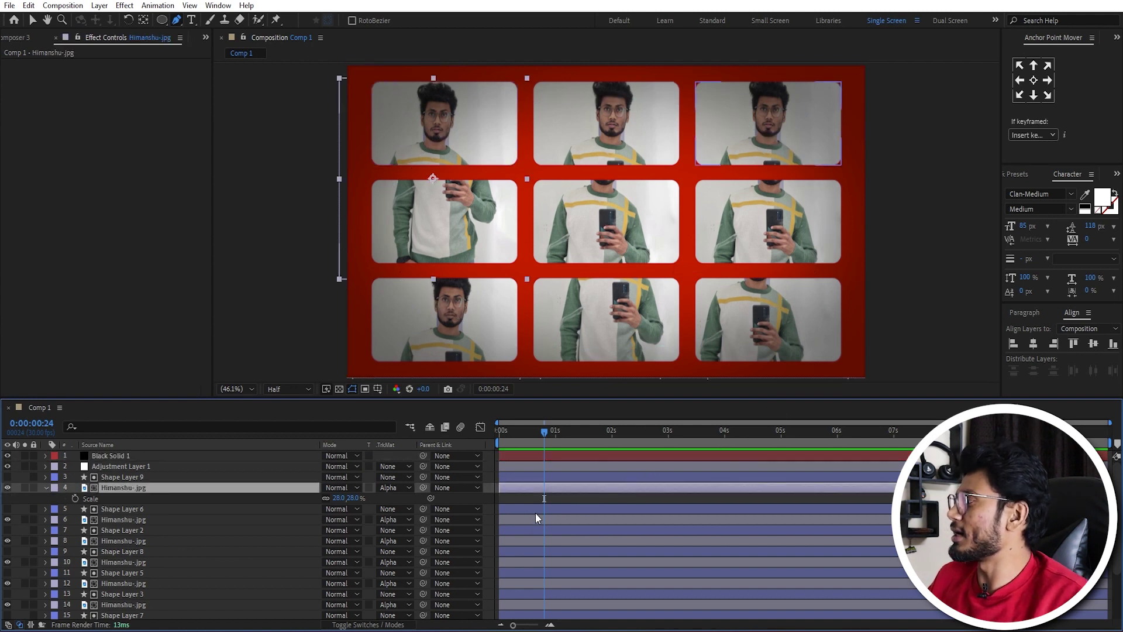
key("space")
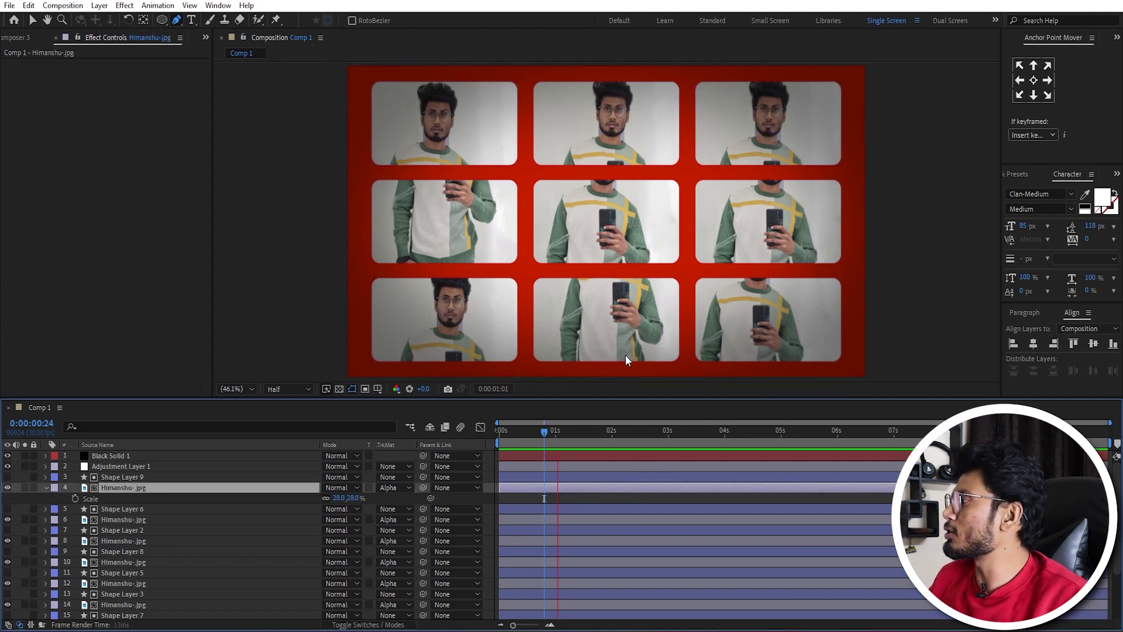
key("space")
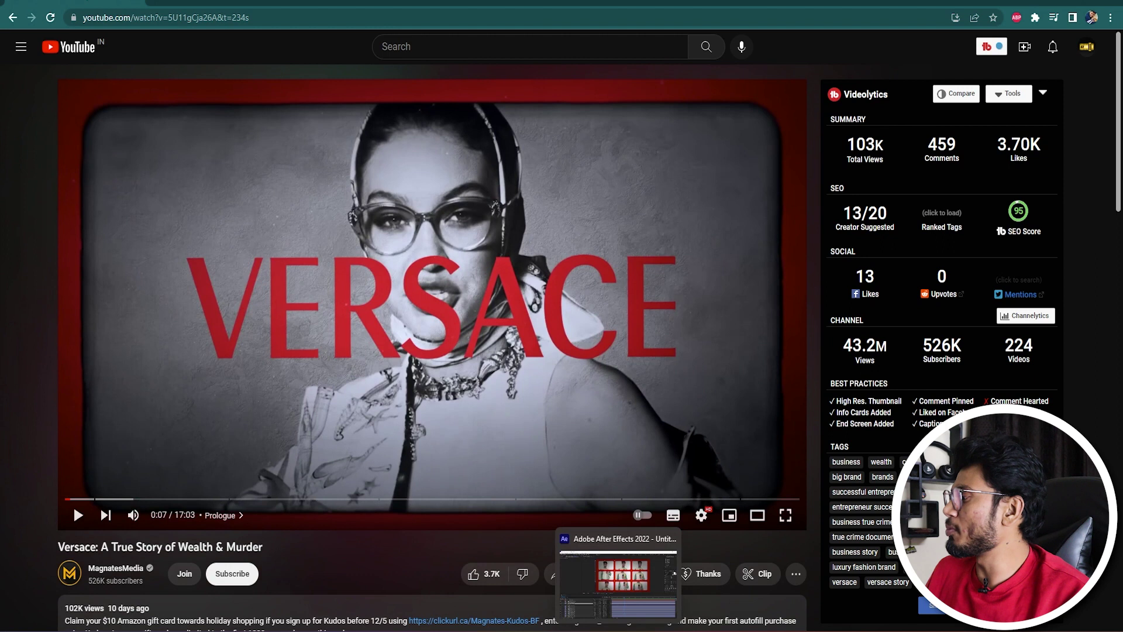
left_click(609, 611)
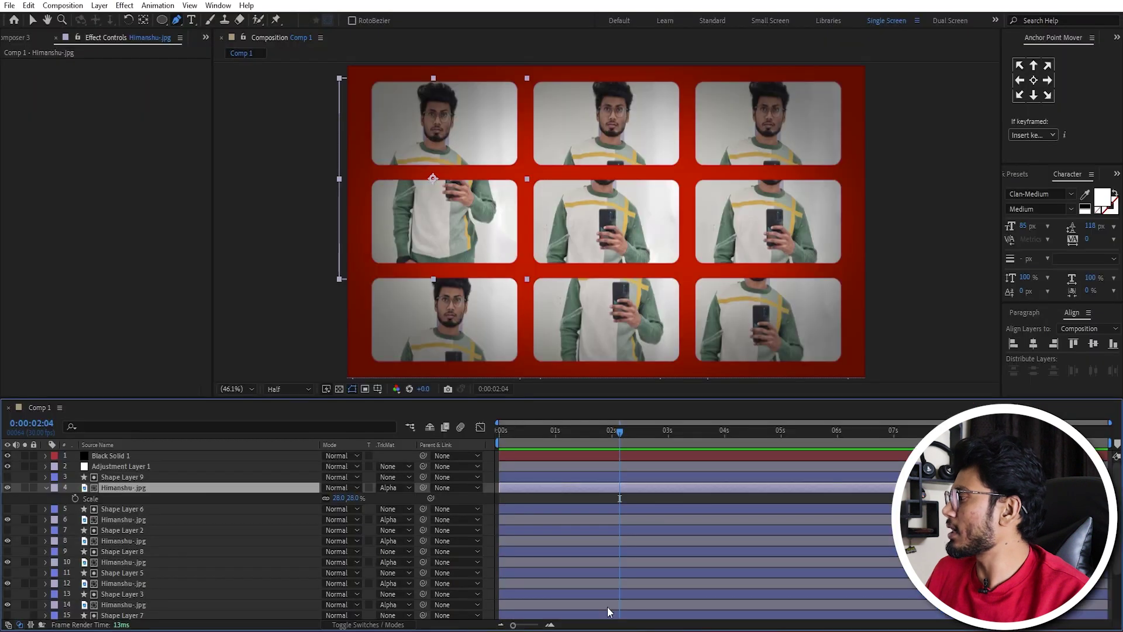
Step: Pre-compose all the photo and rounded-box tile layers into Pre-comp 1, then select it
left_click(115, 477)
scroll(157, 538, "down", 3)
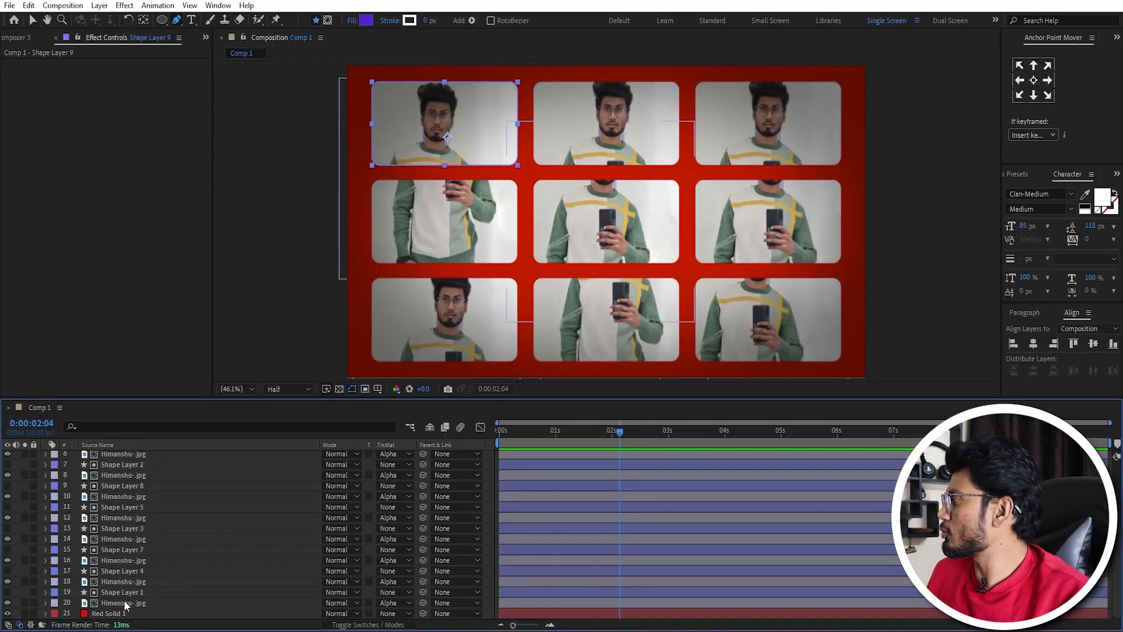
key("ctrl+a")
right_click(124, 602)
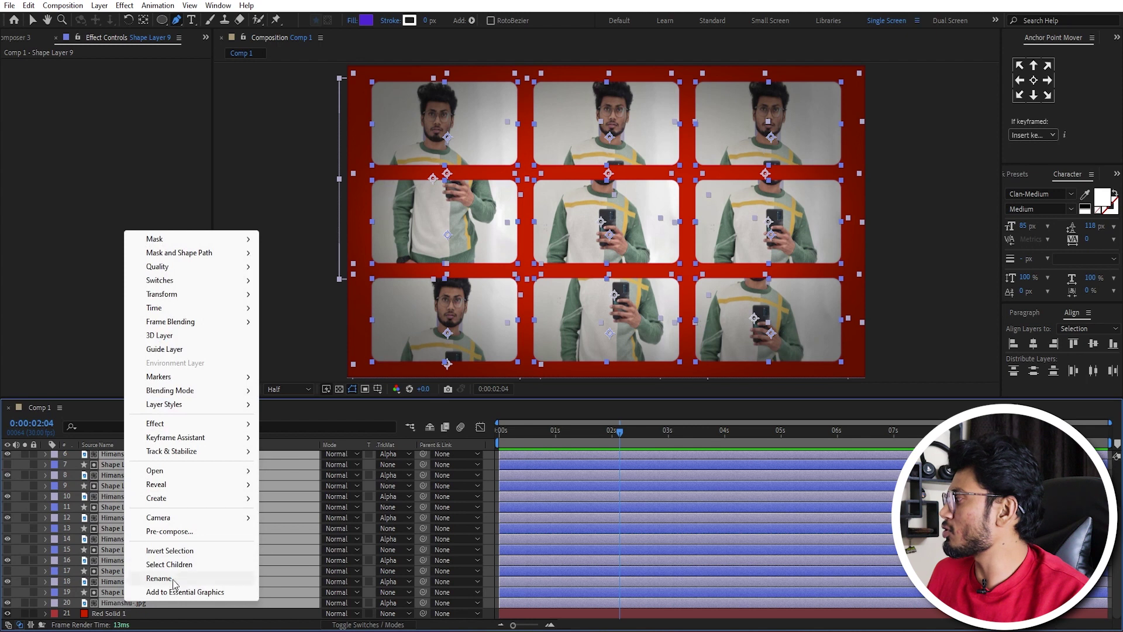
left_click(170, 532)
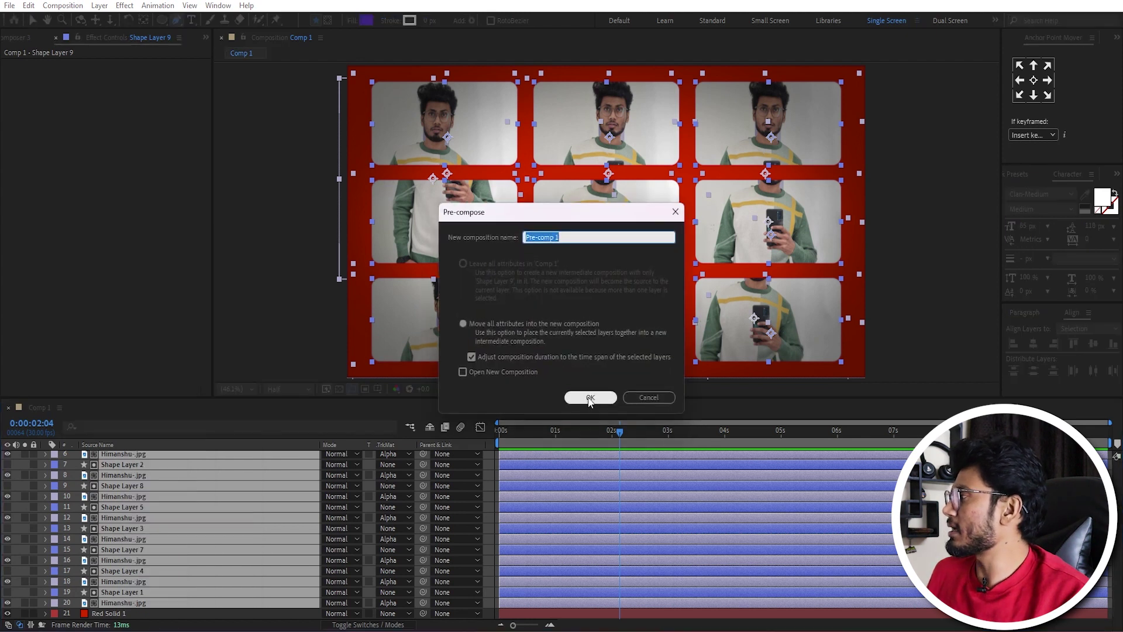
left_click(590, 398)
left_click(103, 496)
left_click(108, 475)
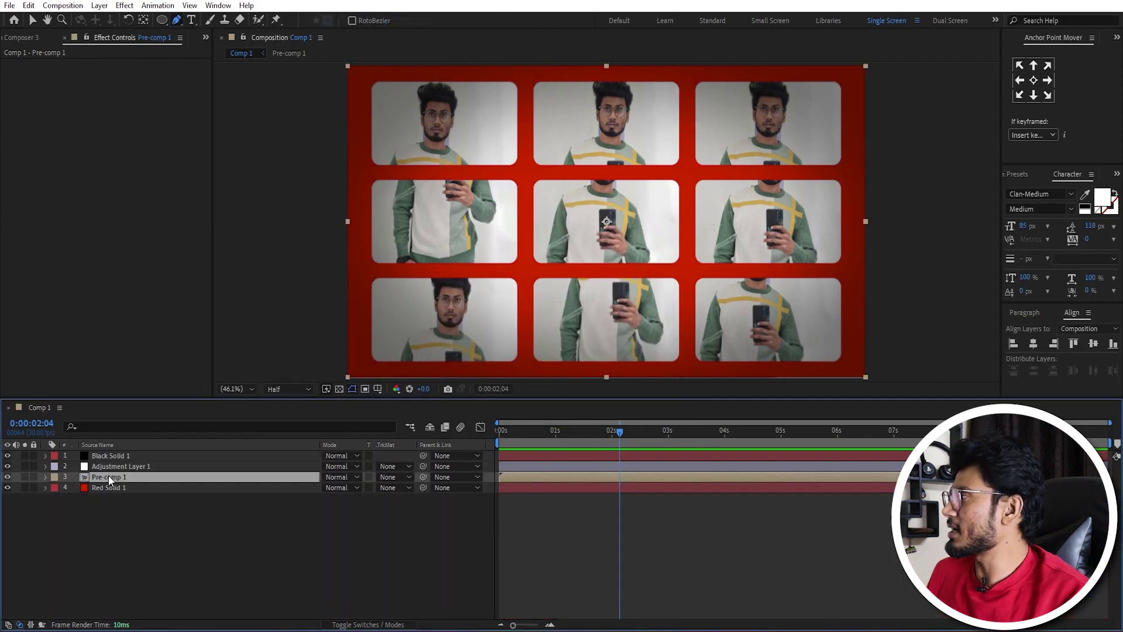
left_click(144, 525)
left_click(121, 477)
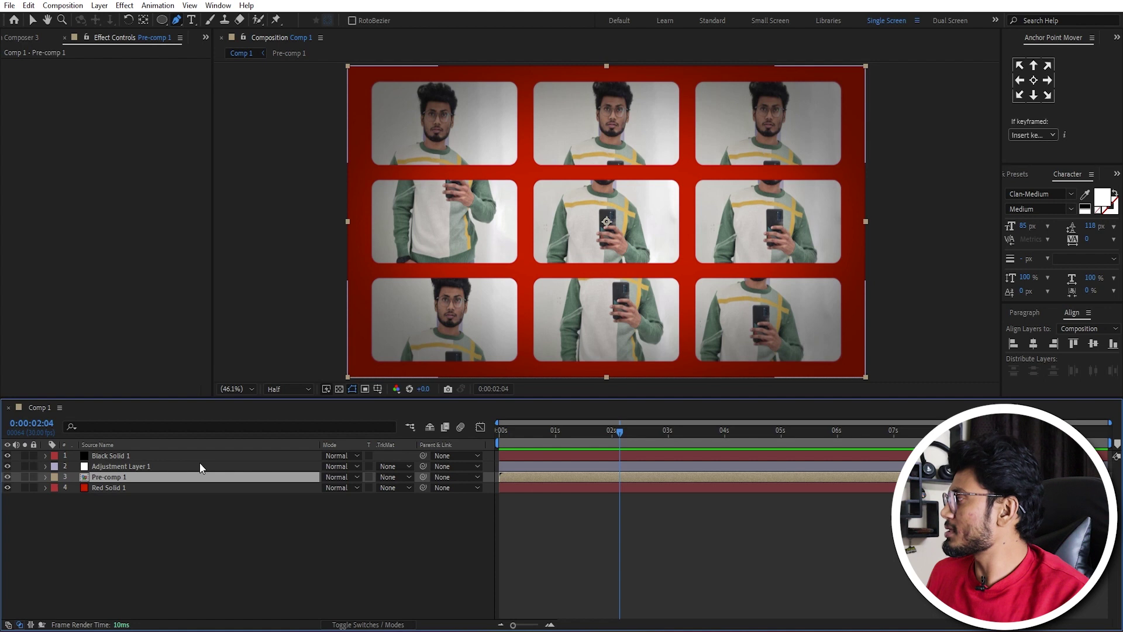
Step: Apply the Motion Tile effect to Pre-comp 1 via the 'mot' effect search
key("ctrl+space")
type("mot")
key("Return")
key("s")
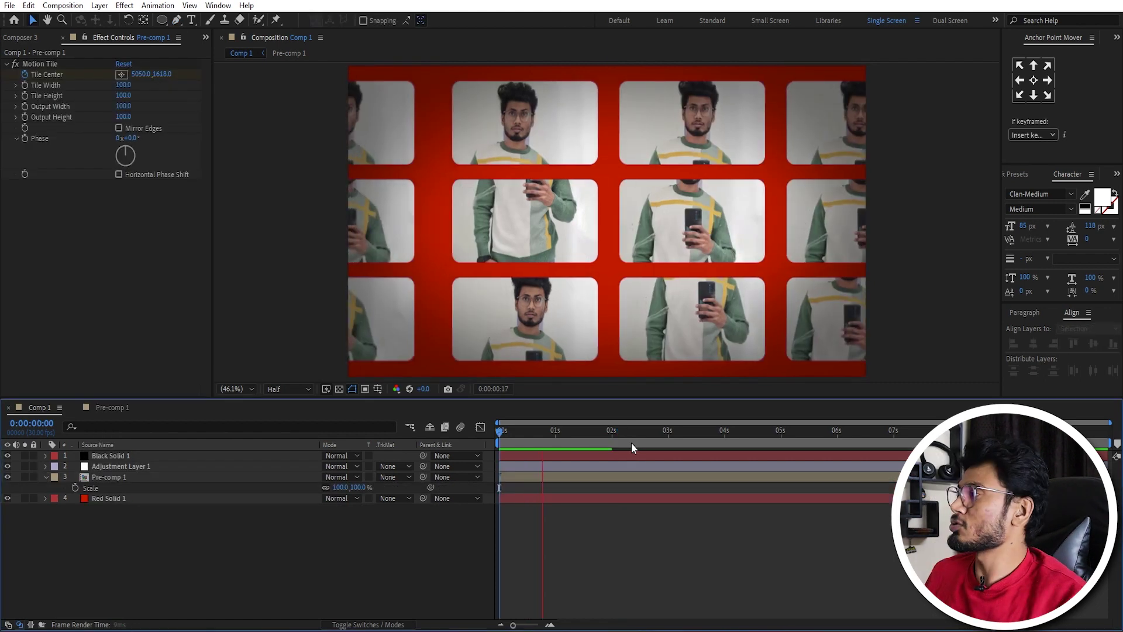
Step: Preview the tiled grid and compare it against the YouTube reference video
key("space")
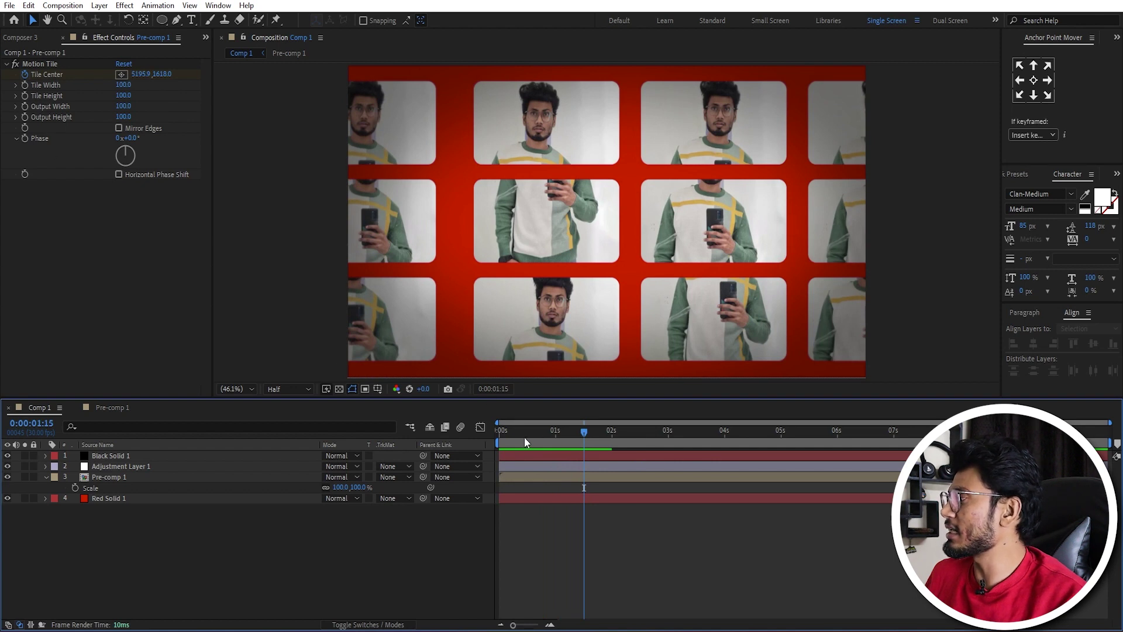
key("Home")
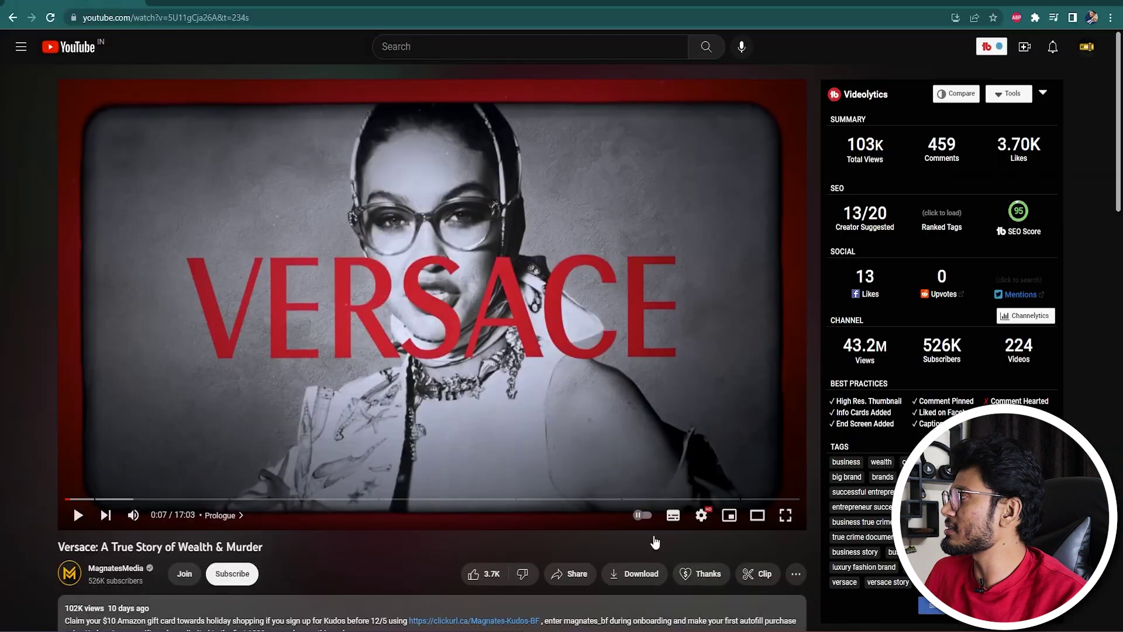
left_click(444, 311)
left_click(469, 346)
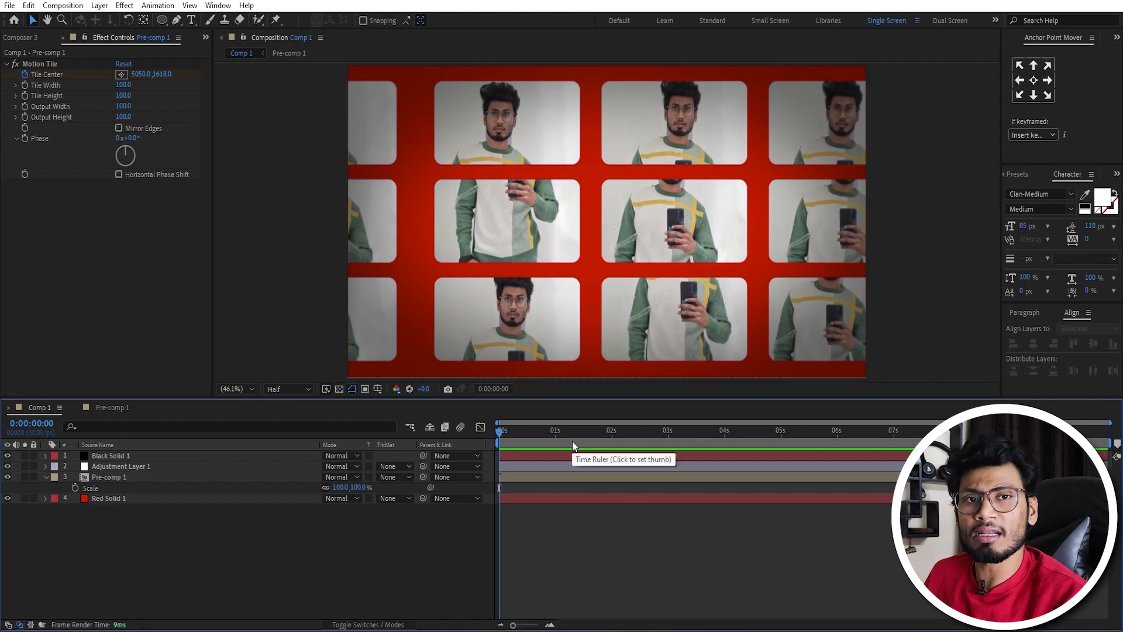
Step: Recentre the tiled grid by scrubbing Motion Tile's Tile Center X to the left
left_click(536, 476)
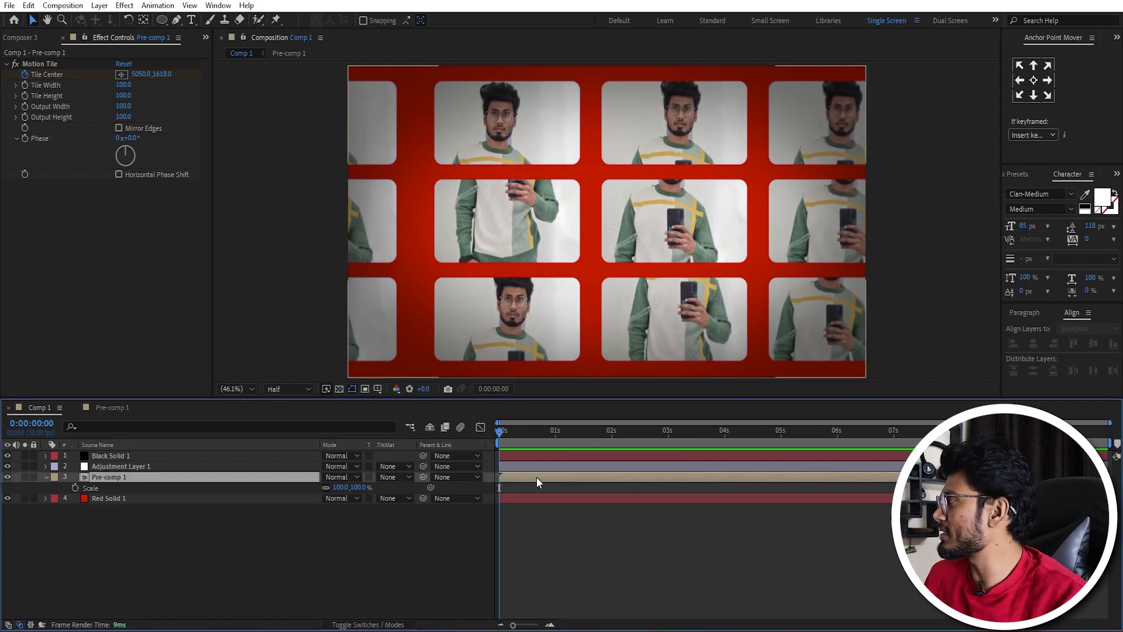
left_click(36, 64)
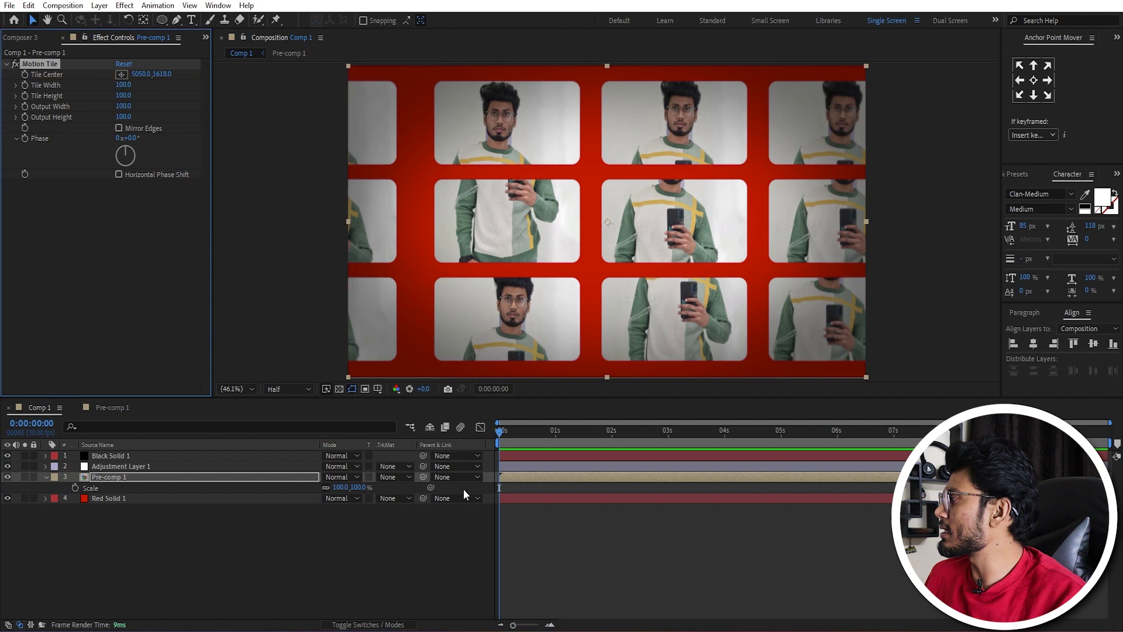
left_click(116, 478)
left_click_drag(141, 74, 11, 75)
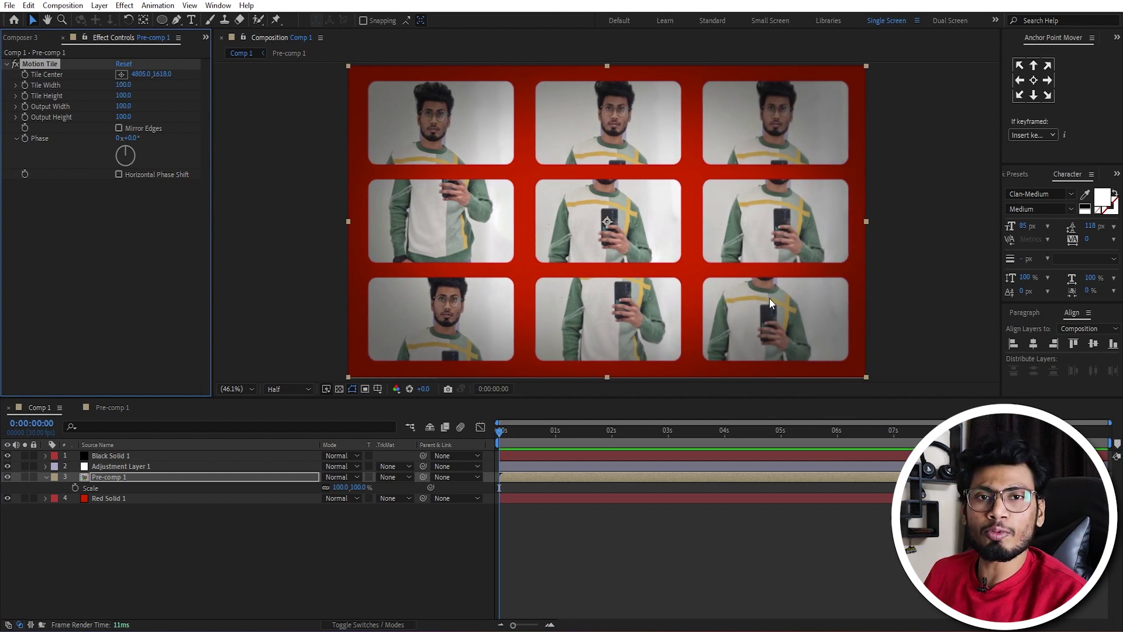
left_click(117, 478)
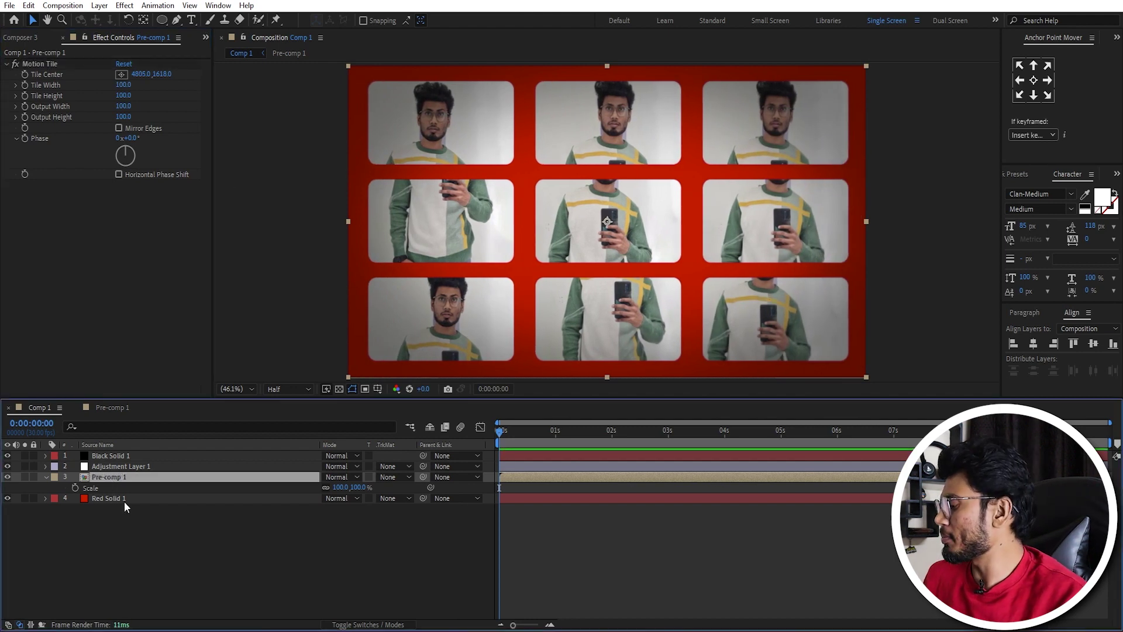
Step: Keyframe Pre-comp 1's Scale from 100% at 0s to 243% at 4:22 and preview
left_click(75, 488)
left_click(766, 432)
mouse_move(339, 489)
left_mouse_down()
mouse_move(442, 488)
mouse_move(424, 488)
left_mouse_up()
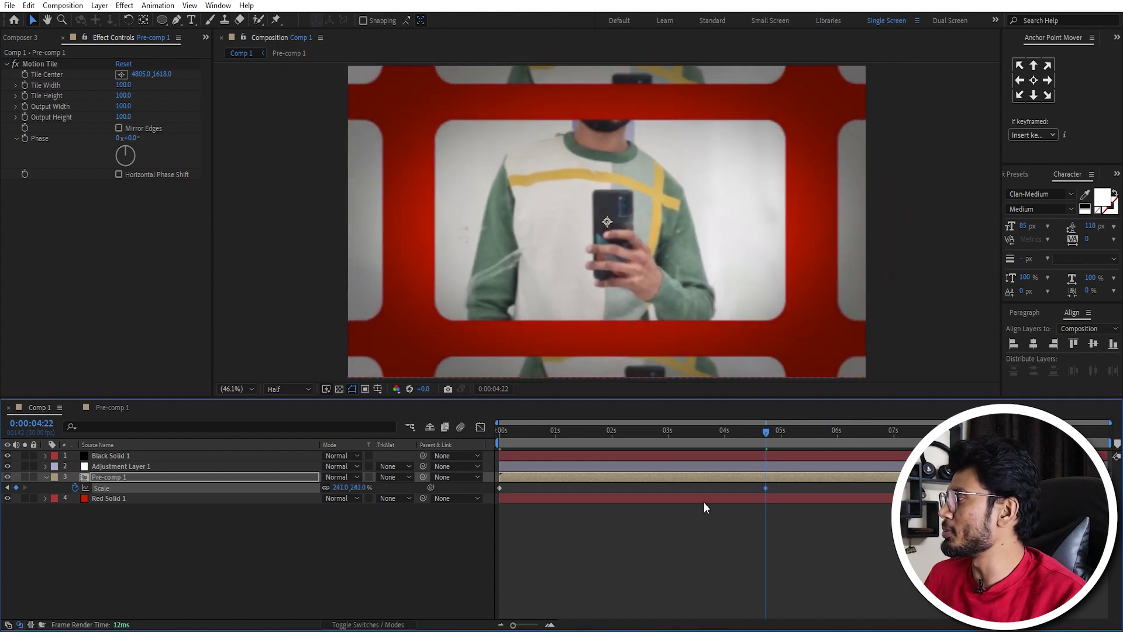
key("Home")
key("space")
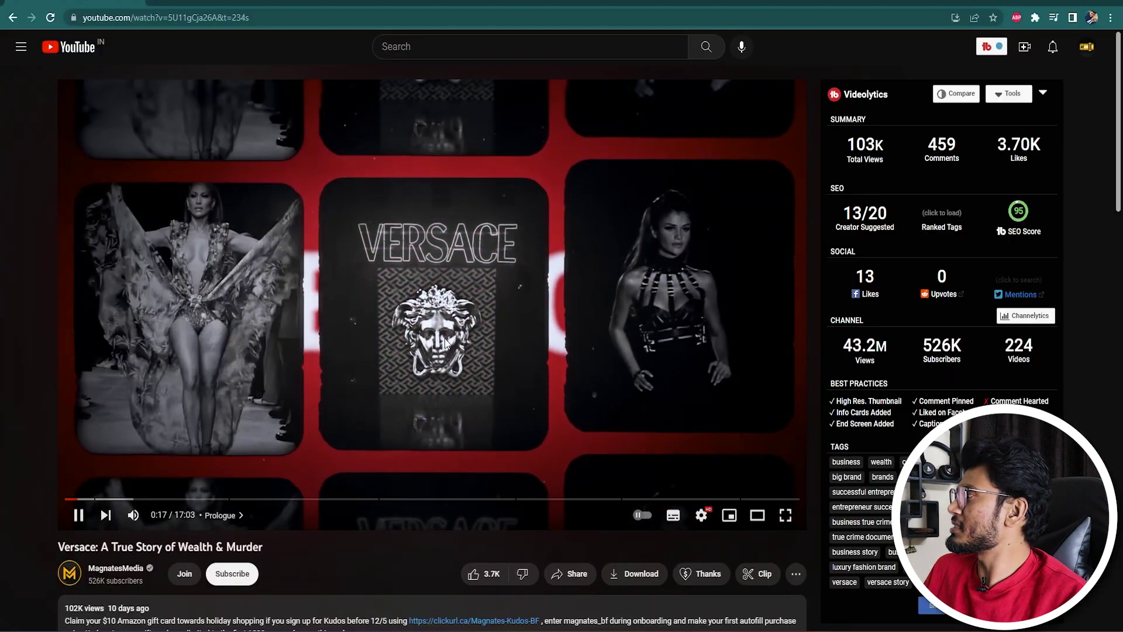
left_click(258, 381)
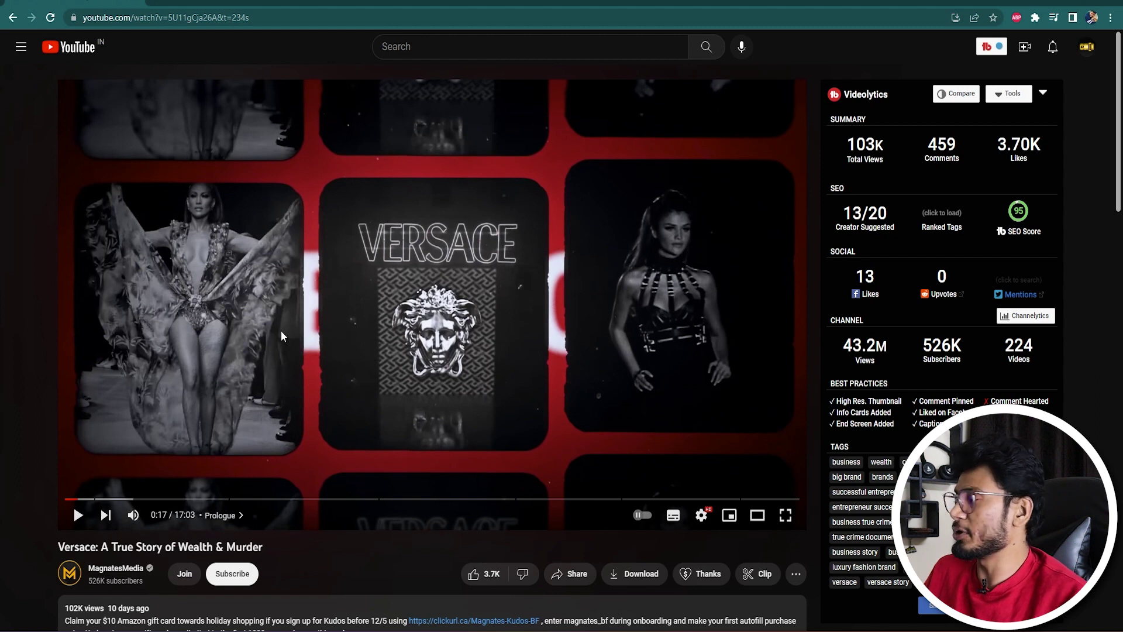
left_click(527, 318)
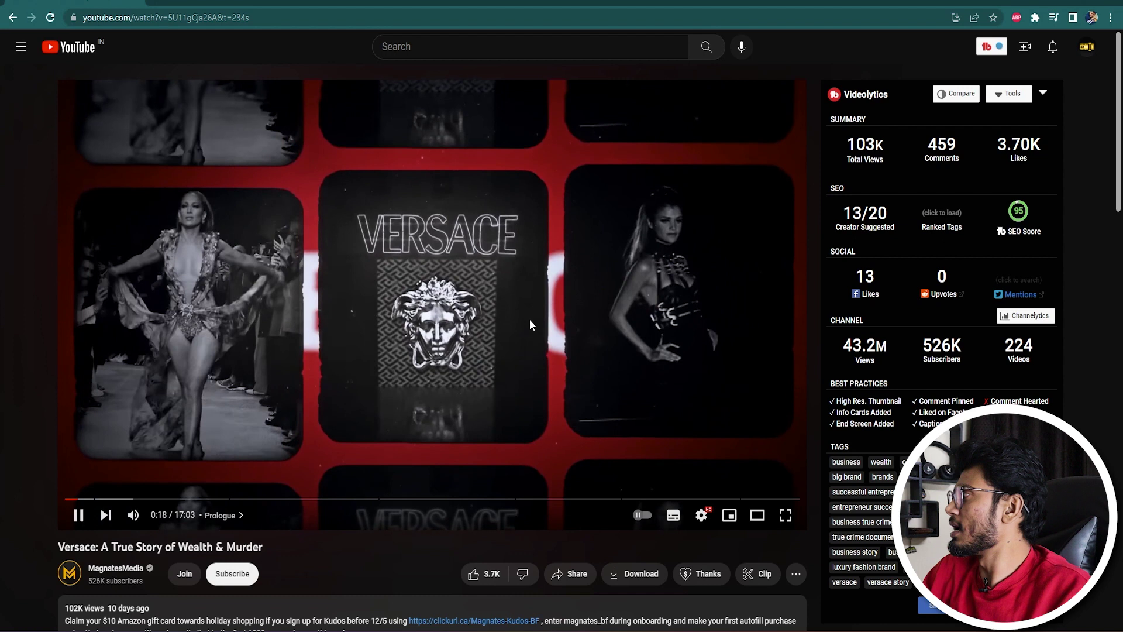
left_click(466, 371)
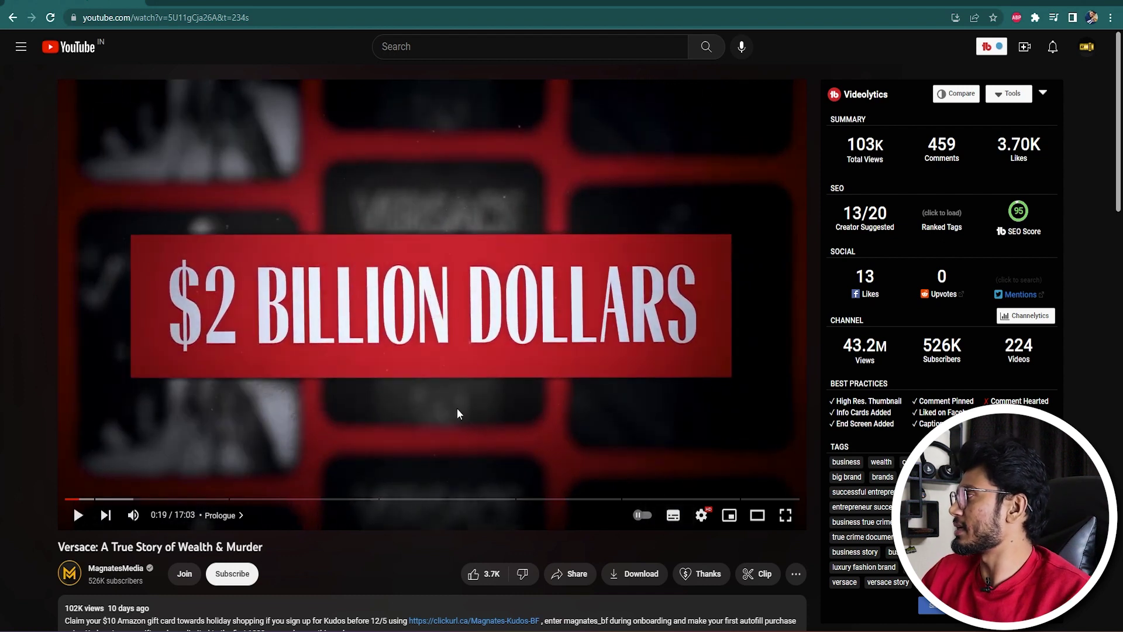
key("Left")
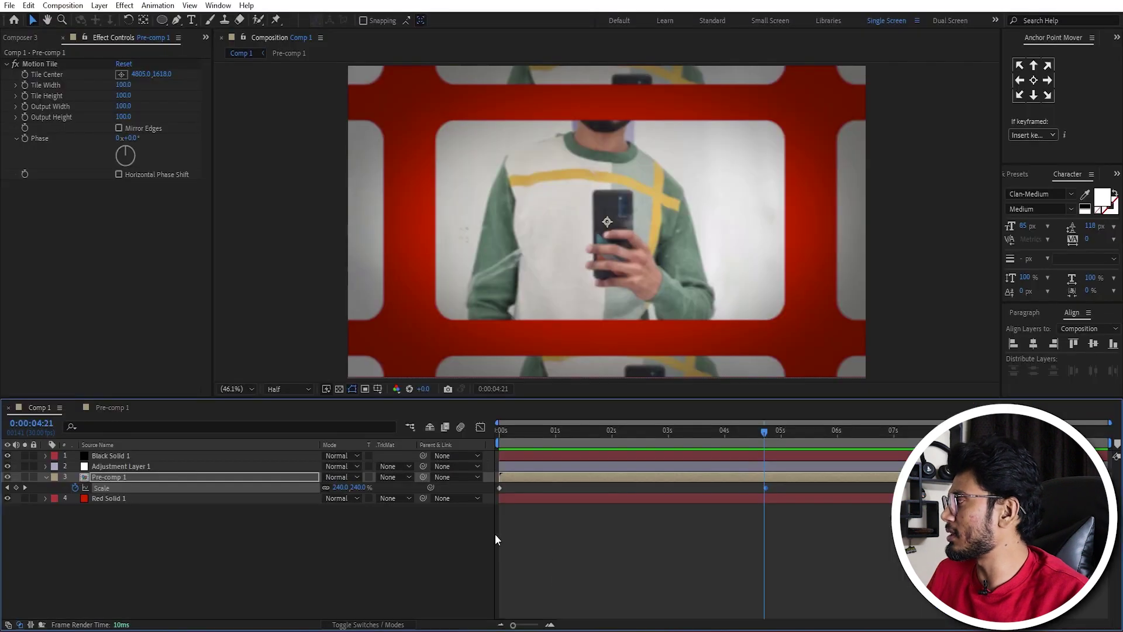
left_click(495, 539)
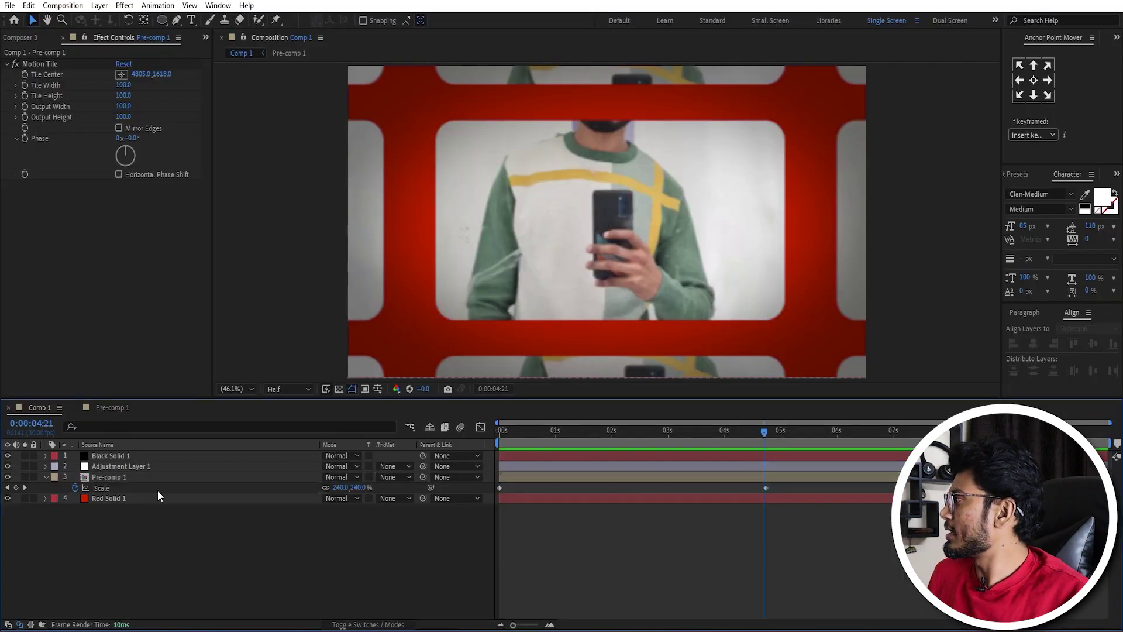
Step: Draw a purple rectangle in Comp 2, centre its anchor point, and set Roundness to 30
left_click_drag(382, 84, 478, 209)
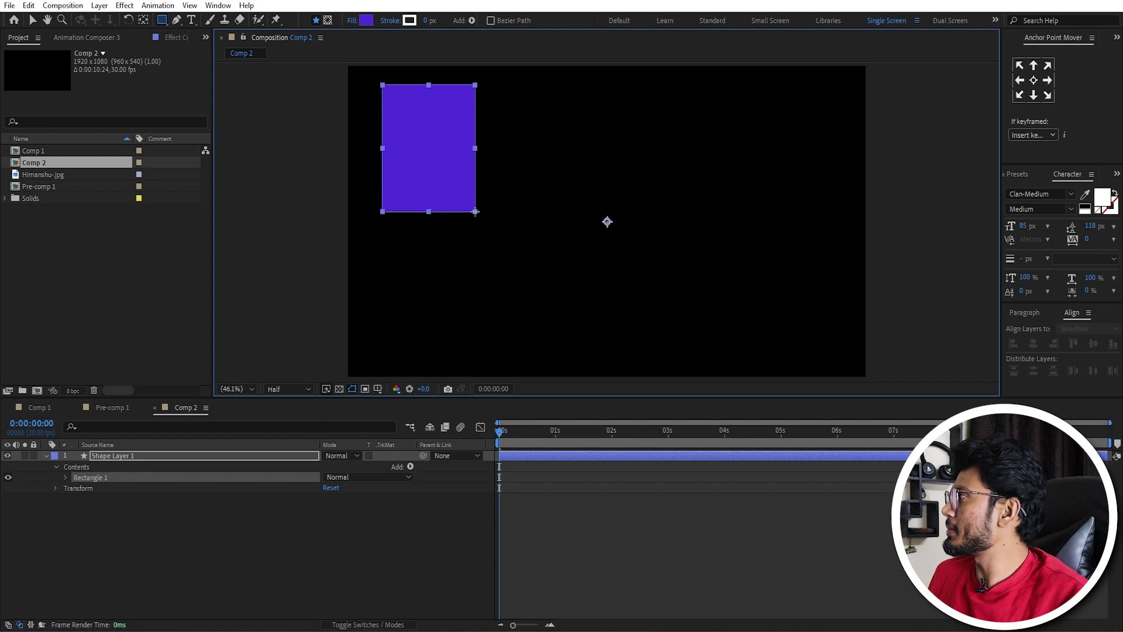
left_click_drag(478, 210, 473, 205)
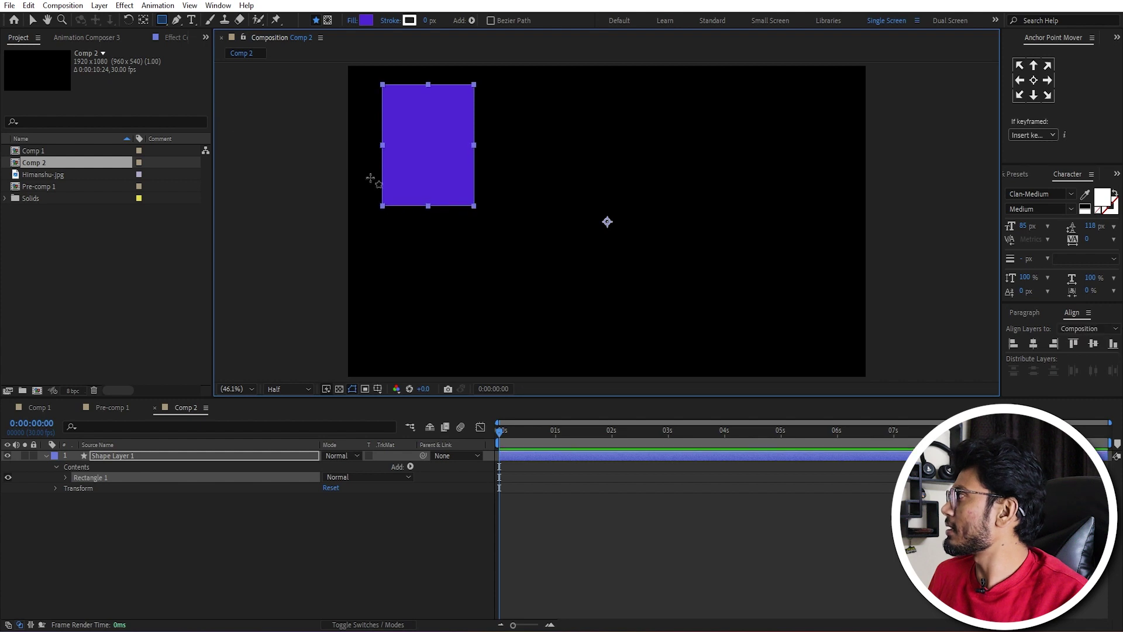
left_click(1038, 81)
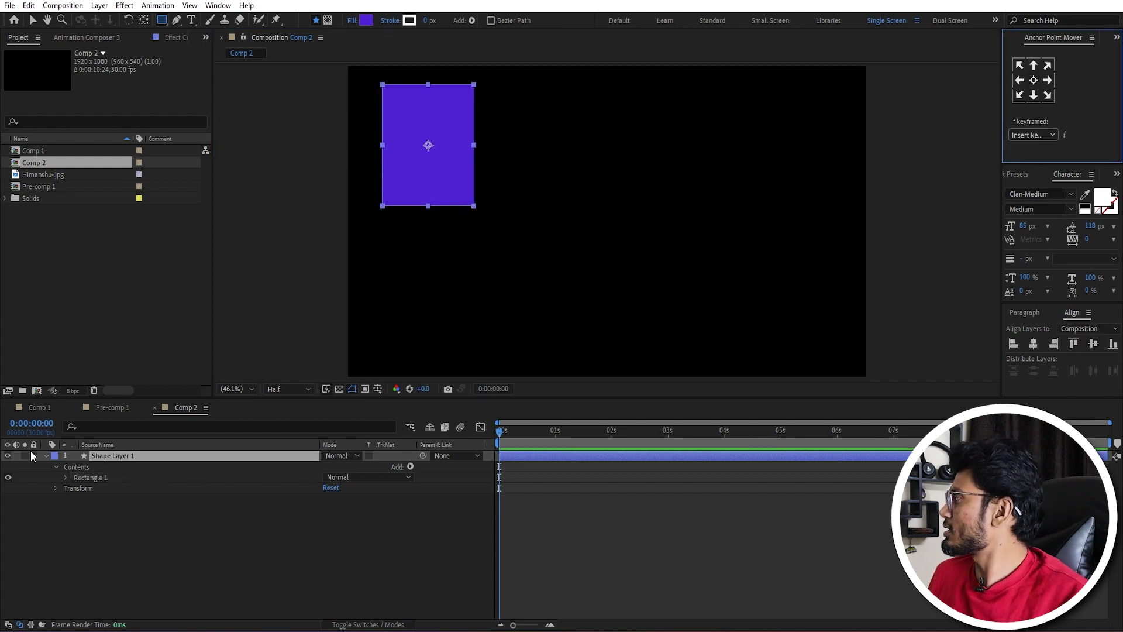
left_click(65, 478)
left_click(75, 488)
left_click(328, 520)
type("30")
key("Return")
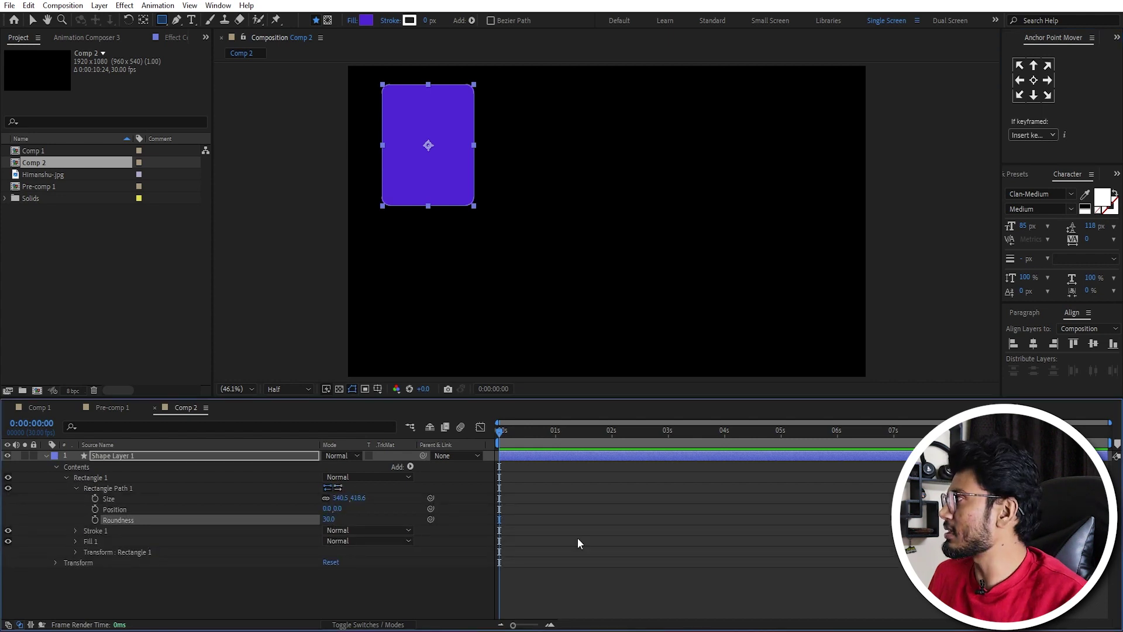
Step: Move the rectangle lower, make it slightly shorter, and narrow it into a tall card
left_click(579, 544)
left_click(539, 457)
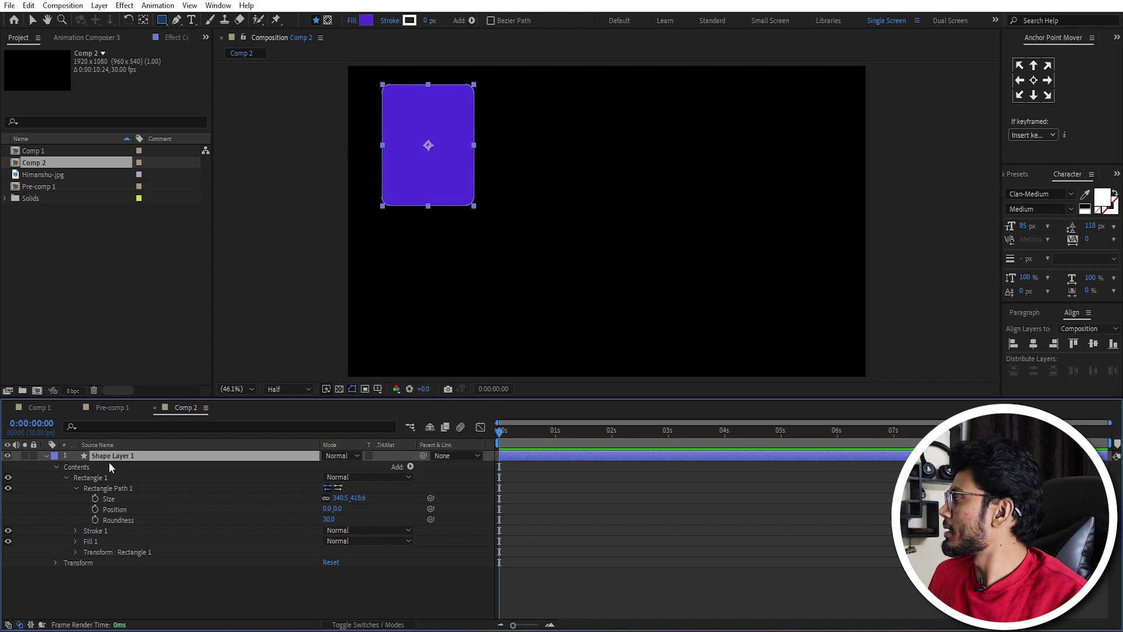
left_click(47, 458)
left_click(144, 468)
left_click(152, 456)
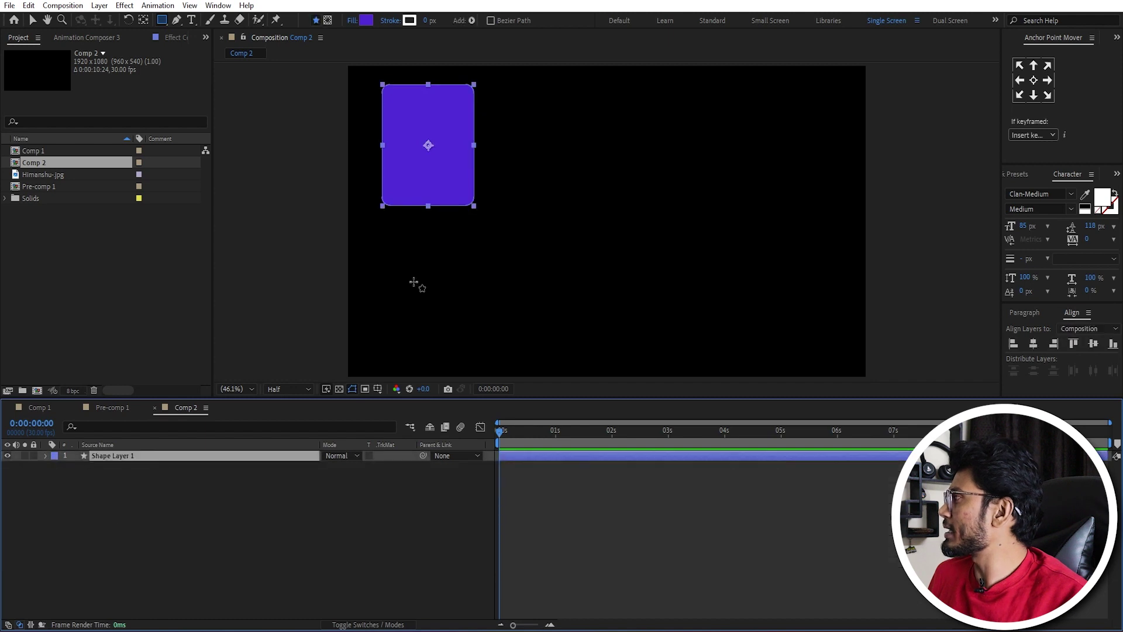
key("v")
left_click_drag(451, 182, 454, 256)
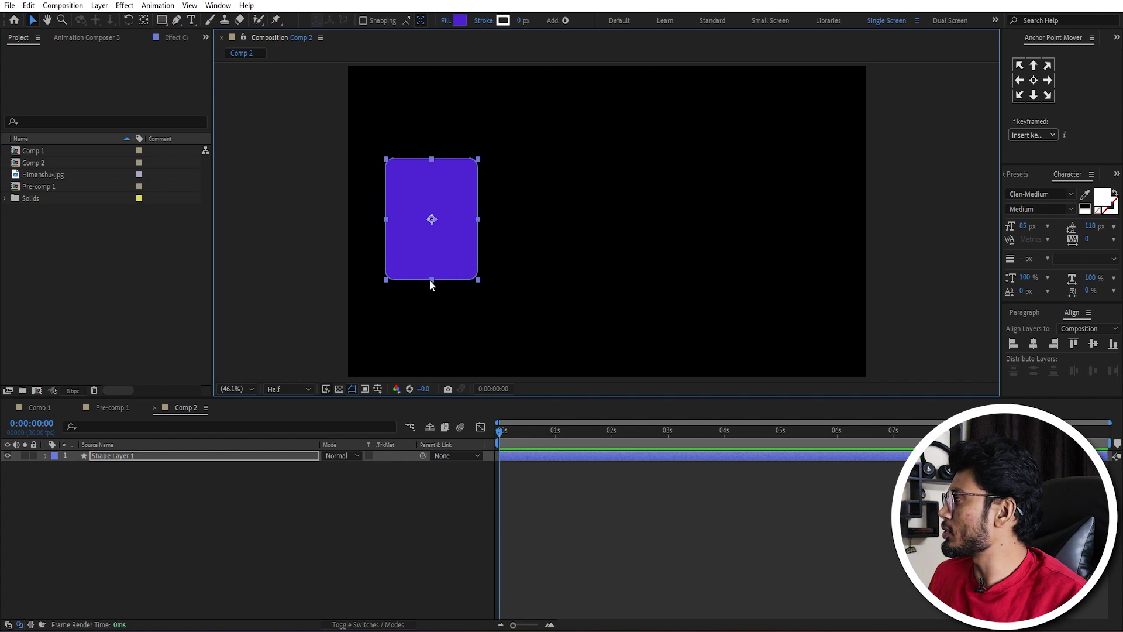
left_click_drag(431, 279, 433, 274)
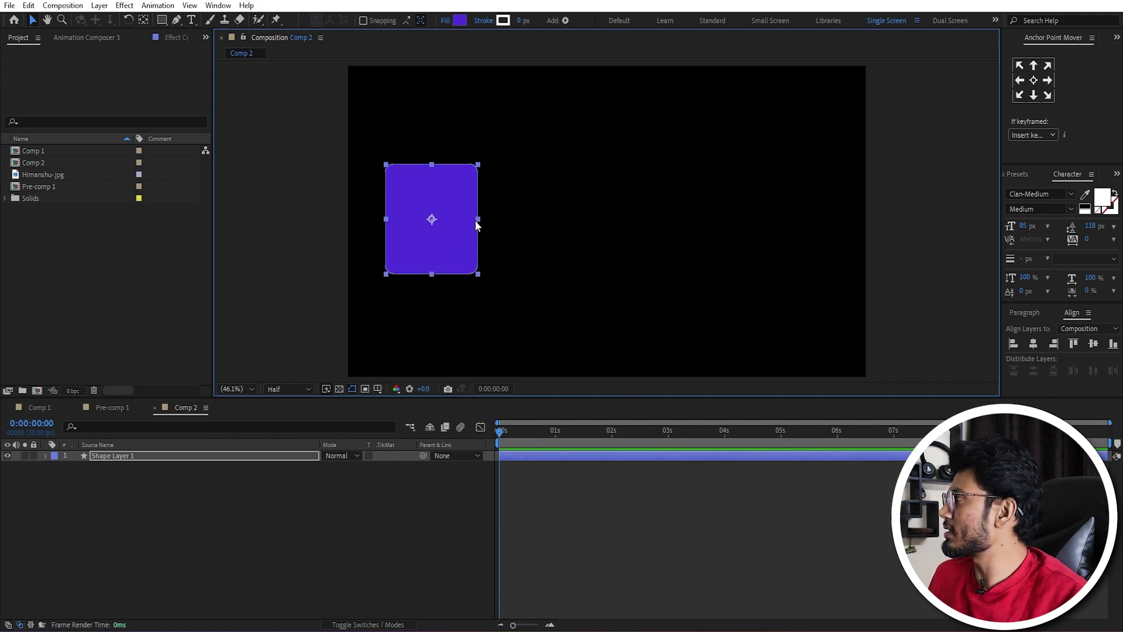
left_click_drag(477, 224, 468, 223)
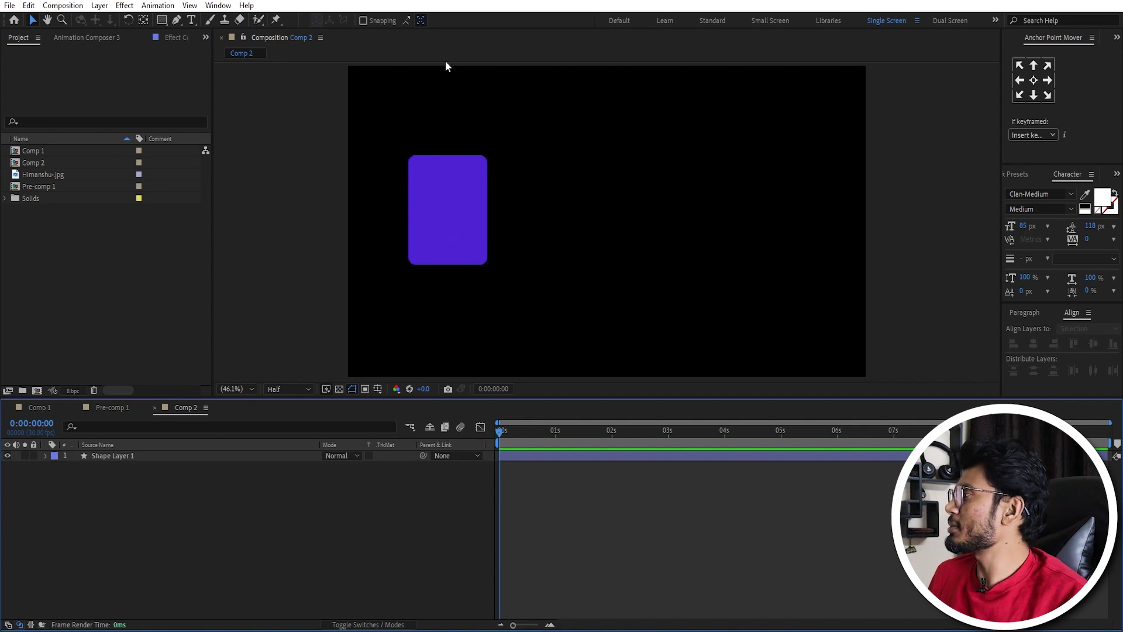
Step: Centre the card vertically and add the portrait photo to the timeline as a layer
left_click(458, 260)
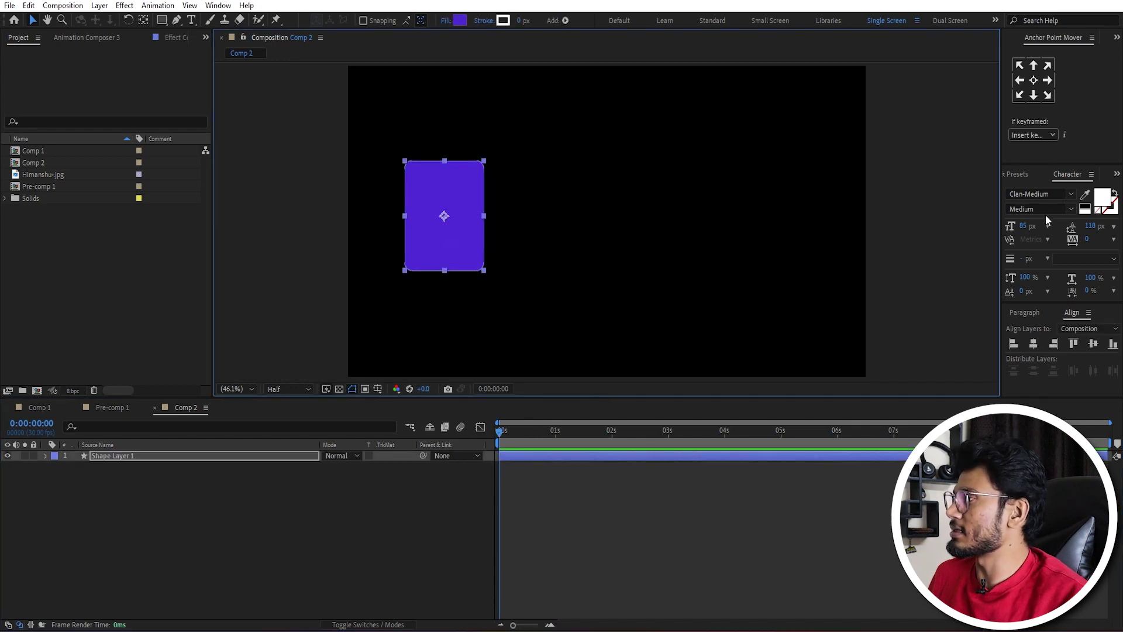
left_click(1094, 346)
left_click(870, 451)
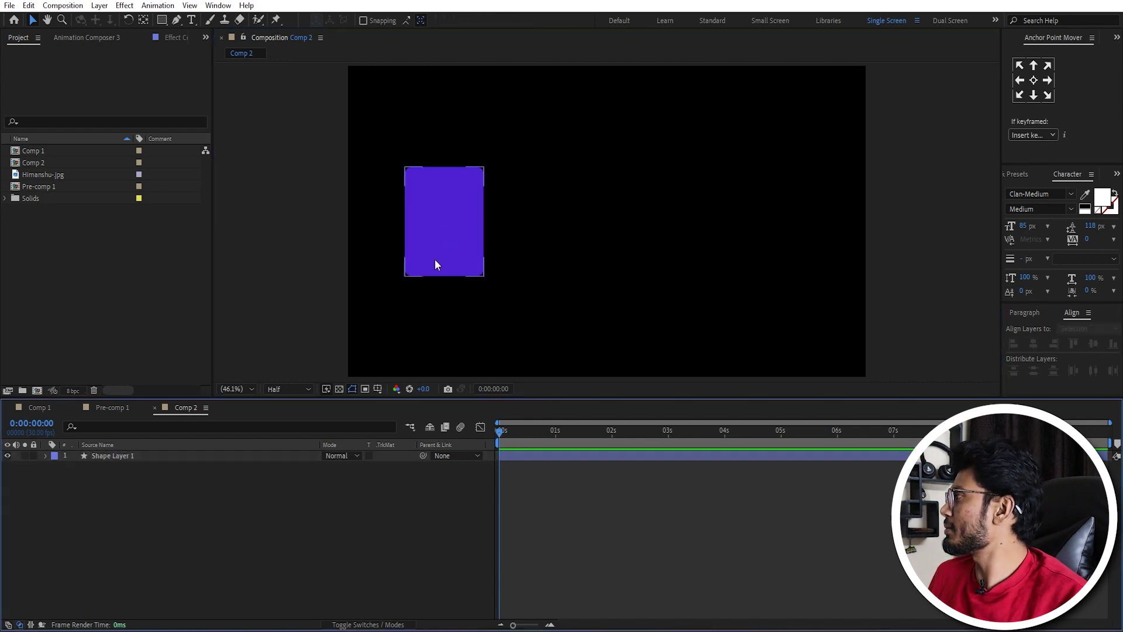
left_click(59, 186)
left_click_drag(31, 173, 97, 468)
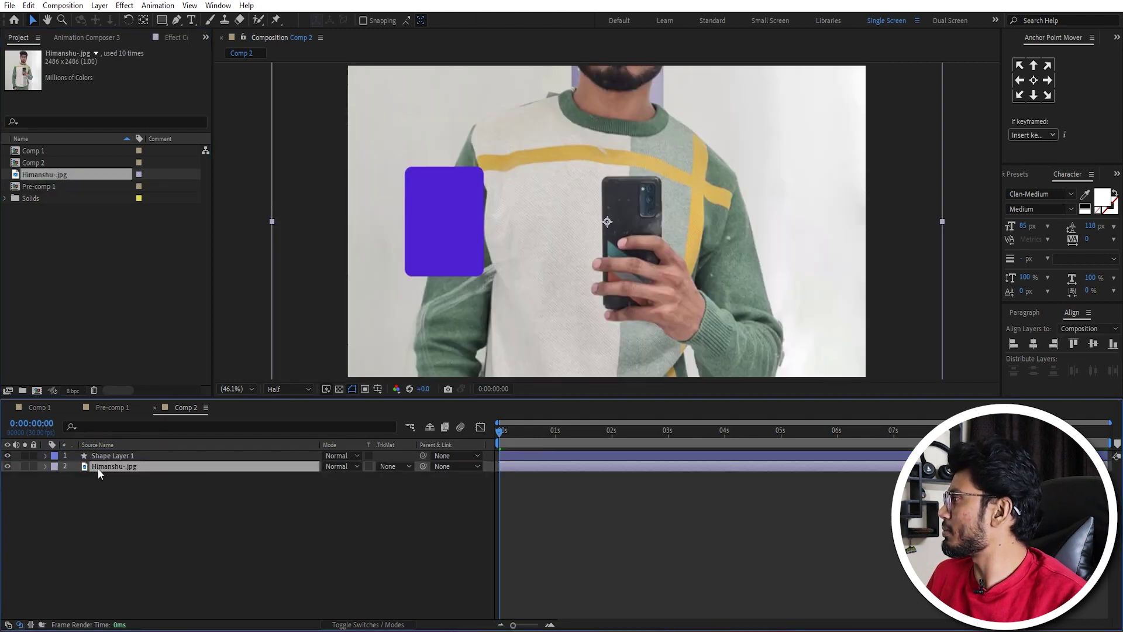
Step: Scale the photo to 18% and set its Track Matte to Alpha Matte 'Shape Layer 1'
key("s")
left_click_drag(344, 477, 290, 477)
left_click_drag(608, 222, 446, 224)
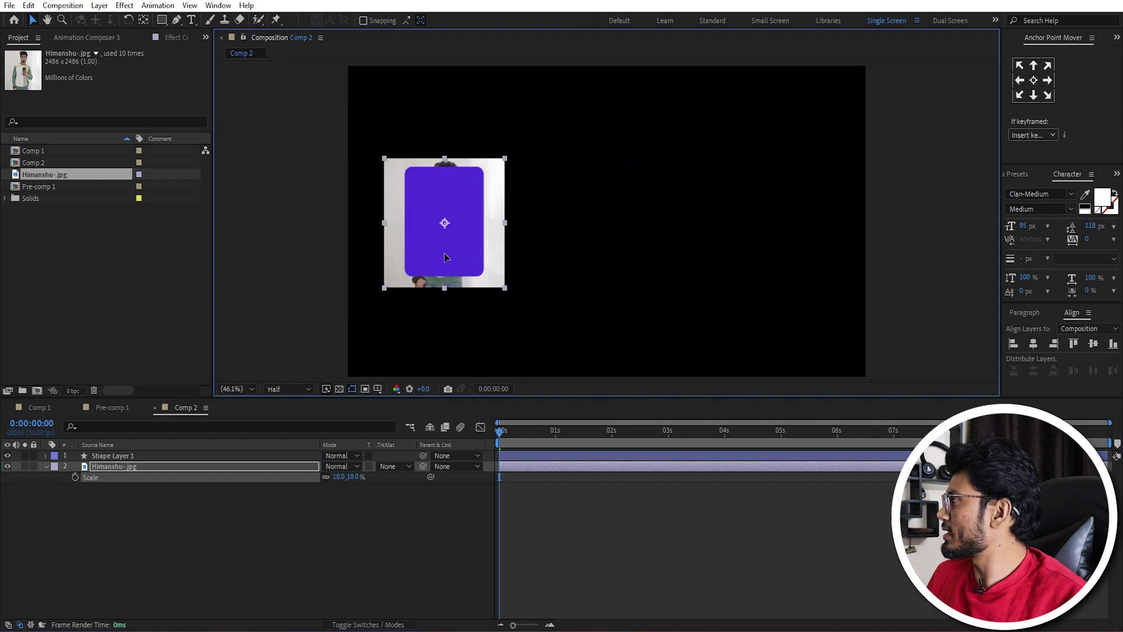
left_click(386, 466)
left_click(407, 496)
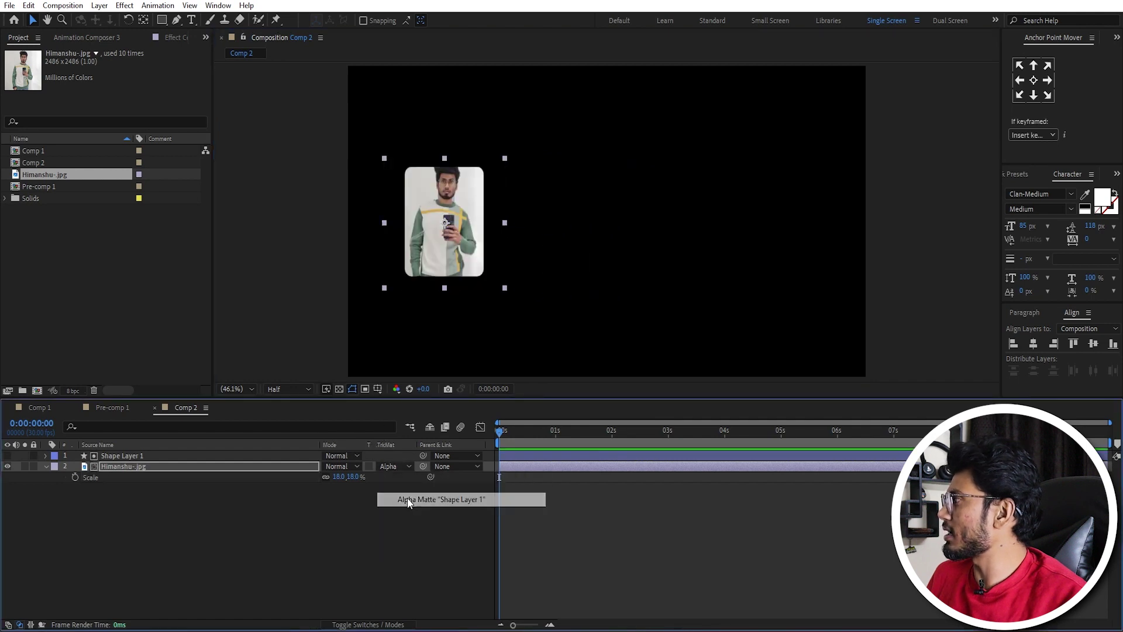
Step: Pre-compose the photo layer into a pre-comp named 'Photo placeholder'
left_click(486, 239)
left_click(357, 519)
left_click(198, 466)
left_click(191, 461)
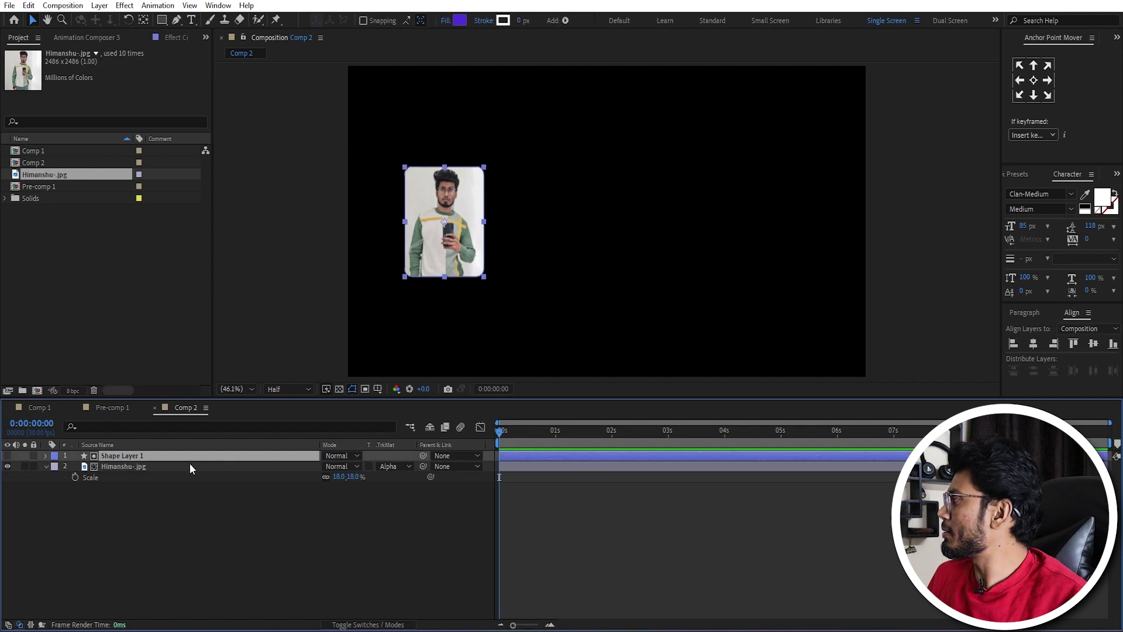
left_click(144, 469)
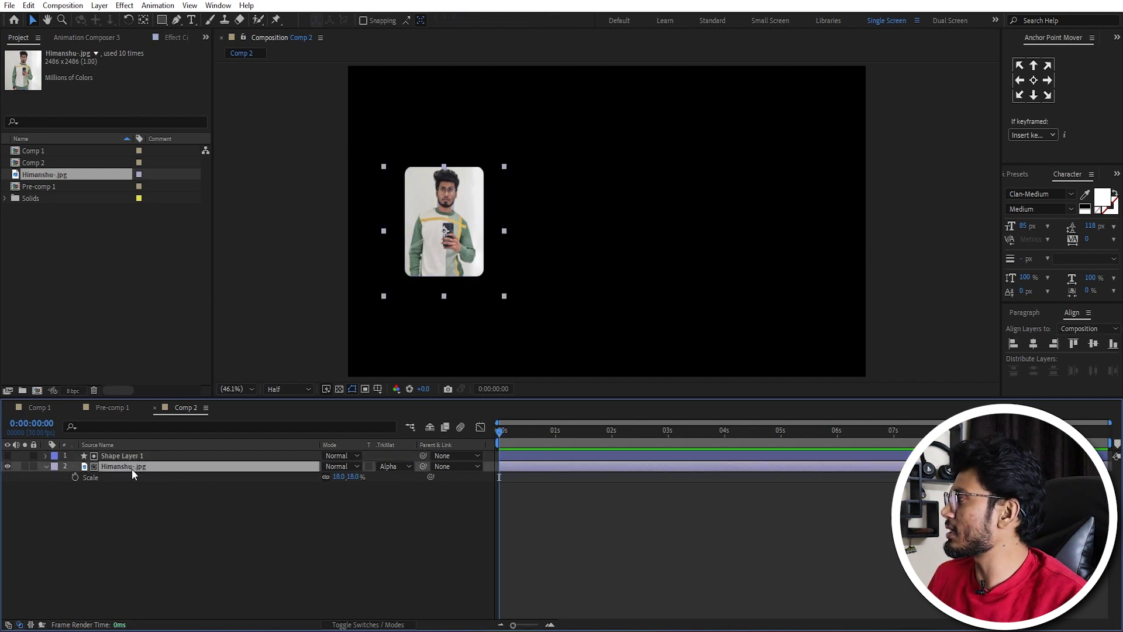
right_click(132, 468)
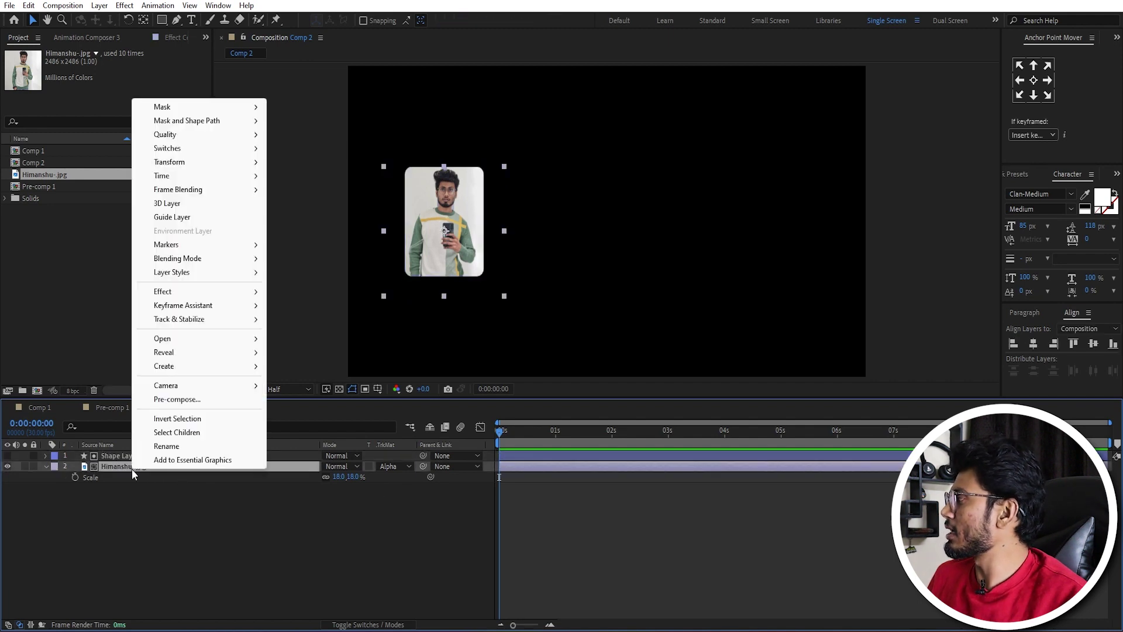
left_click(177, 399)
type("Photo plac")
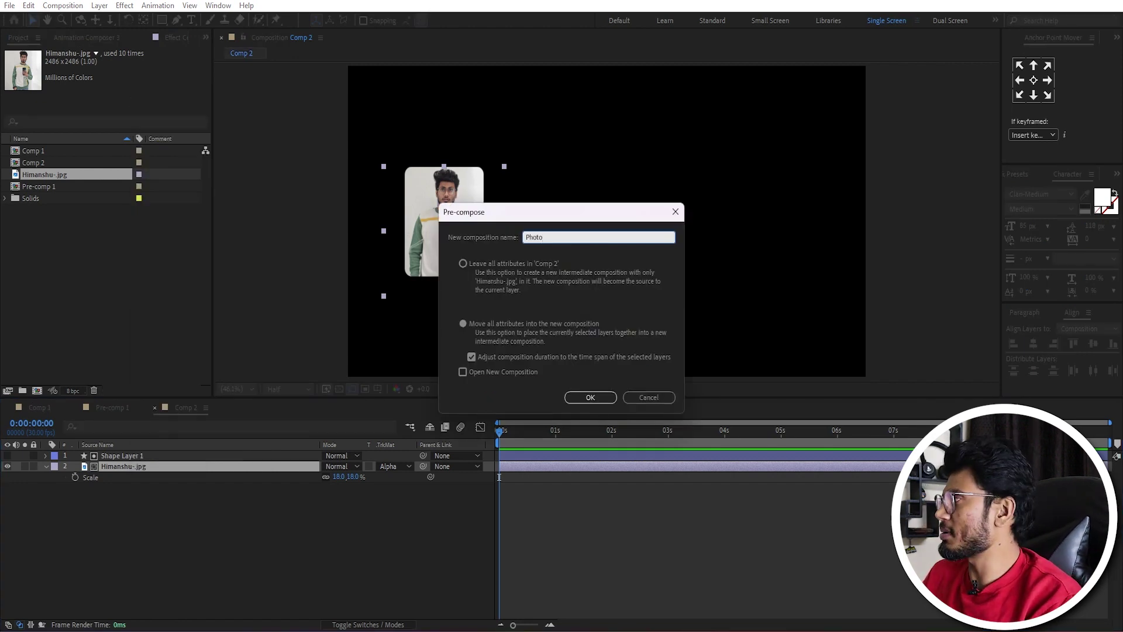
type("eholder")
key("Return")
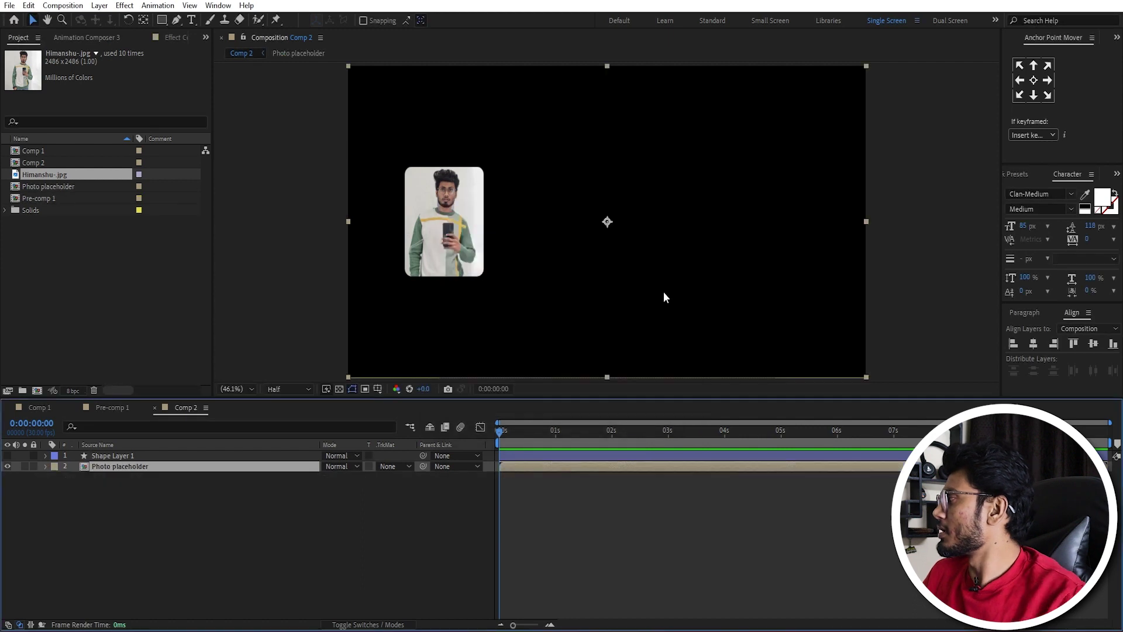
Step: Pre-compose the card shape and photo together into Pre-comp 2
left_click(114, 455, "shift")
right_click(114, 456)
left_click(158, 387)
key("Return")
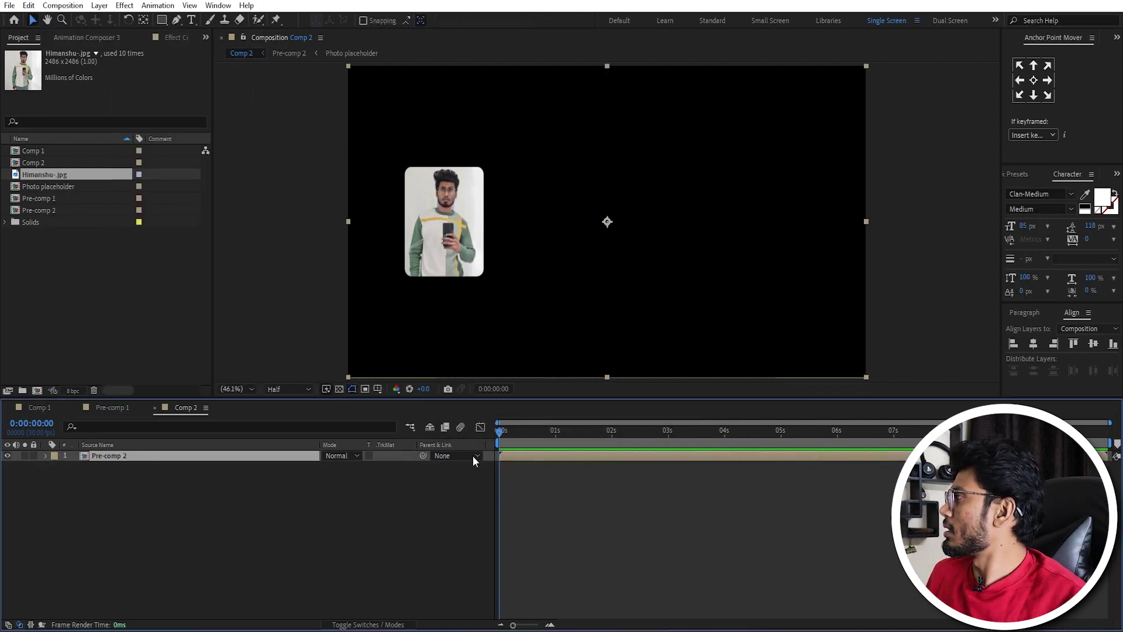
Step: Duplicate Pre-comp 2 twice and stack the three cards vertically
left_click(310, 495)
left_click(146, 456)
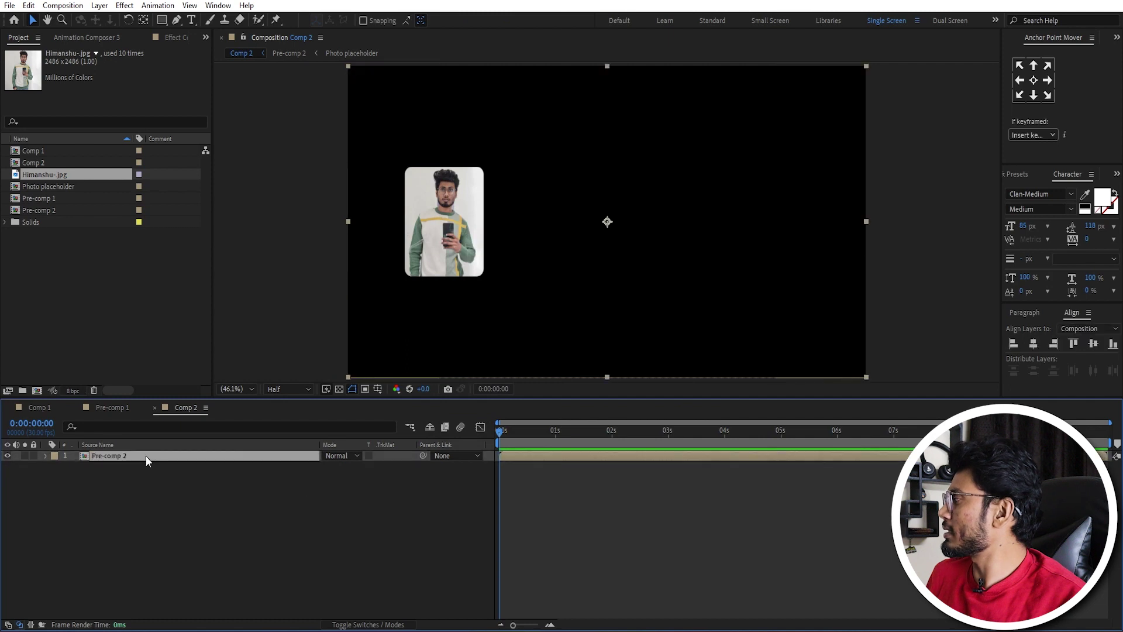
key("ctrl+d")
left_click_drag(462, 248, 462, 364)
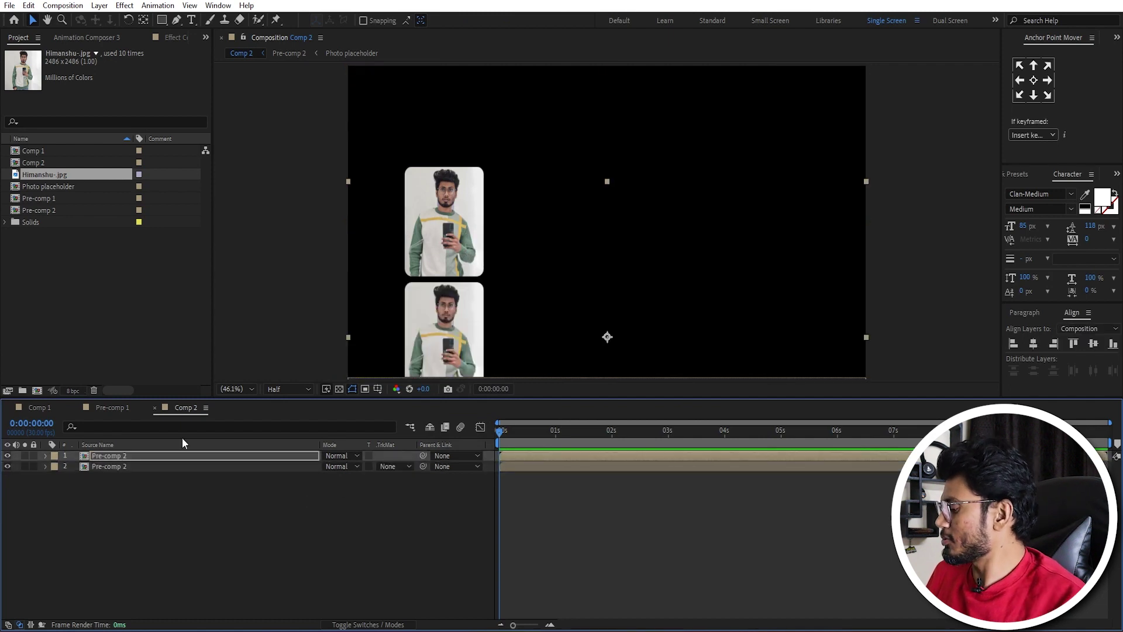
key("ctrl+d")
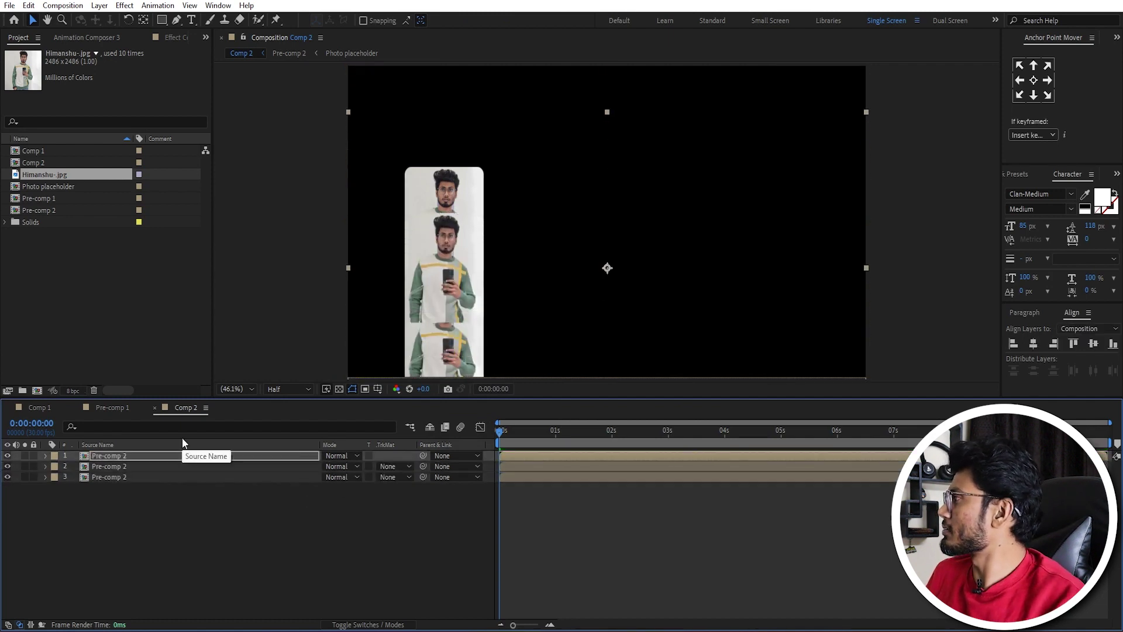
key("shift+Up")
key("shift+Up")
key("shift+Up")
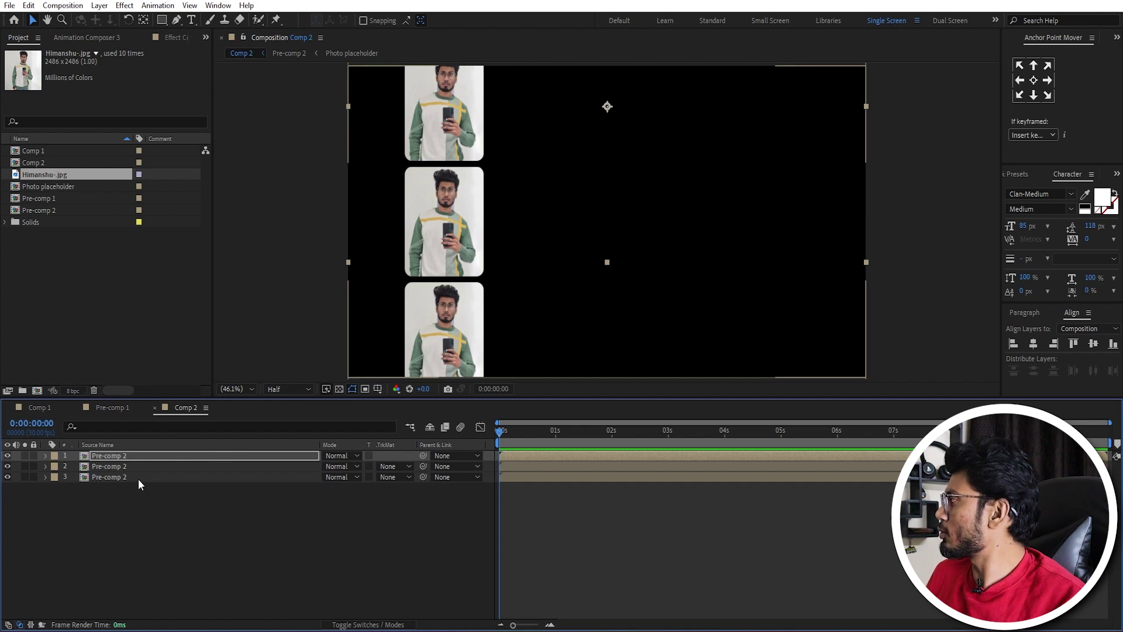
Step: Set the Scale of all three card layers to 90%
left_click(138, 479, "shift")
left_click(135, 486)
left_click(117, 457)
left_click(113, 478, "shift")
key("s")
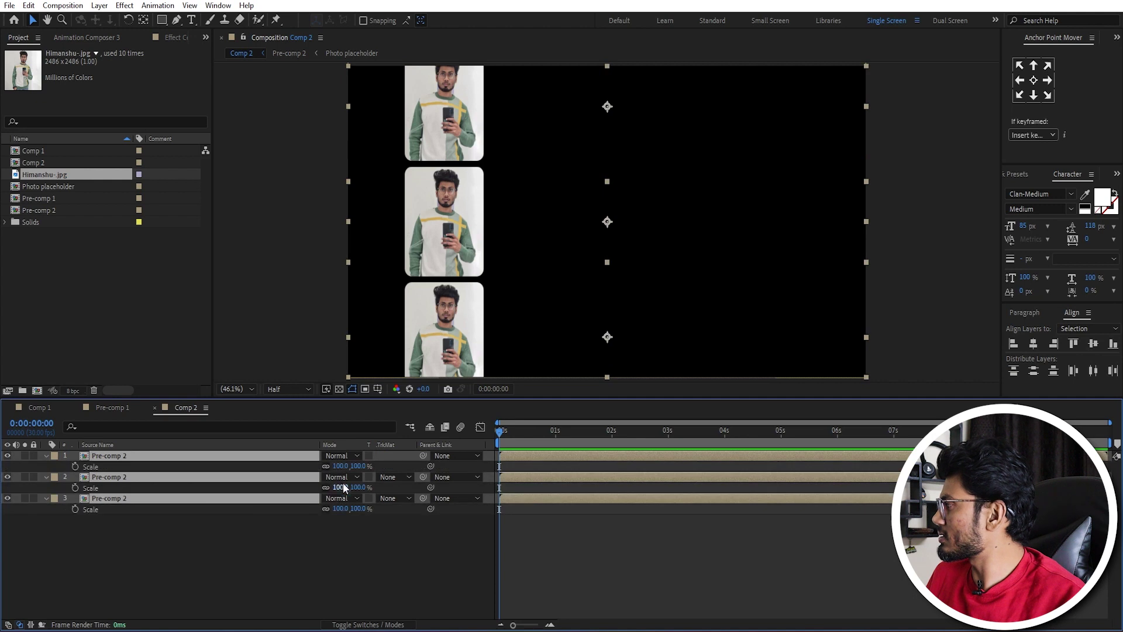
left_click(339, 466)
type("90")
key("Return")
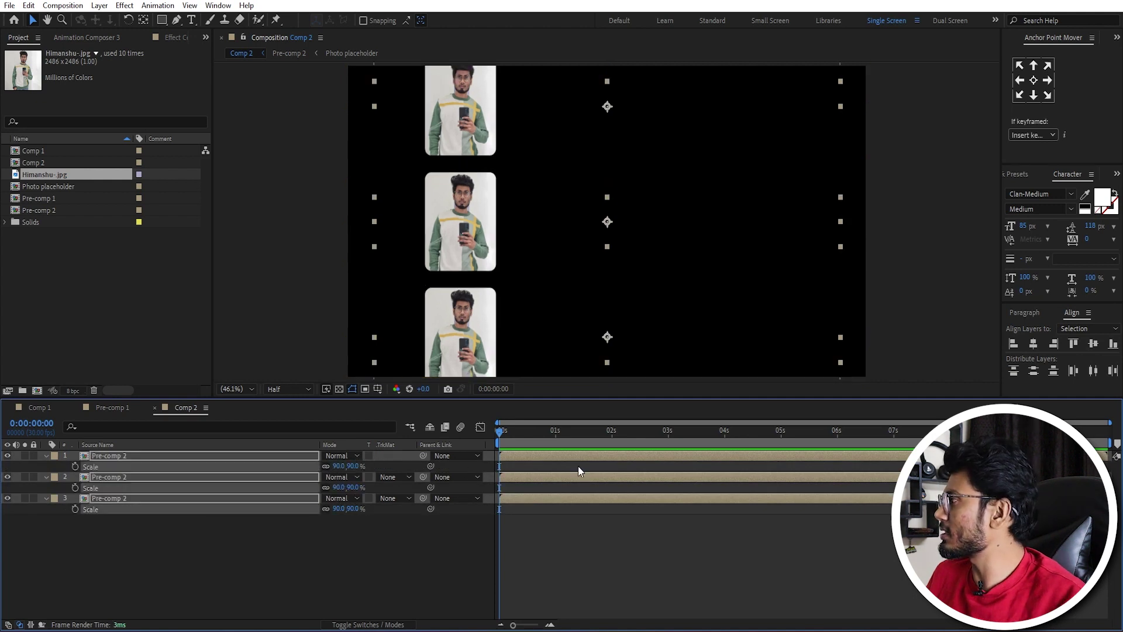
Step: Nudge the cards into a tight column, then shift all three down and left
left_click(139, 496)
key("shift+Up")
key("shift+Up")
key("shift+Up")
left_click(107, 476)
key("shift+Up")
key("shift+Up")
key("shift+Up")
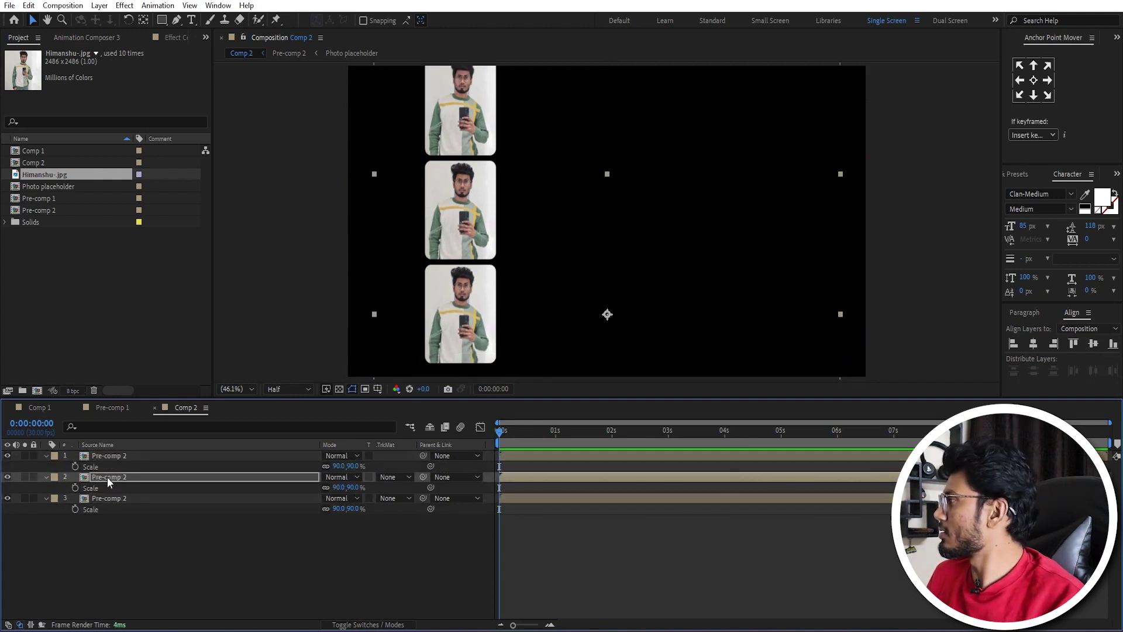
key("ctrl+a")
key("shift+Down")
key("shift+Down")
key("shift+Down")
key("shift+Down")
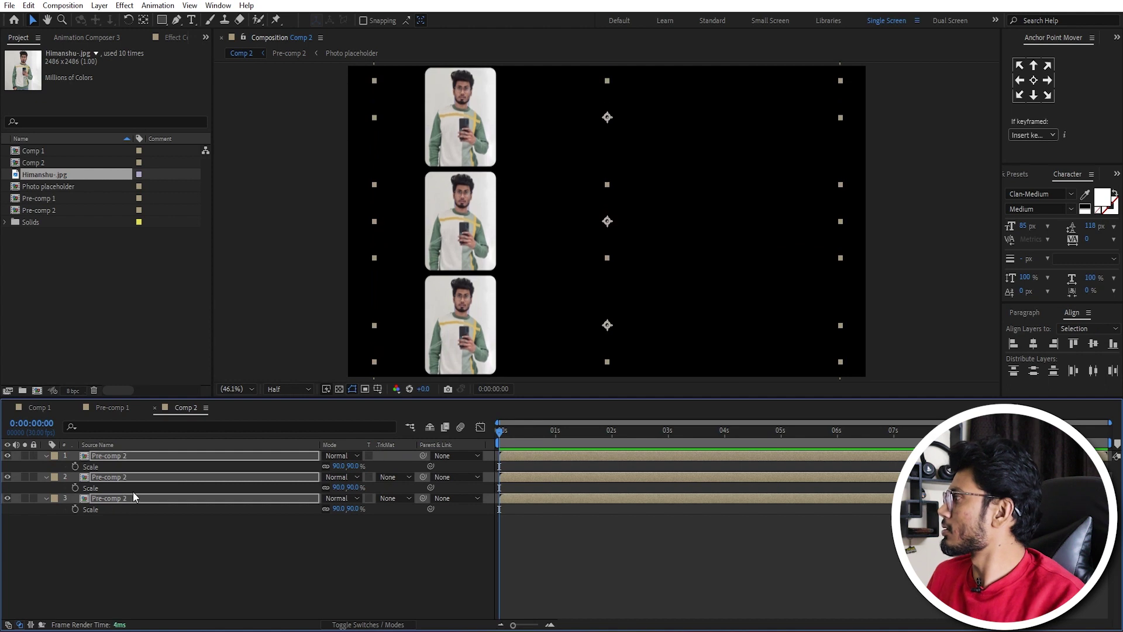
key("shift+Left")
key("shift+Left")
key("shift+Left")
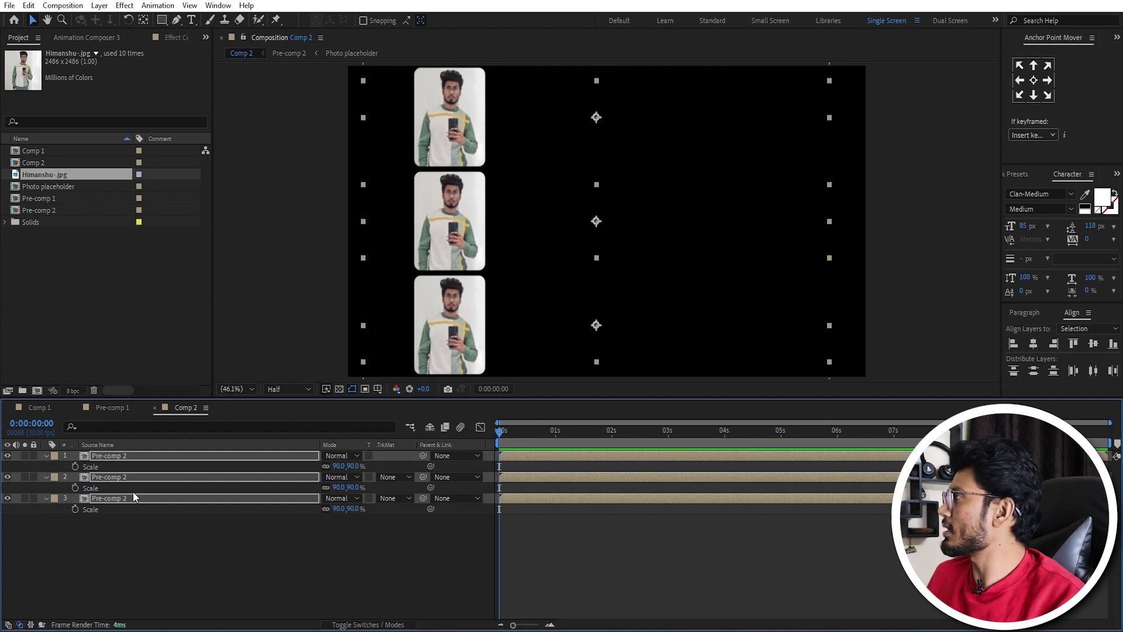
left_click(66, 596)
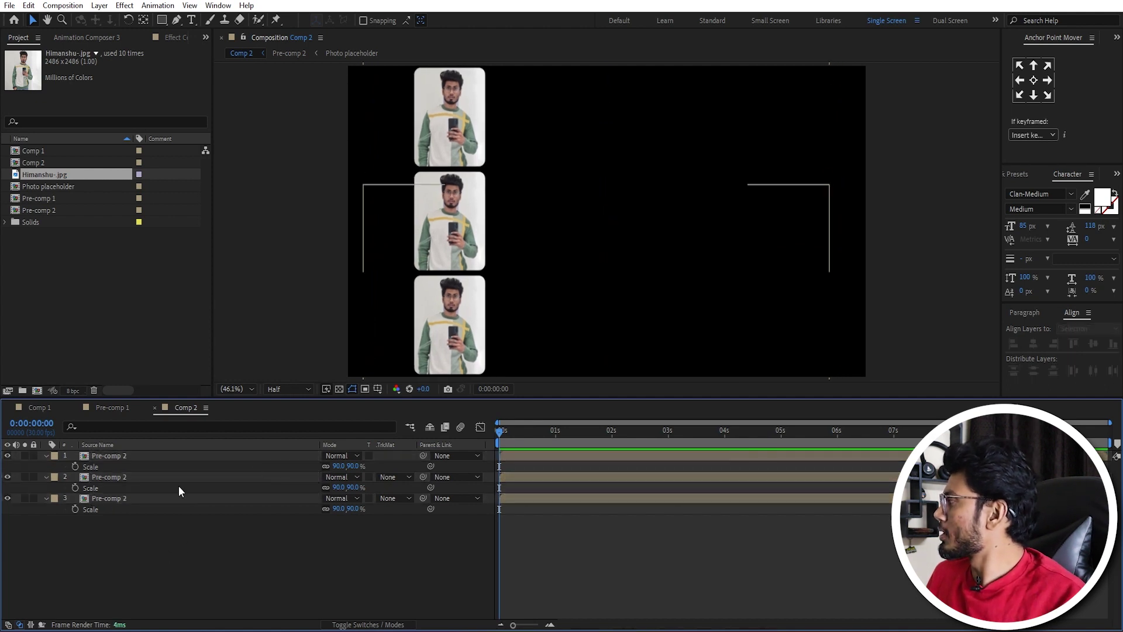
left_click(134, 458)
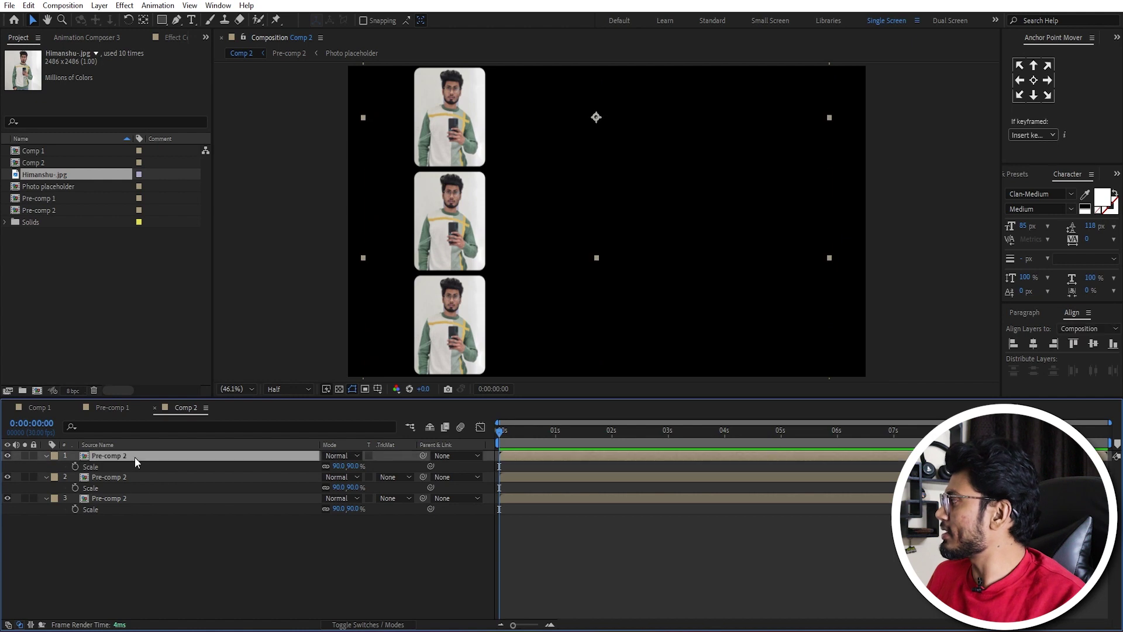
left_click(136, 498, "shift")
right_click(133, 499)
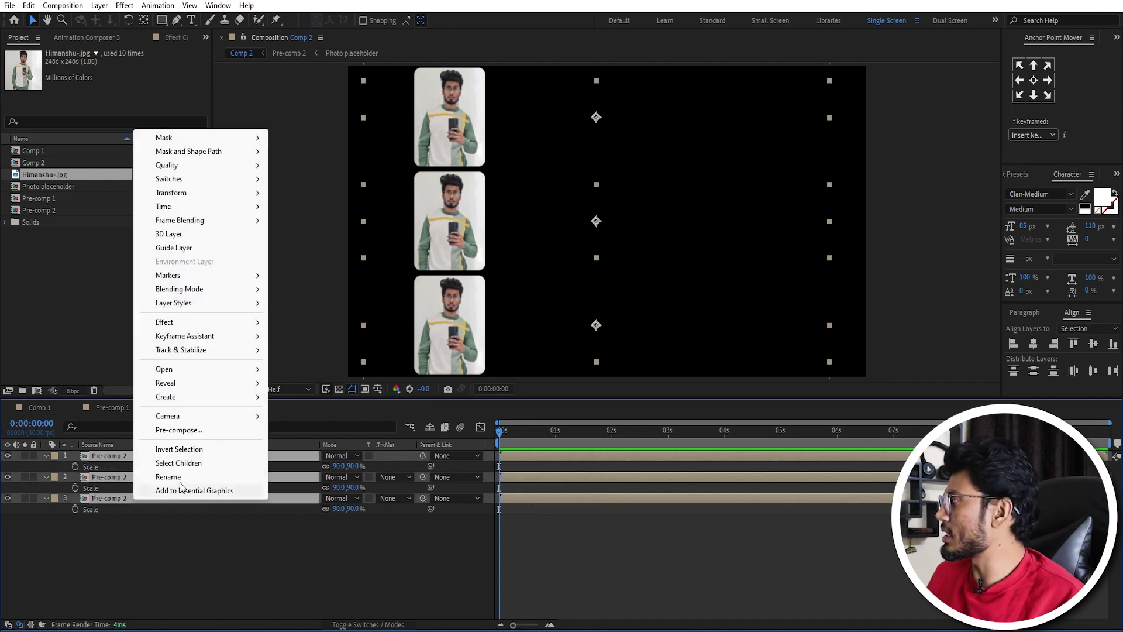
Step: Pre-compose the three cards as 'slider' and apply Motion Tile to it
left_click(197, 437)
type("slider")
key("Return")
left_click(122, 456)
key("ctrl+space")
type("mot")
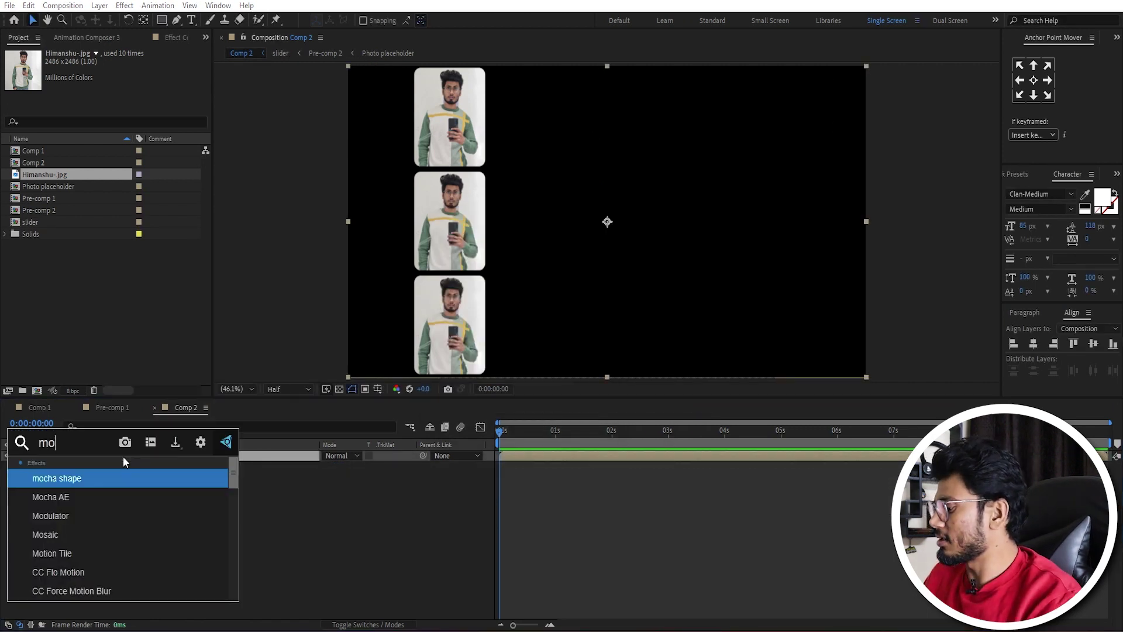
key("Return")
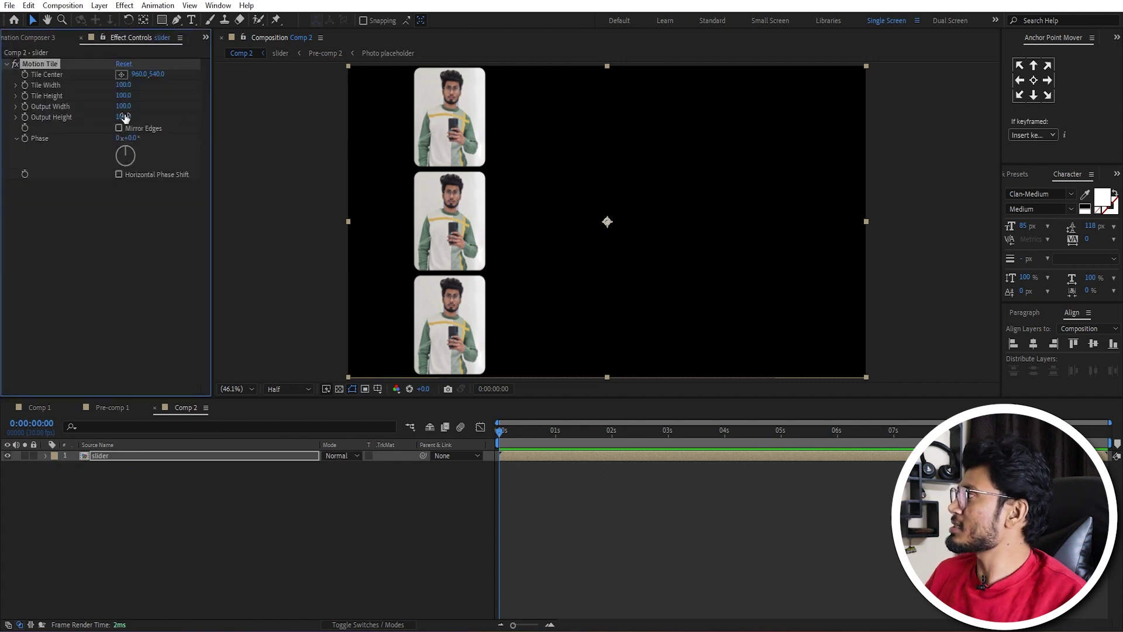
Step: Scrub the slider's Tile Center Y through 1086 and 1959 to 2720
left_click_drag(154, 82, 422, 141)
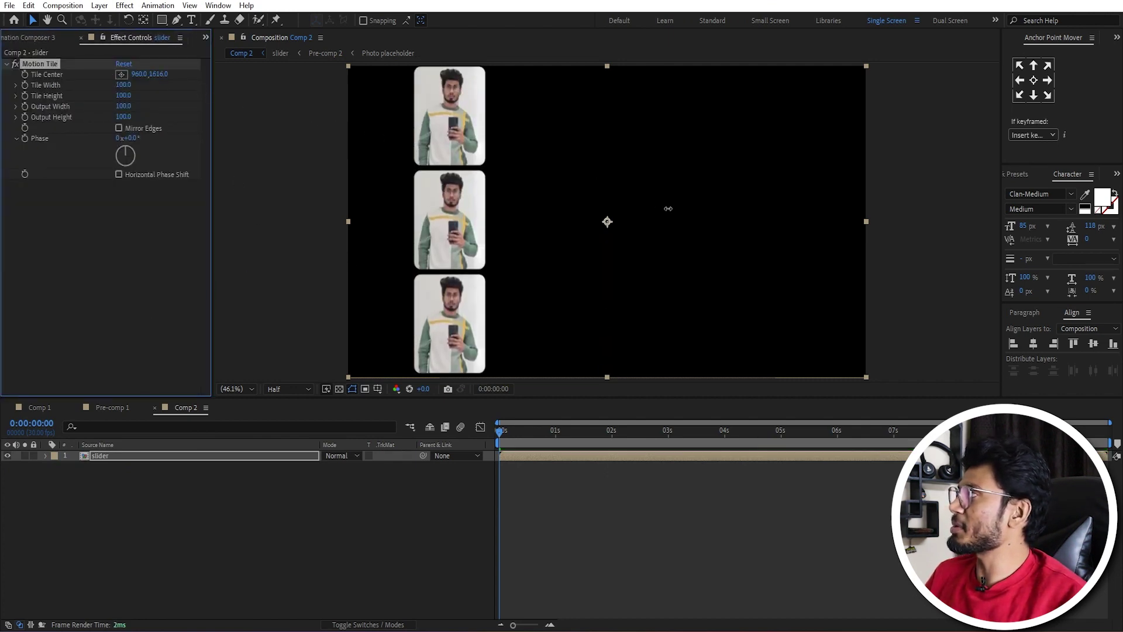
mouse_move(422, 141)
left_mouse_down()
mouse_move(812, 261)
mouse_move(1060, 283)
left_mouse_up()
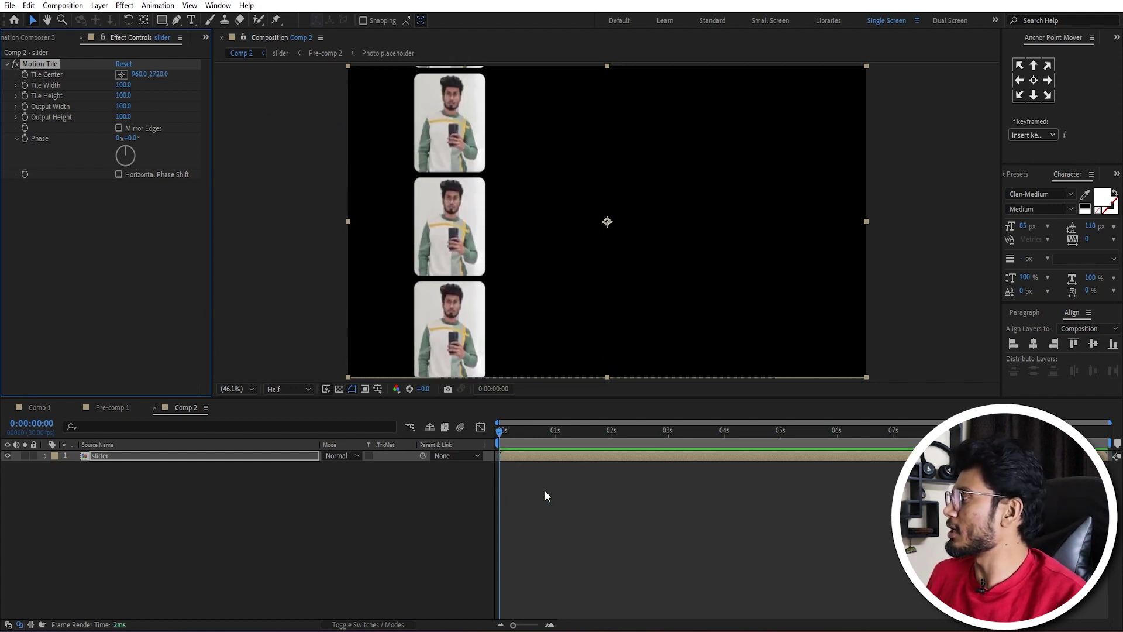
left_click(528, 458)
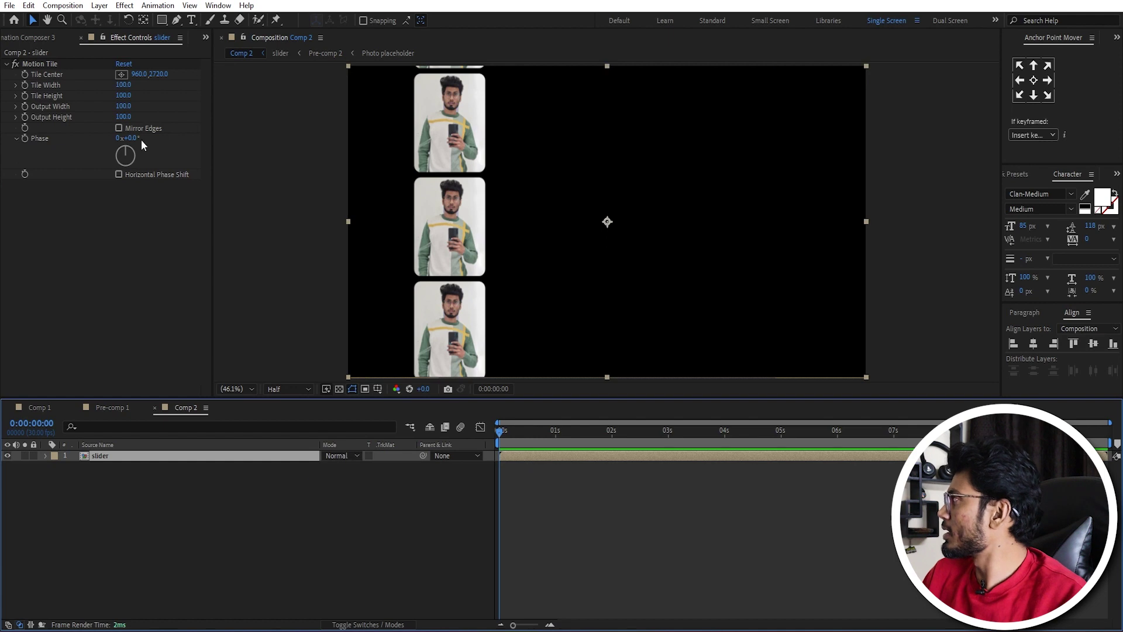
Step: Keyframe Tile Center Y higher at about three seconds and preview the scrolling column
left_click(40, 64)
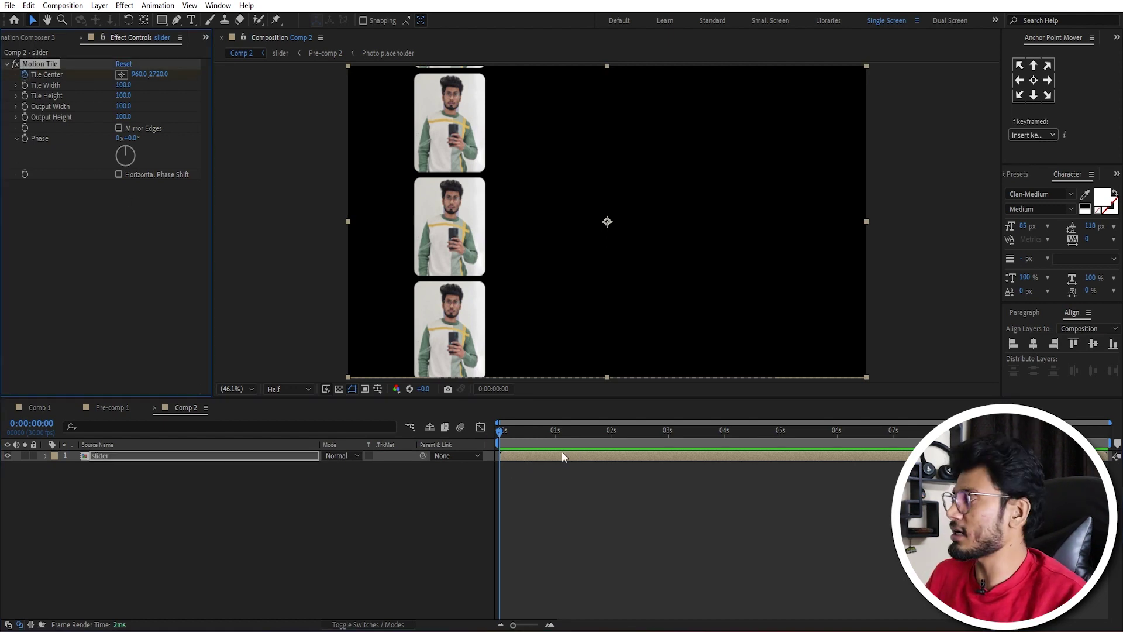
left_click(676, 436)
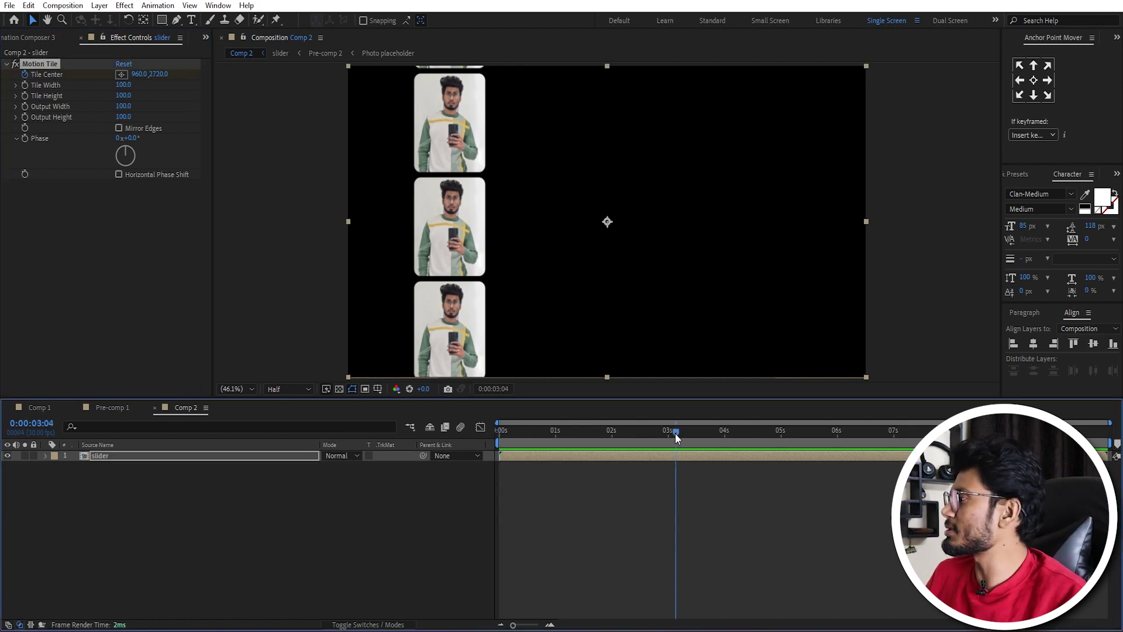
left_click_drag(160, 76, 263, 106)
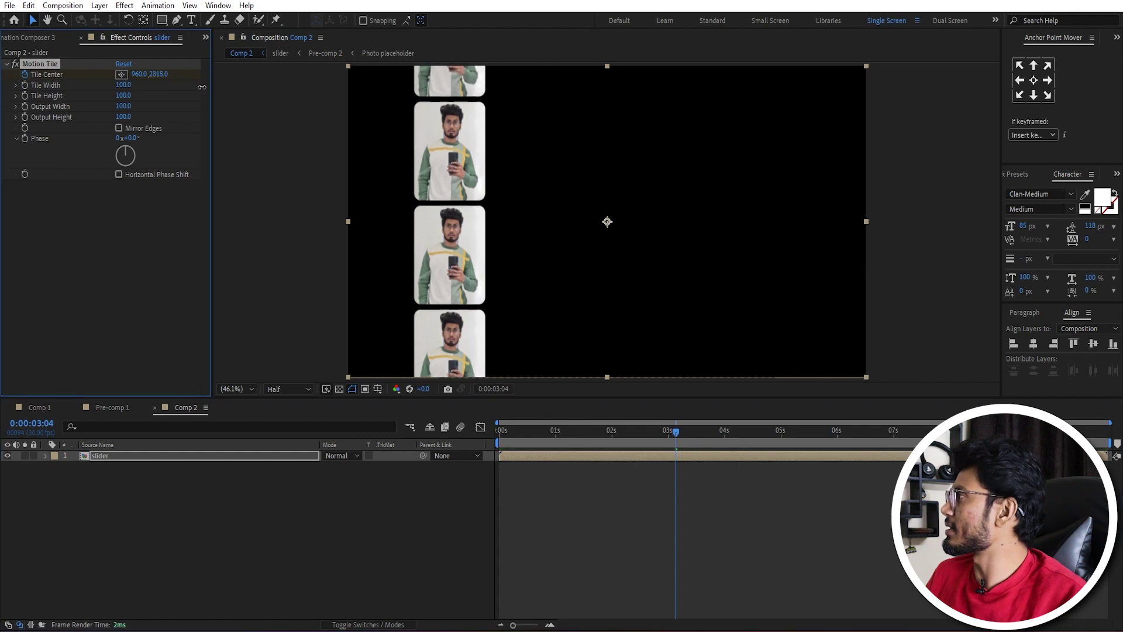
left_click_drag(262, 106, 350, 125)
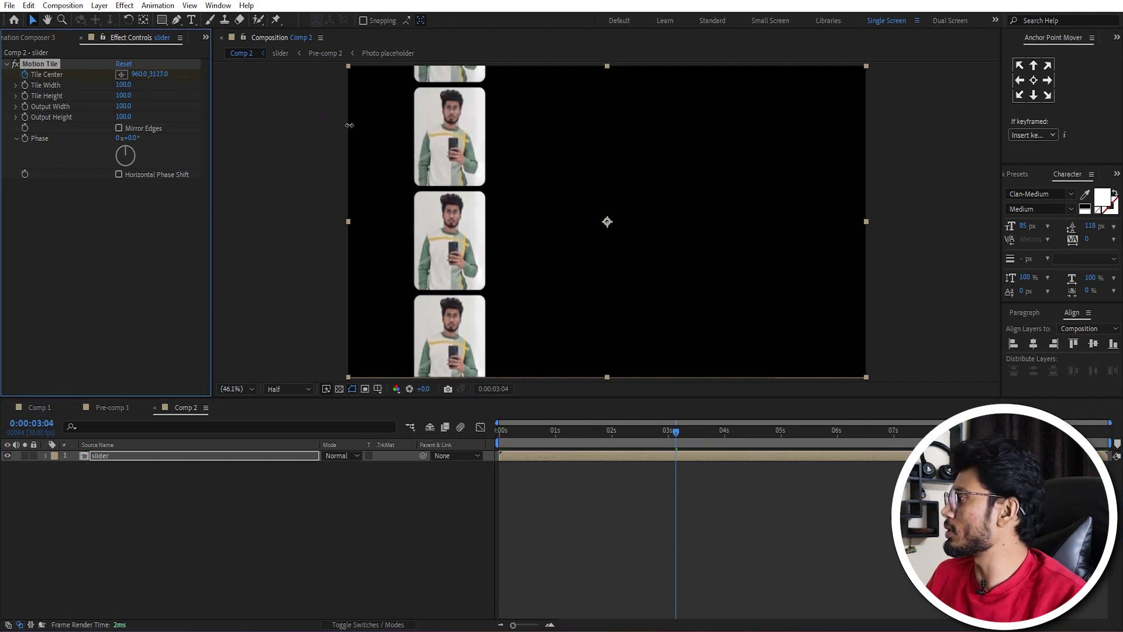
left_click_drag(582, 432, 499, 433)
key("space")
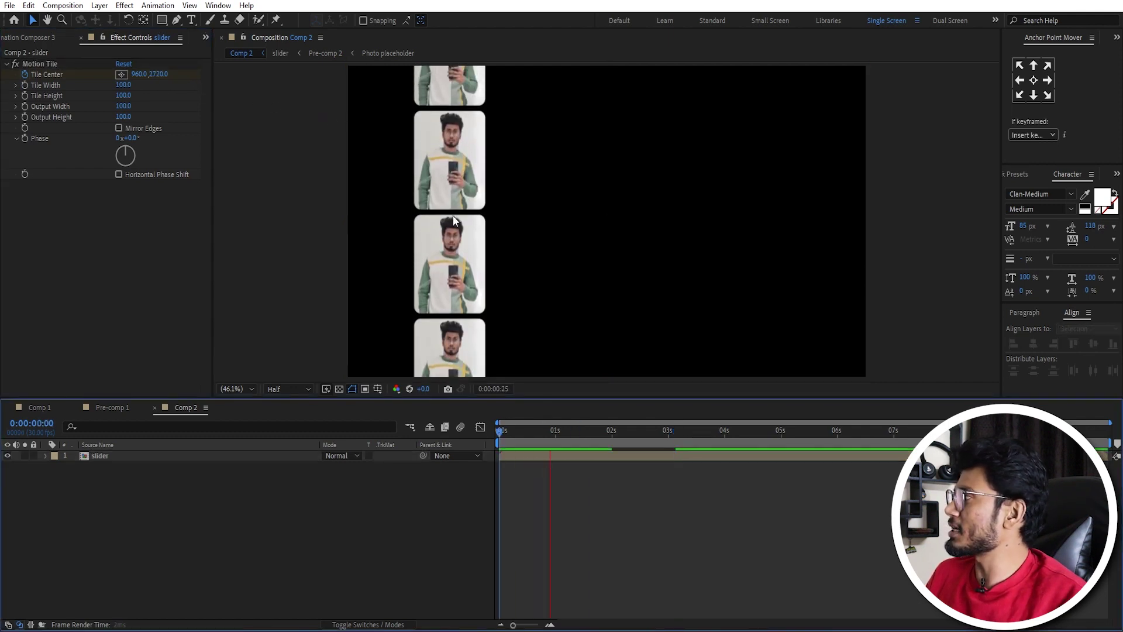
key("space")
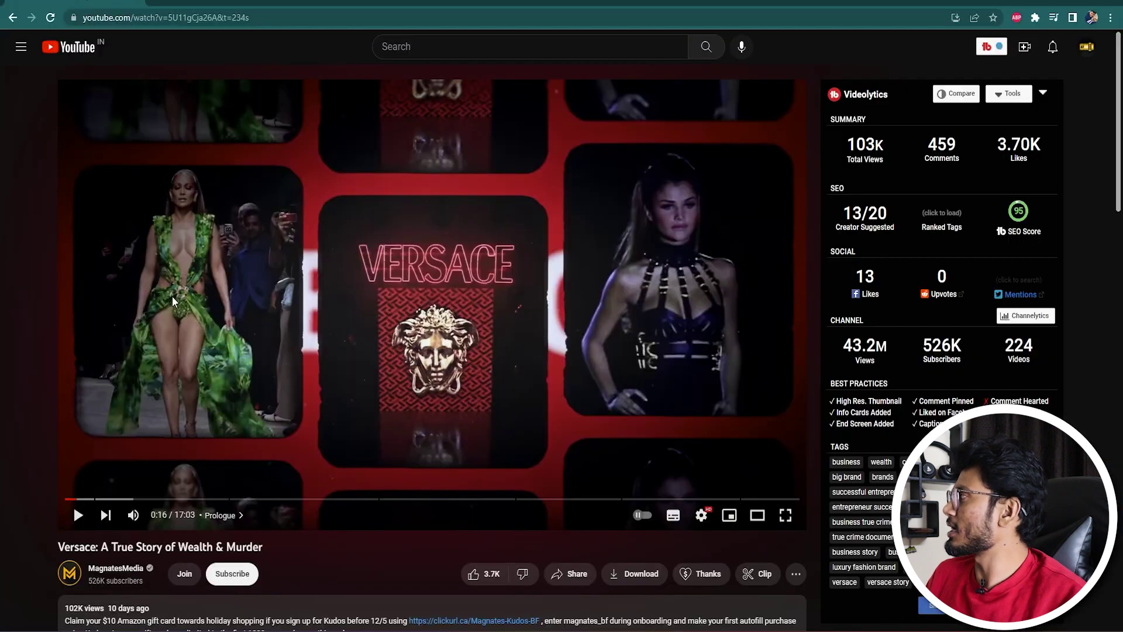
Step: Pause the reference at 0:19 on the $2 BILLION DOLLARS banner, then preview in After Effects
left_click(174, 301)
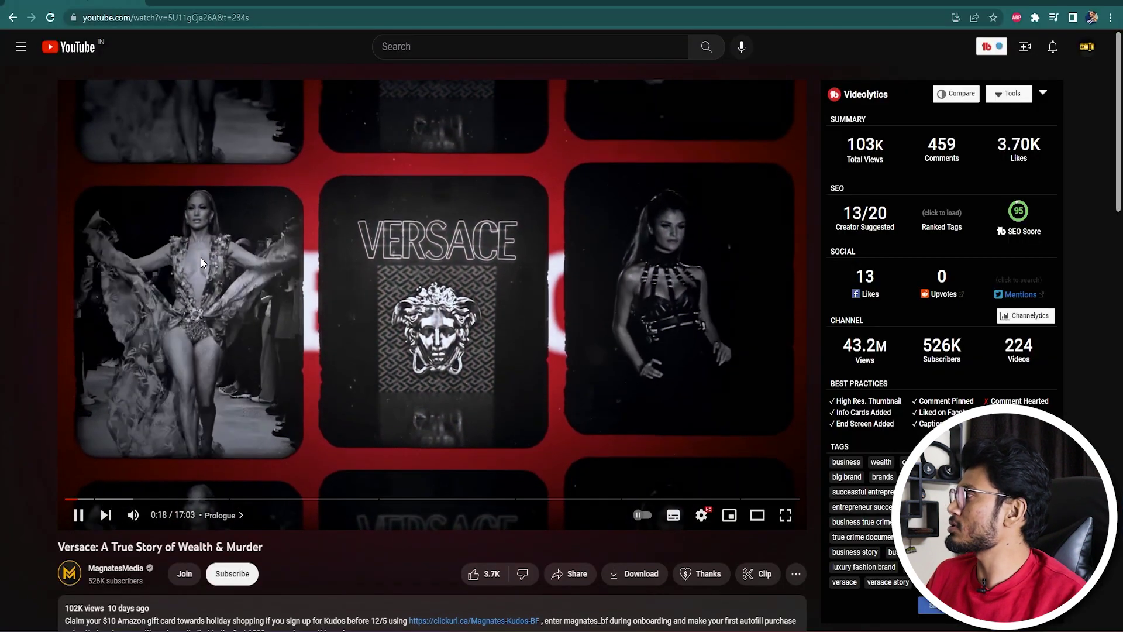
left_click(683, 196)
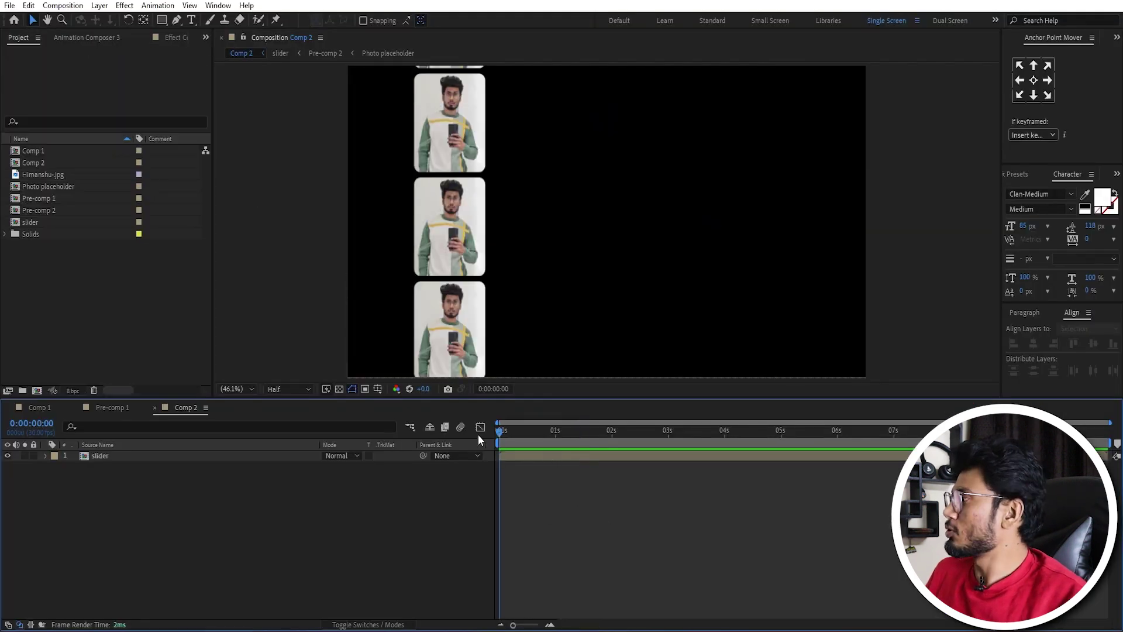
key("space")
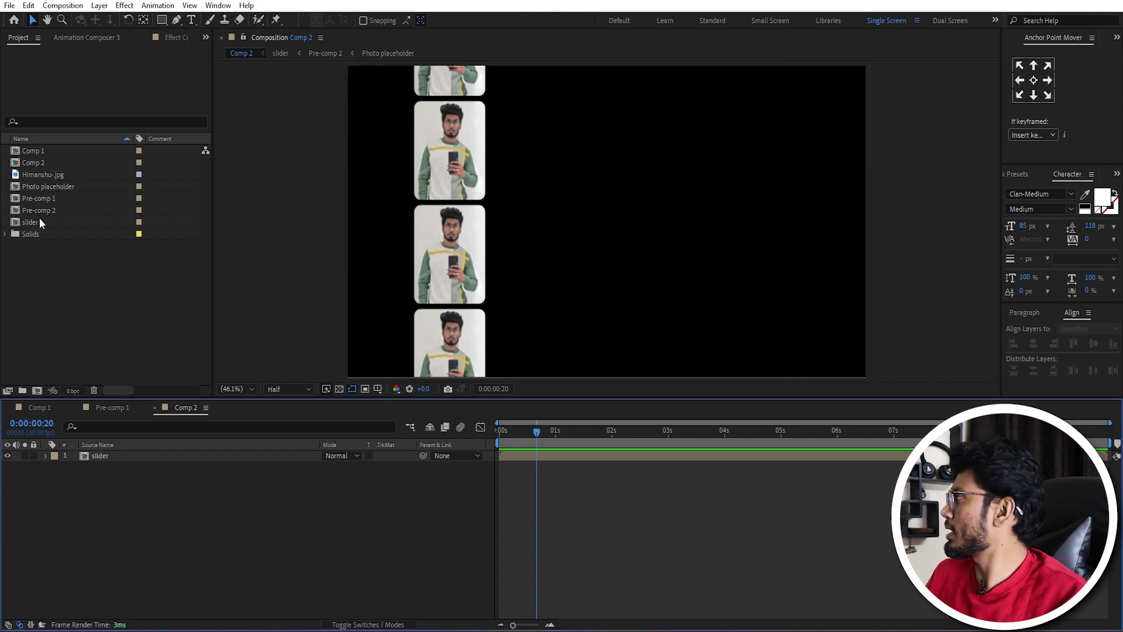
Step: In the Photo placeholder comp, replace the Himanshu photo layer with the new smiling portrait JPG
double_click(40, 188)
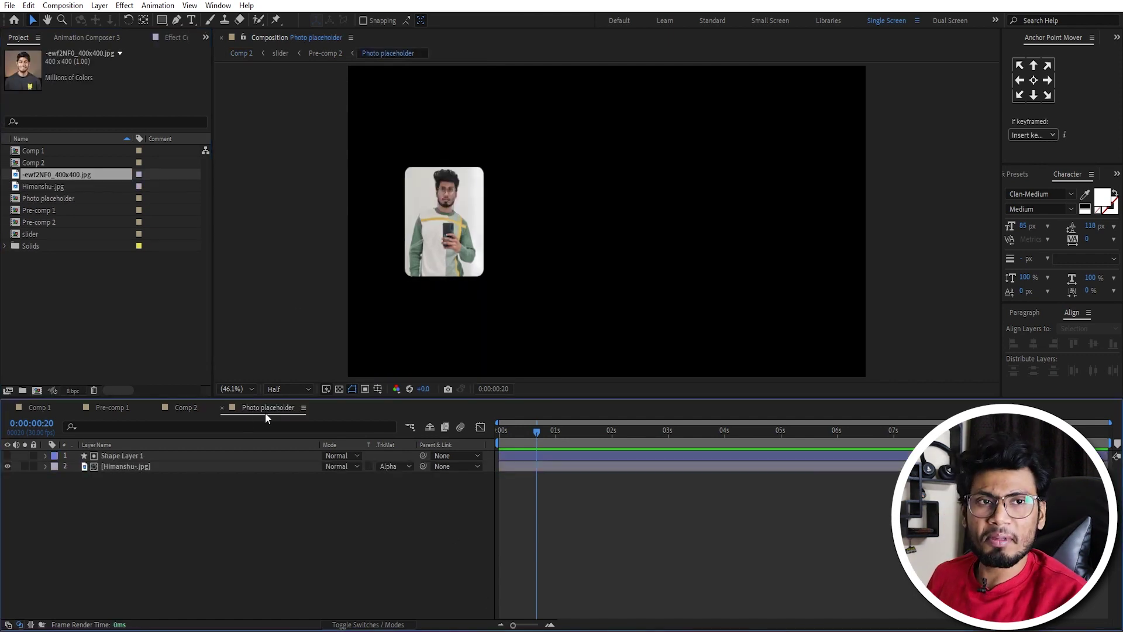
left_click(136, 466)
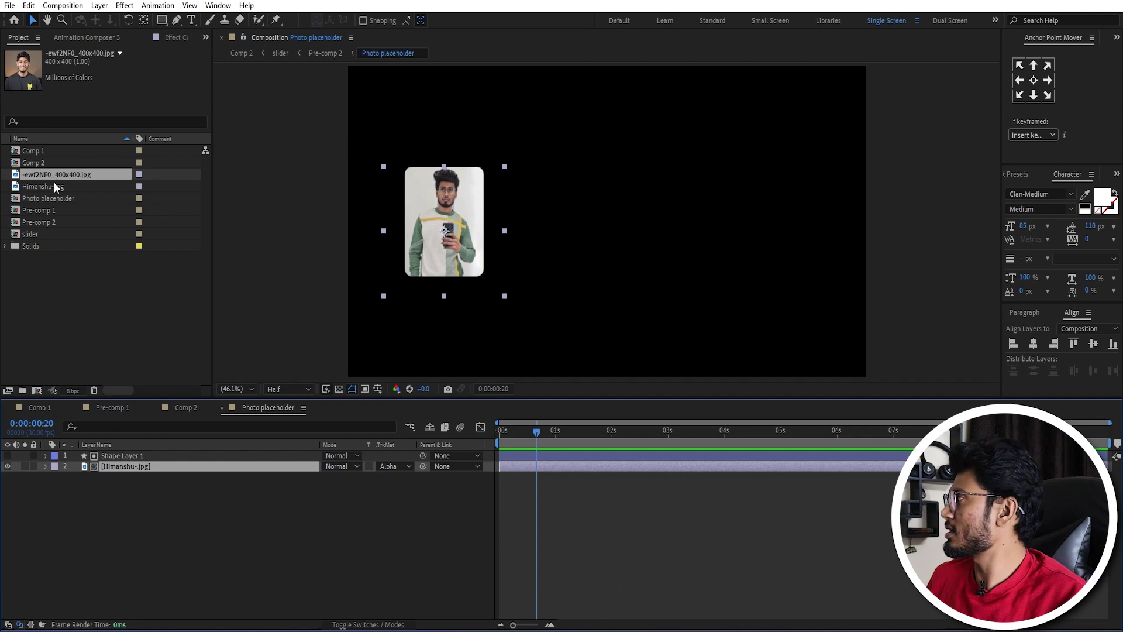
left_click_drag(51, 177, 120, 328)
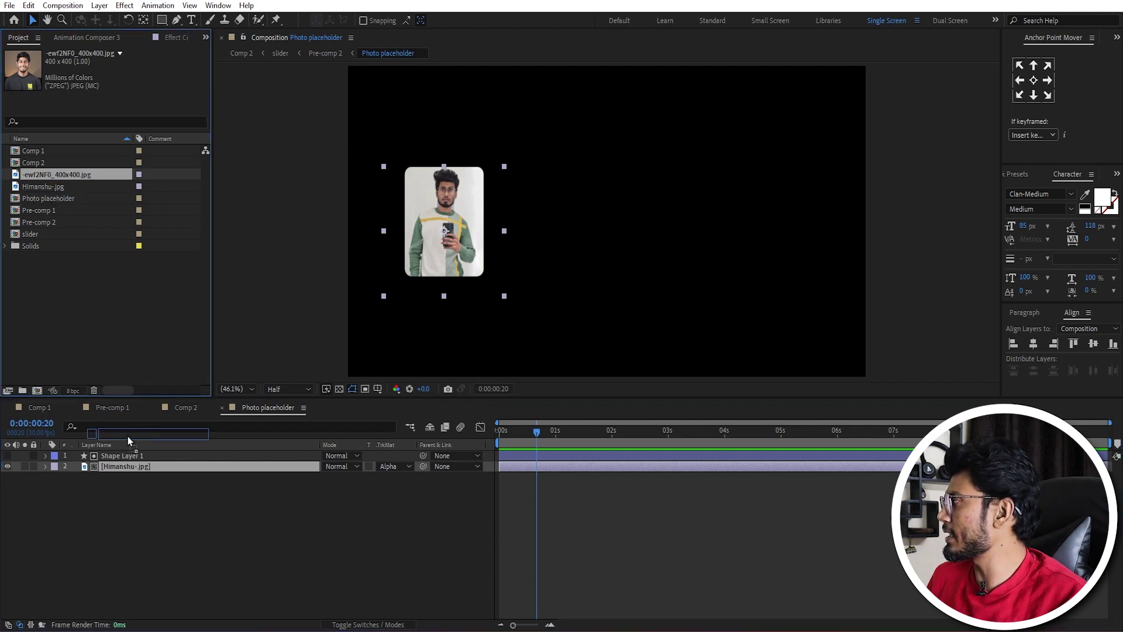
left_click_drag(128, 465, 128, 465)
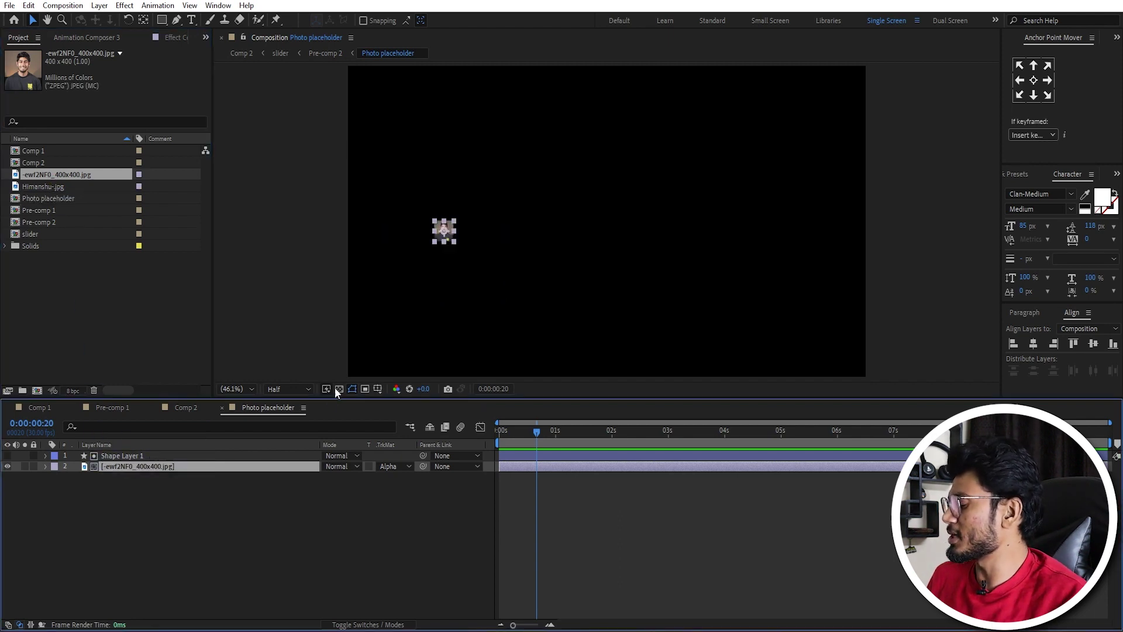
left_click(156, 511)
Step: Scale the new portrait up to 116% so it fills the rounded frame
key("u")
key("u")
left_click(150, 475)
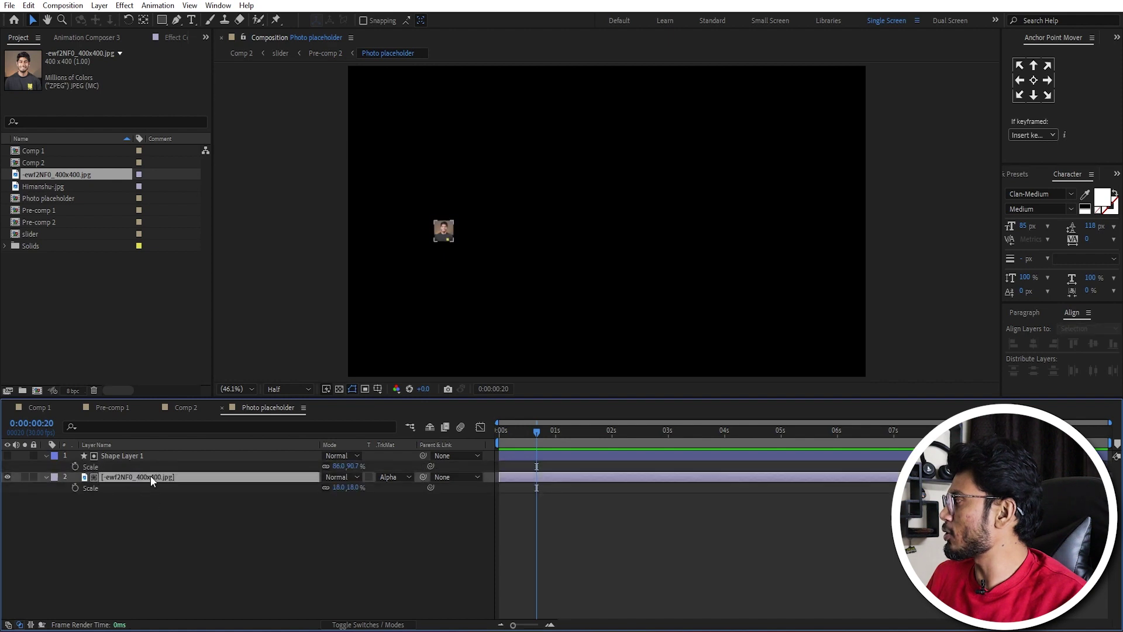
key("s")
left_click_drag(342, 487, 404, 487)
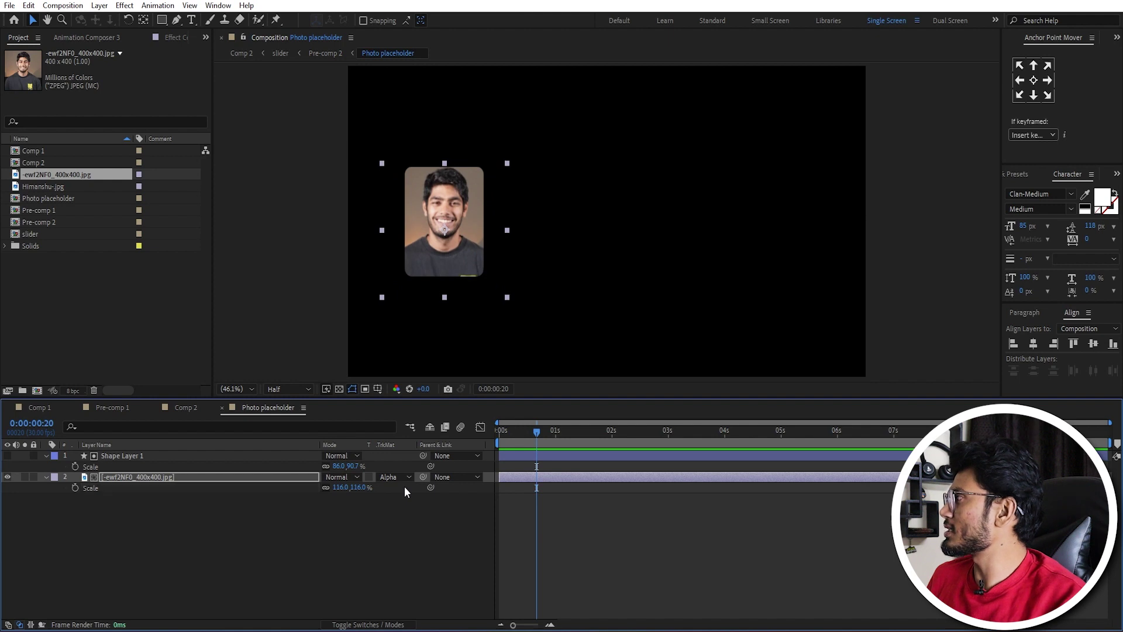
left_click(357, 528)
Step: Back in Comp 2, scrub the timeline to check the scrolling portrait tiles
left_click(191, 406)
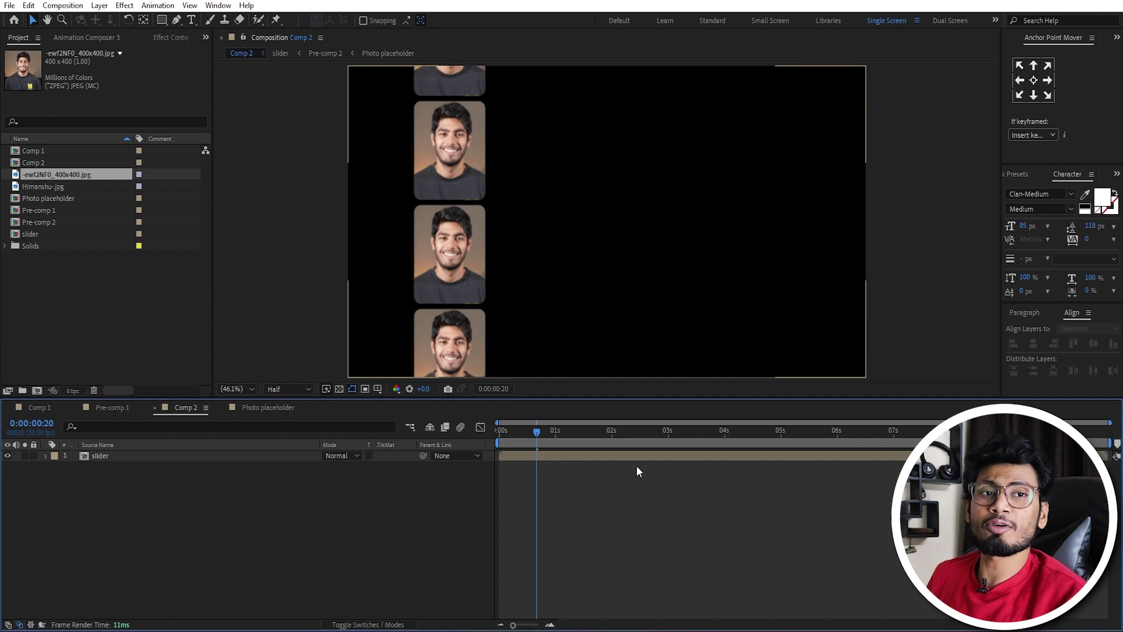
left_click_drag(537, 432, 765, 444)
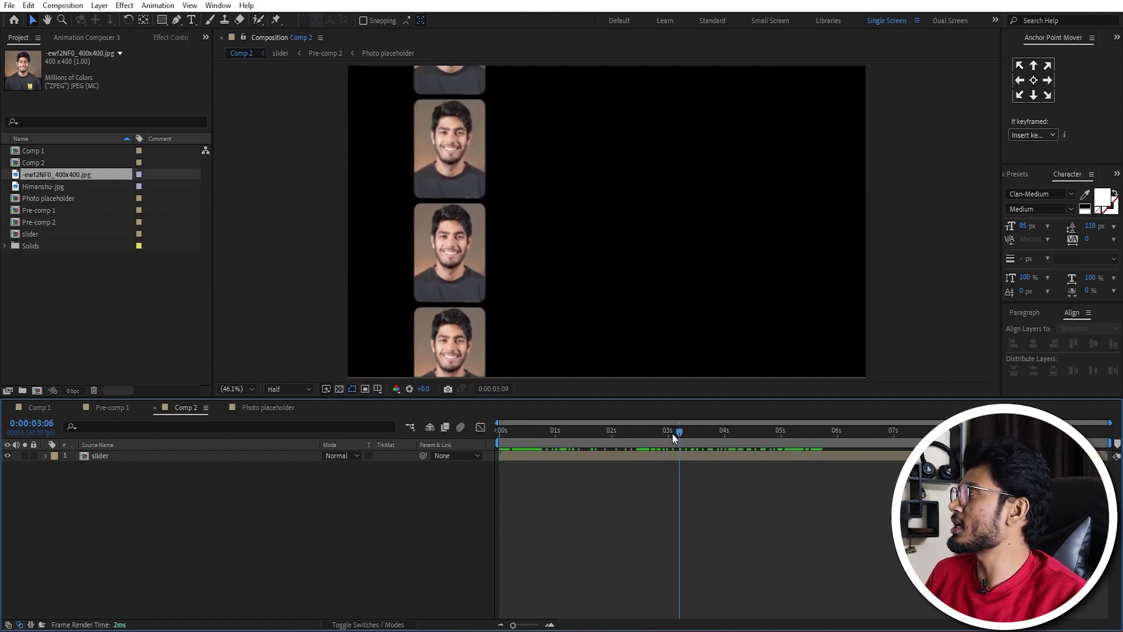
left_click_drag(673, 434, 482, 428)
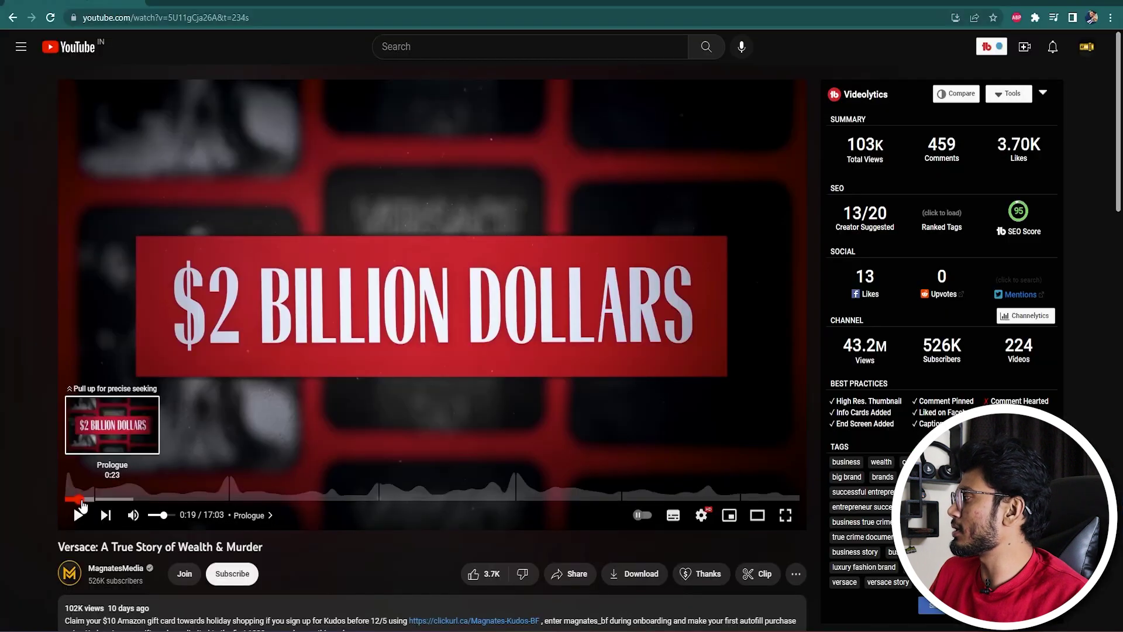
Step: Replay the YouTube reference intro from 0:15 and pause it at 0:19
left_click(75, 499)
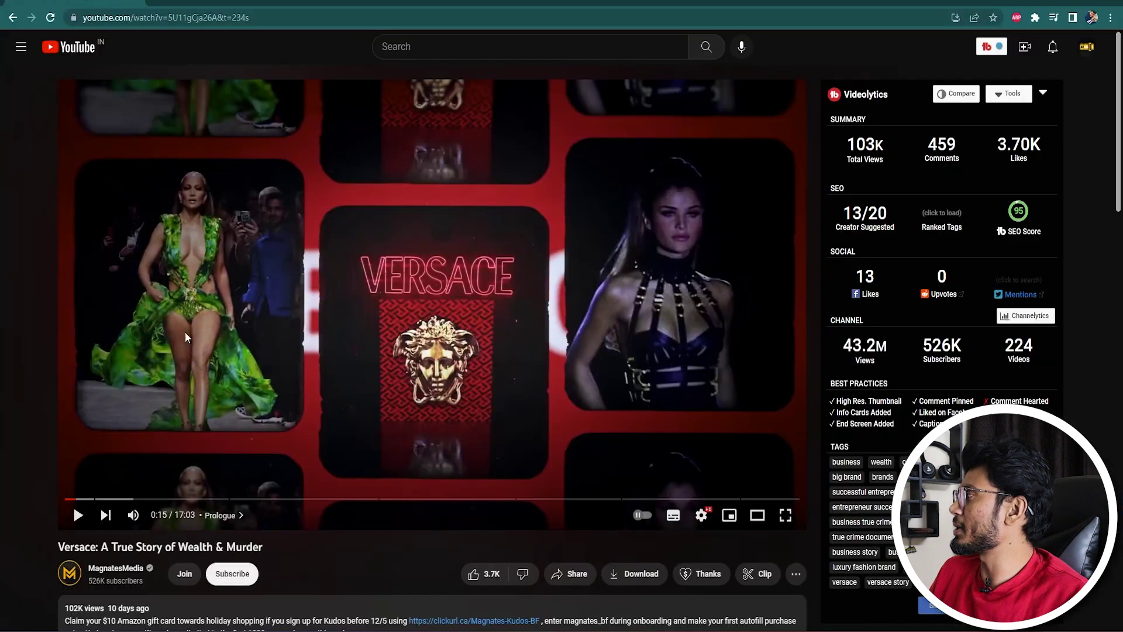
left_click(195, 206)
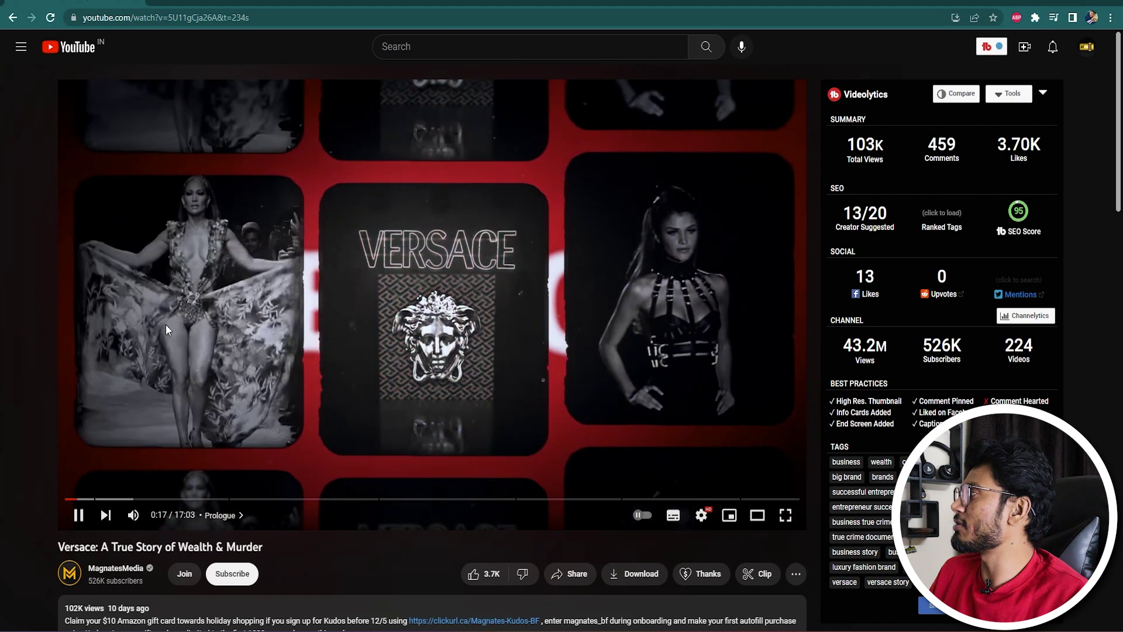
left_click(257, 303)
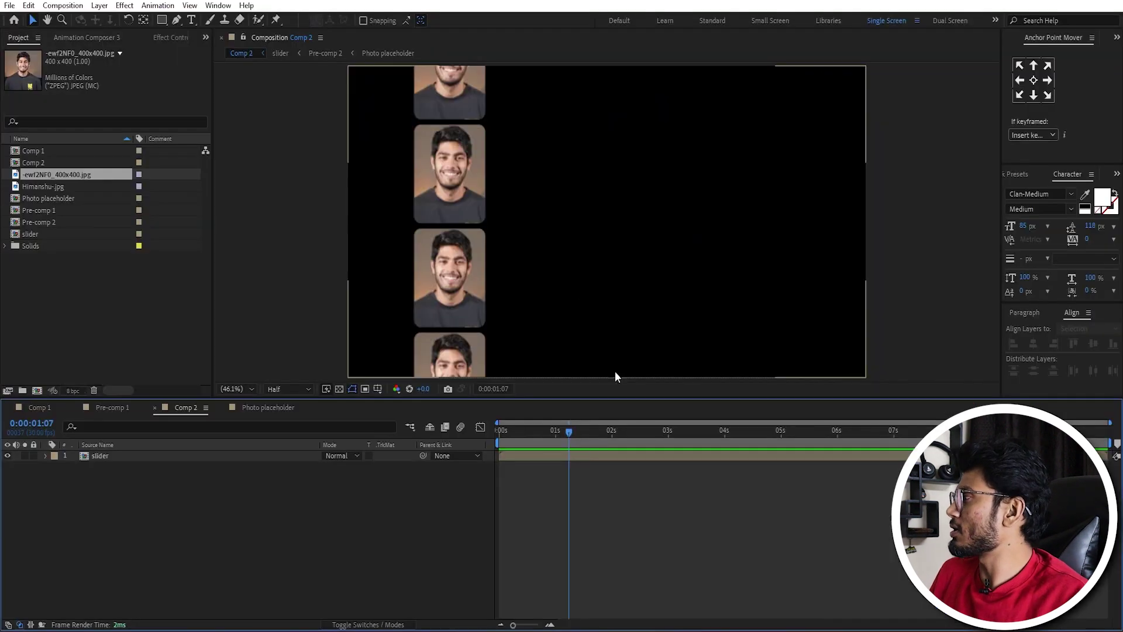
Step: Duplicate the slider layer twice and shift the copies into three side-by-side columns
left_click(529, 456)
key("ctrl+d")
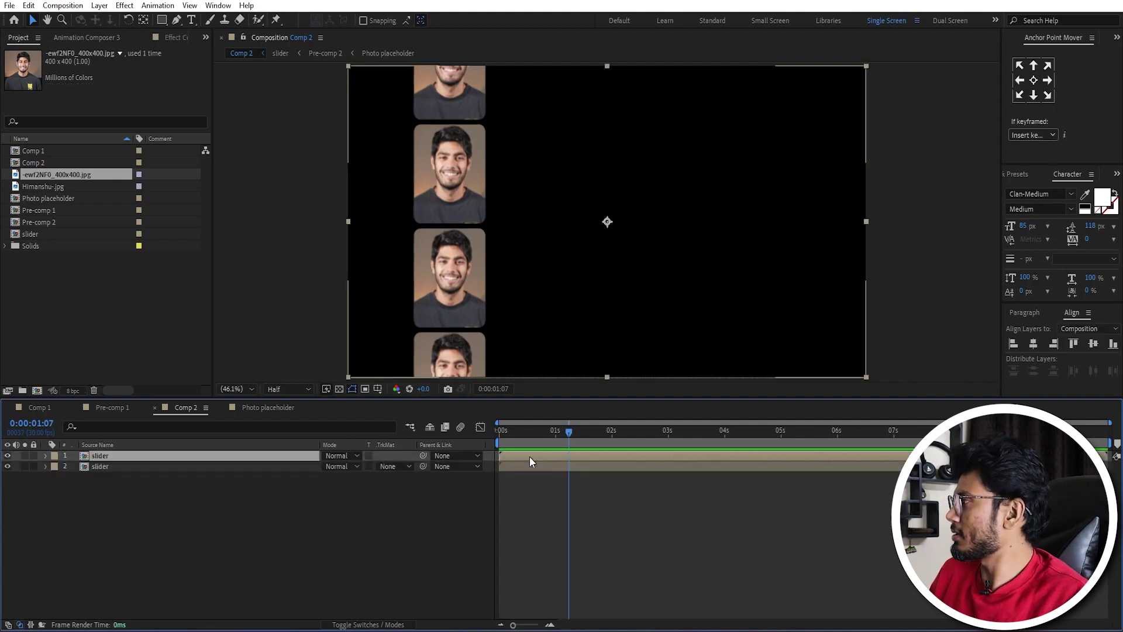
key("shift+Right")
key("shift+Right")
key("shift+Right")
key("shift+Right")
key("shift+Right")
key("shift+Right")
key("shift+Right")
key("shift+Right")
key("shift+Right")
key("shift+Right")
key("shift+Right")
key("shift+Right")
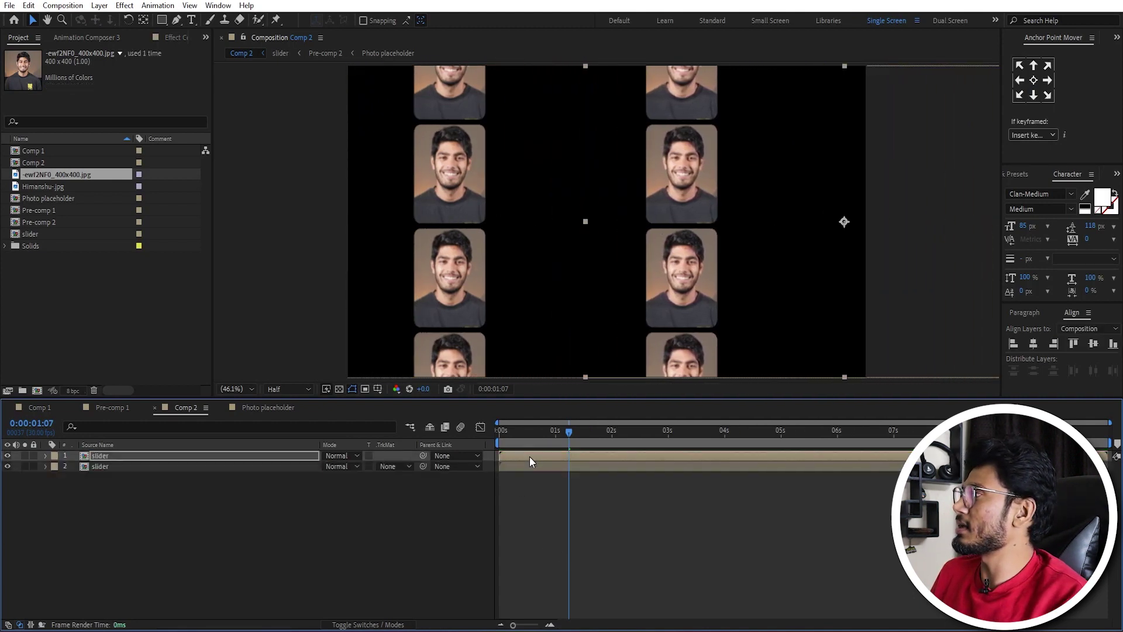
key("shift+Right")
key("shift+Right")
key("shift+Right")
key("ctrl+d")
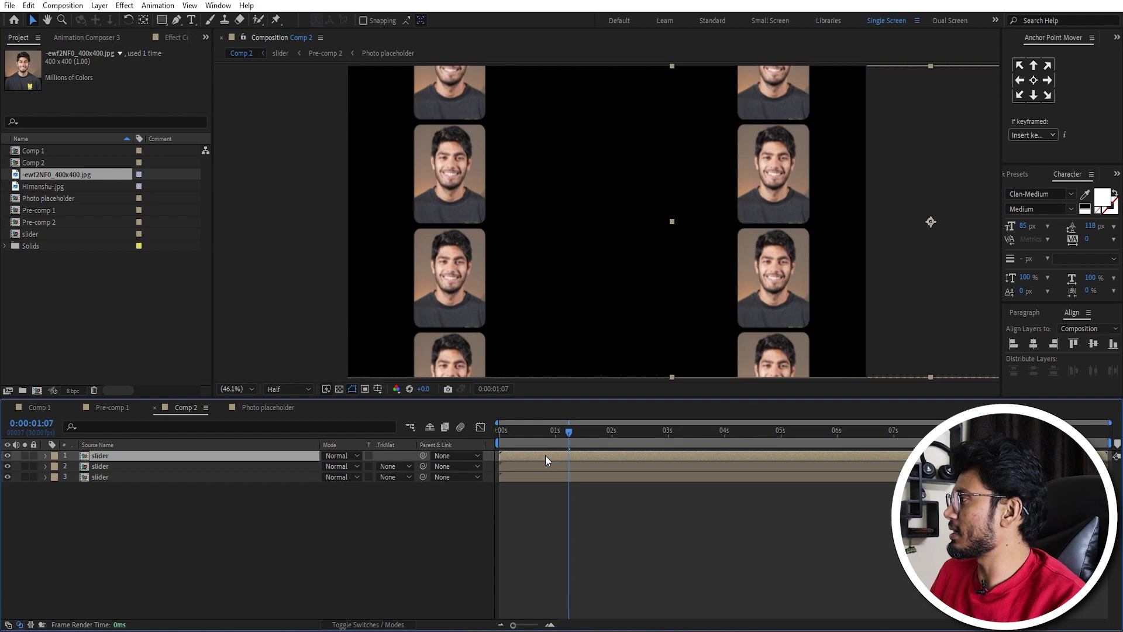
key("shift+Left")
key("shift+Left")
key("shift+Left")
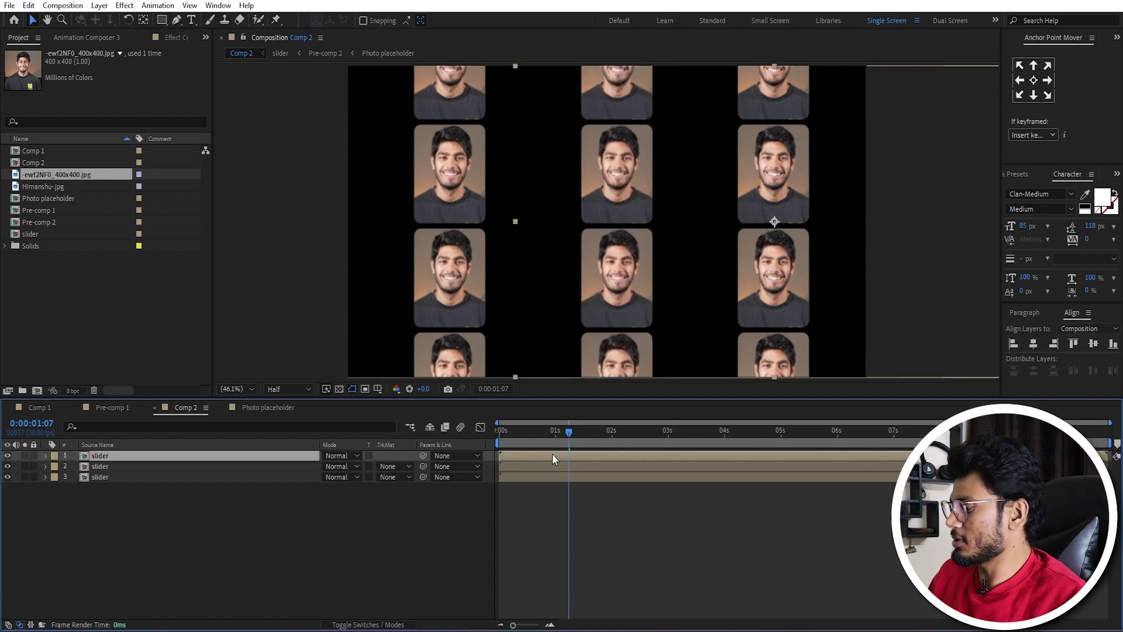
Step: Time-reverse the top copy's two Tile Center keyframes and preview the middle column from the start
key("u")
left_click_drag(707, 477, 491, 479)
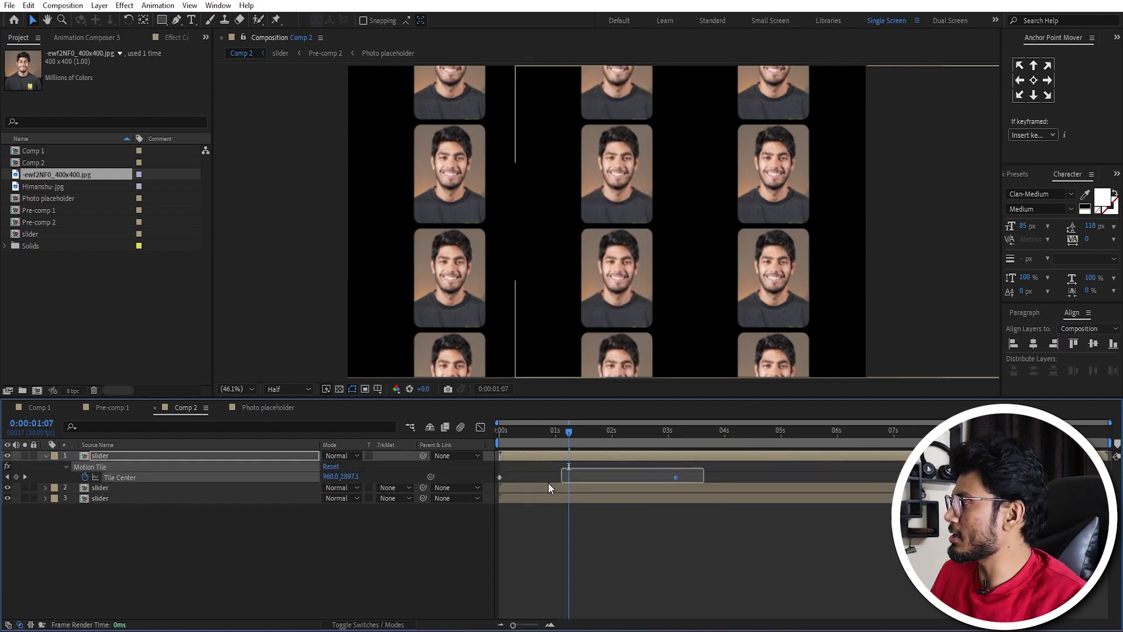
right_click(500, 477)
mouse_move(558, 468)
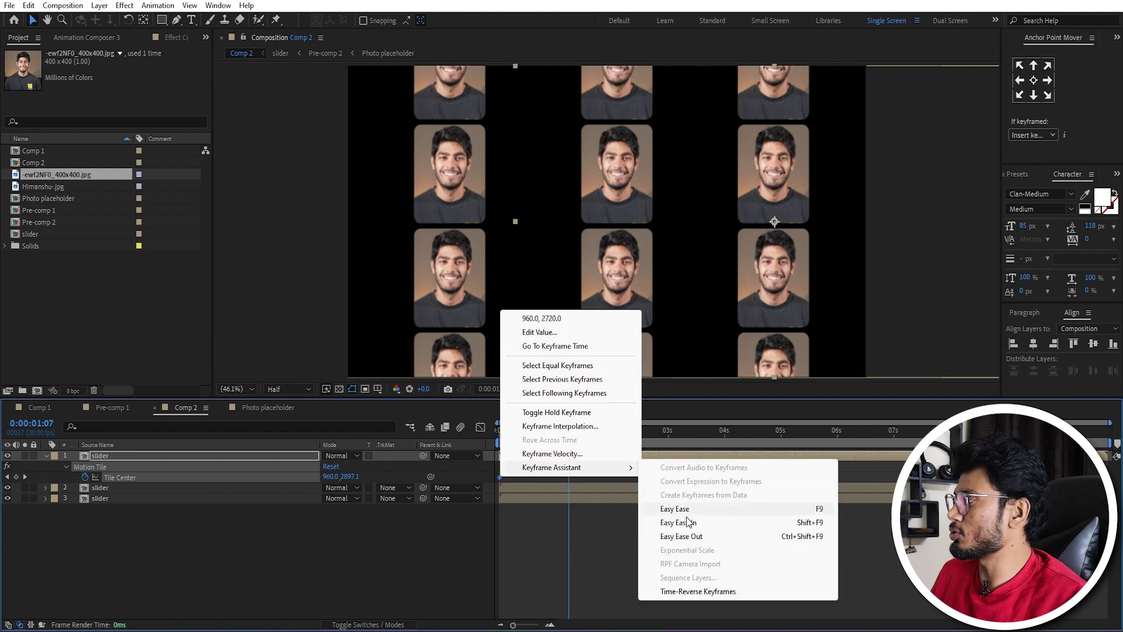
left_click(708, 591)
key("Home")
key("space")
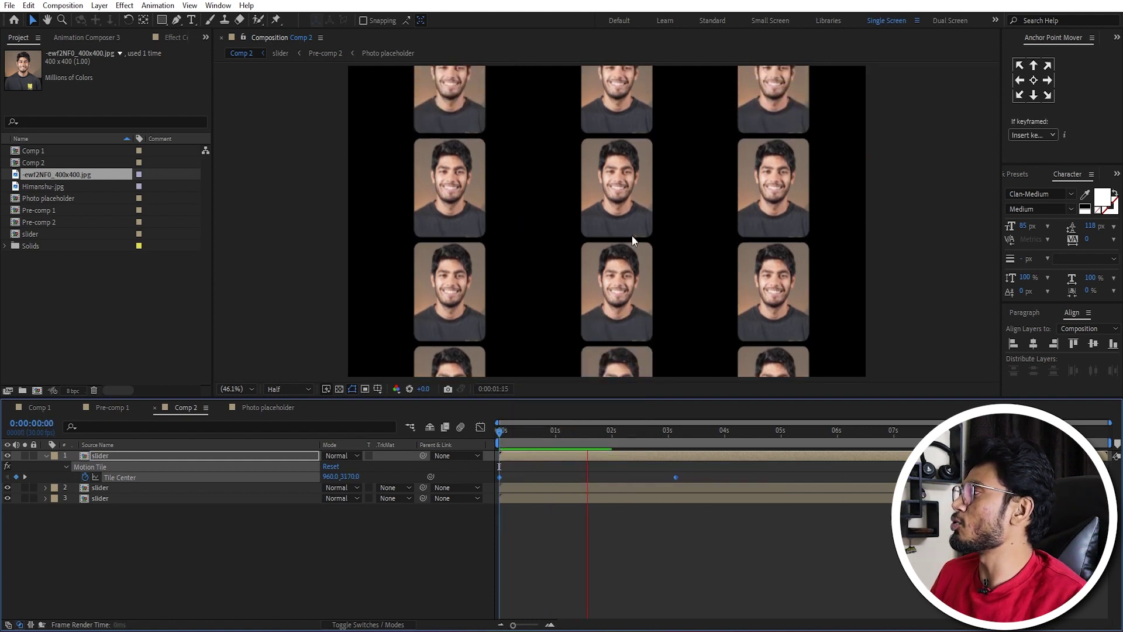
key("space")
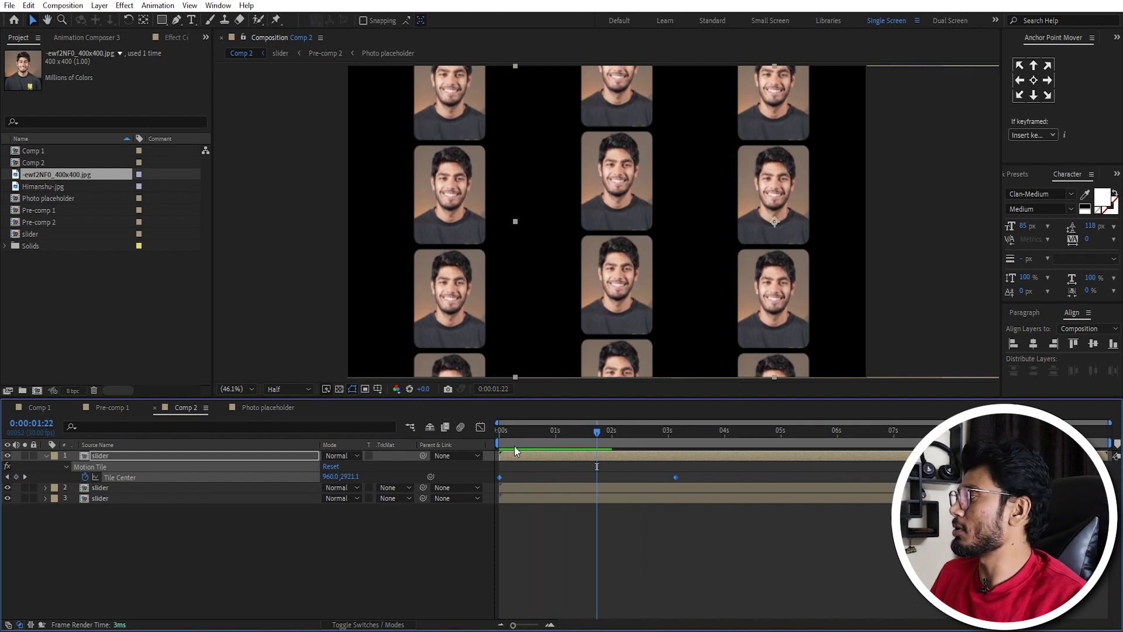
Step: At 0:00, select both Tile Center keyframes again and bring up the Keyframe Assistant options
key("Home")
left_click_drag(690, 472, 492, 479)
right_click(500, 478)
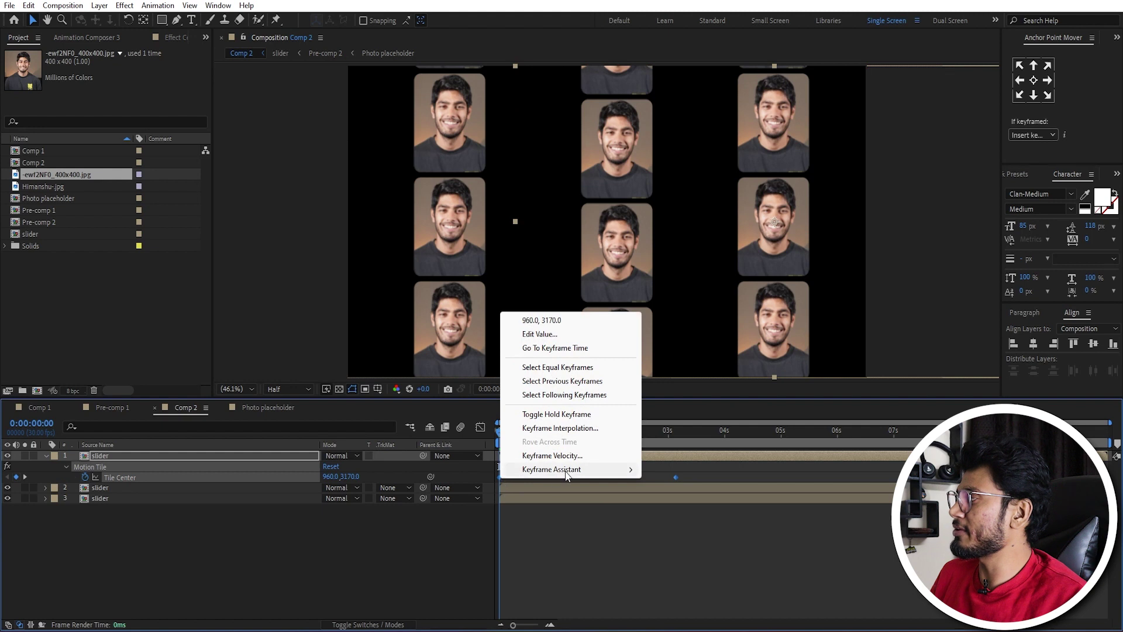
mouse_move(560, 471)
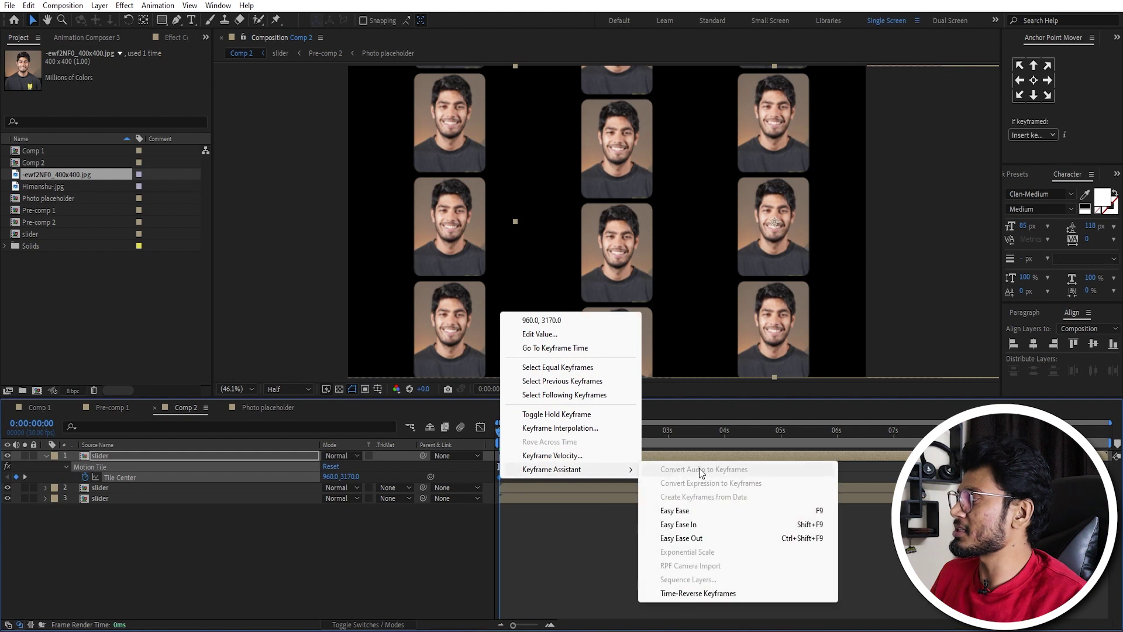
Step: Time-reverse the Tile Center keyframes and preview the columns scrolling the opposite way
left_click(706, 593)
key("space")
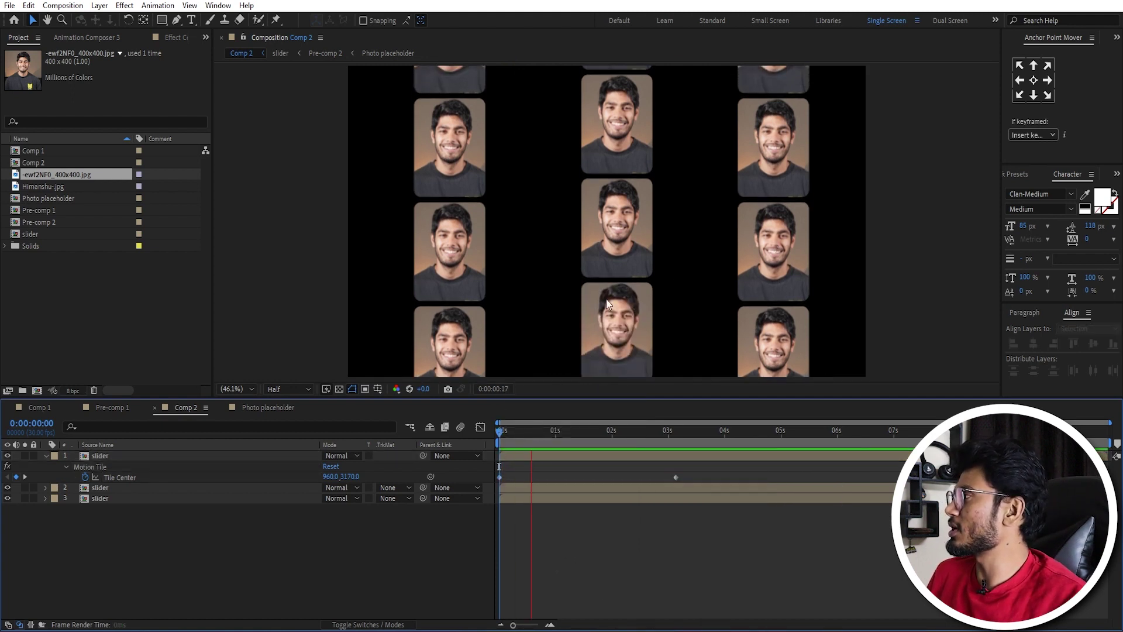
key("space")
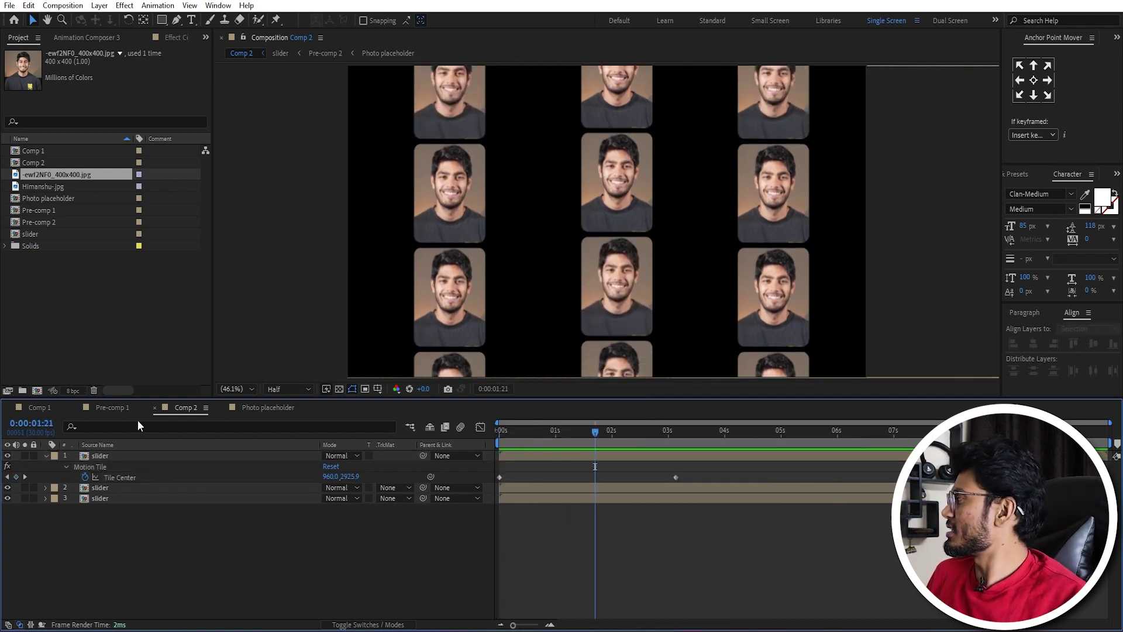
Step: Select the Red Solid 1 background layer in Comp 1, then return to Comp 2
left_click(39, 407)
left_click(175, 501)
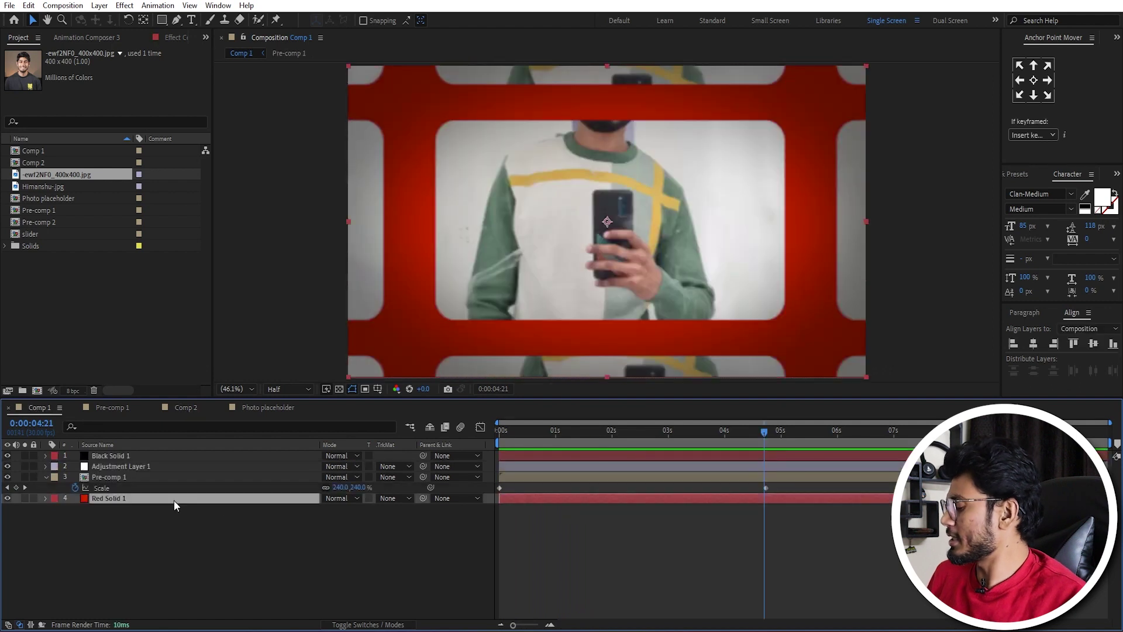
left_click(185, 407)
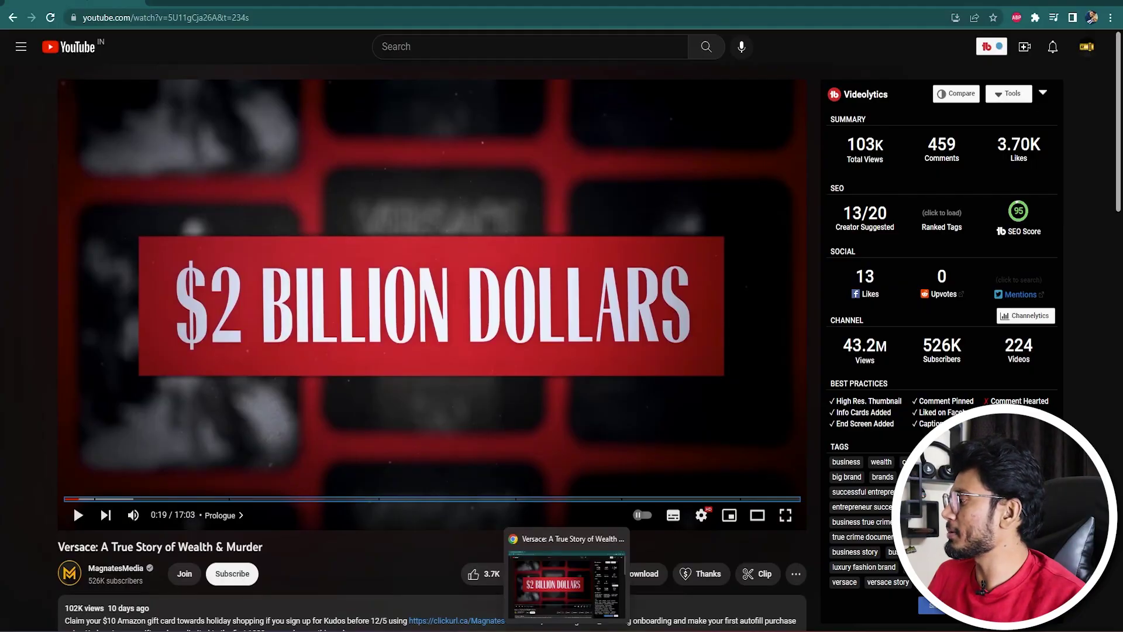
key("super")
key("super")
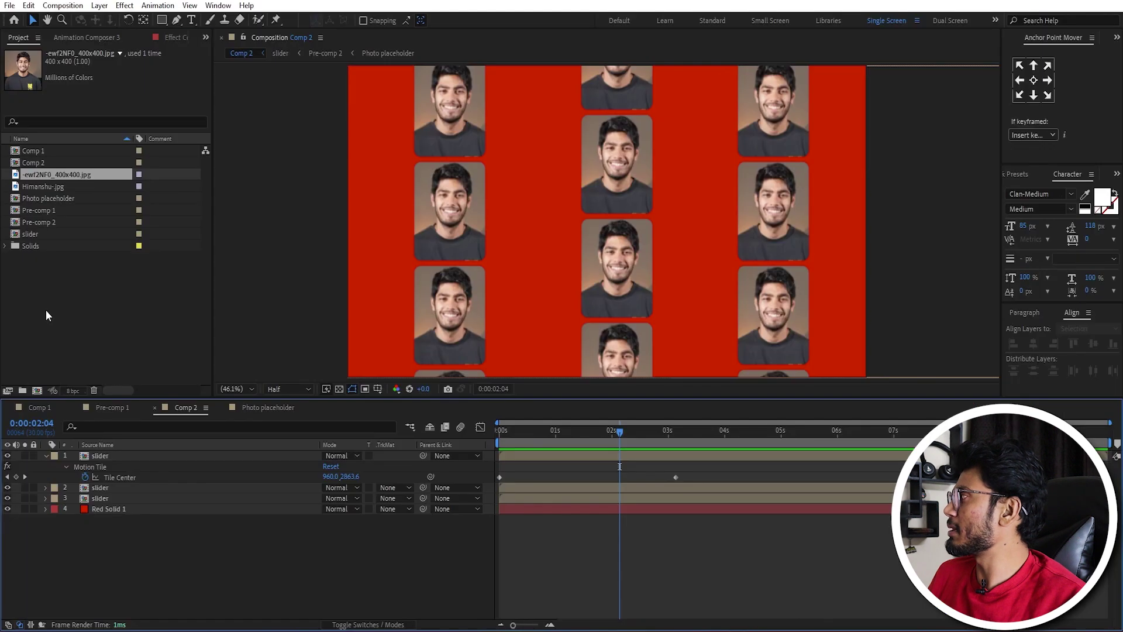
Step: Import Screenshot 2022-11-27 173334.png and place it in Comp 2 as the top layer
double_click(48, 316)
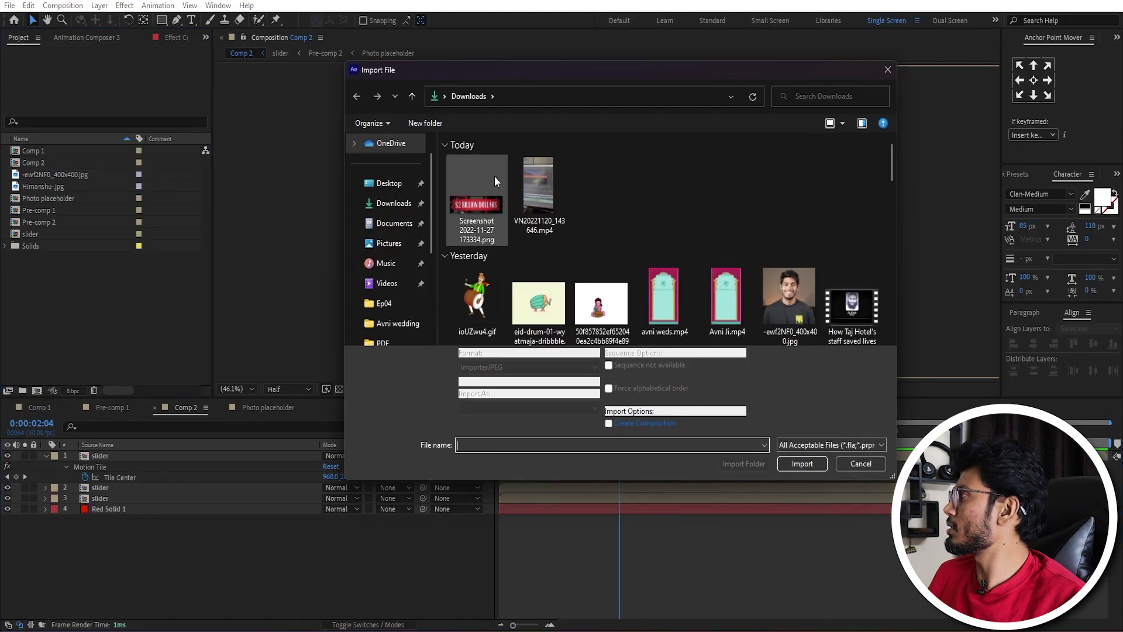
left_click(479, 205)
left_click(795, 455)
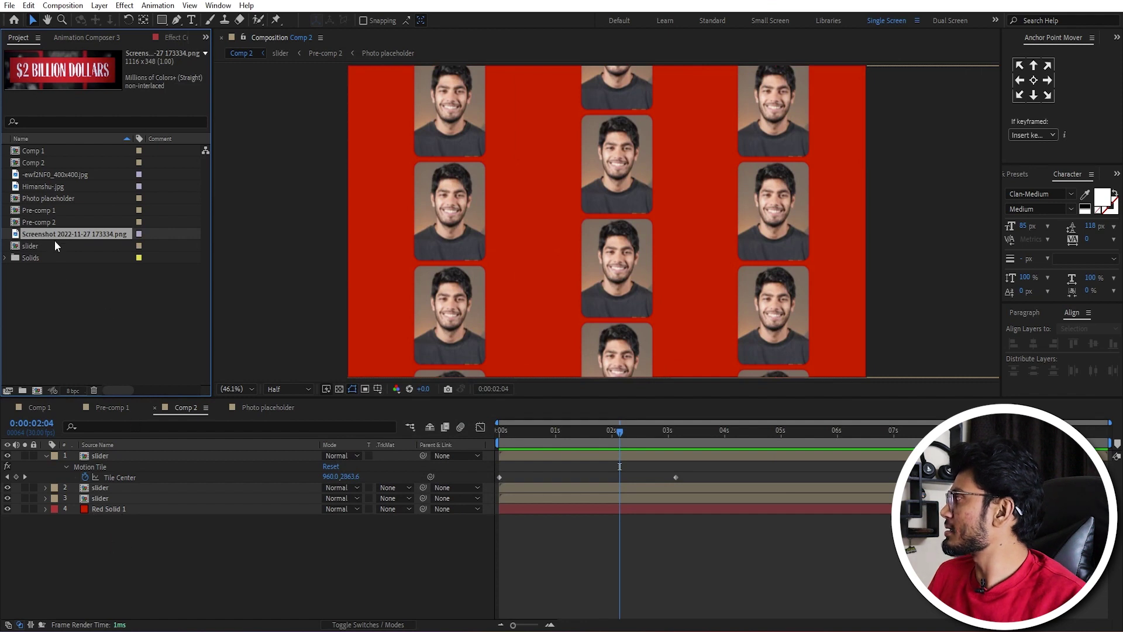
left_click_drag(58, 234, 583, 271)
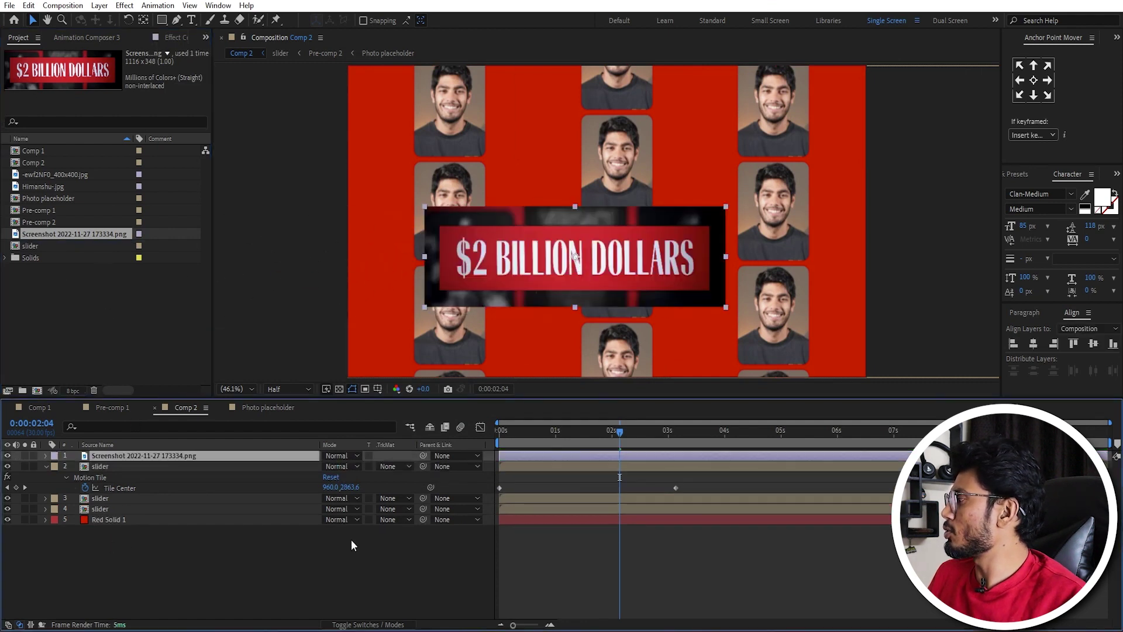
right_click(193, 553)
Step: Create a new solid in the banner's eyedropped red and move it below the banner and tile layers
mouse_move(263, 399)
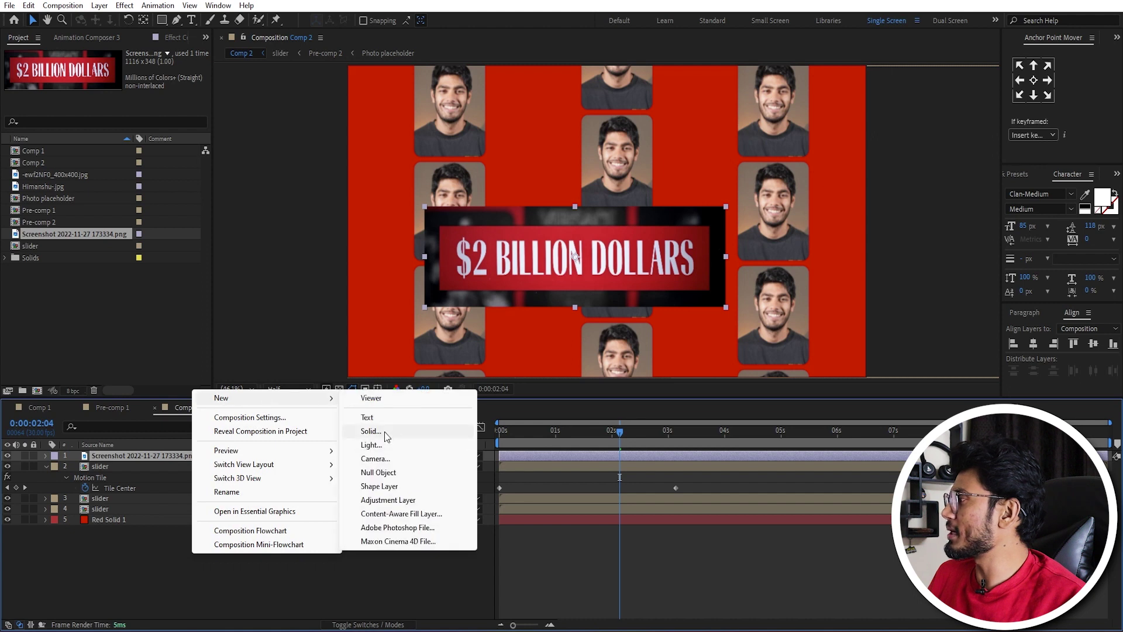
left_click(371, 431)
left_click_drag(619, 180, 1001, 179)
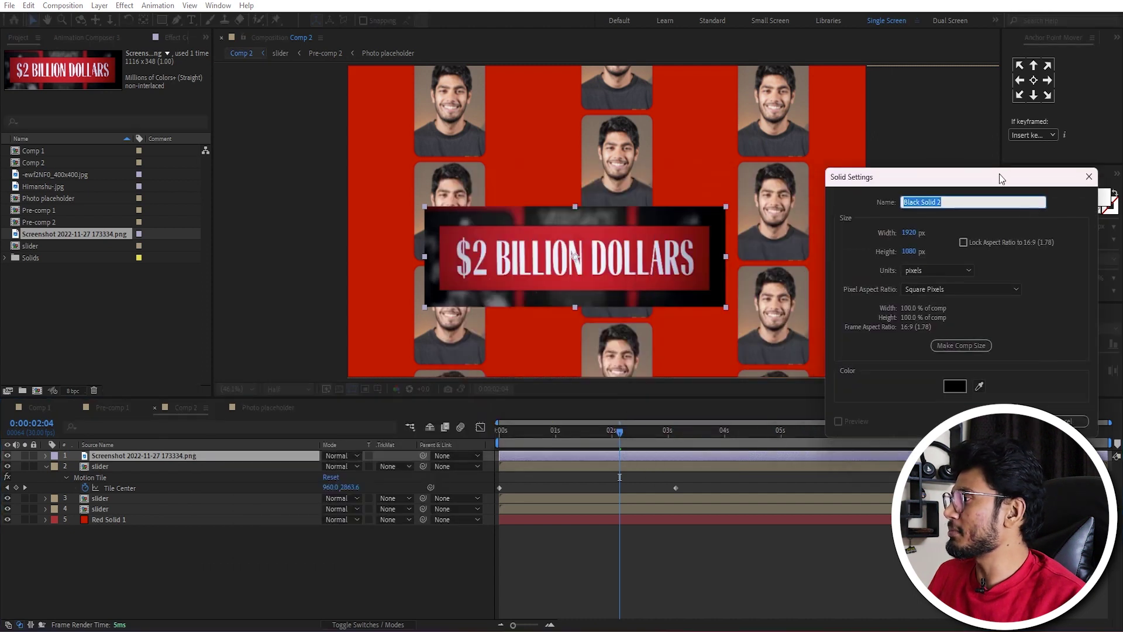
left_click(981, 384)
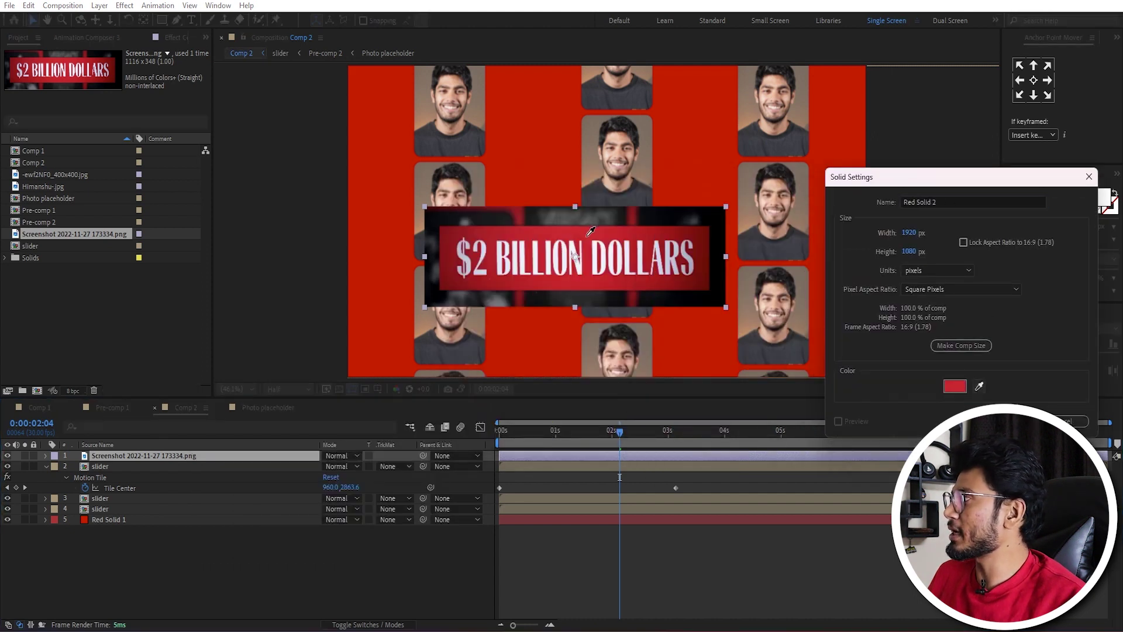
left_click(574, 255)
key("Return")
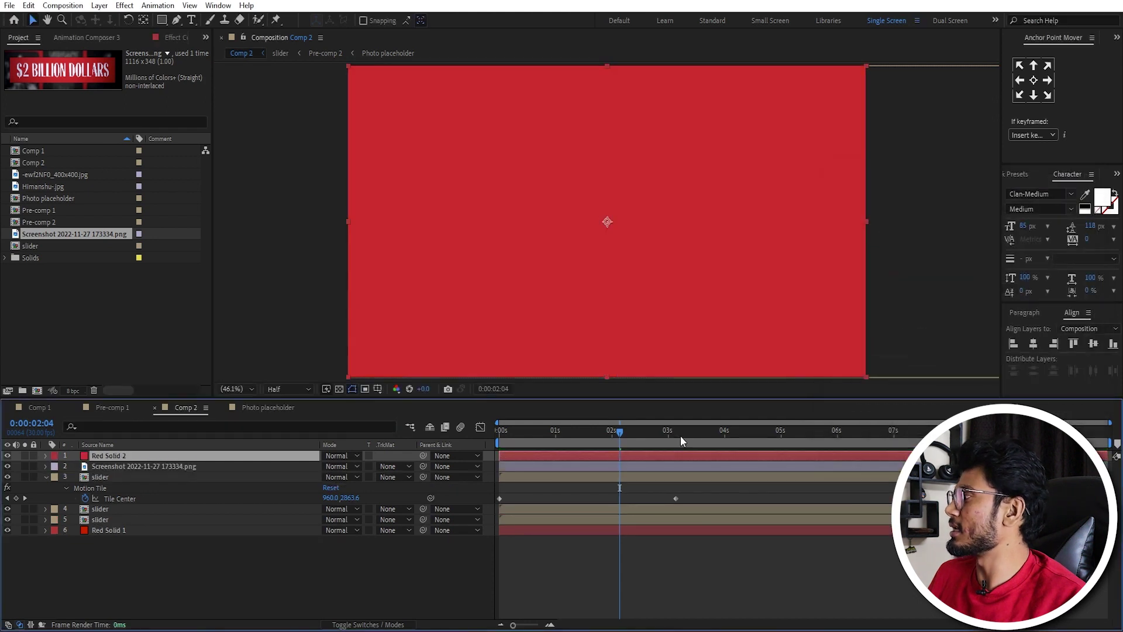
key("ctrl+bracketleft")
key("ctrl+bracketleft")
key("ctrl+bracketleft")
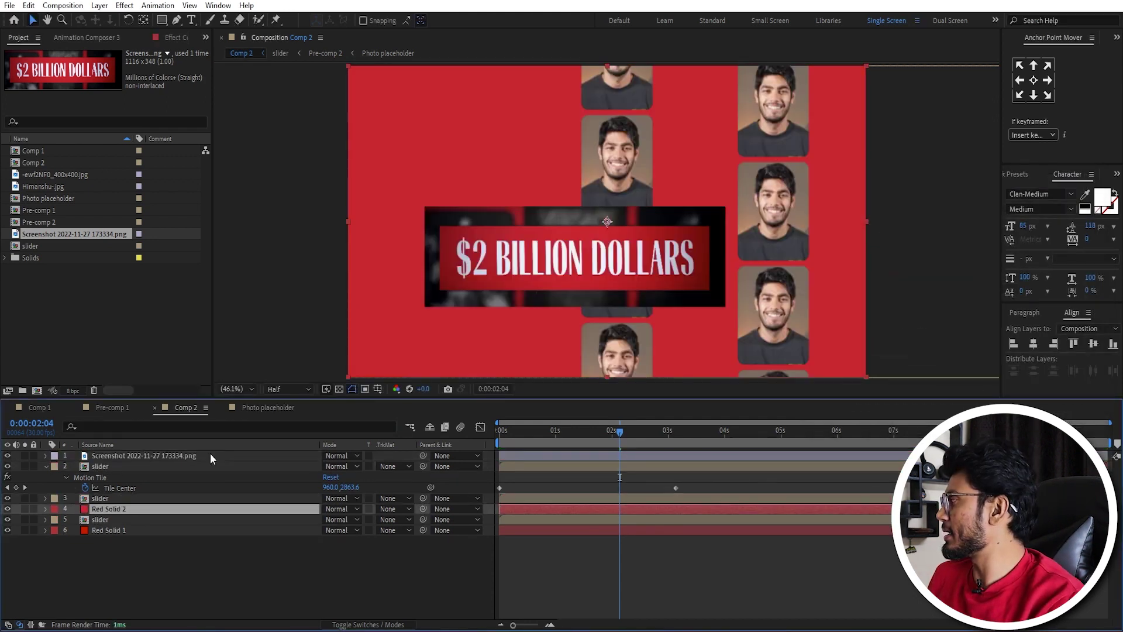
key("ctrl+bracketleft")
Step: Apply Gradient Ramp to the red solid with both colours red and Radial Ramp shape
left_click(143, 545)
left_click(145, 520)
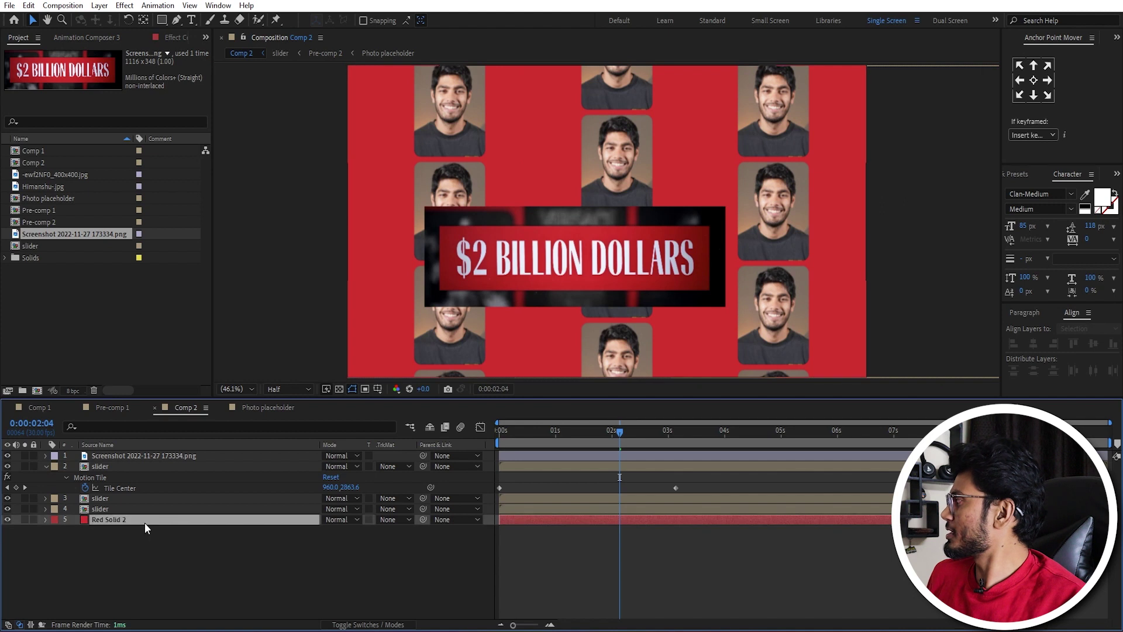
key("ctrl+space")
type("ram")
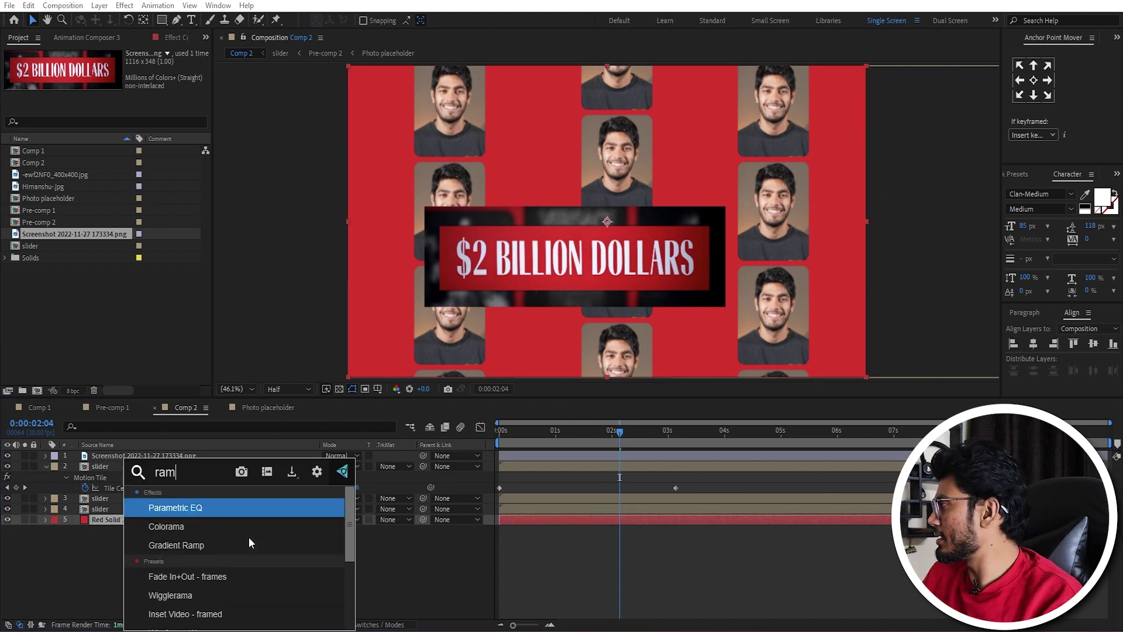
left_click(249, 538)
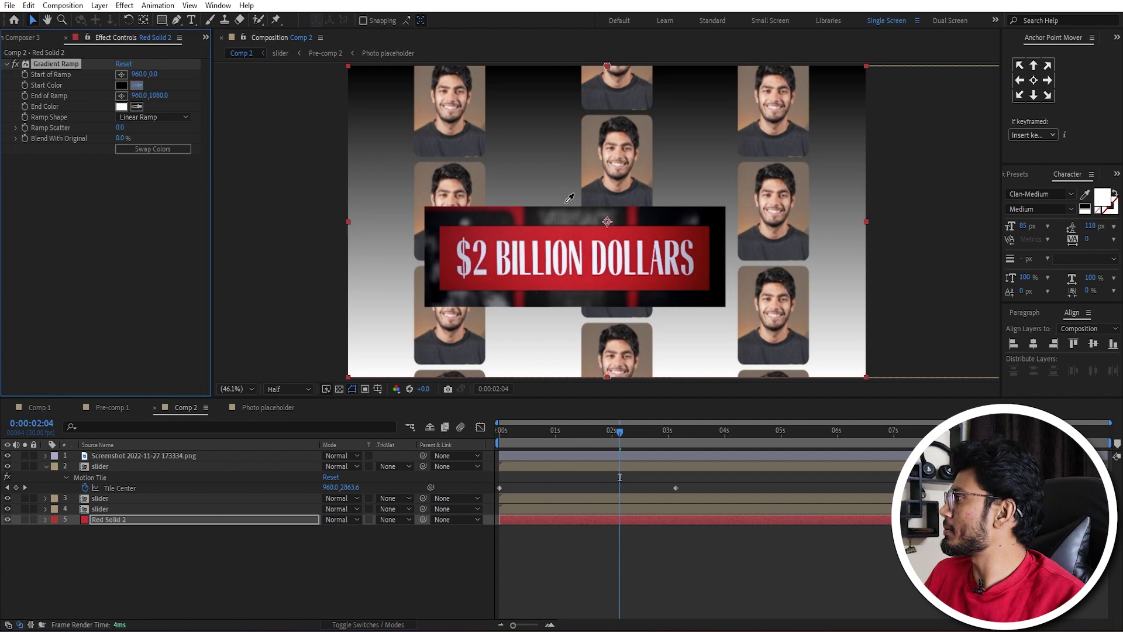
left_click(590, 238)
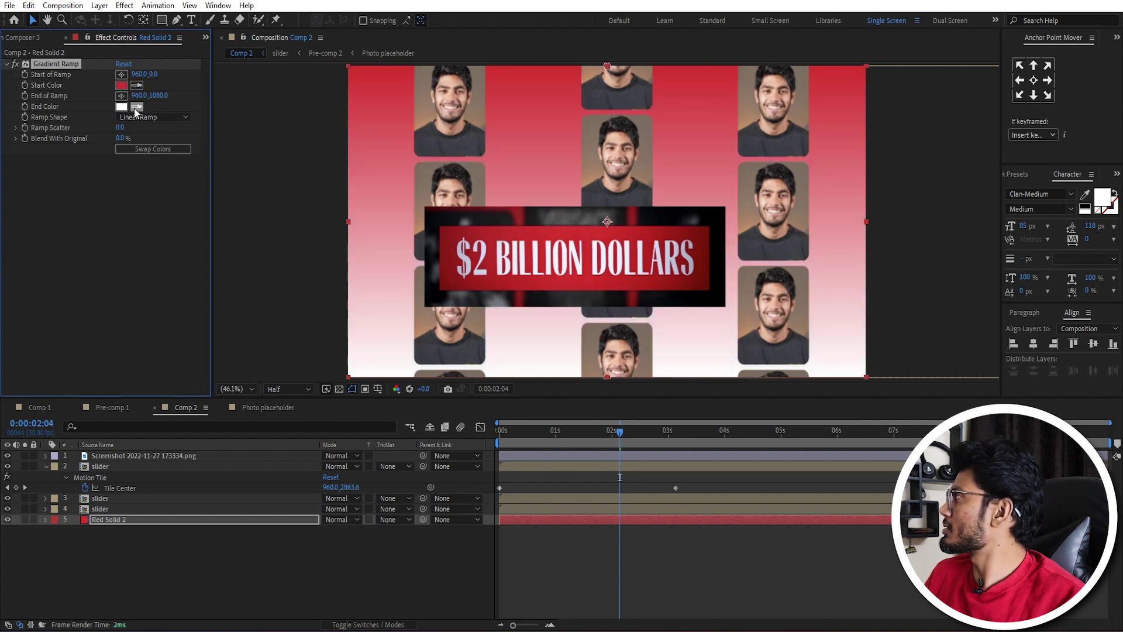
left_click(447, 247)
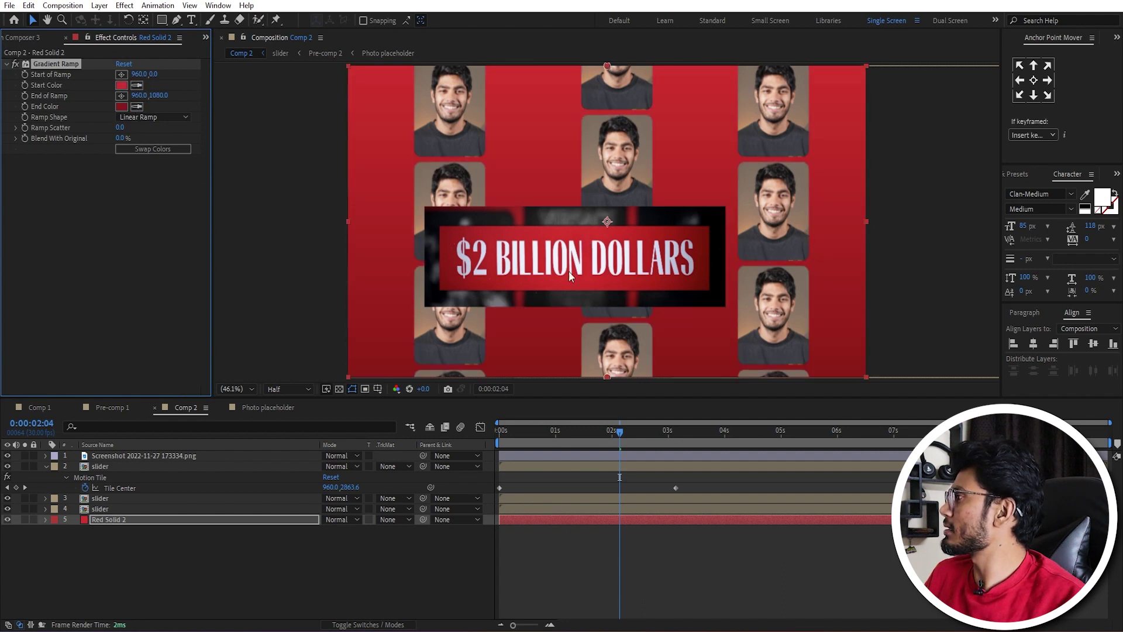
left_click(170, 116)
left_click(156, 144)
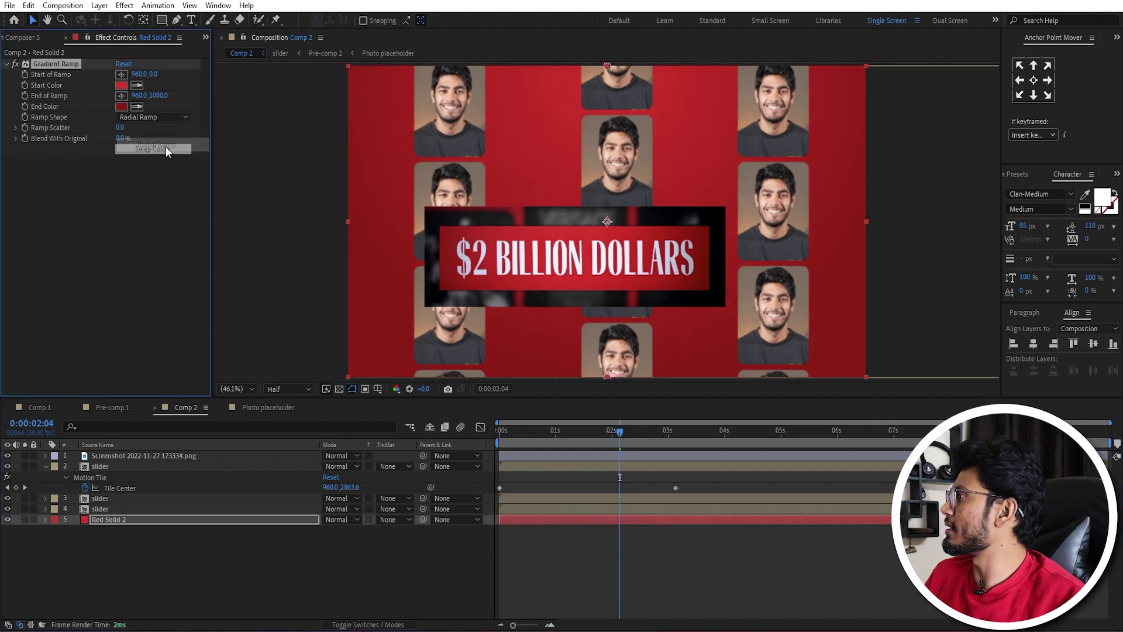
left_click(540, 520)
left_click(536, 455)
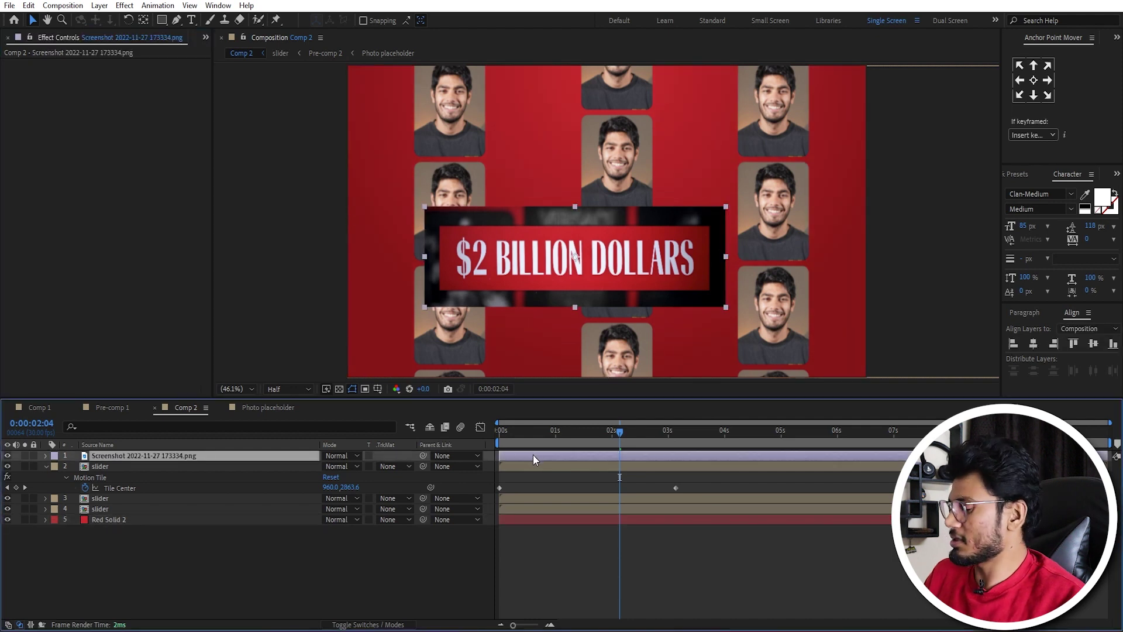
Step: Delete the banner screenshot and move the ramp's end point to 2020, 1128 to widen the glow
key("Delete")
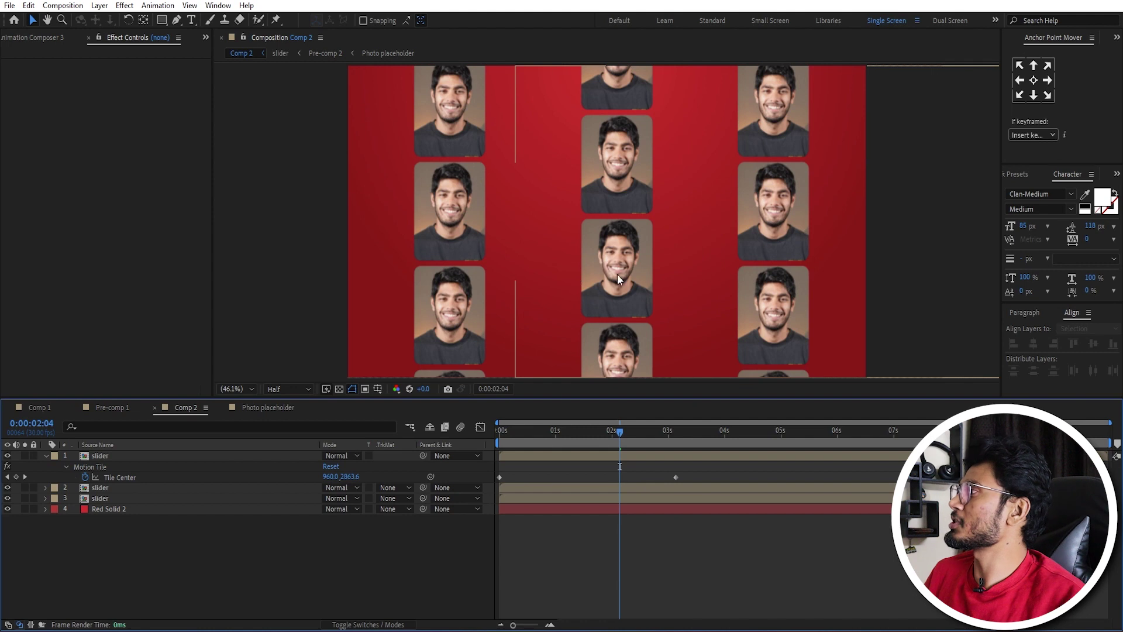
left_click(689, 178)
key("comma")
key("comma")
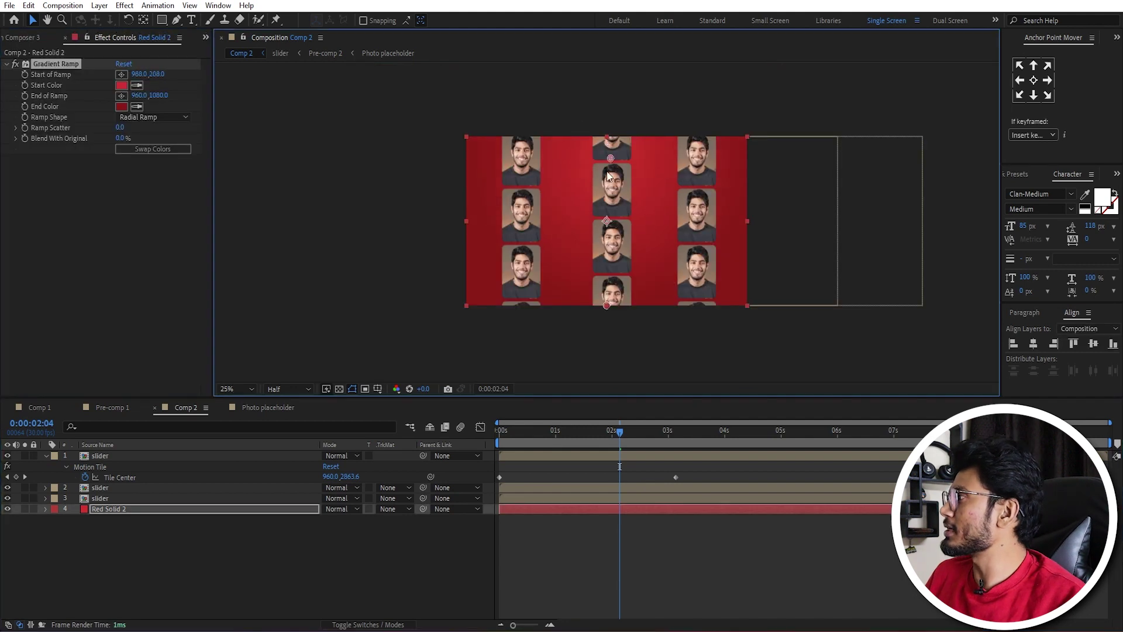
left_click_drag(606, 137, 607, 228)
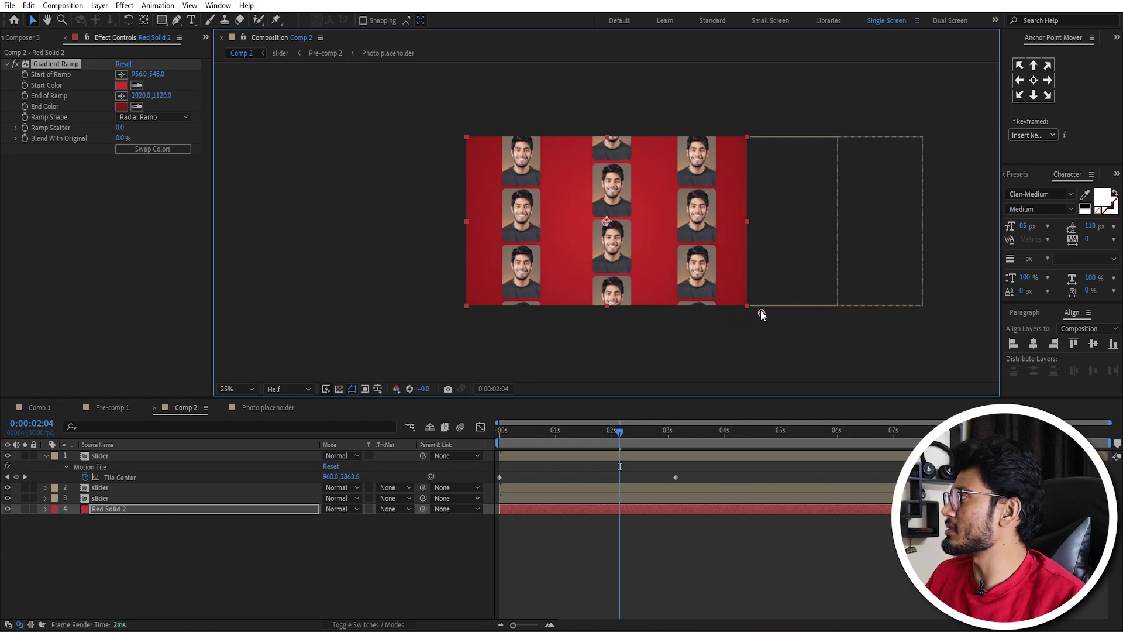
left_click(227, 389)
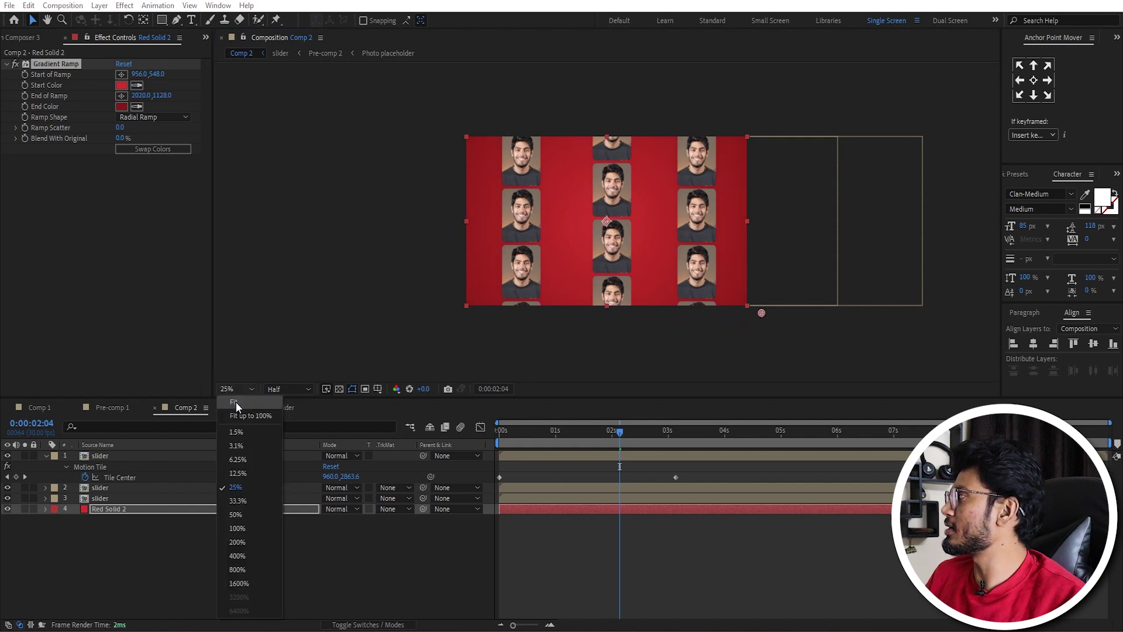
left_click(234, 413)
left_click(609, 449)
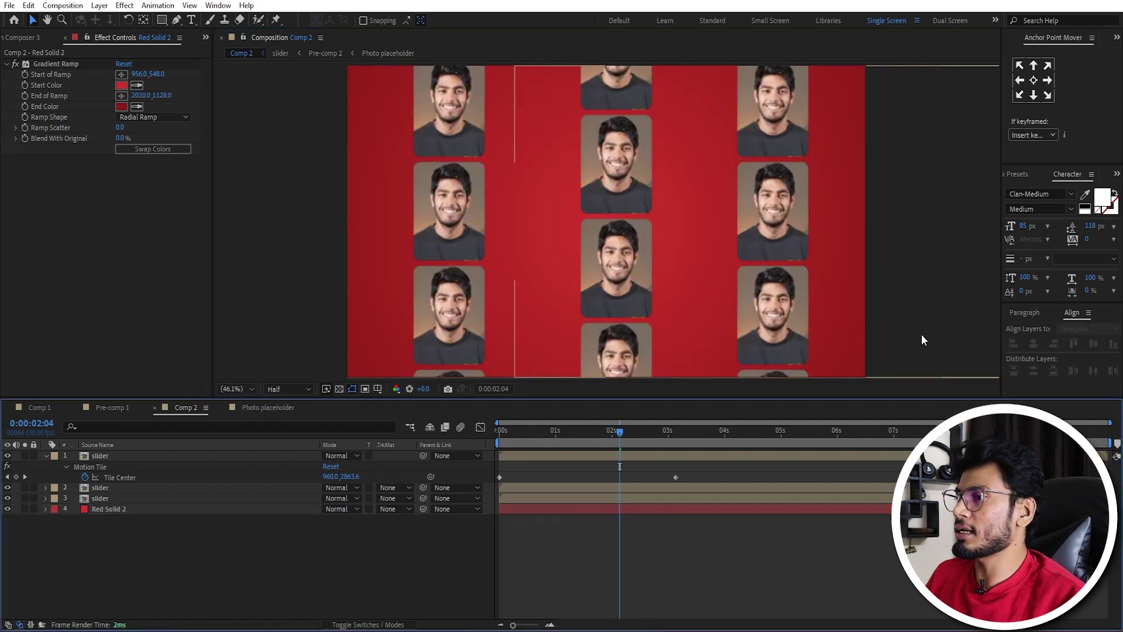
Step: Put away the snipped banner image and bring After Effects back to the front
key("alt+Tab")
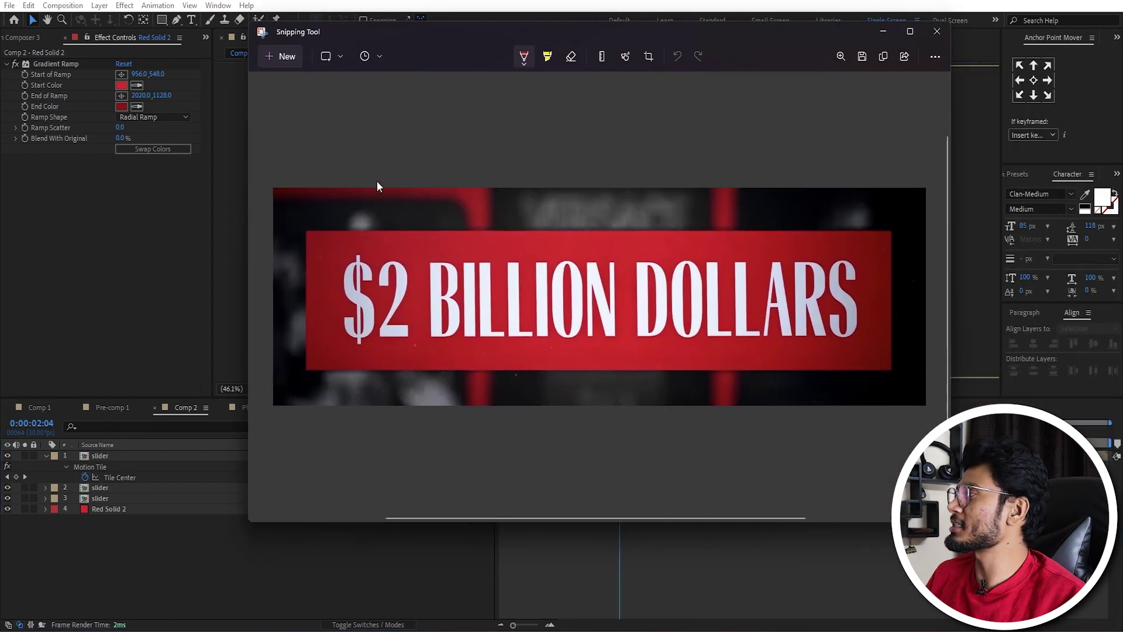
left_click(882, 31)
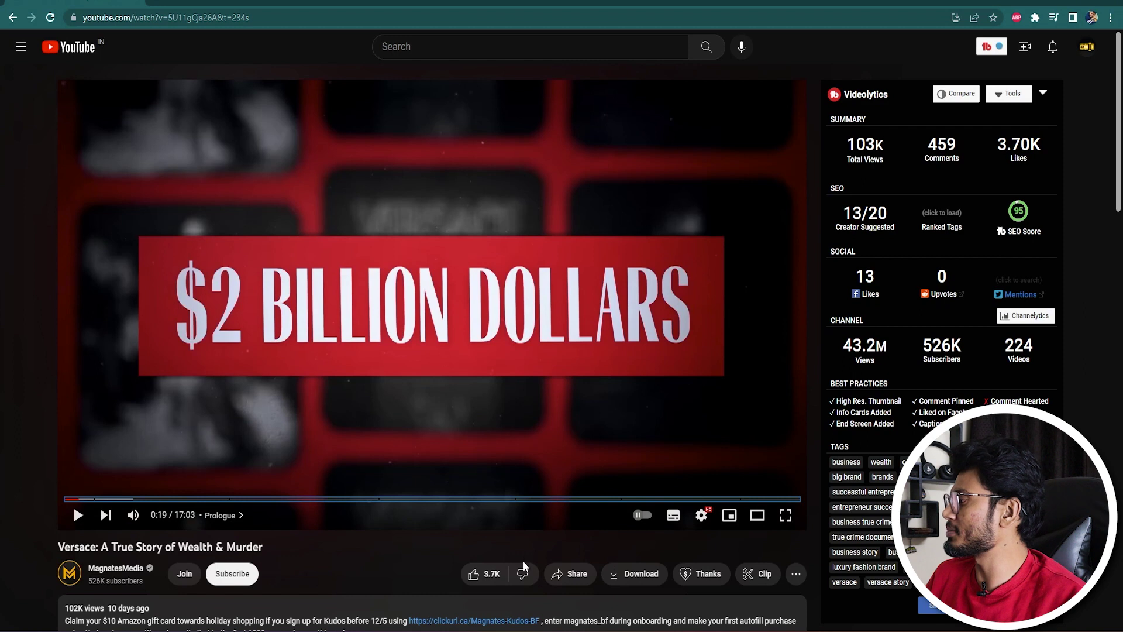
left_click(558, 574)
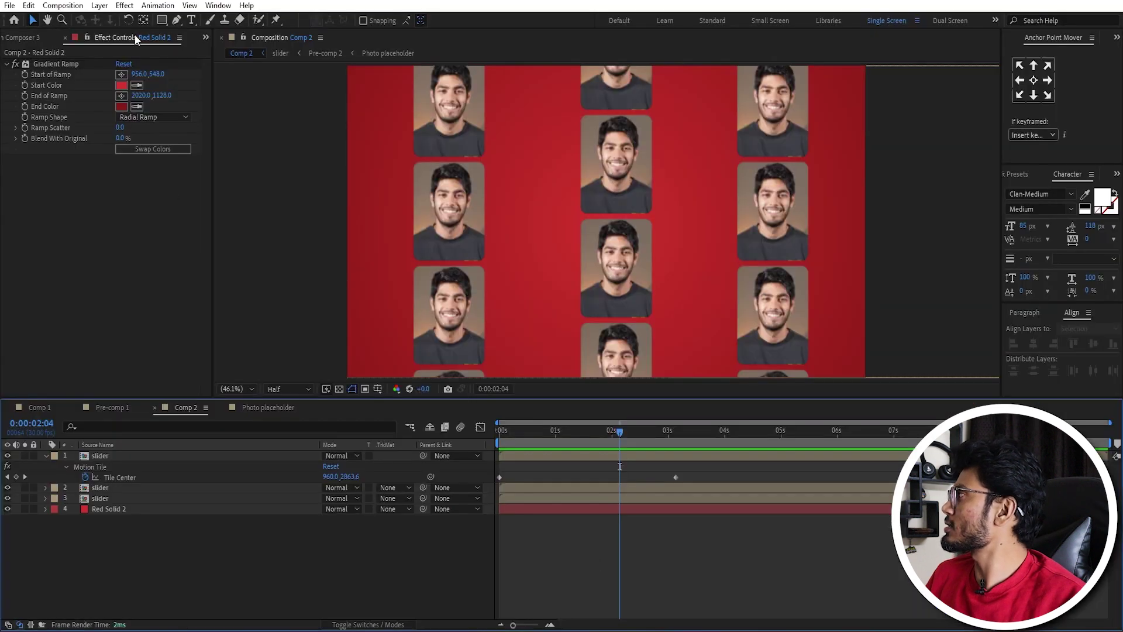
Step: Draw a wide rectangle bar across the comp's middle and centre its anchor point
left_click(162, 20)
mouse_move(454, 158)
left_mouse_down()
mouse_move(786, 255)
mouse_move(828, 243)
left_mouse_up()
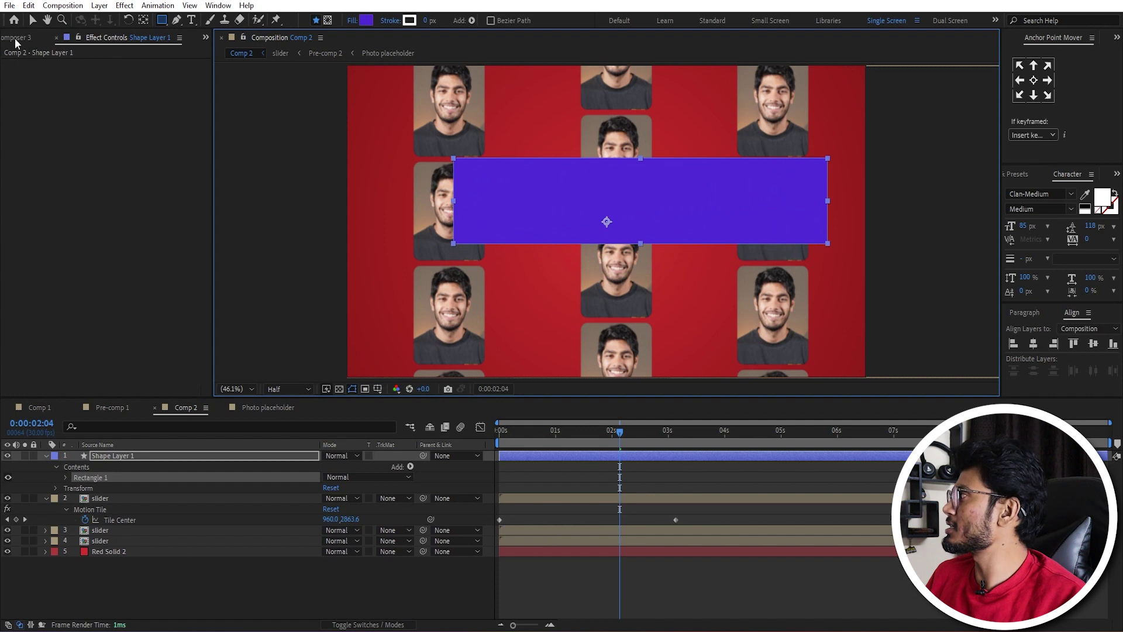
left_click(548, 517)
left_click(525, 458)
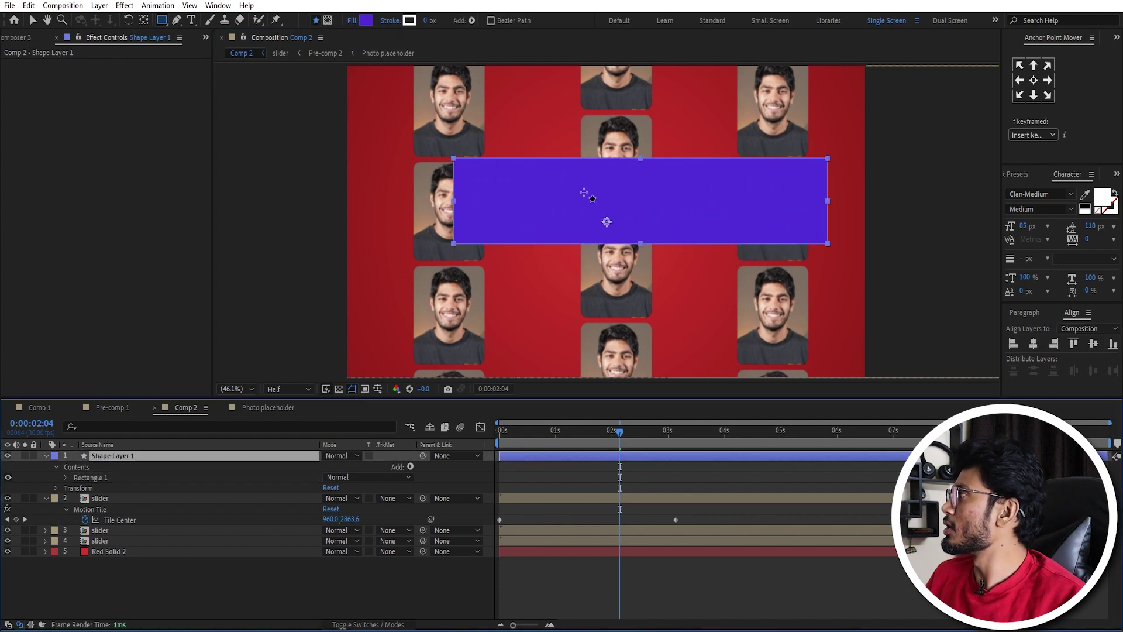
key("v")
left_click_drag(709, 228, 696, 234)
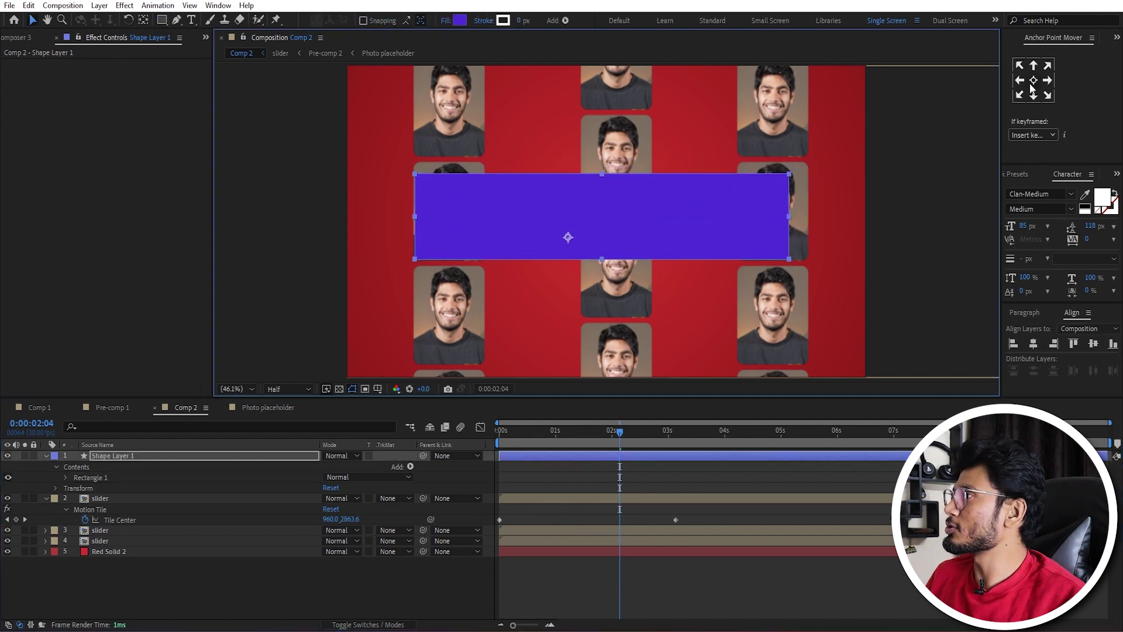
left_click(1032, 86)
Step: Fill the rectangle with the gradient's start red, DA262F
left_click(566, 551)
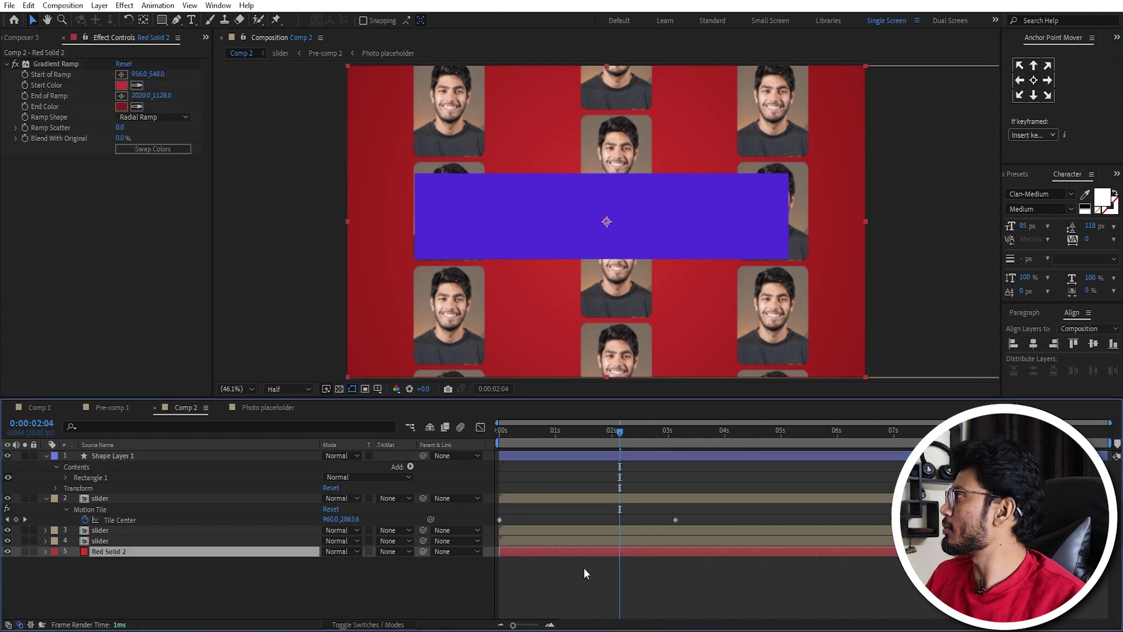
left_click(121, 85)
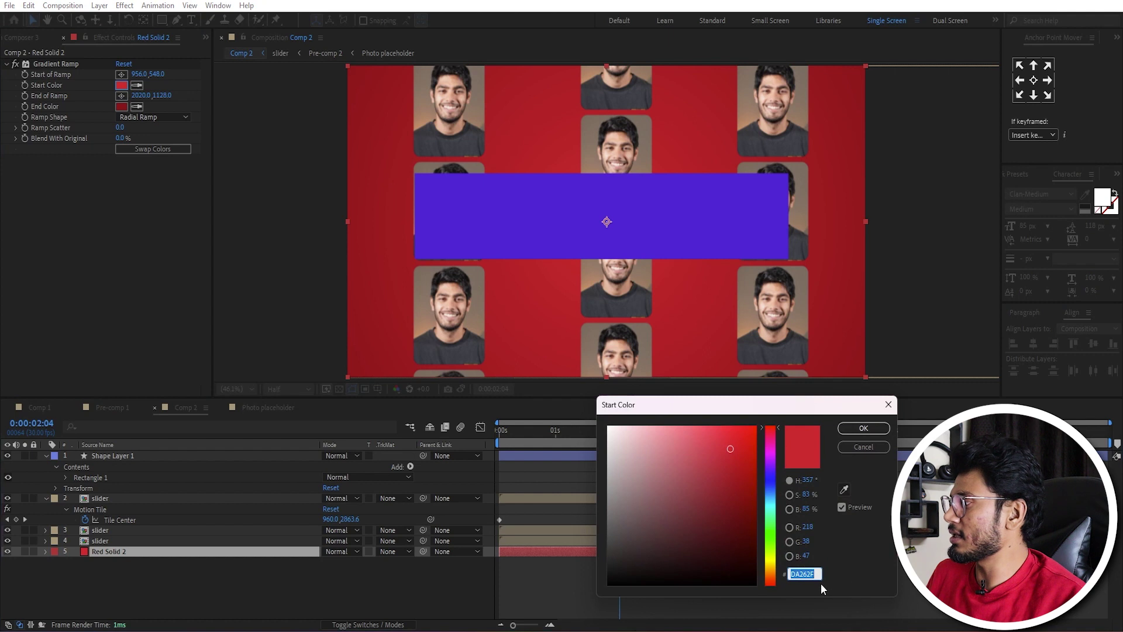
left_click(864, 428)
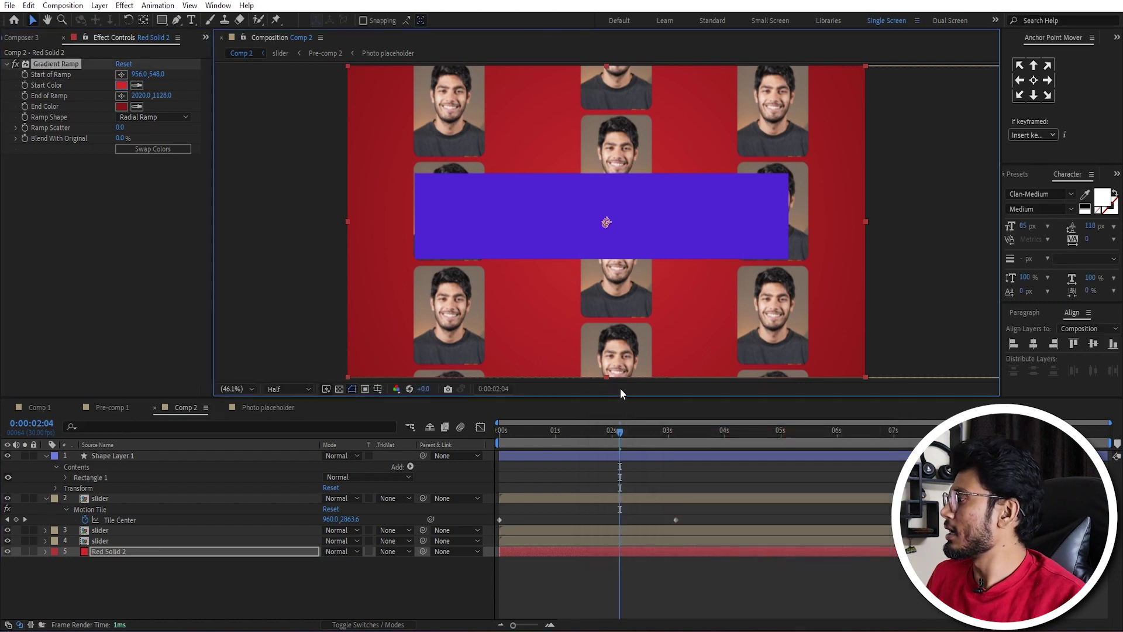
left_click(572, 456)
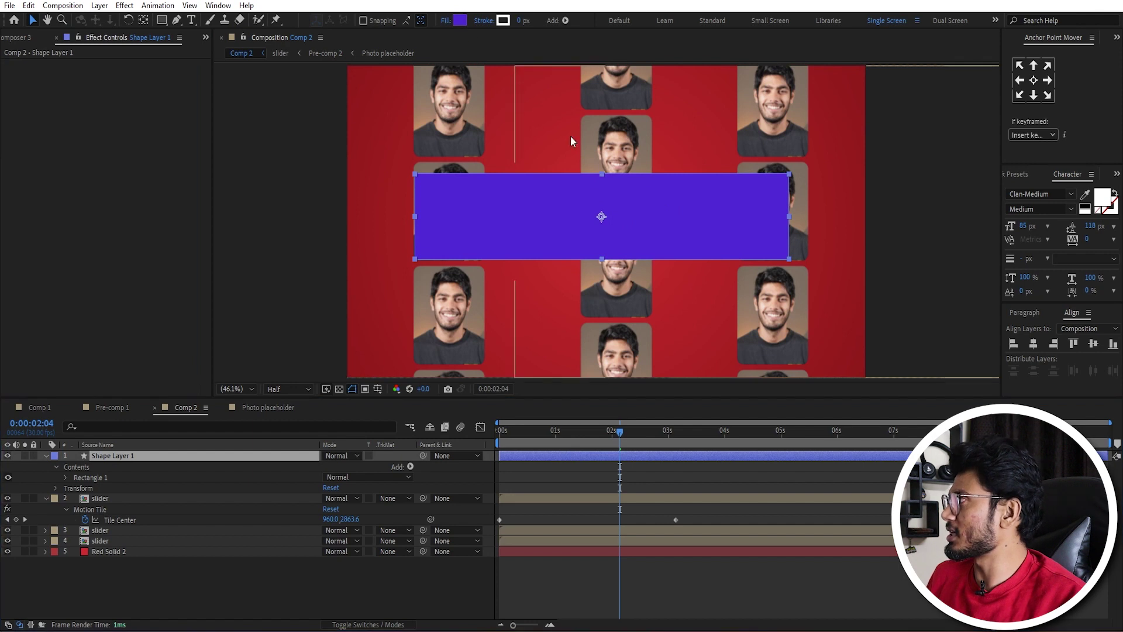
left_click(460, 21)
type("DA262F")
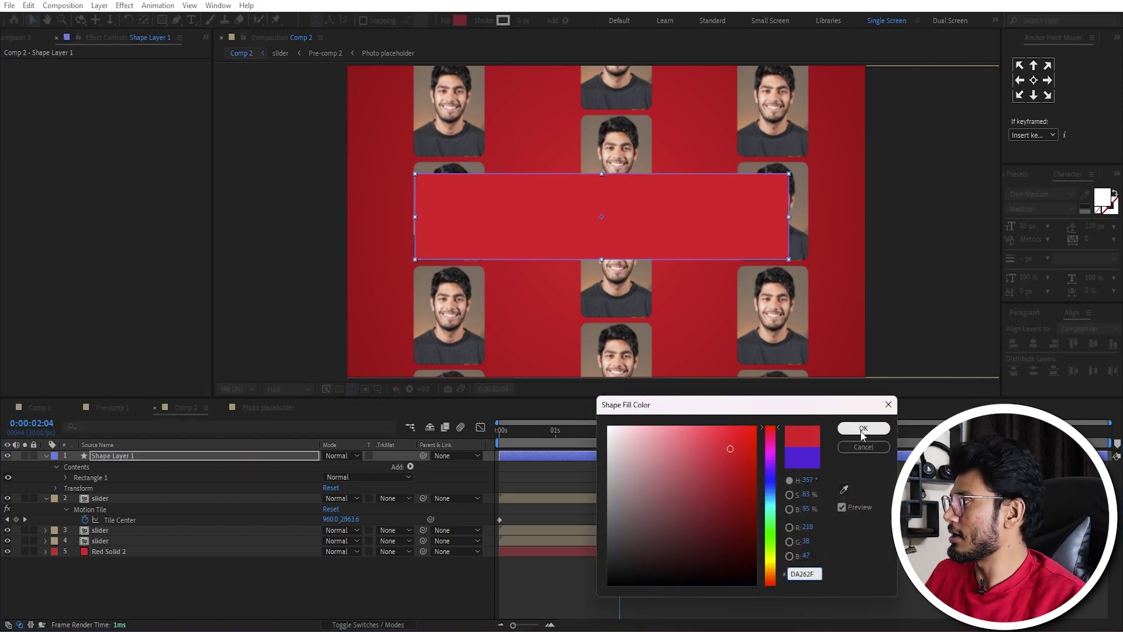
key("Return")
key("ctrl+t")
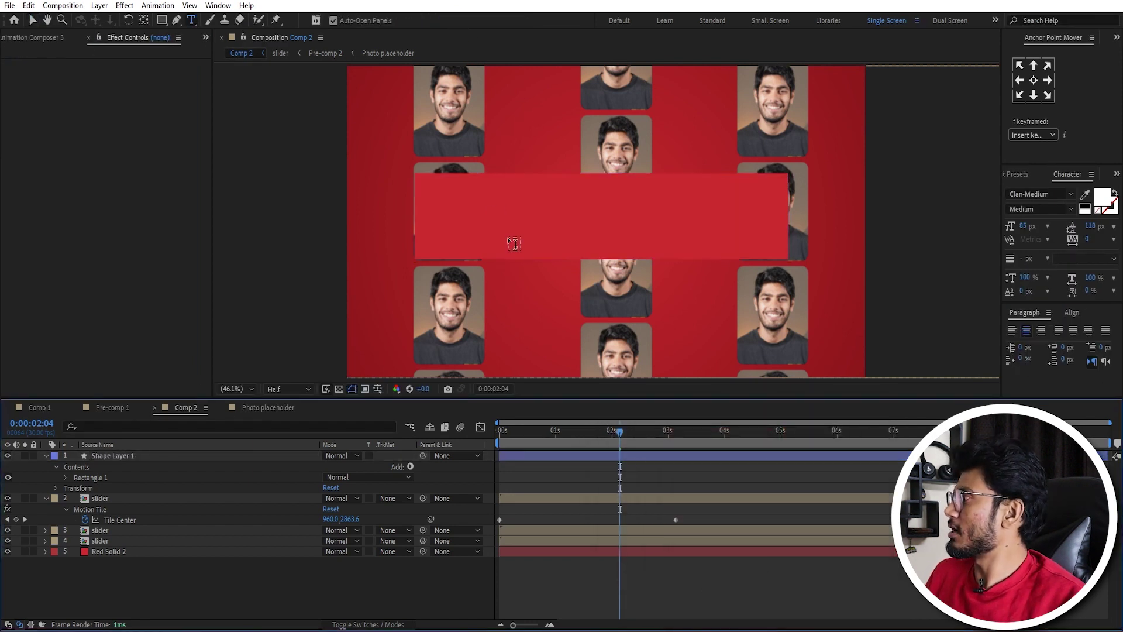
Step: Add the text 'Himanshu' on the red bar and enlarge it to 211 px
left_click(484, 224)
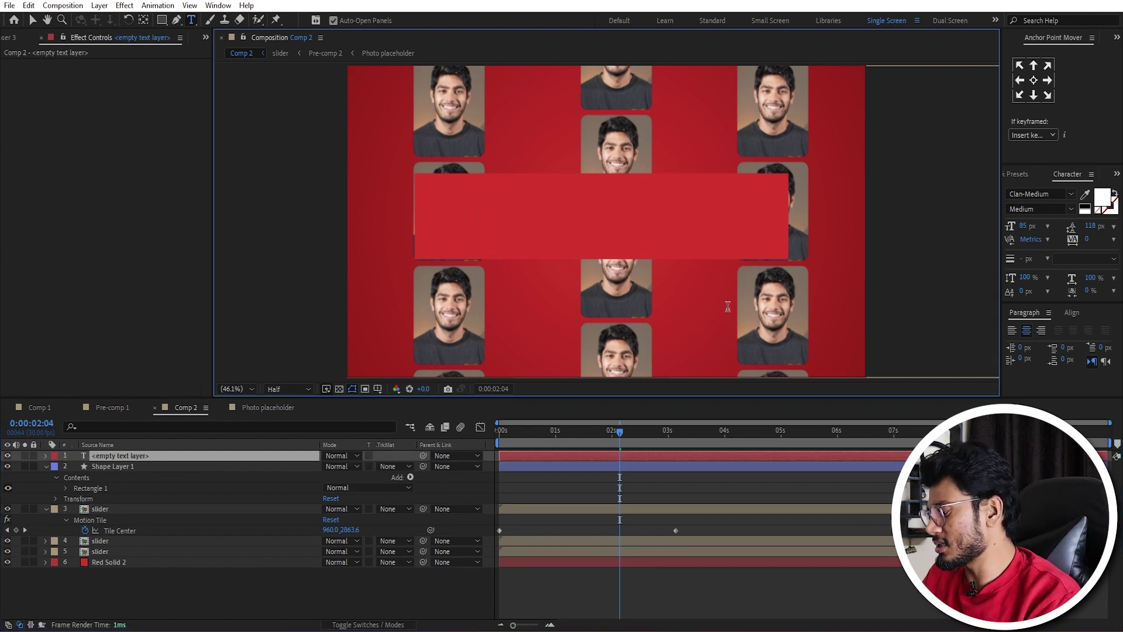
type("Himanshu")
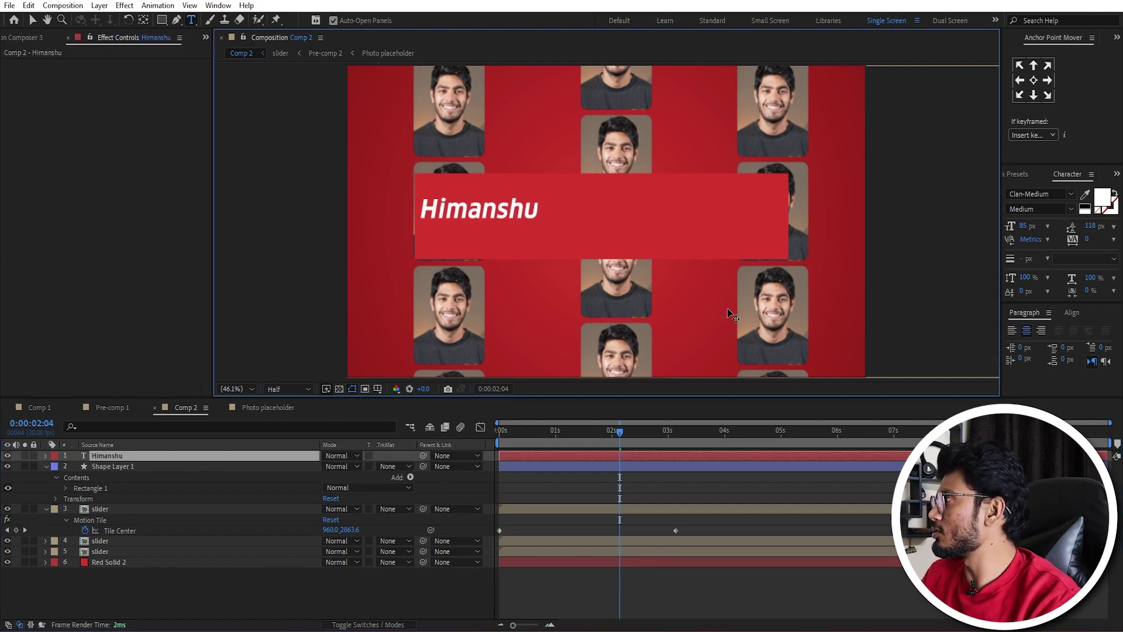
left_click(31, 21)
left_click_drag(1022, 231, 1094, 231)
left_click_drag(638, 234, 762, 241)
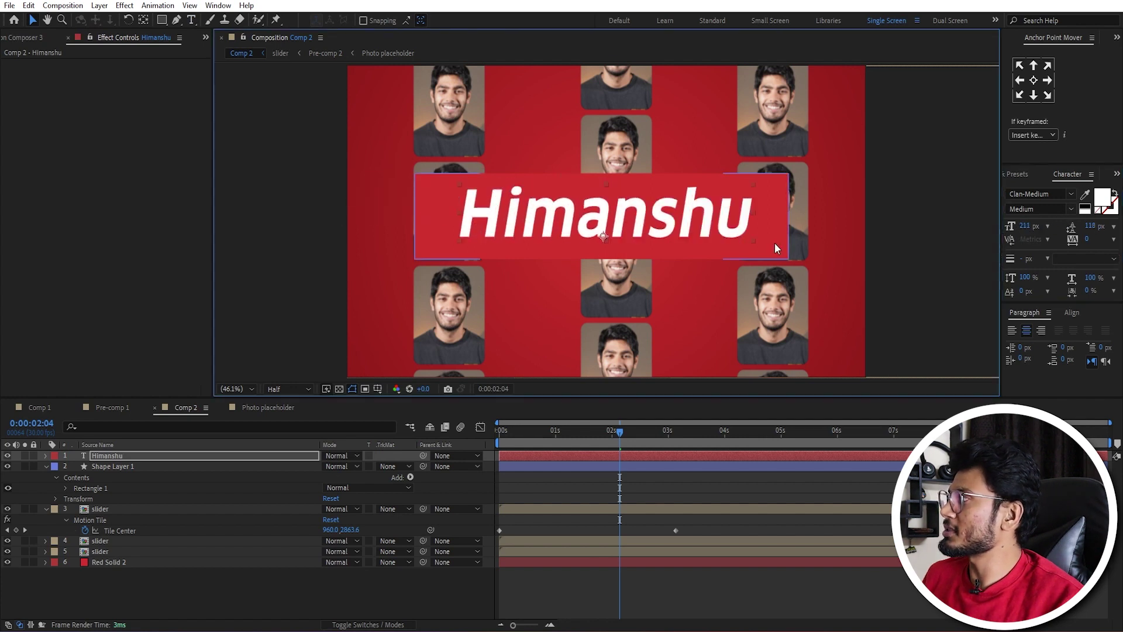
Step: Align the Himanshu text and red bar to each other's horizontal and vertical centres
left_click(774, 244, "shift")
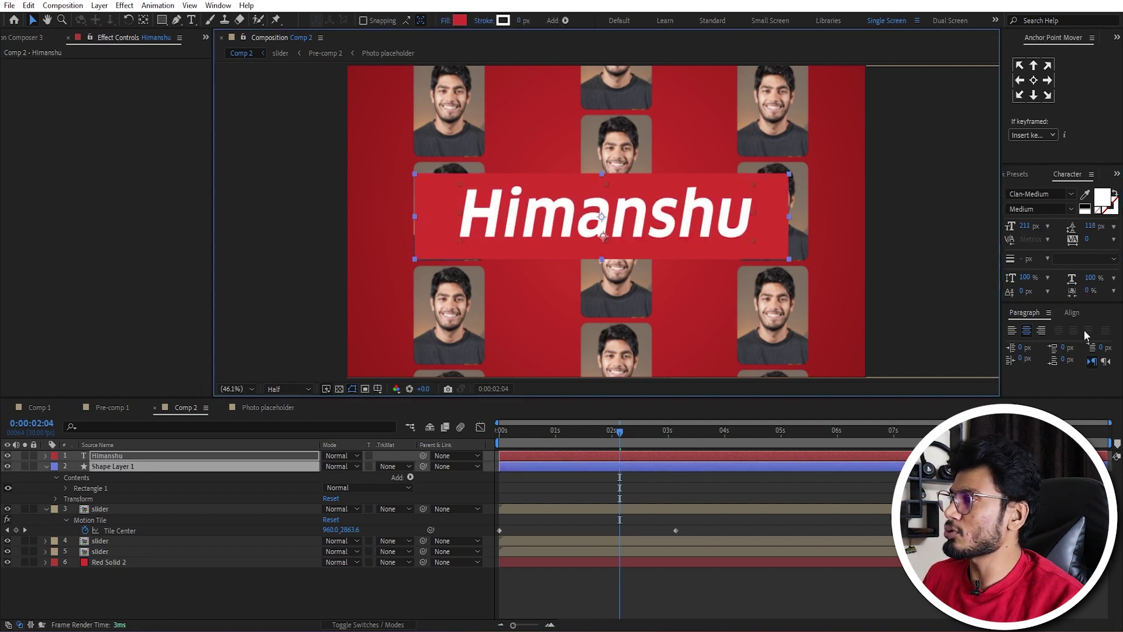
left_click(1073, 313)
left_click(1035, 345)
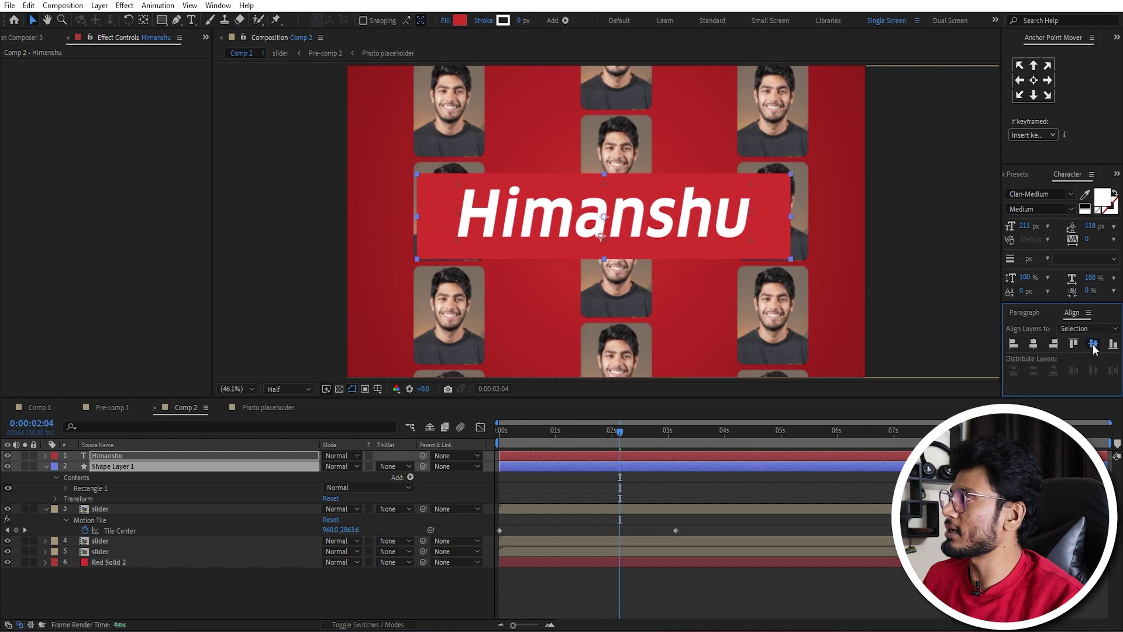
left_click(1093, 345)
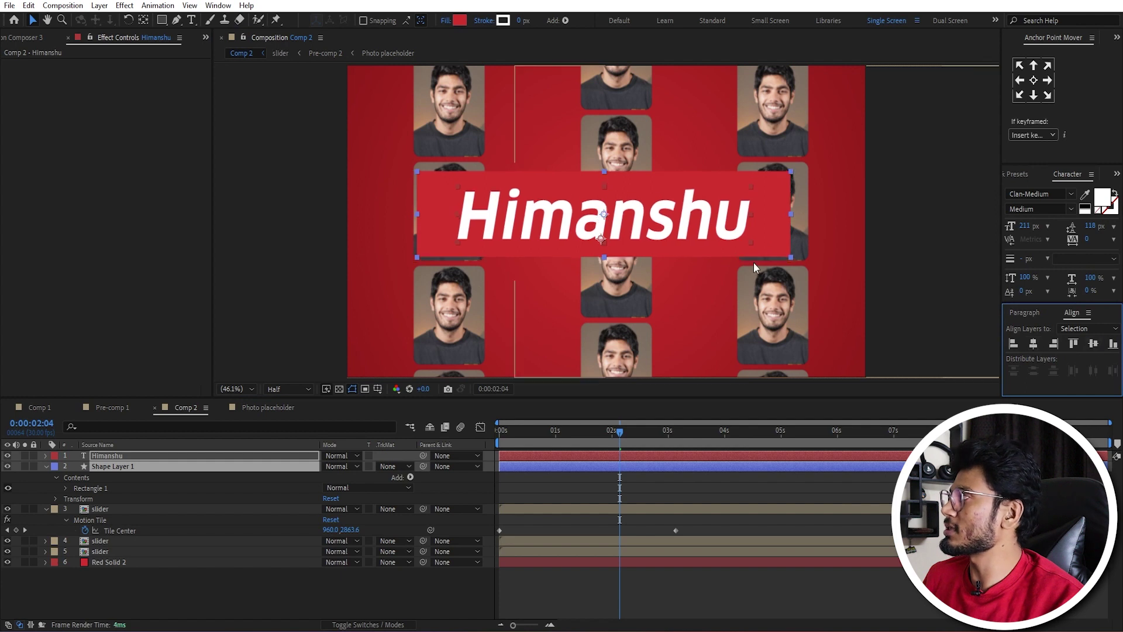
left_click(644, 465)
key("ctrl+space")
Step: Apply Drop Shadow to the red bar with distance 24 and 83% opacity
type("dro")
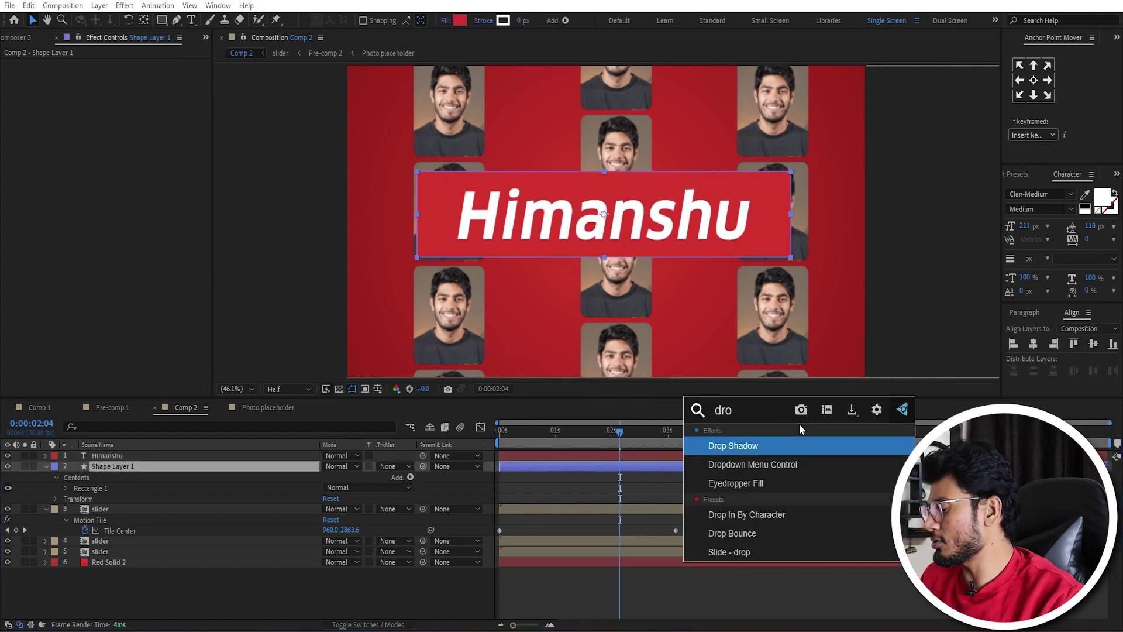
key("Return")
left_click_drag(121, 131, 129, 134)
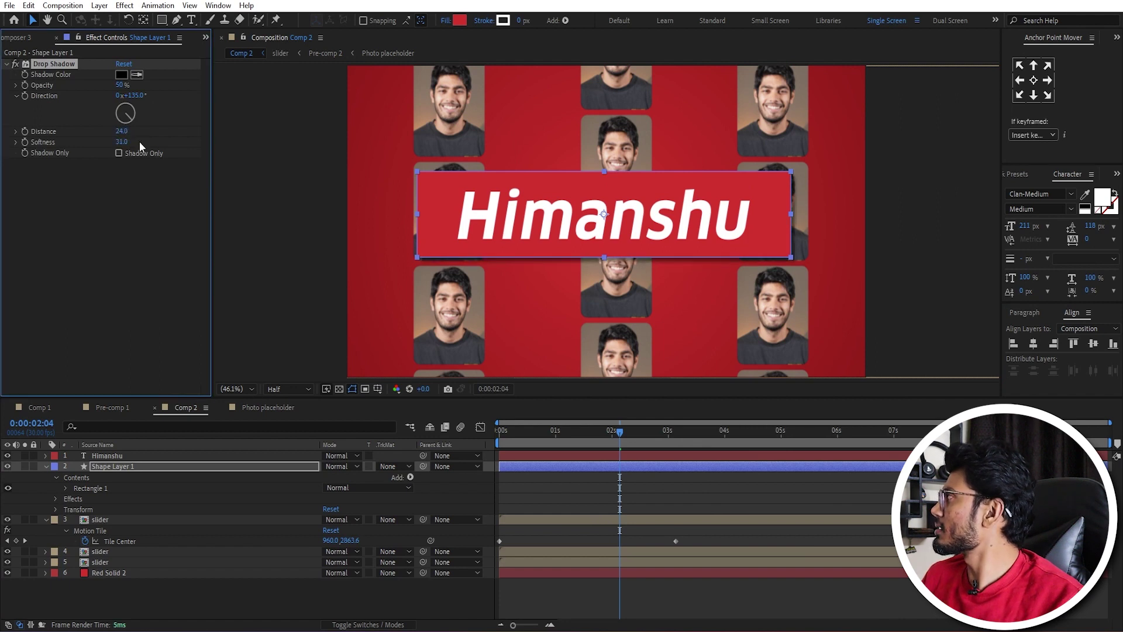
left_click(129, 88)
type("83")
key("Return")
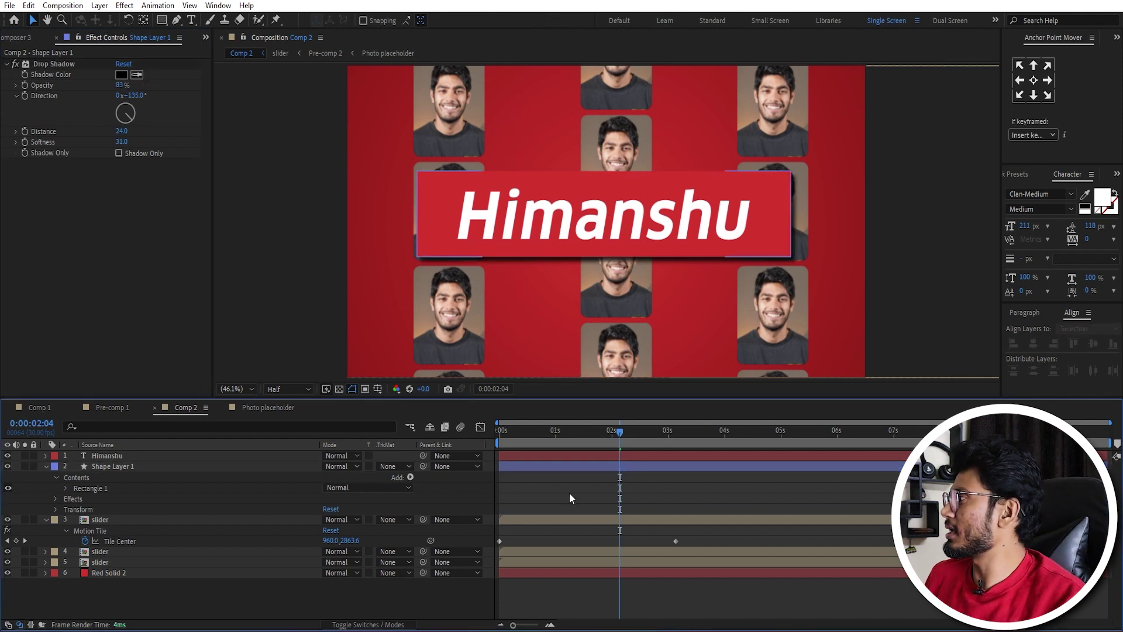
right_click(179, 594)
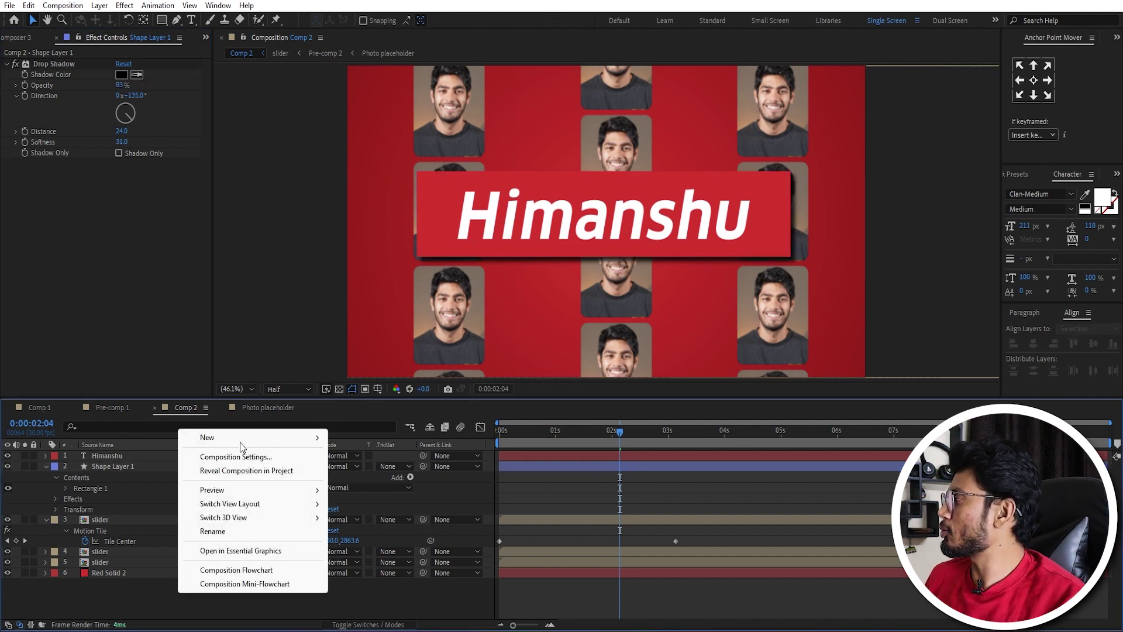
Step: Add a new adjustment layer and apply Gaussian Blur to it
mouse_move(245, 439)
left_click(374, 539)
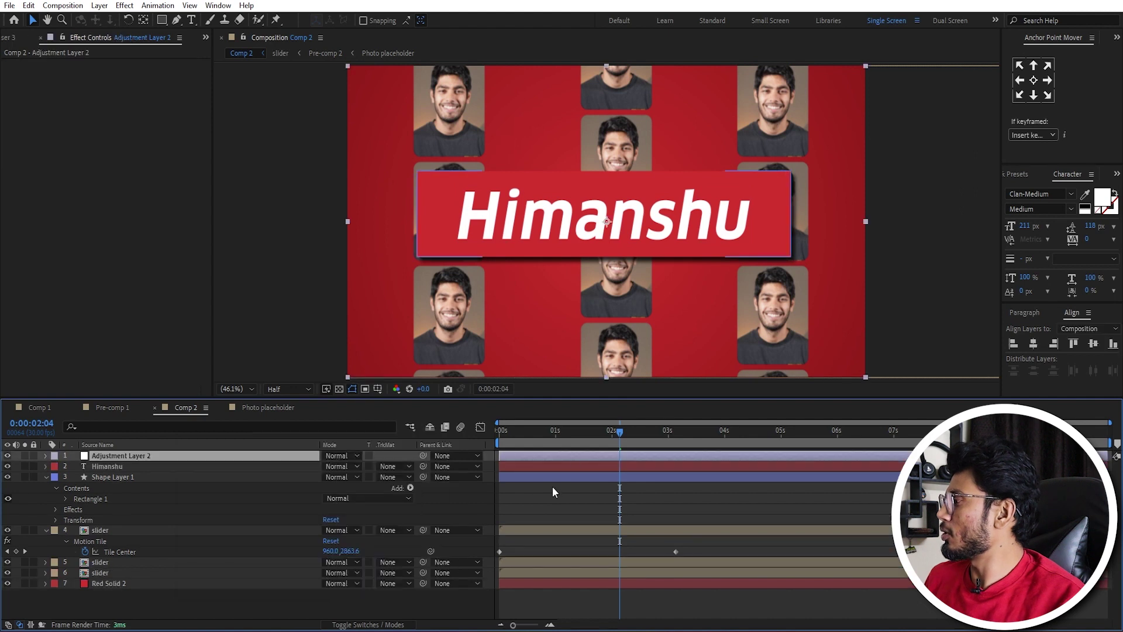
key("ctrl+space")
type("gau")
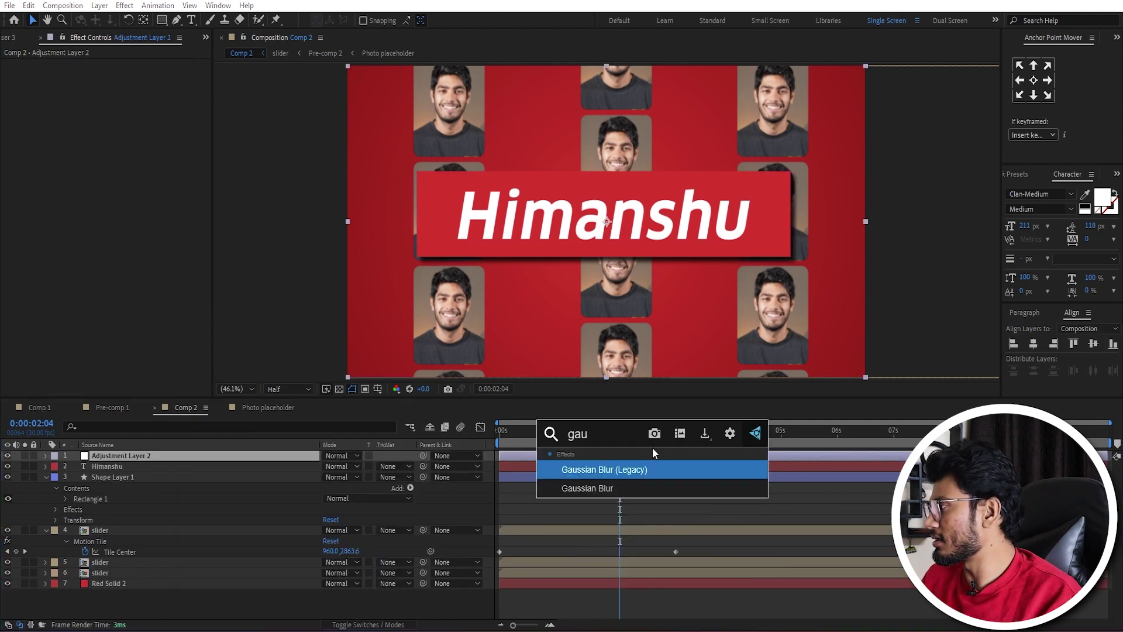
key("Down")
key("Return")
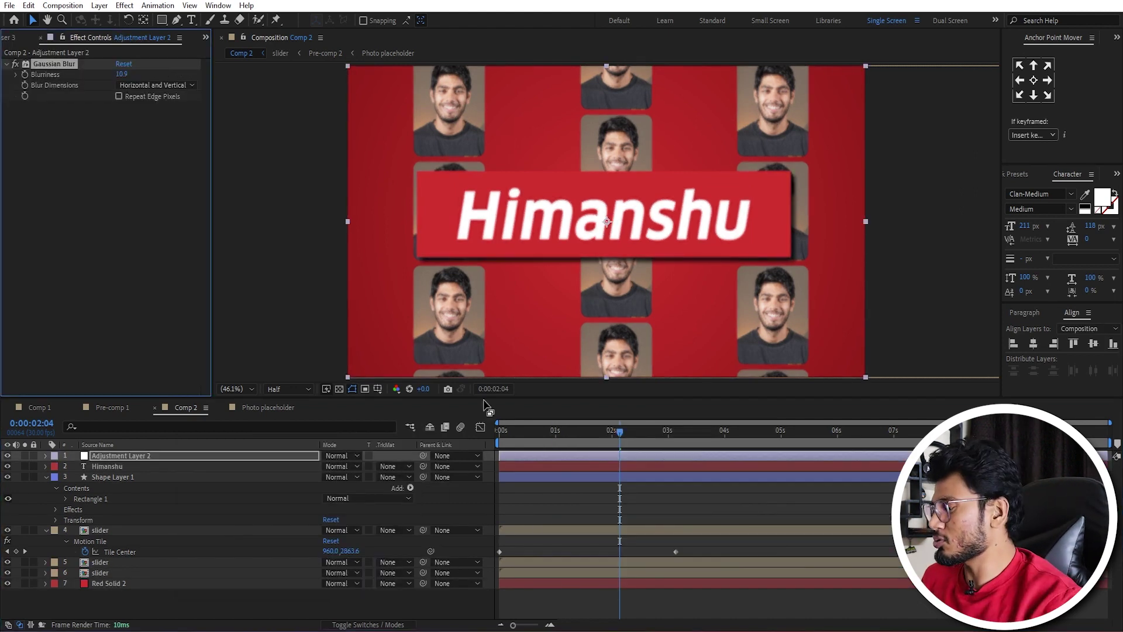
Step: Move the adjustment layer below the red banner bar, then scrub frames 11–15 to check the blur
left_click(567, 461)
key("ctrl+bracketleft")
key("ctrl+bracketleft")
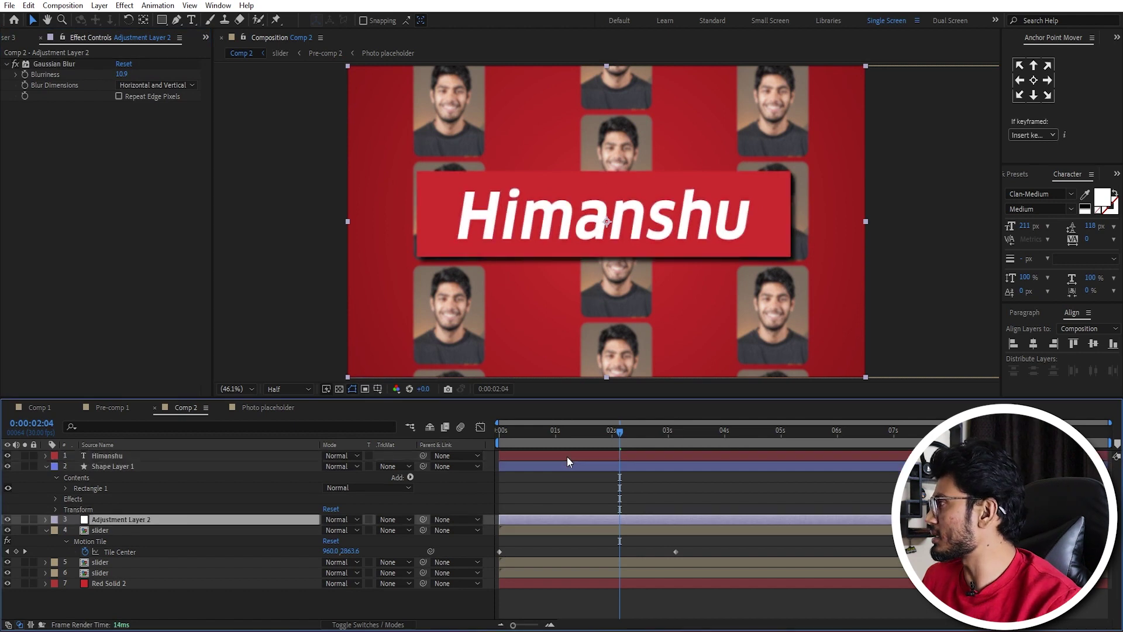
left_click(672, 487)
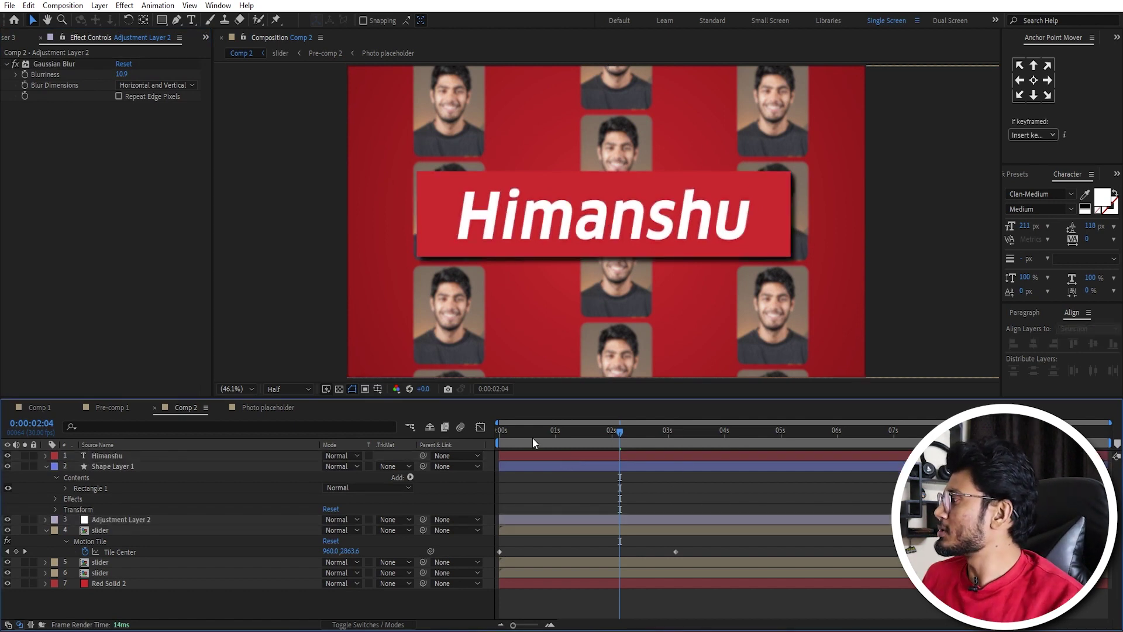
left_click(558, 437)
left_click(574, 463)
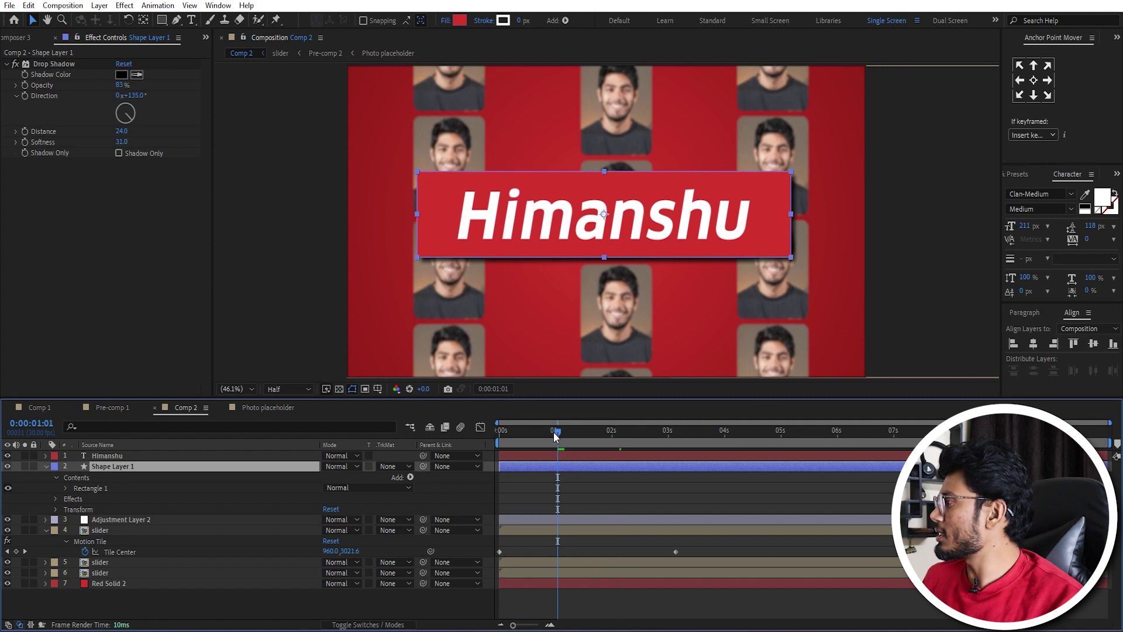
left_click_drag(557, 433, 537, 433)
left_click(518, 434)
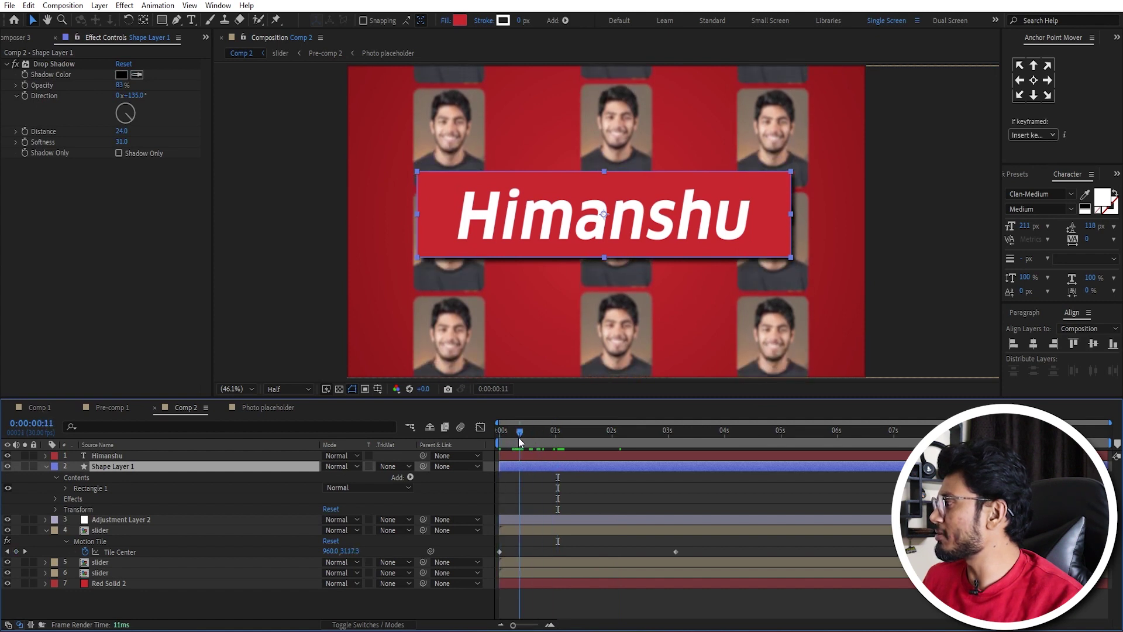
key("equal")
left_click_drag(541, 437, 557, 439)
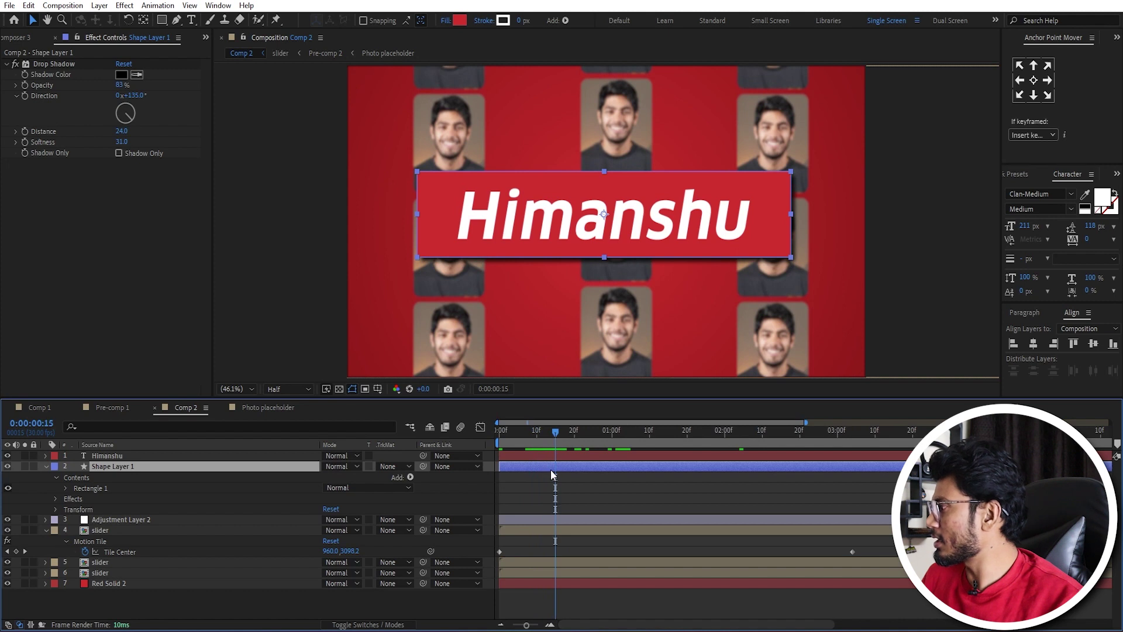
left_click(142, 455)
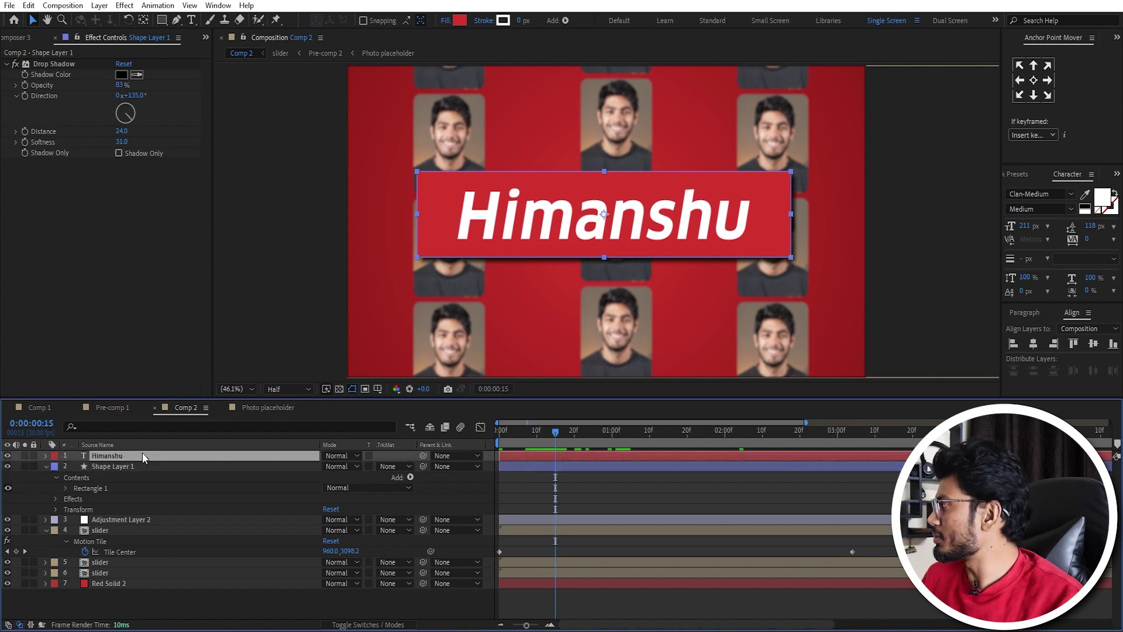
Step: Parent the Himanshu text to Shape Layer 1 and keyframe the banner's Scale at 0% on frame 0
left_click_drag(423, 455, 247, 465)
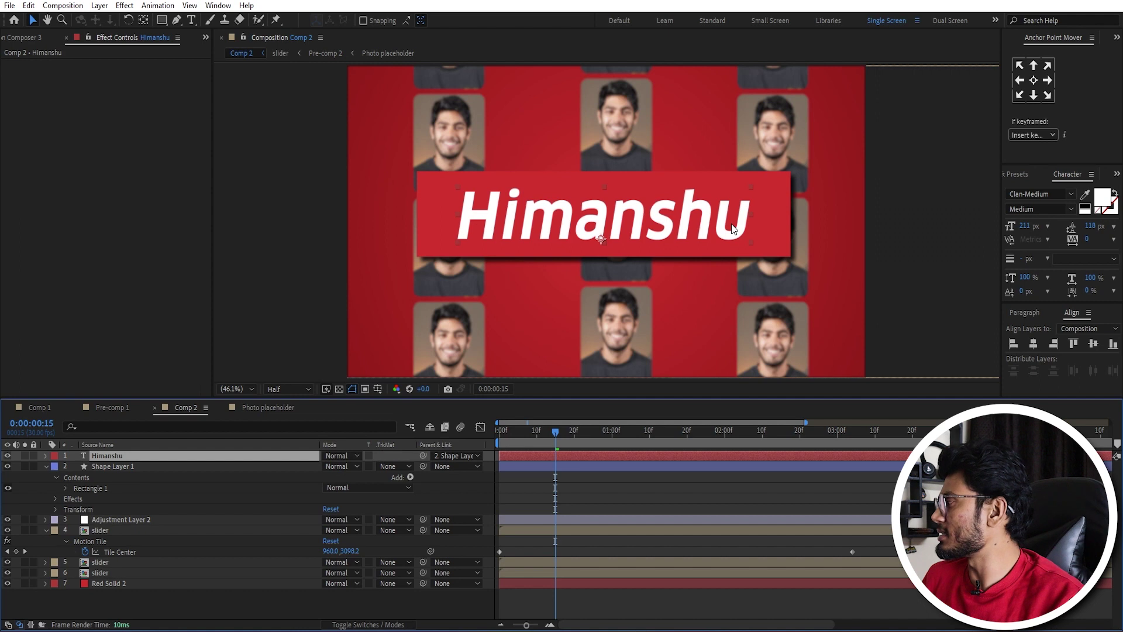
left_click(152, 465)
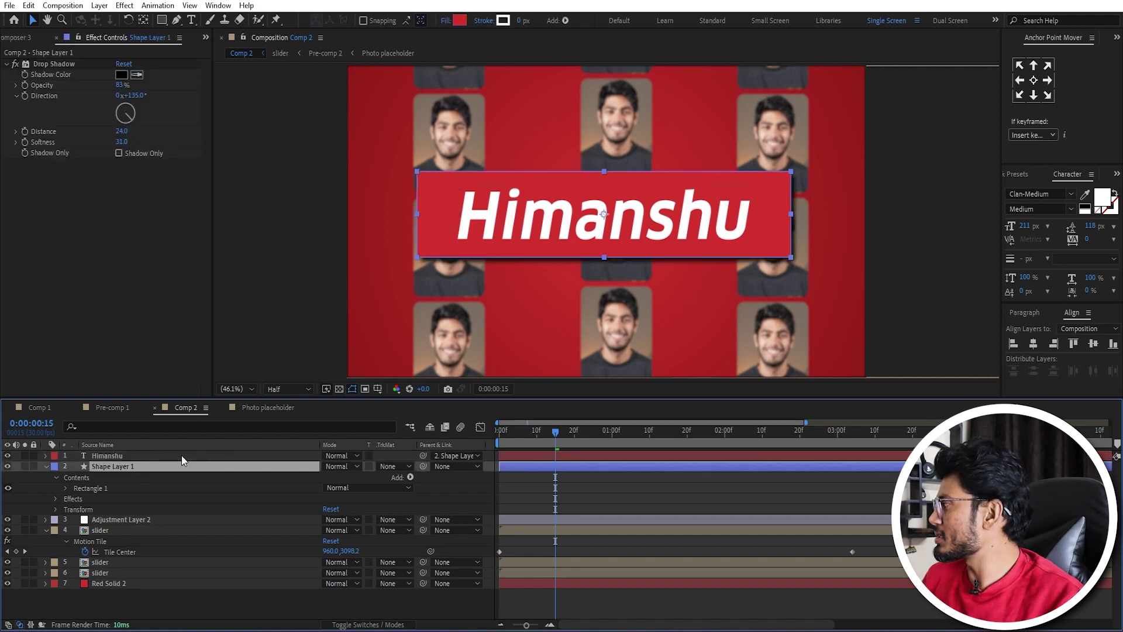
key("s")
key("Home")
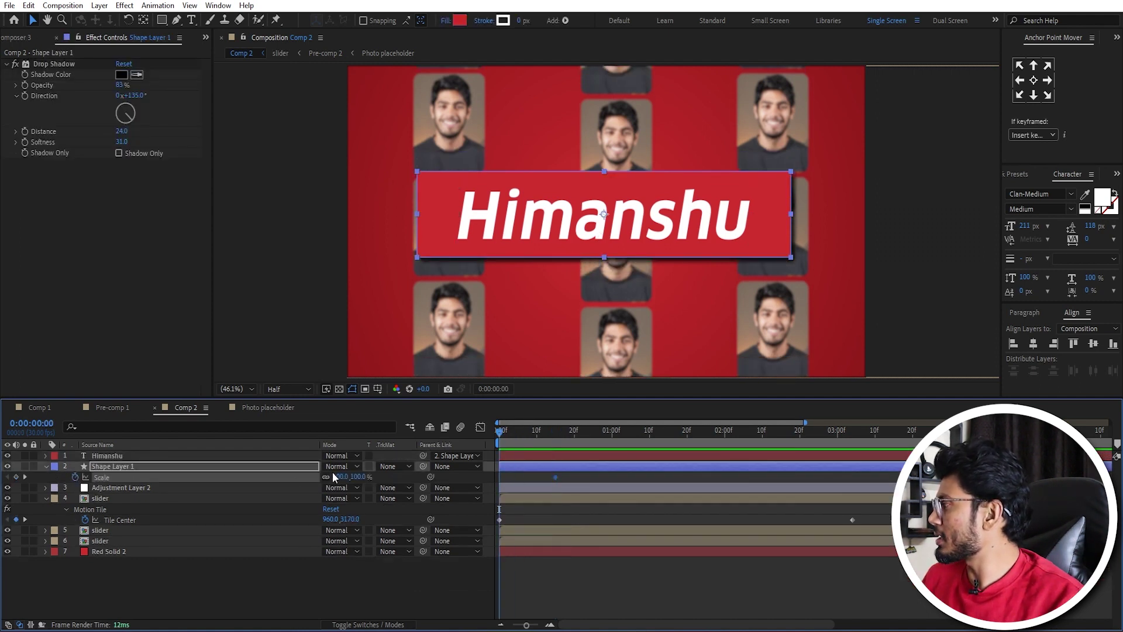
type("0")
key("Return")
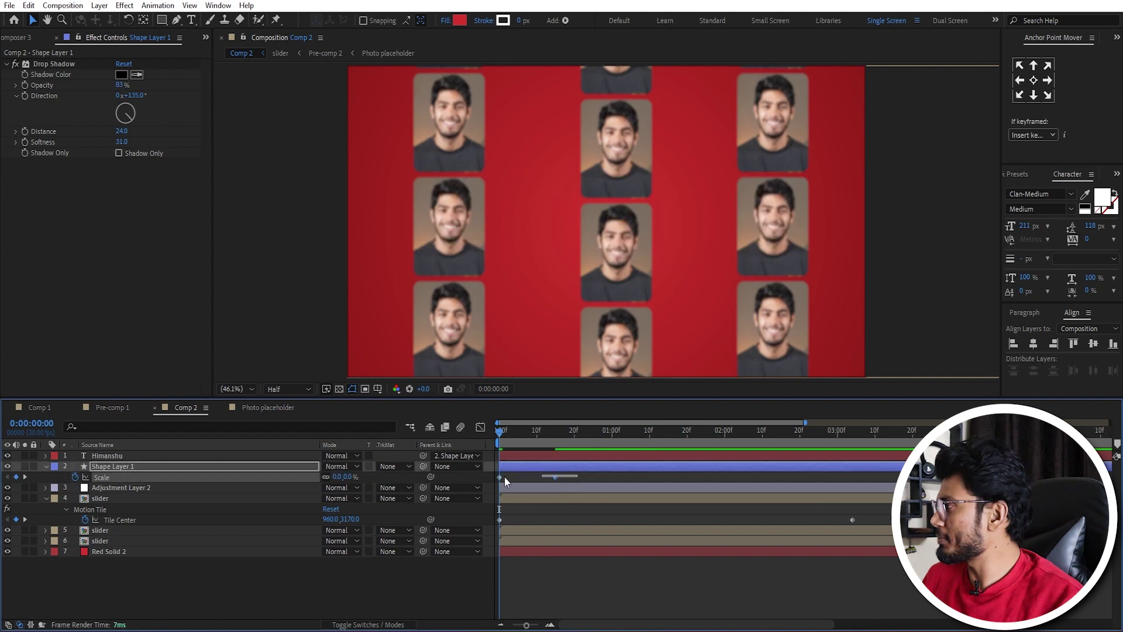
key("space")
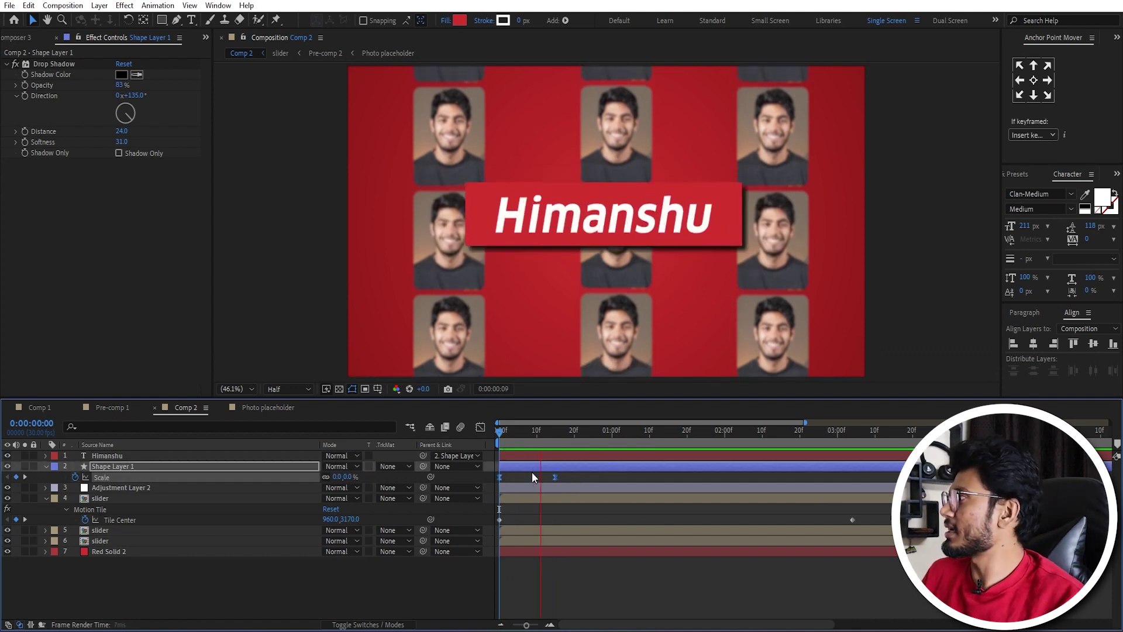
key("space")
key("space")
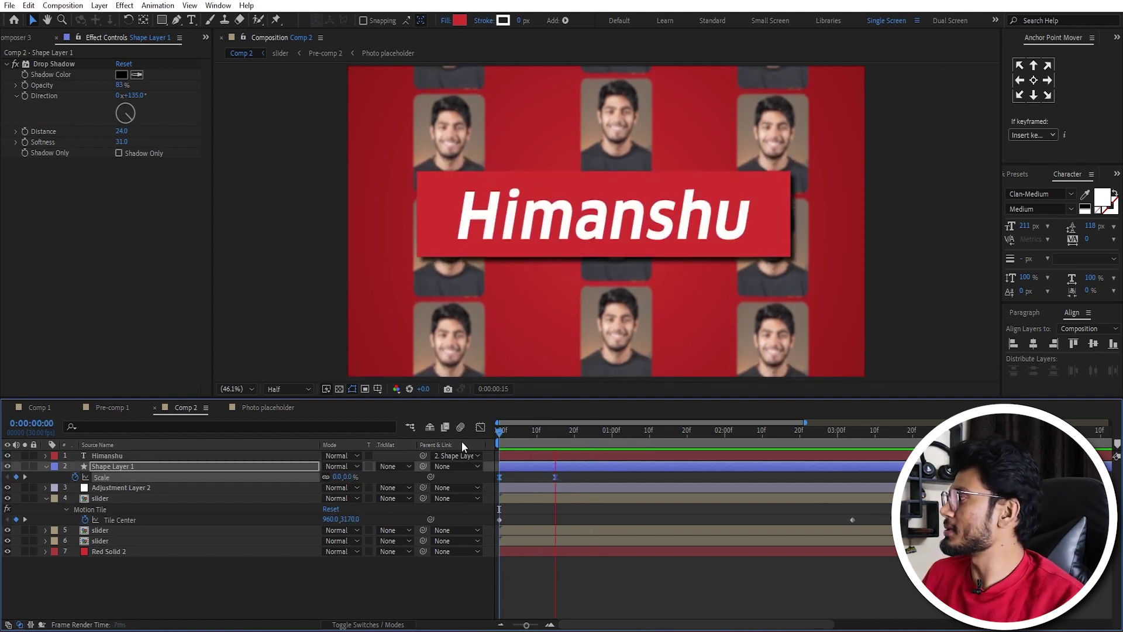
Step: Ease the banner's scale-up in the Graph Editor's speed graph to about 82% influence
left_click(479, 429)
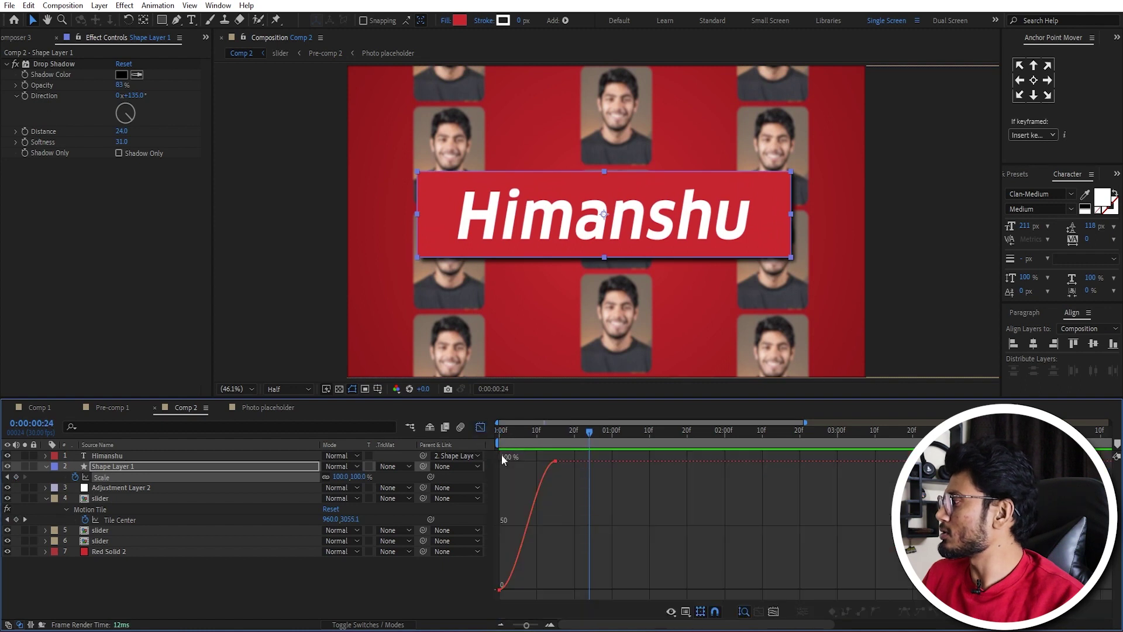
right_click(570, 484)
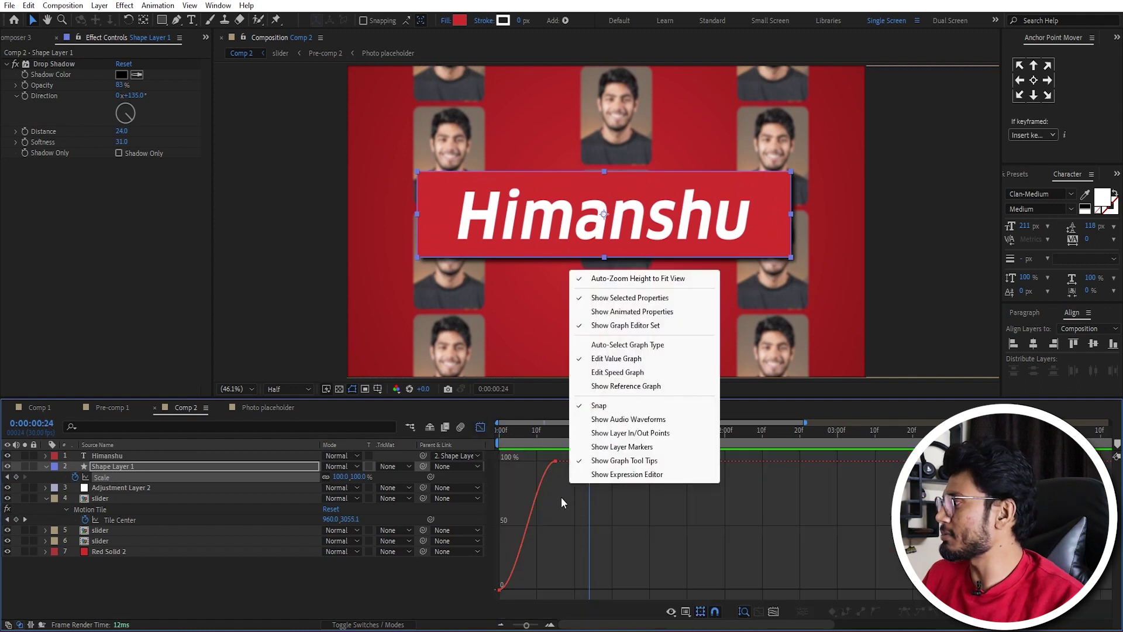
left_click(482, 426)
left_click(482, 426)
right_click(573, 493)
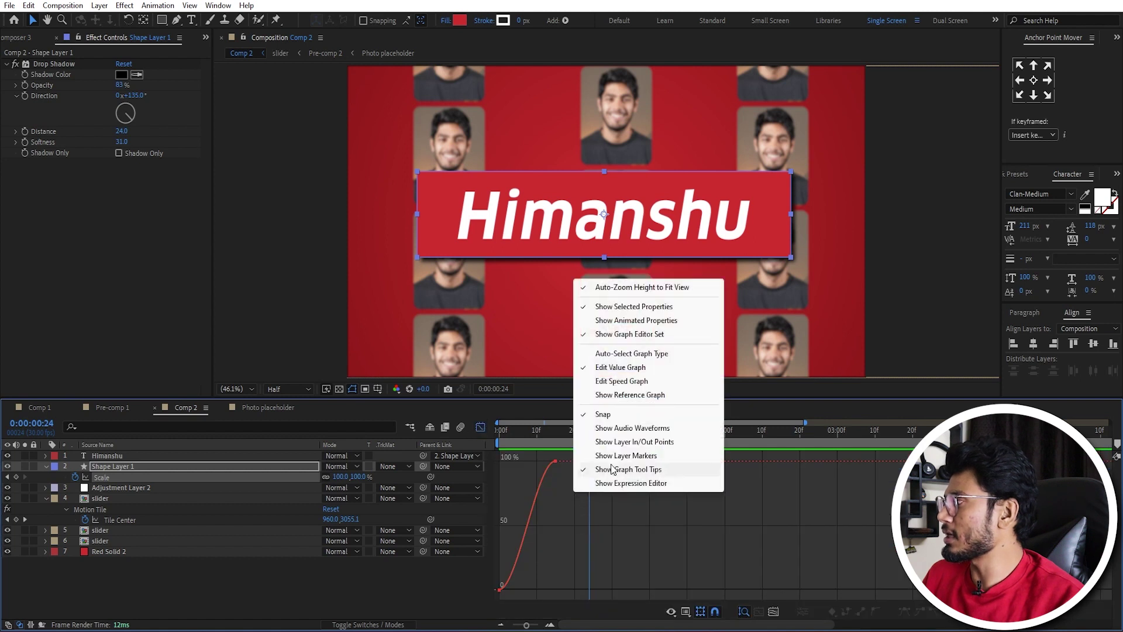
left_click(615, 383)
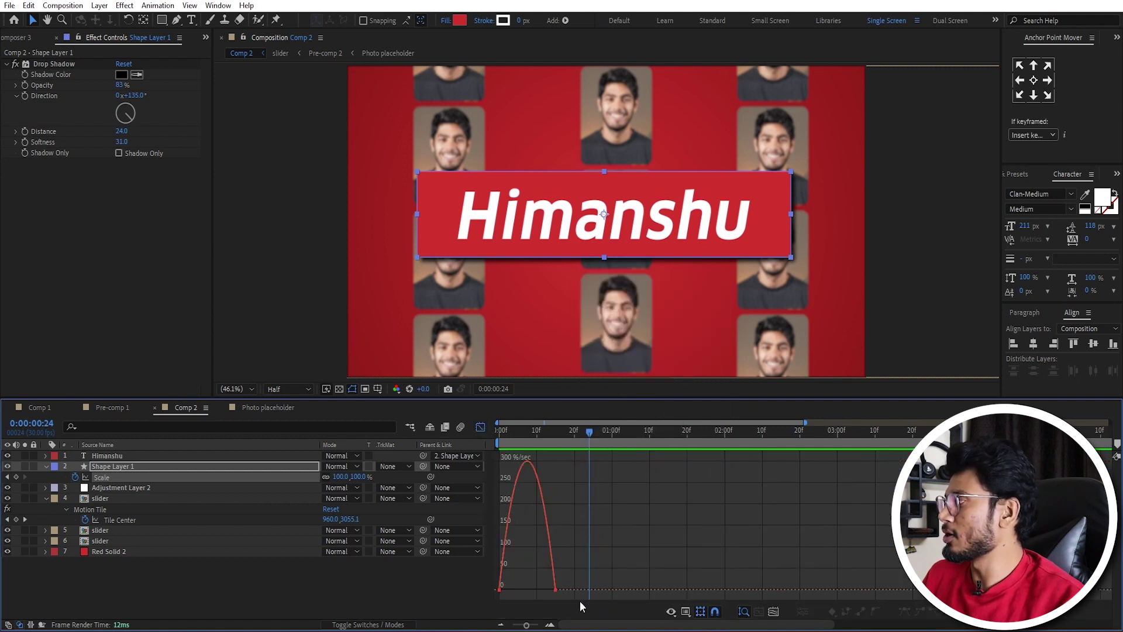
mouse_move(579, 571)
left_mouse_down()
mouse_move(520, 598)
mouse_move(551, 590)
mouse_move(532, 590)
left_mouse_up()
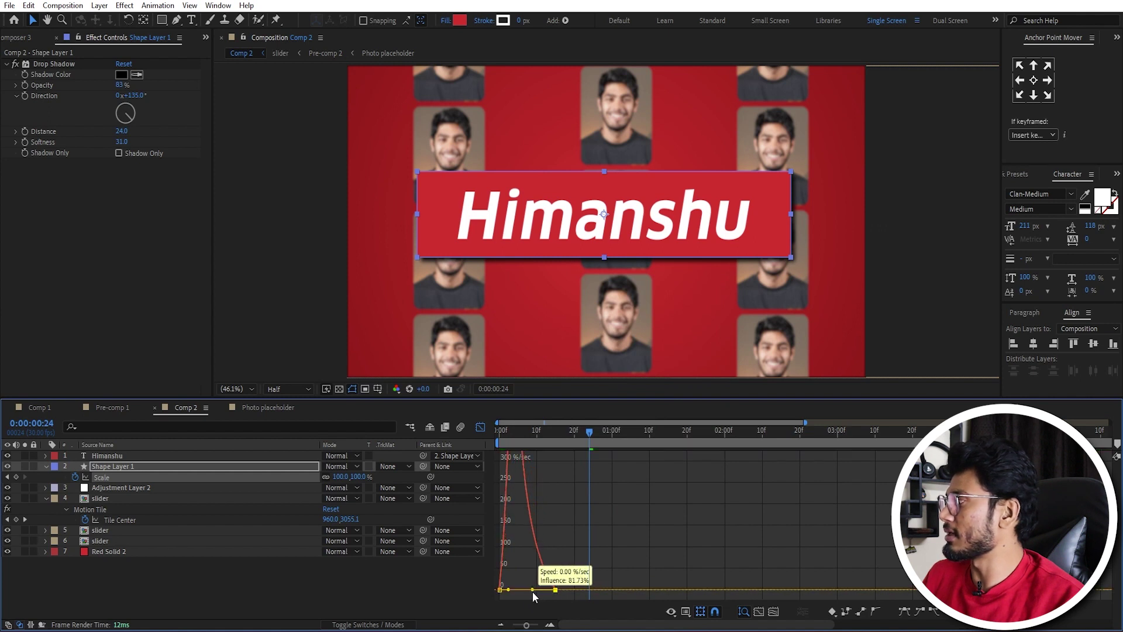
left_click(480, 427)
key("space")
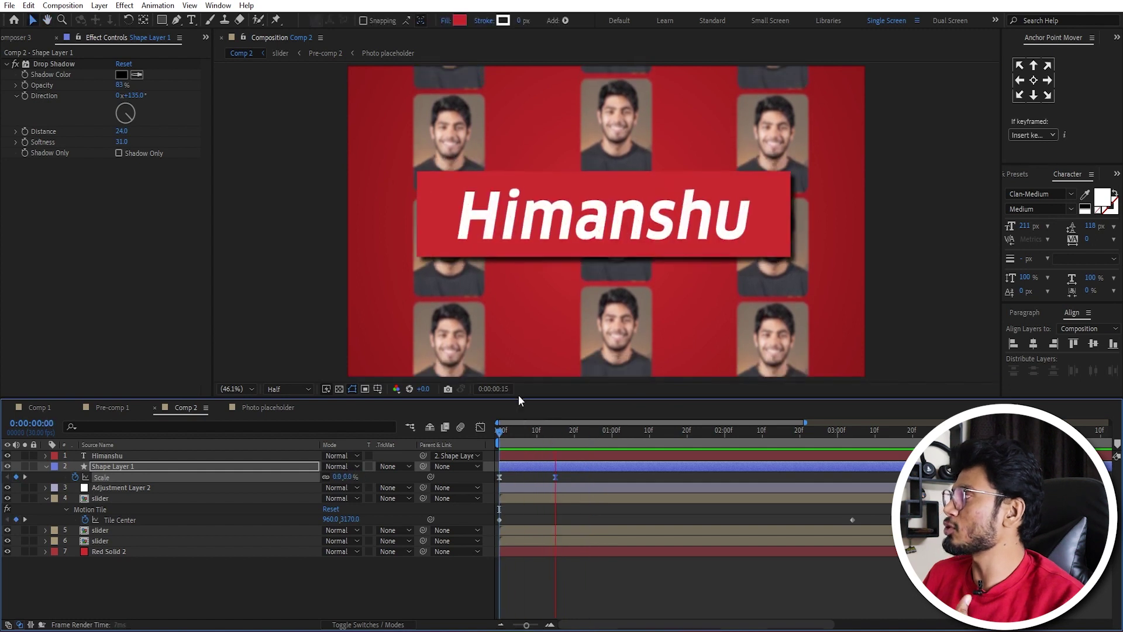
Step: Delay the Himanshu text and banner layers to start about one second in
key("space")
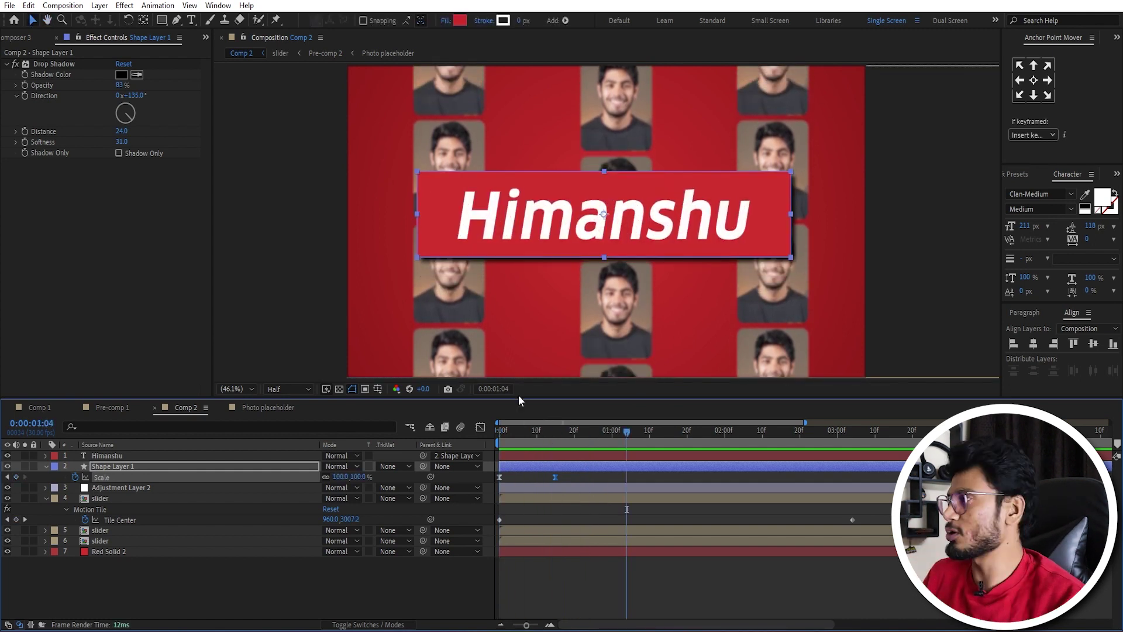
key("Home")
left_click(557, 454, "shift")
left_click_drag(549, 467, 623, 466)
key("space")
key("space")
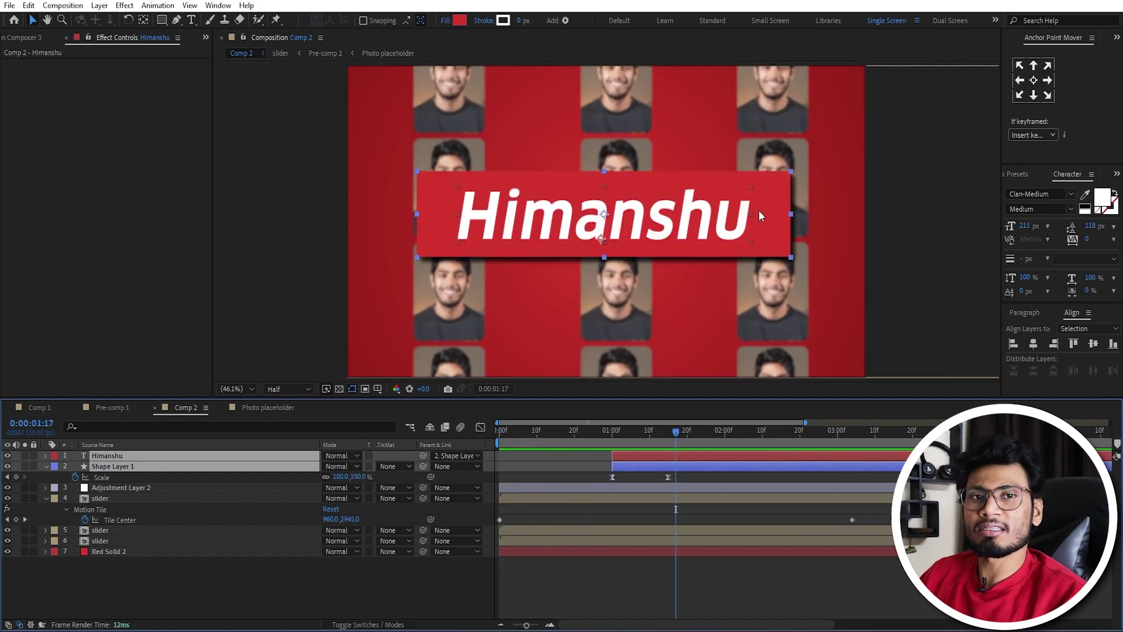
Step: Keyframe the adjustment layer's Blurriness from 0 and shift the blur animation to start near 1:00
left_click(614, 431)
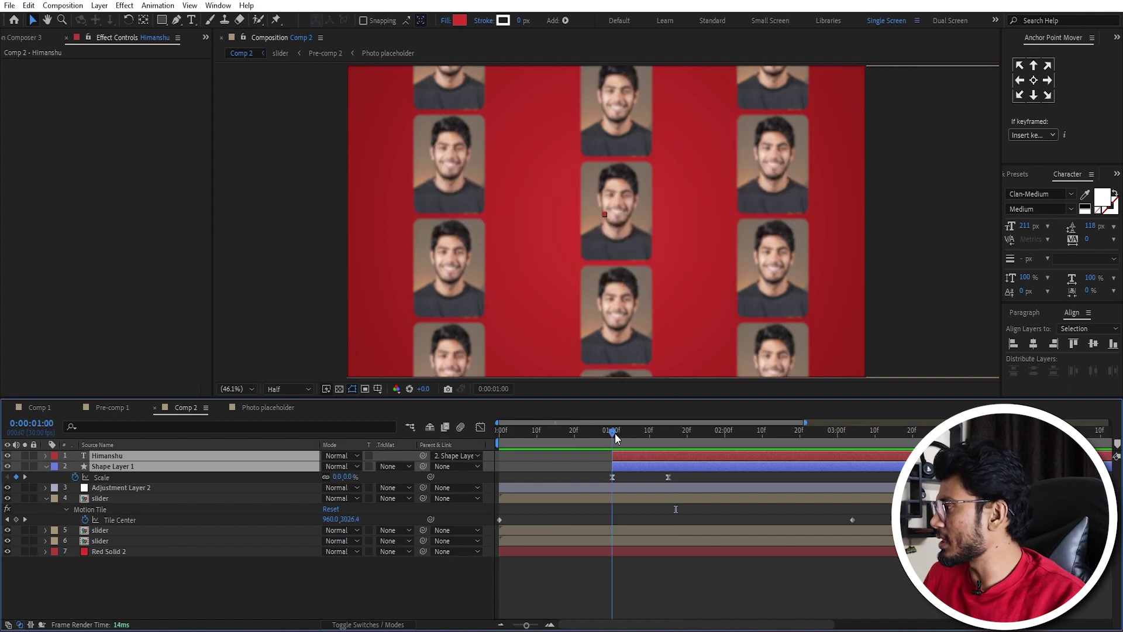
left_click(595, 488)
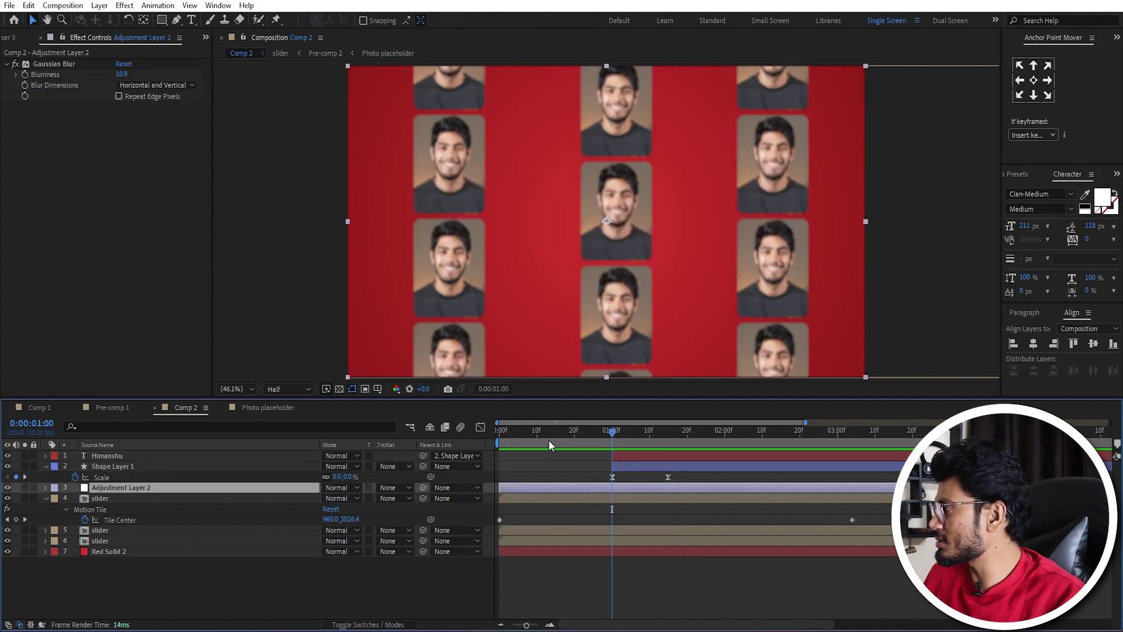
left_click(538, 431)
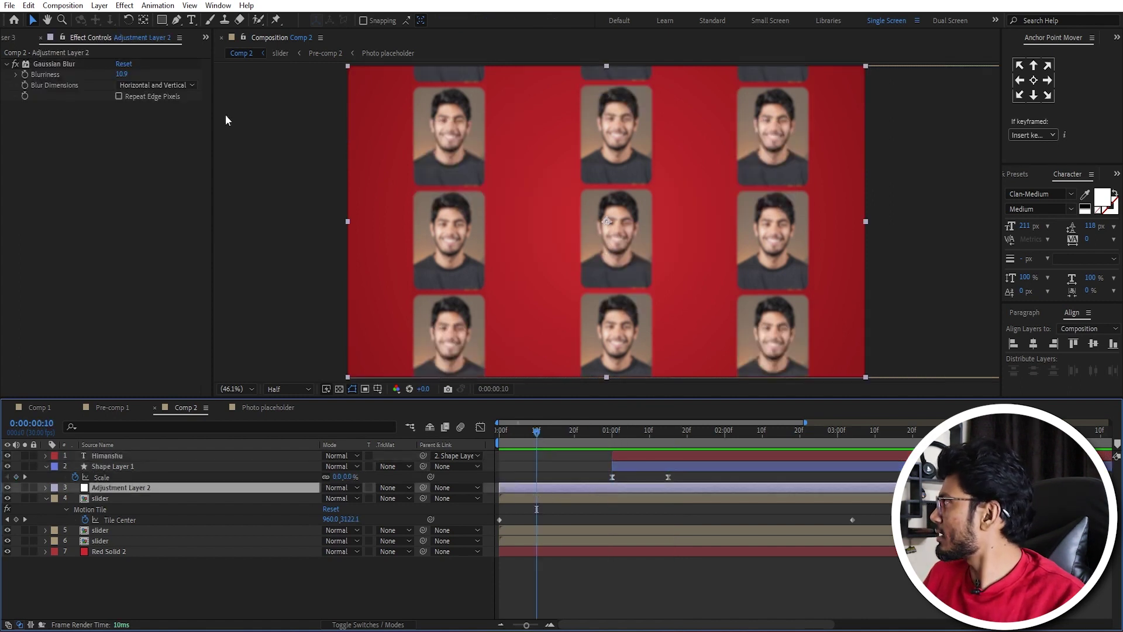
left_click(25, 76)
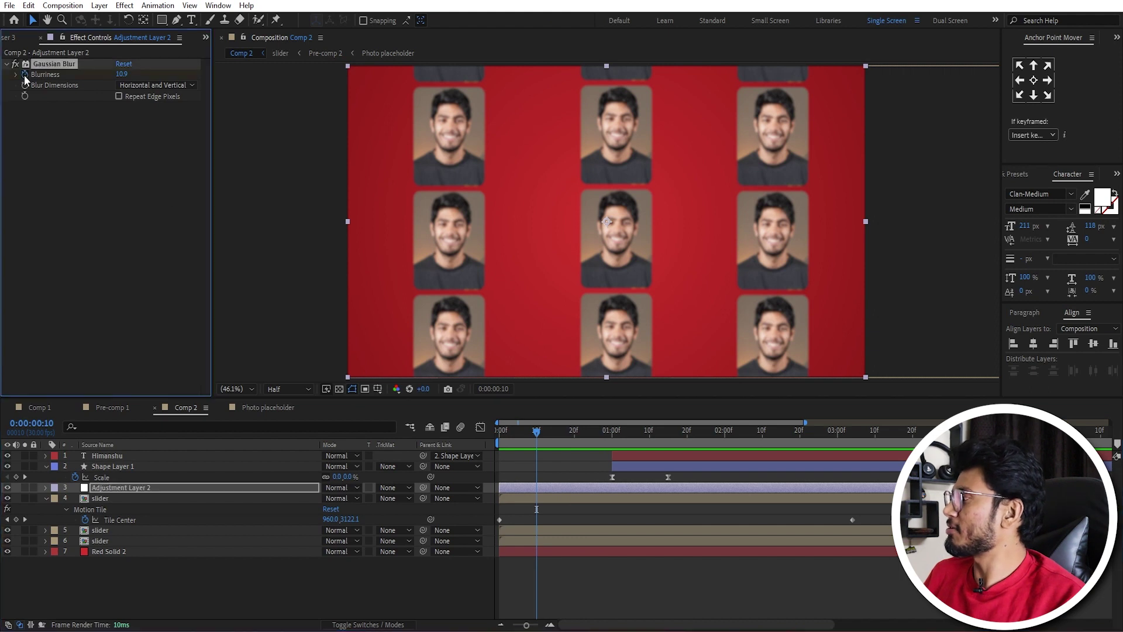
left_click_drag(536, 424, 473, 439)
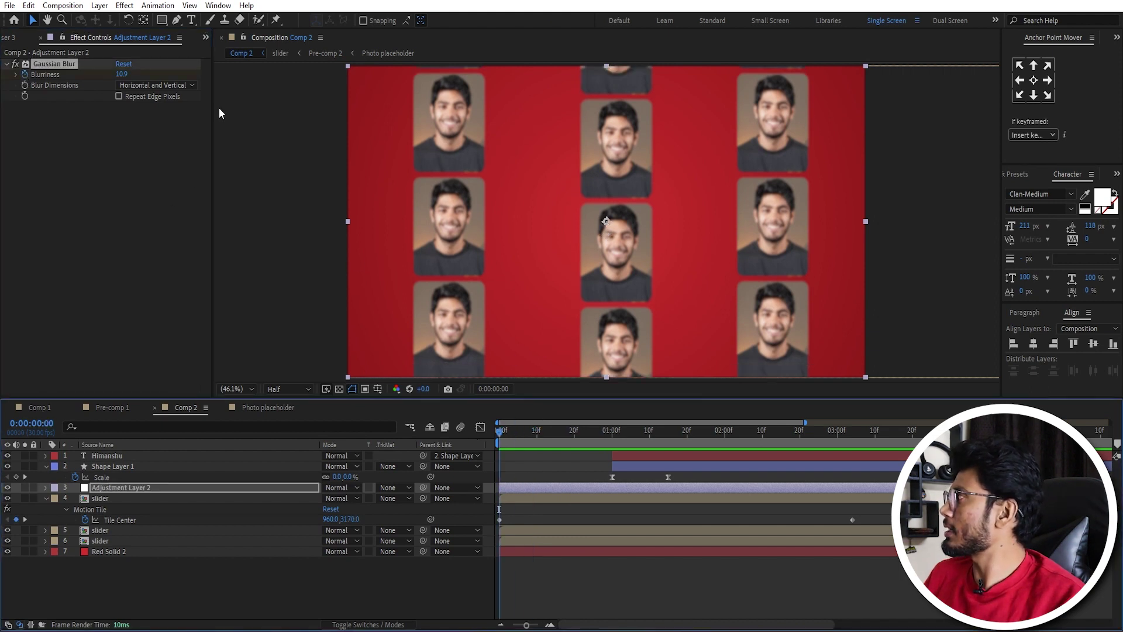
left_click_drag(131, 81, 76, 81)
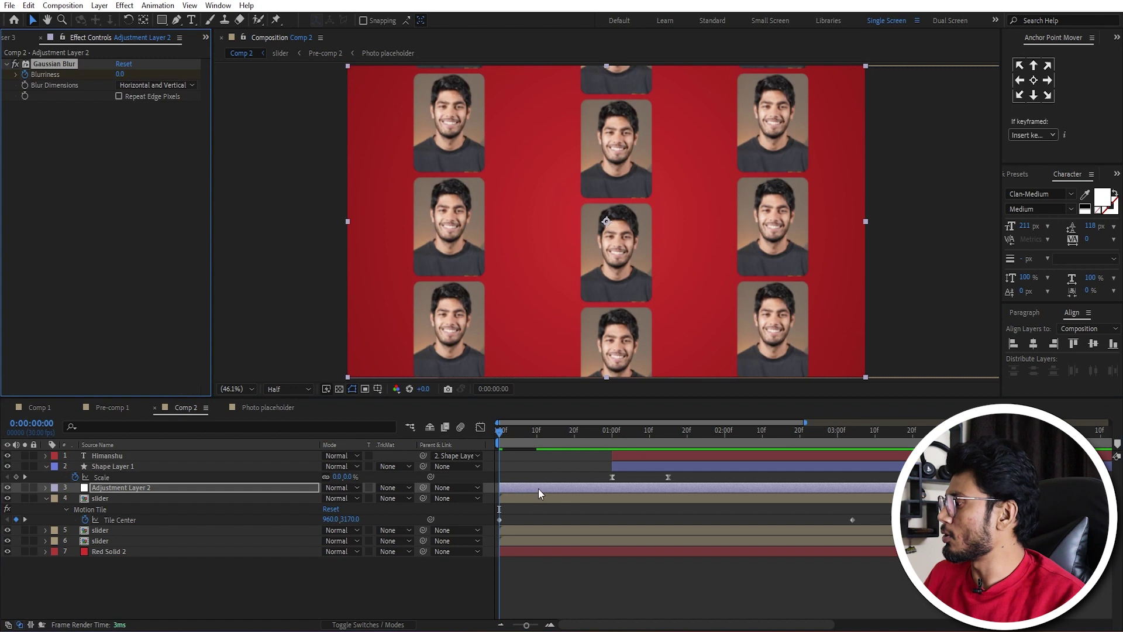
key("u")
left_click_drag(539, 489, 653, 488)
key("space")
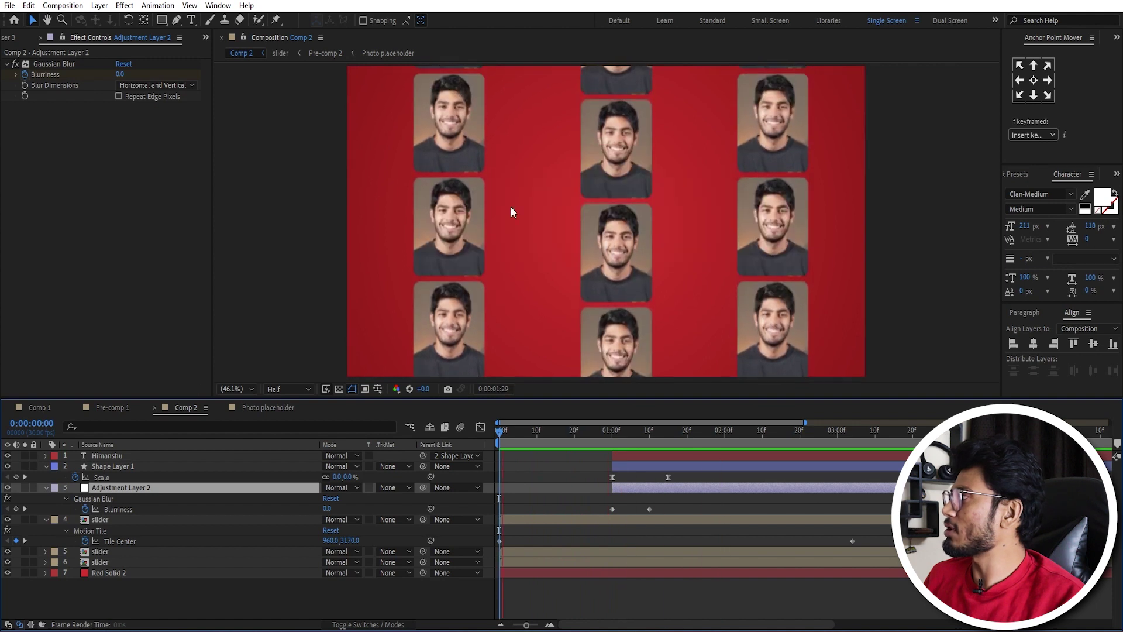
Step: Raise the final Blurriness keyframe at 1:10 to about 14.7 and preview the result
left_click(525, 430)
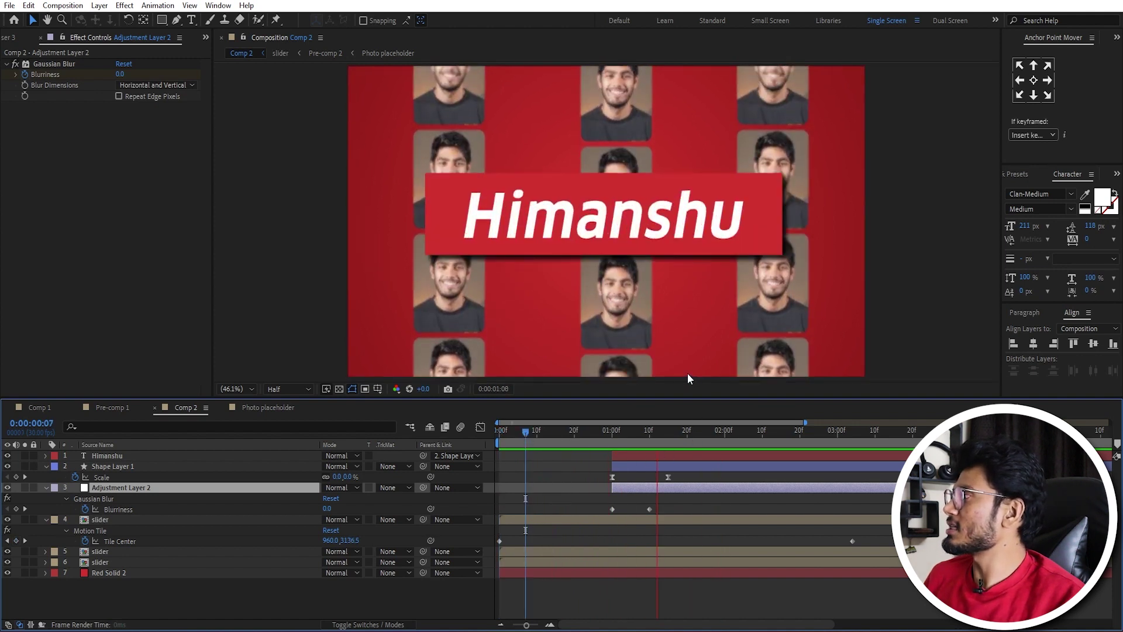
left_click(649, 431)
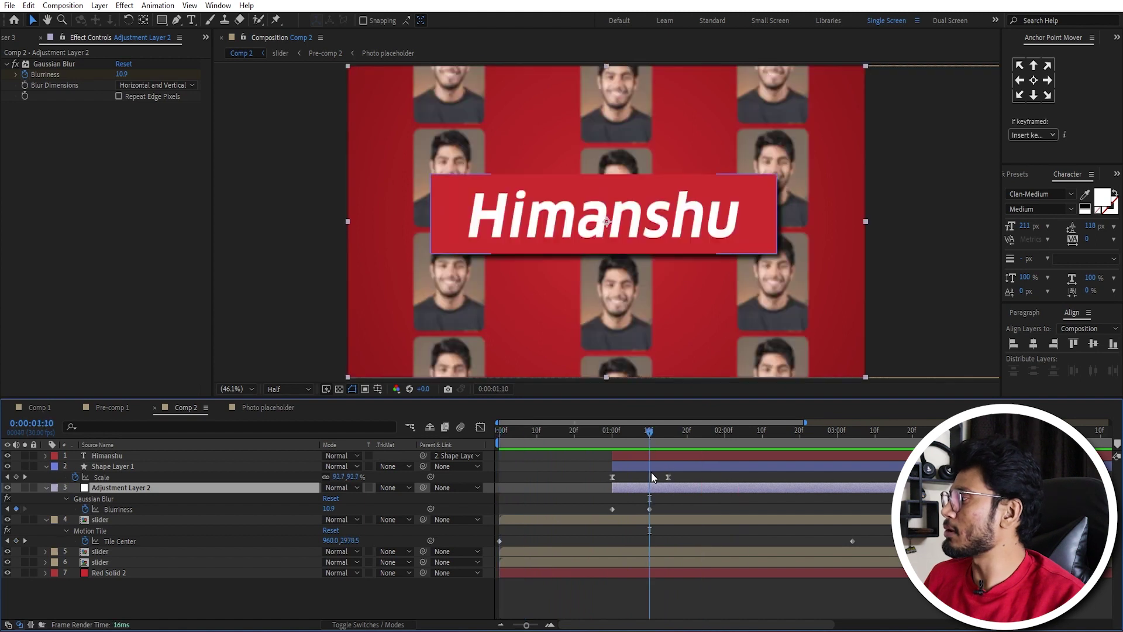
left_click_drag(123, 75, 143, 76)
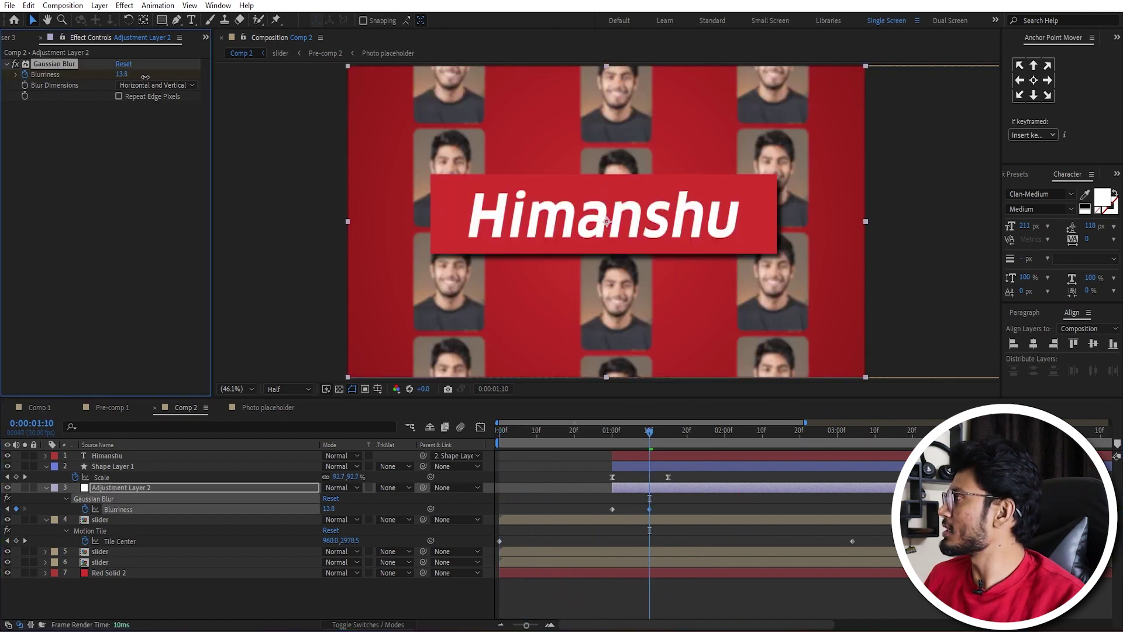
key("space")
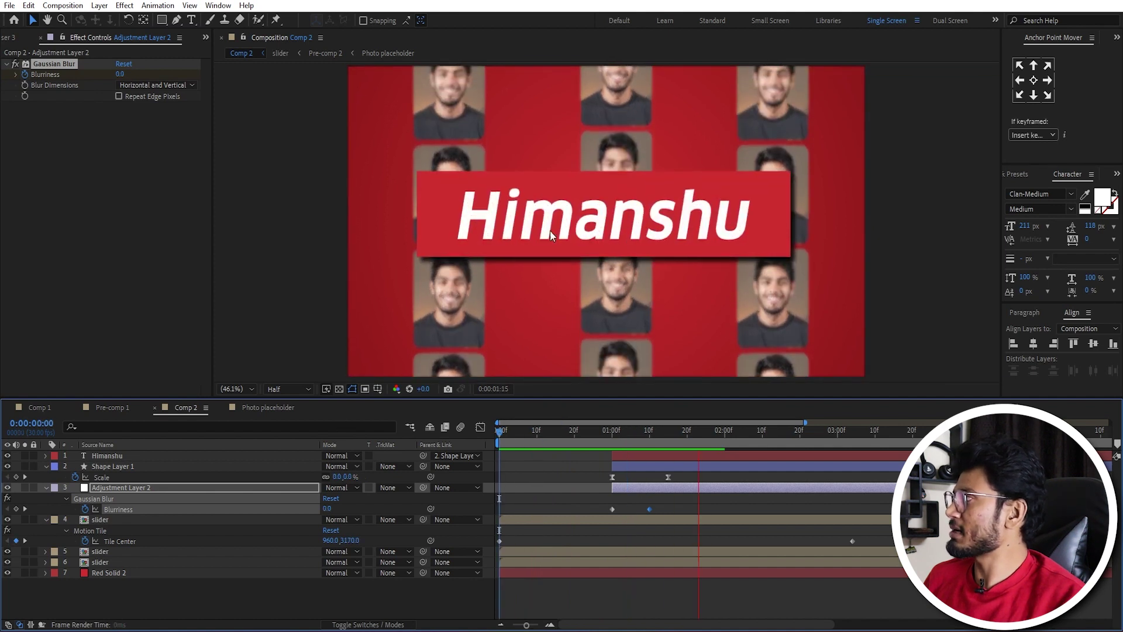
key("space")
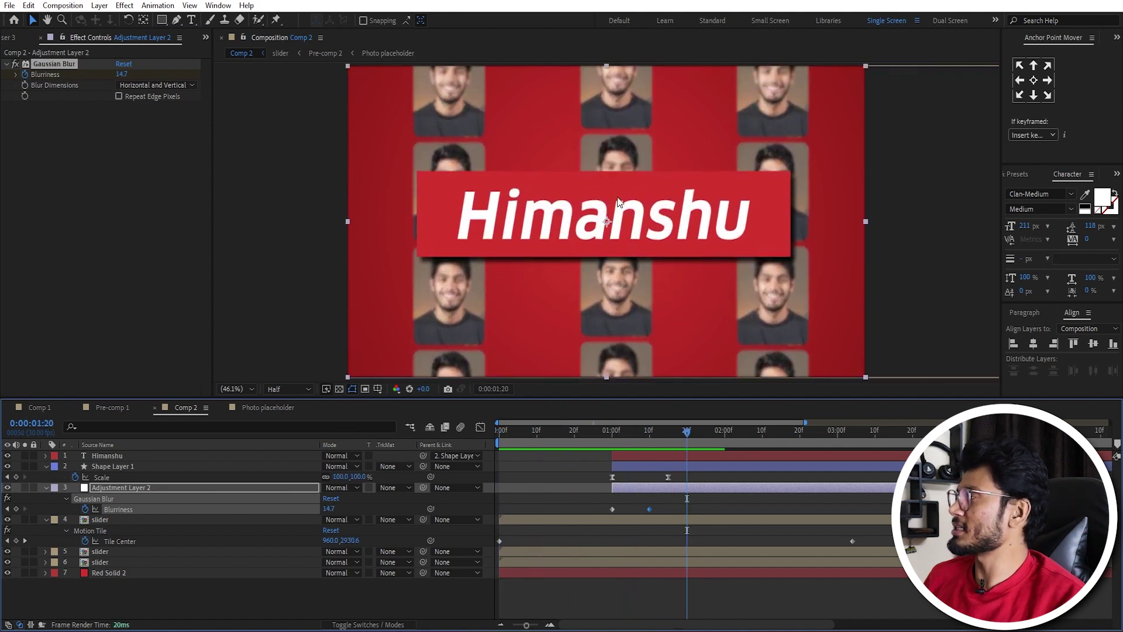
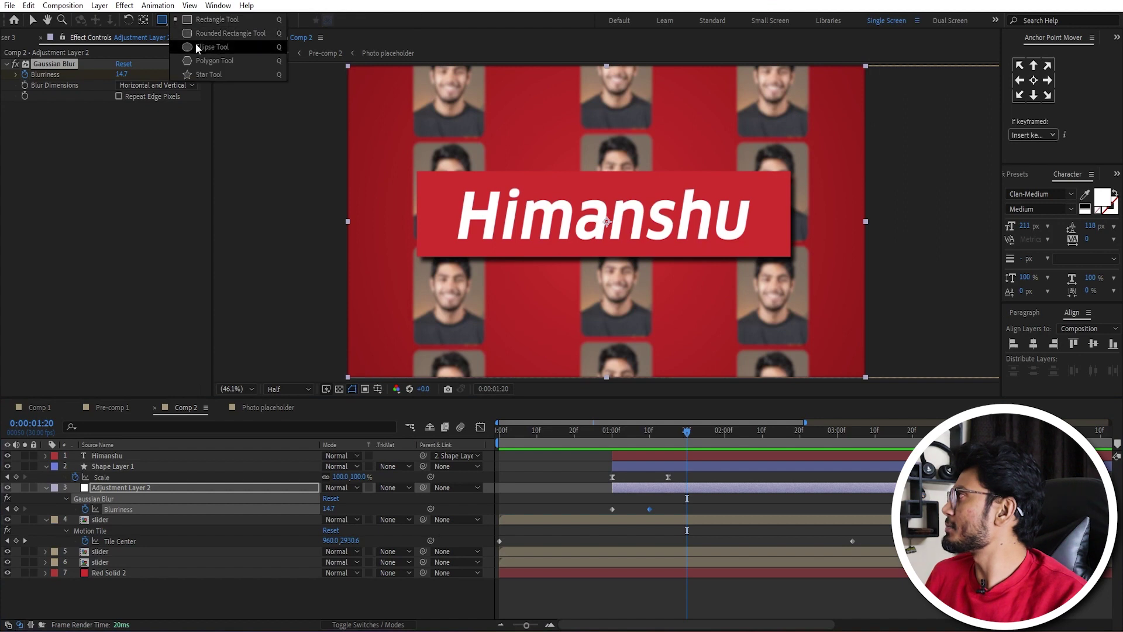
Step: Draw a circle over the middle-left photo at frame 13 with the Ellipse tool
left_click_drag(164, 20, 195, 43)
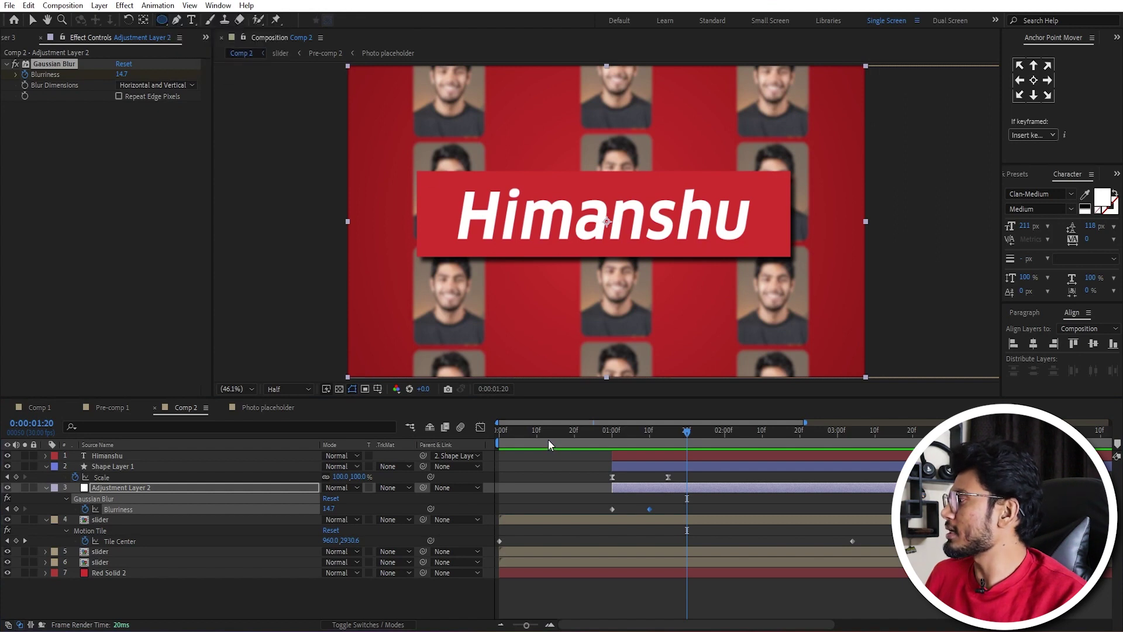
left_click(549, 445)
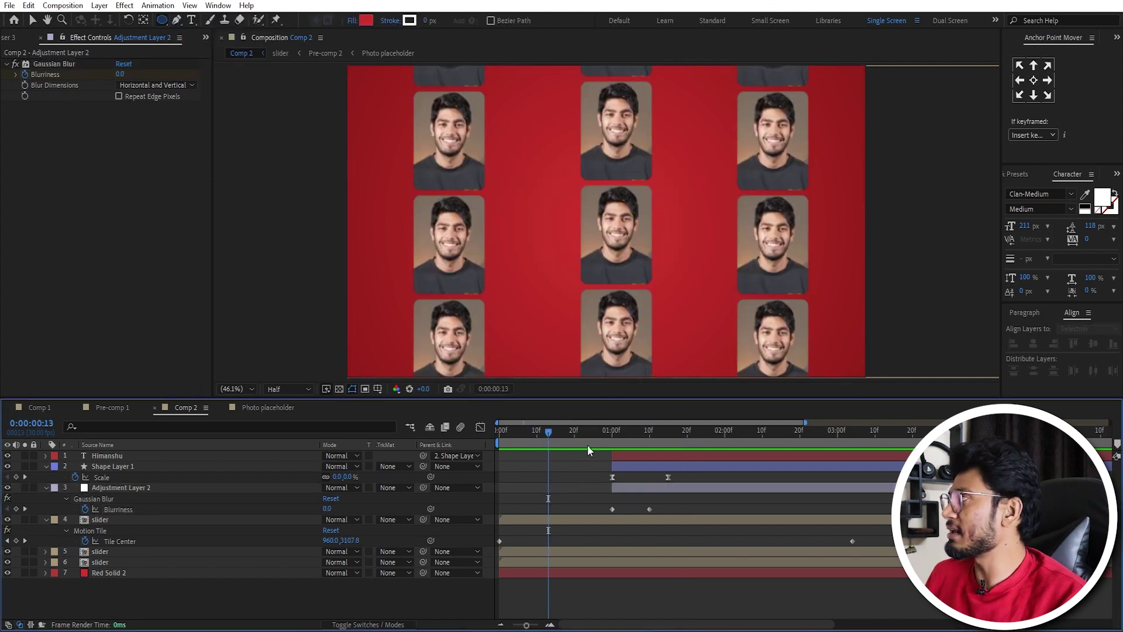
left_click_drag(417, 193, 485, 261)
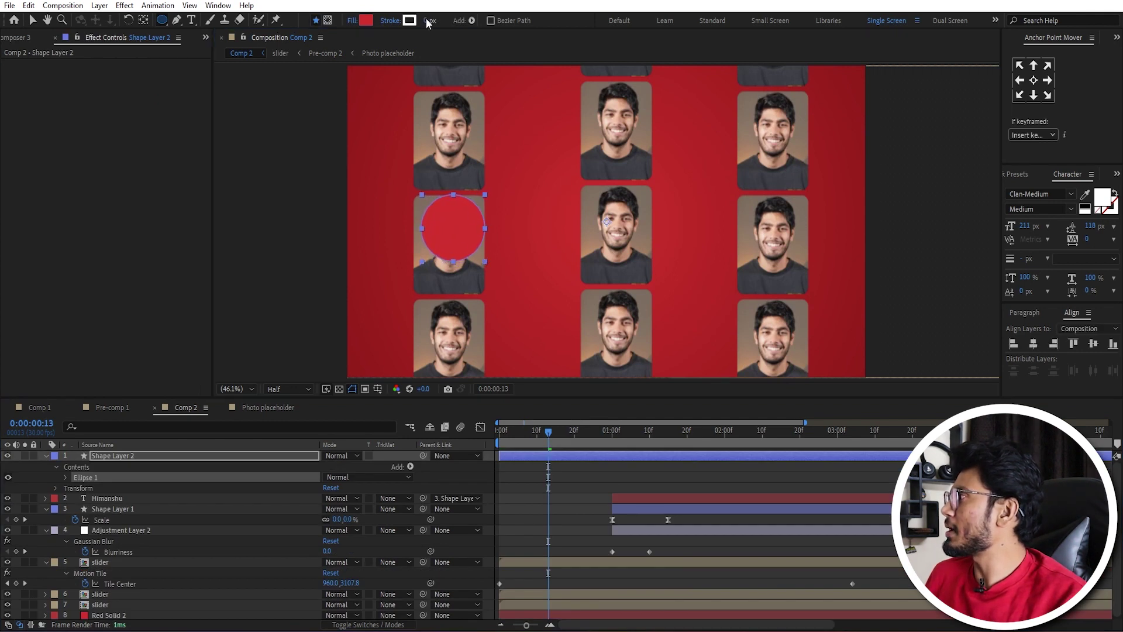
Step: Give the circle an 8 px white outline with no fill, and select its shape layer
left_click_drag(427, 22, 433, 21)
left_click(351, 20)
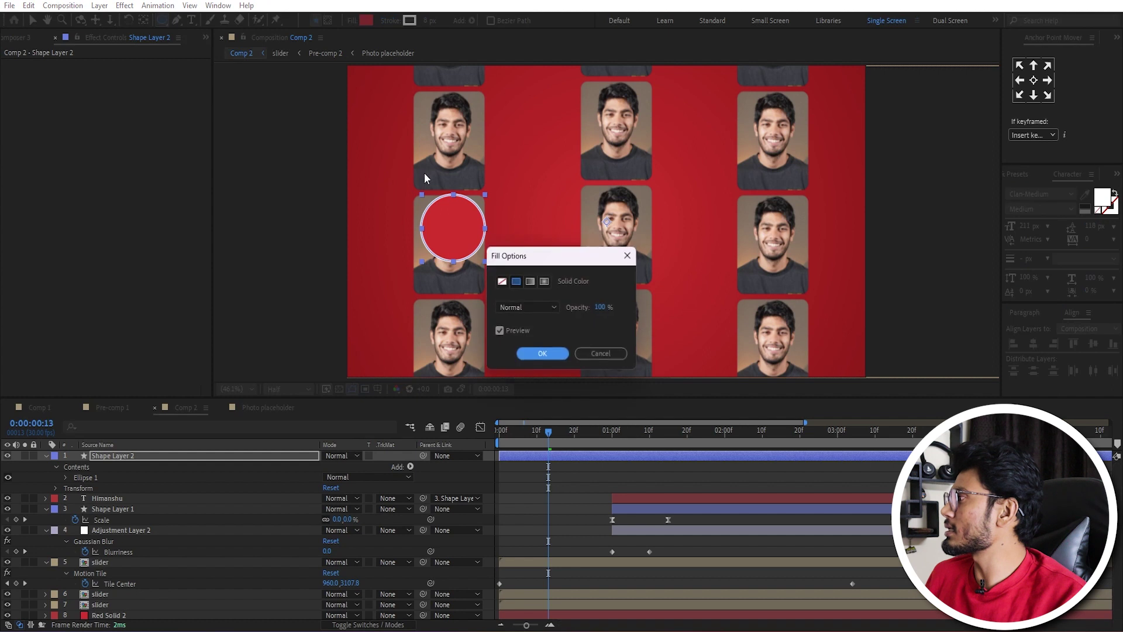
left_click(502, 281)
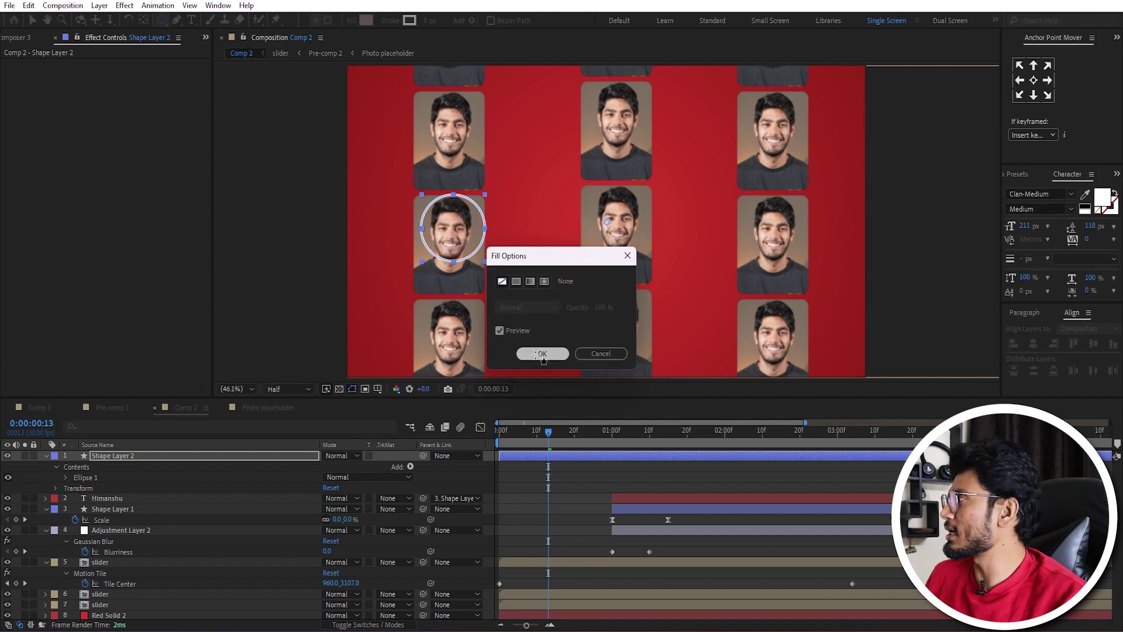
left_click(561, 354)
left_click(550, 454)
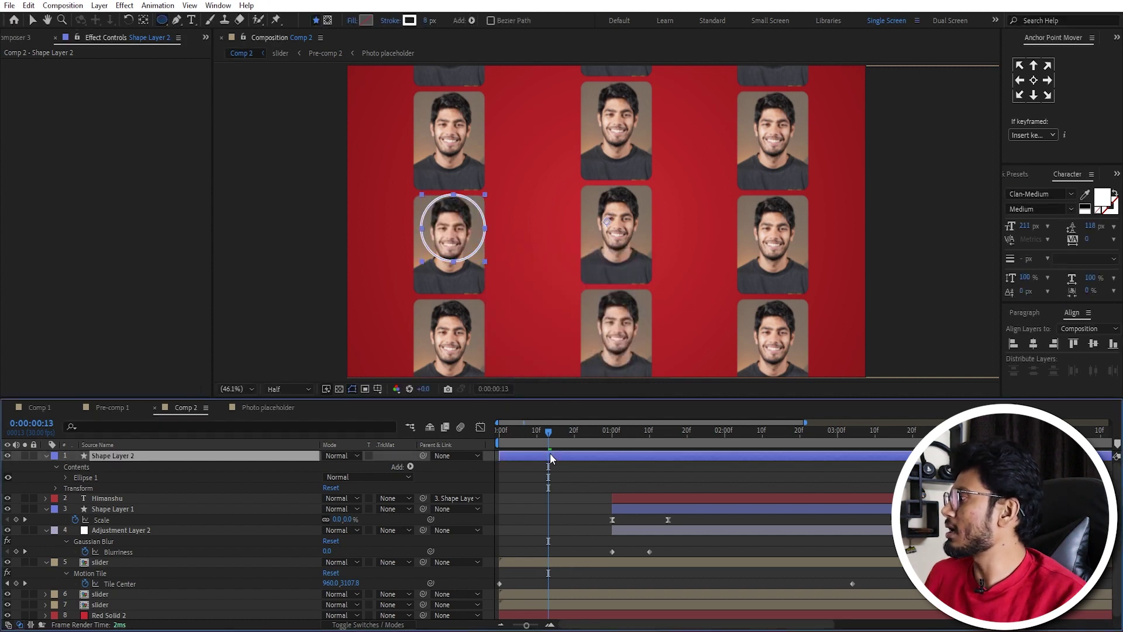
Step: Add Trim Paths to the circle and keyframe its End value from the first frame
left_click(472, 21)
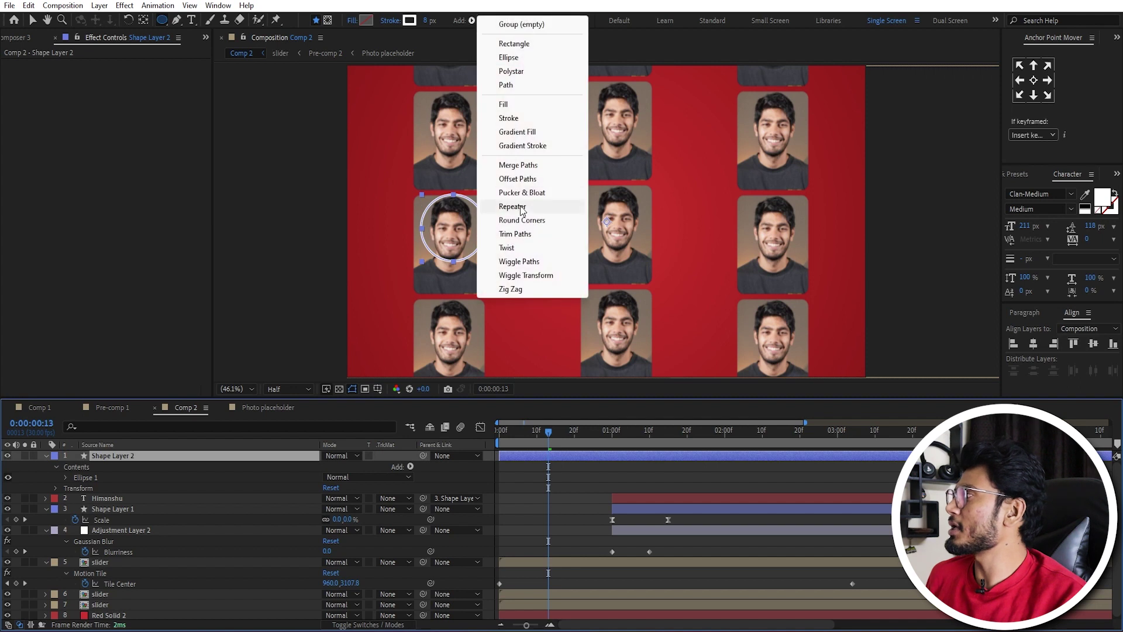
left_click(515, 234)
left_click(65, 488)
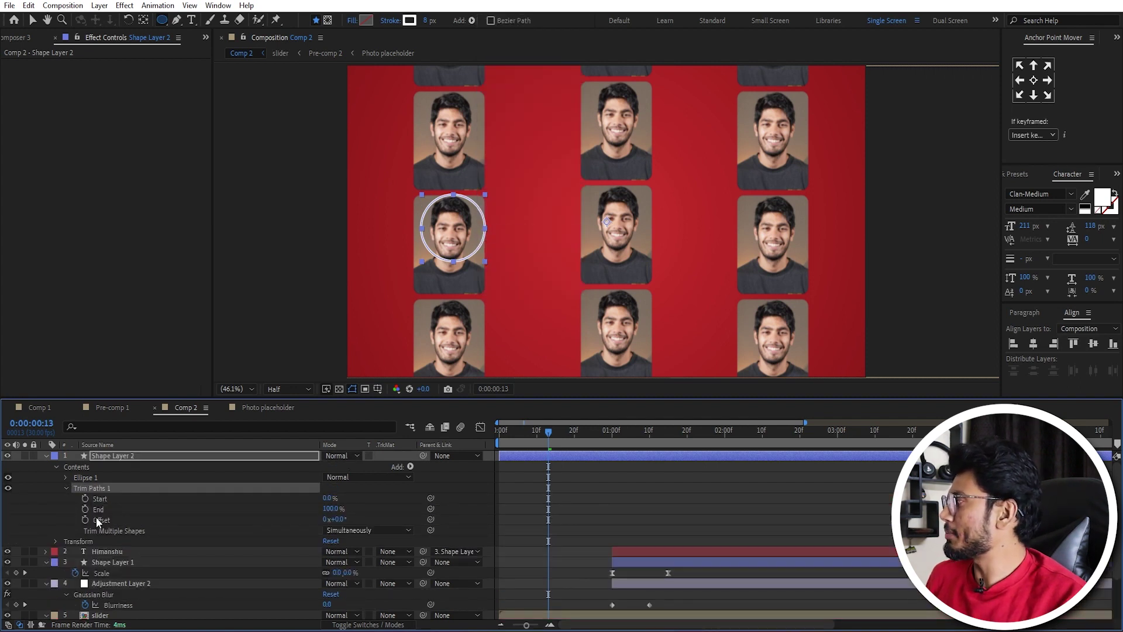
left_click(94, 510)
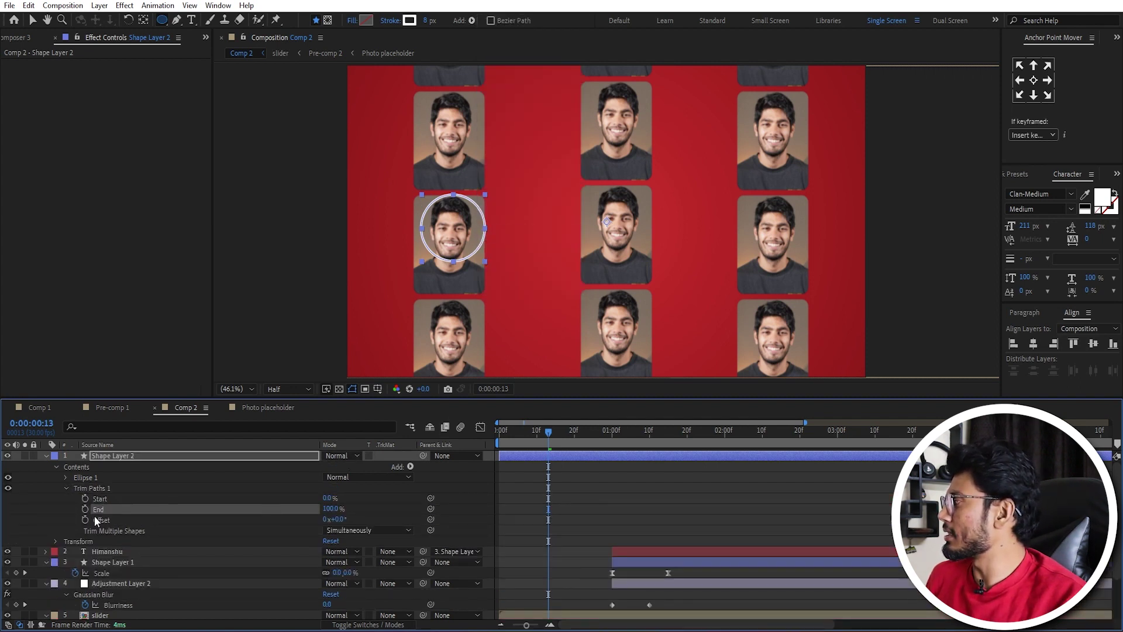
left_click_drag(547, 432, 503, 431)
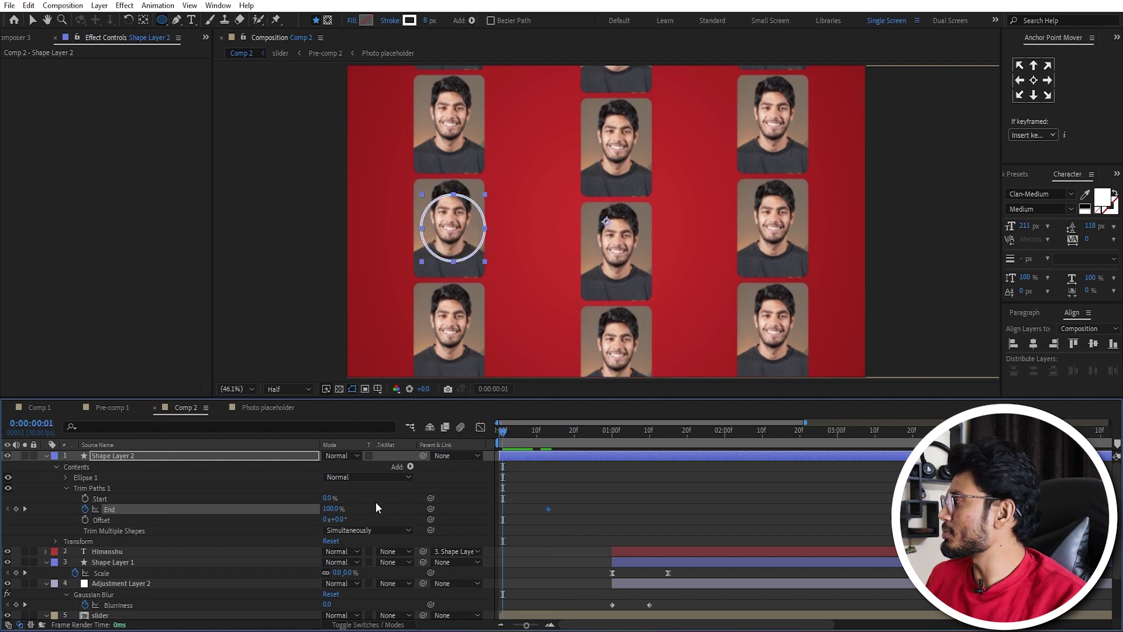
left_click(605, 501)
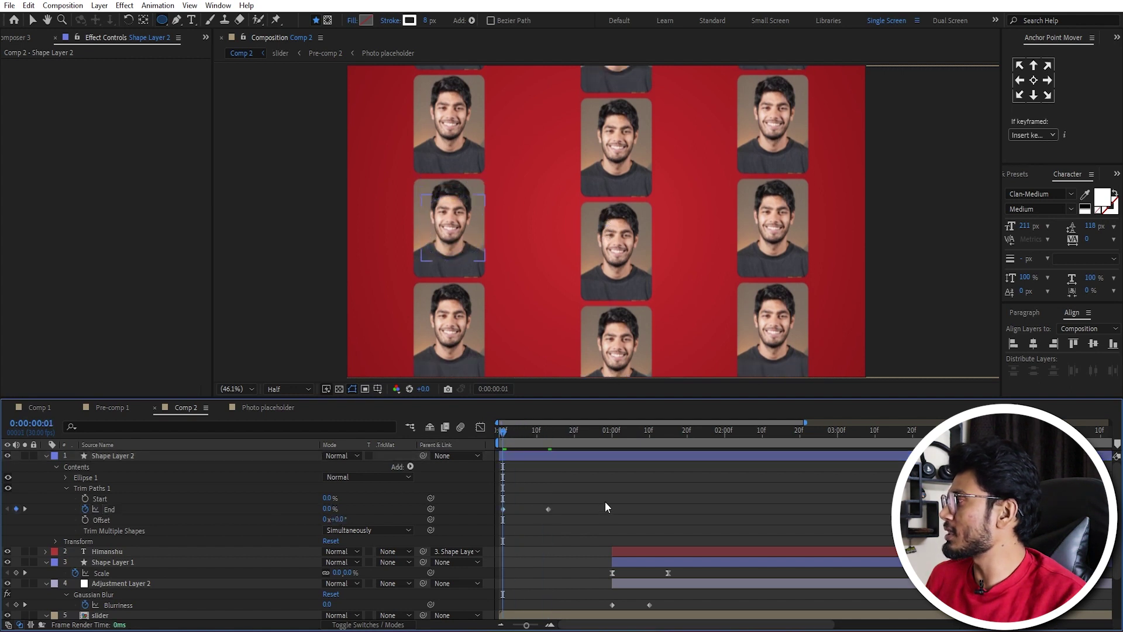
Step: Preview the circle drawing on, finishing at frame 13 where the ring completes
key("space")
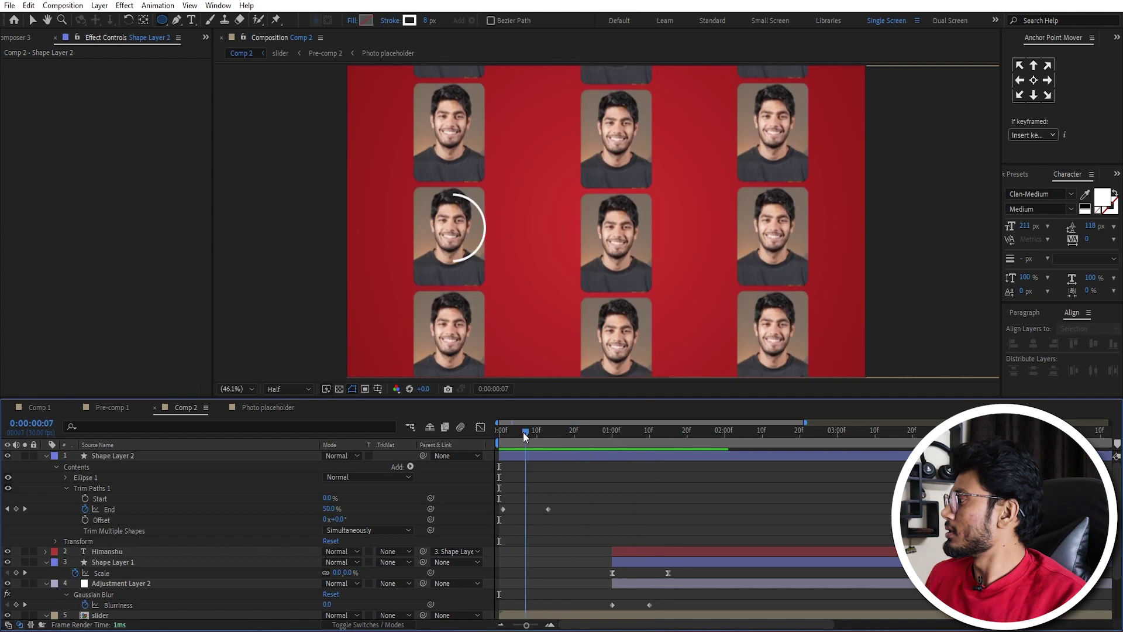
left_click(517, 434)
mouse_move(517, 434)
left_mouse_down()
mouse_move(503, 438)
mouse_move(548, 440)
left_mouse_up()
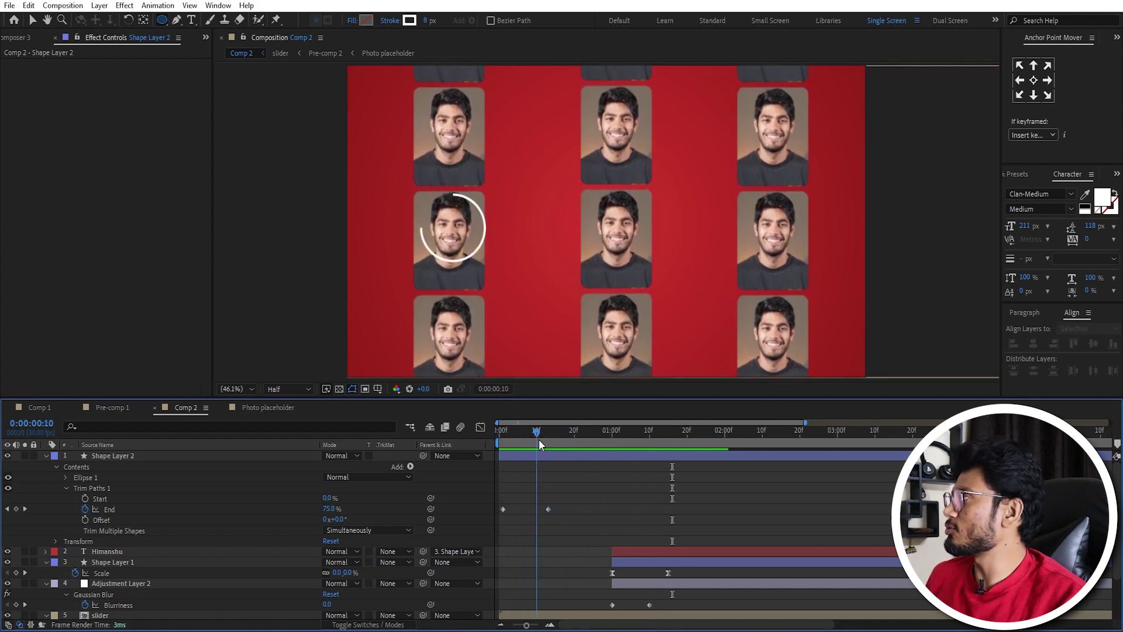
left_click(524, 455)
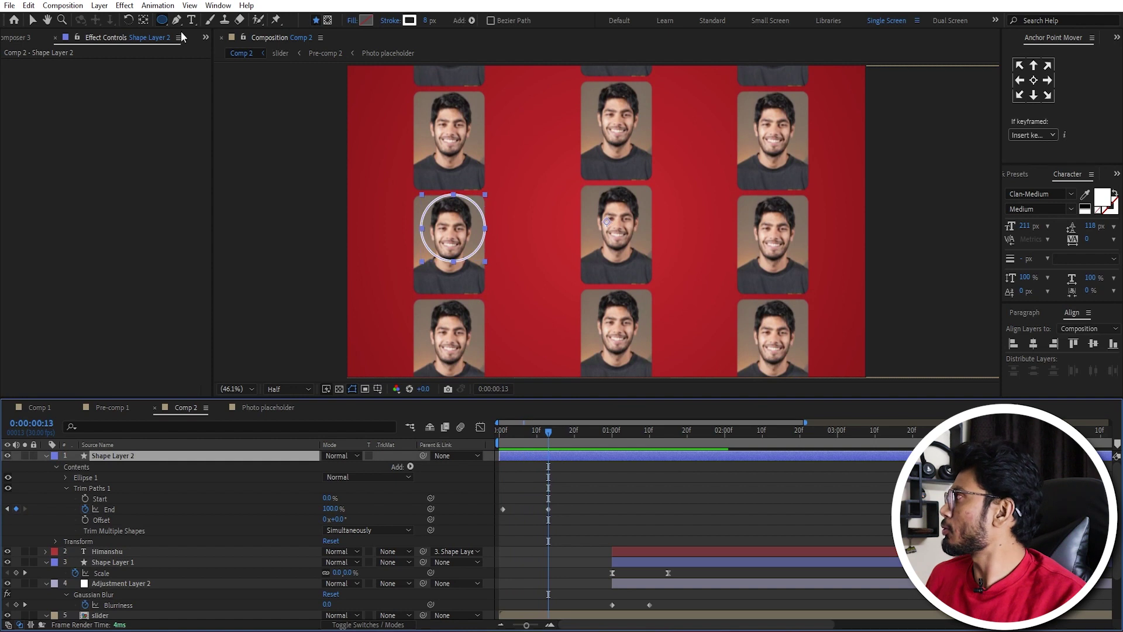
Step: Center the circle's anchor point with the Selection tool and return to the timeline start
left_click(33, 21)
left_click(1035, 80)
left_click(573, 475)
left_click(567, 454)
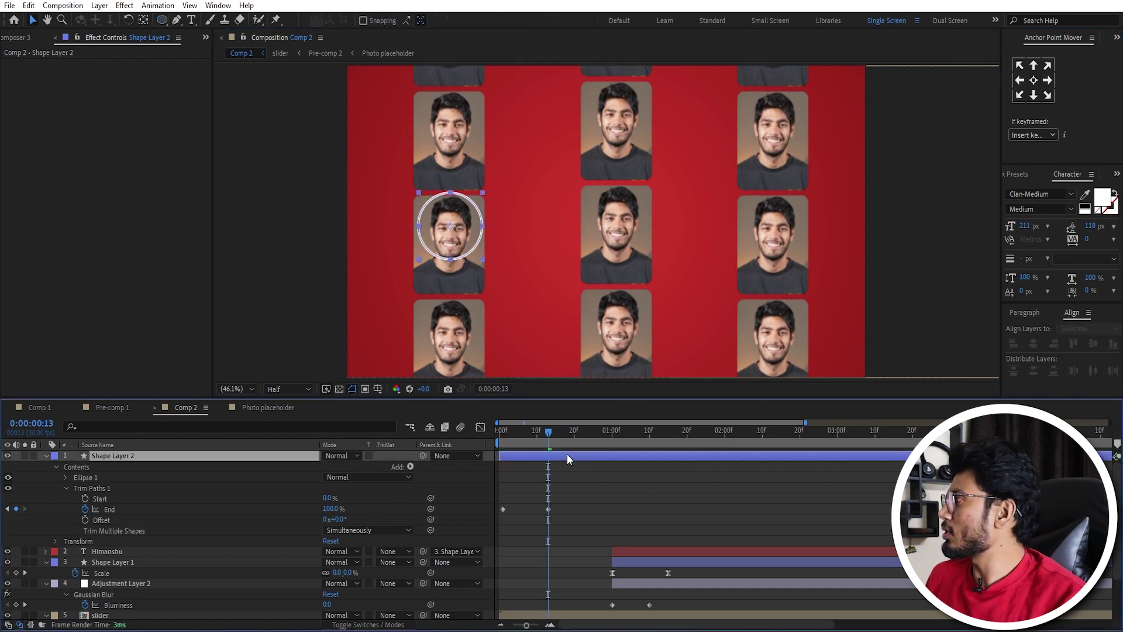
left_click_drag(547, 433, 501, 431)
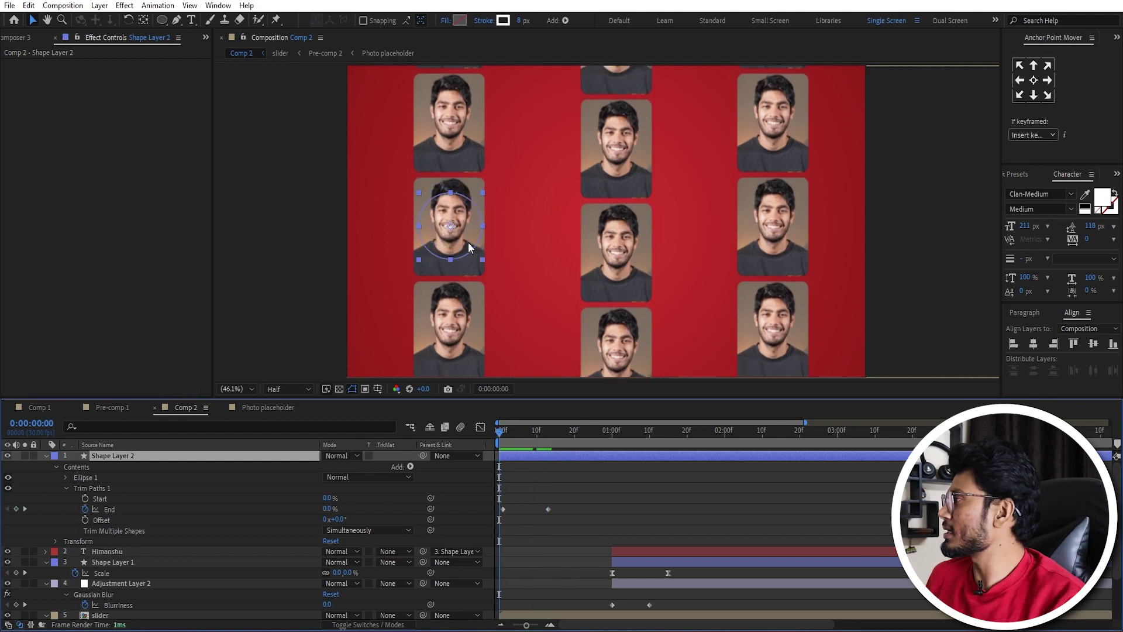
Step: Keyframe the circle's Position at 0:00, move it down at 3:04, and preview
key("shift+Up")
key("shift+Up")
key("shift+Up")
key("p")
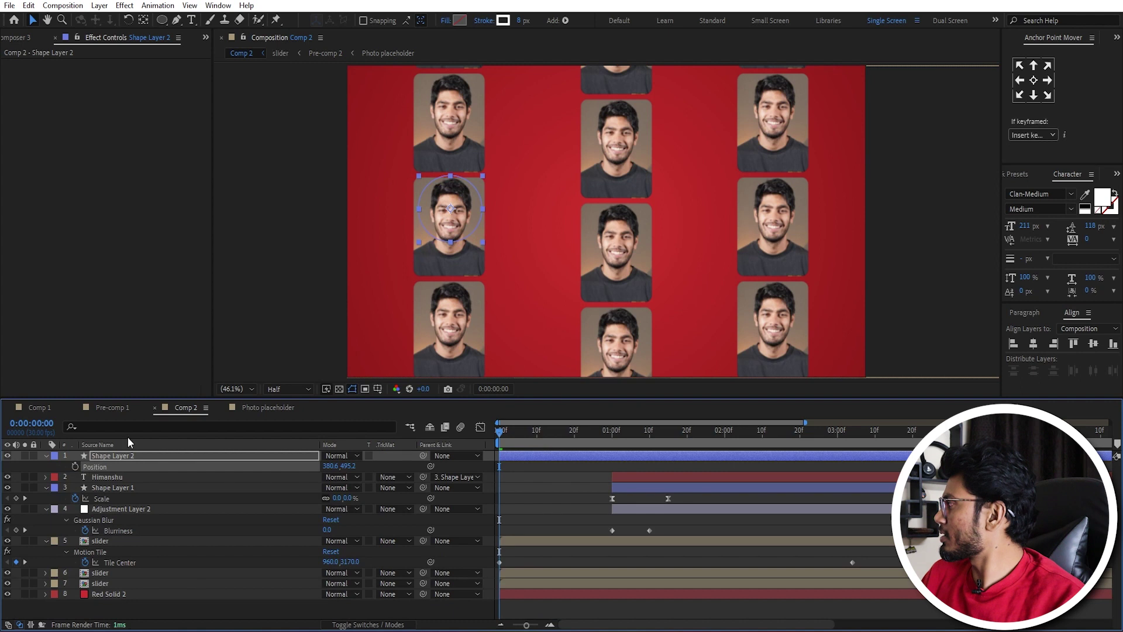
left_click_drag(546, 430, 610, 433)
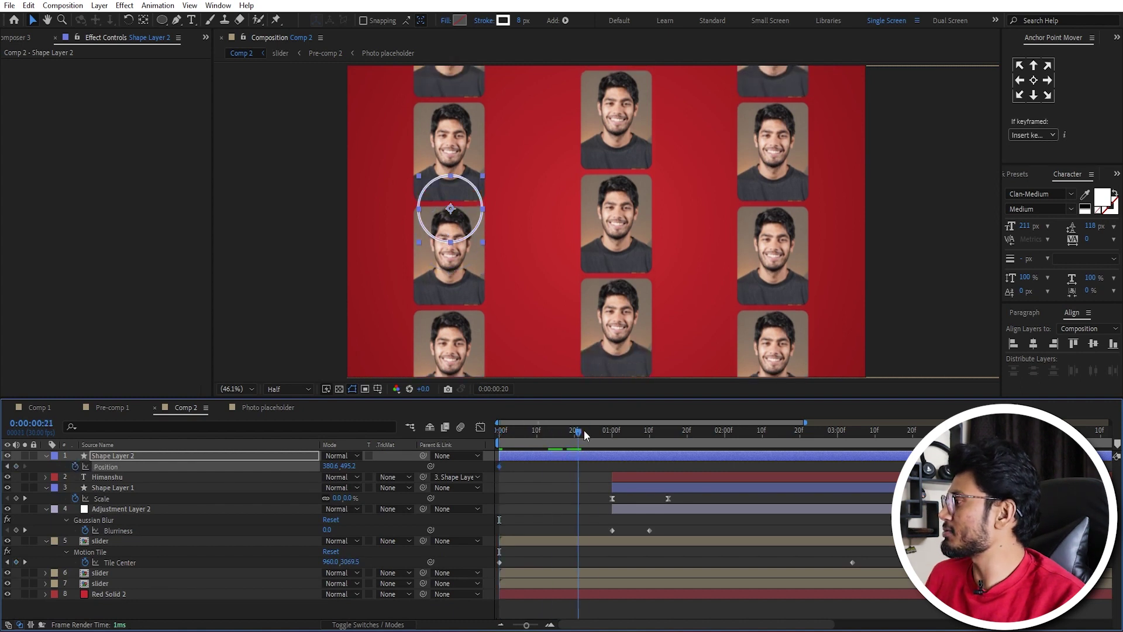
left_click(852, 433)
key("shift+Down")
key("shift+Down")
key("shift+Down")
key("shift+Down")
key("shift+Down")
key("shift+Down")
key("shift+Down")
key("shift+Down")
key("shift+Down")
key("shift+Down")
key("shift+Down")
key("shift+Down")
key("shift+Down")
key("shift+Down")
key("shift+Down")
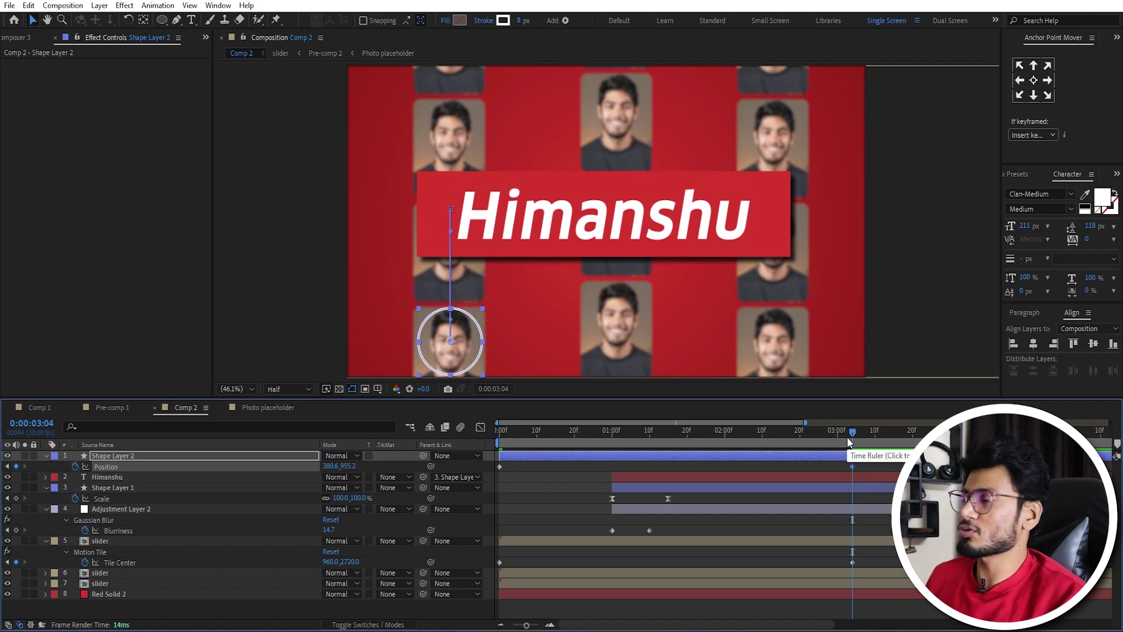
key("space")
key("space")
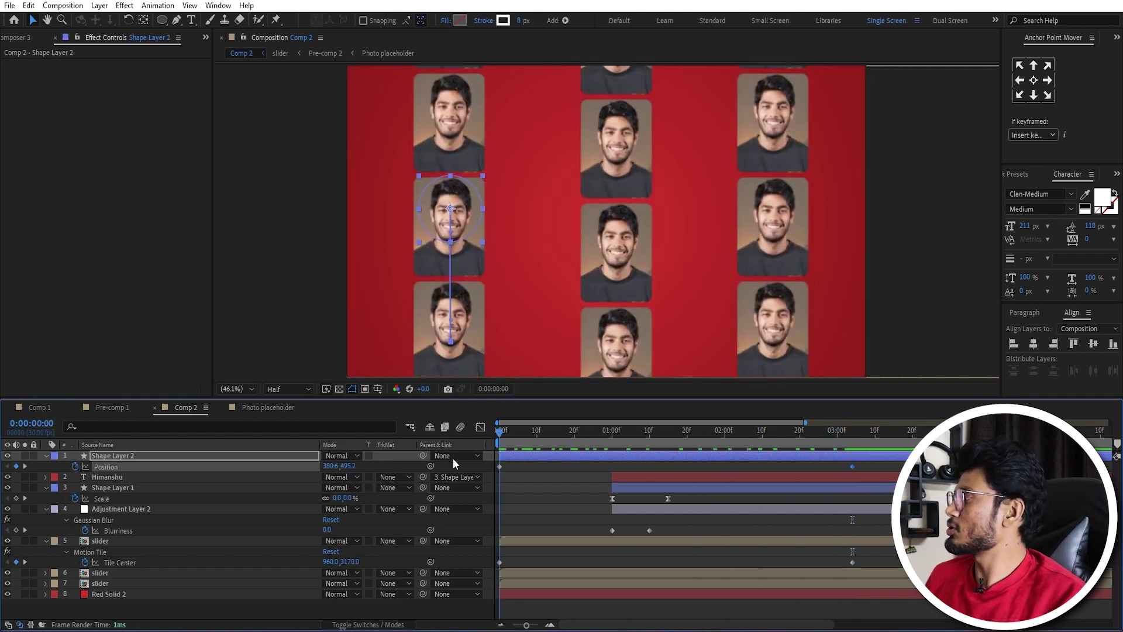
left_click(595, 486)
key("space")
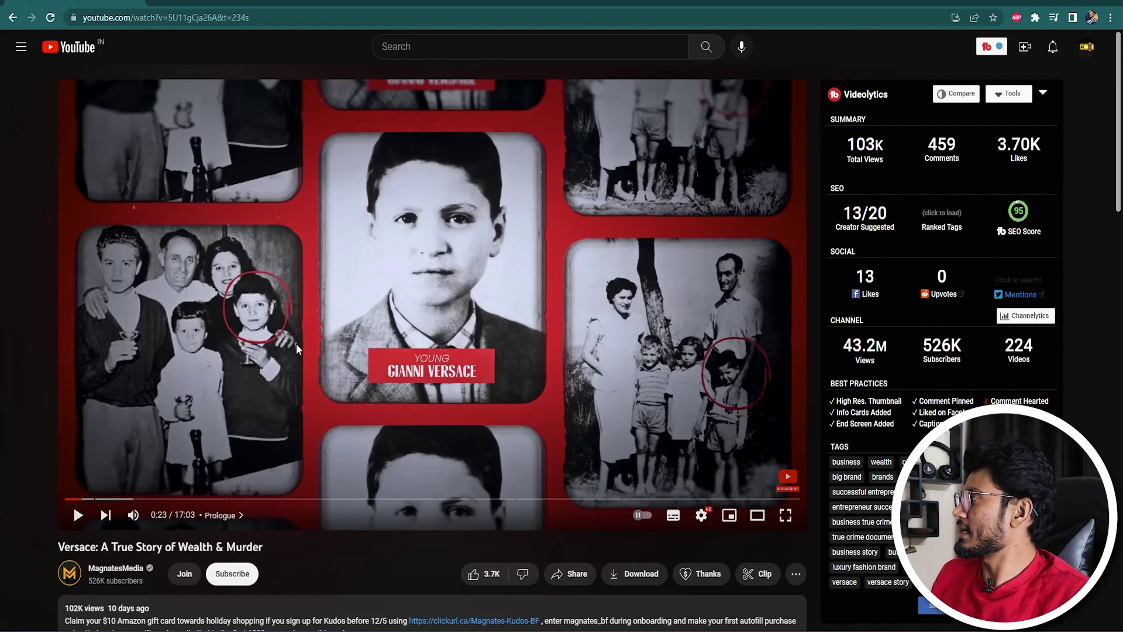
key("space")
key("space")
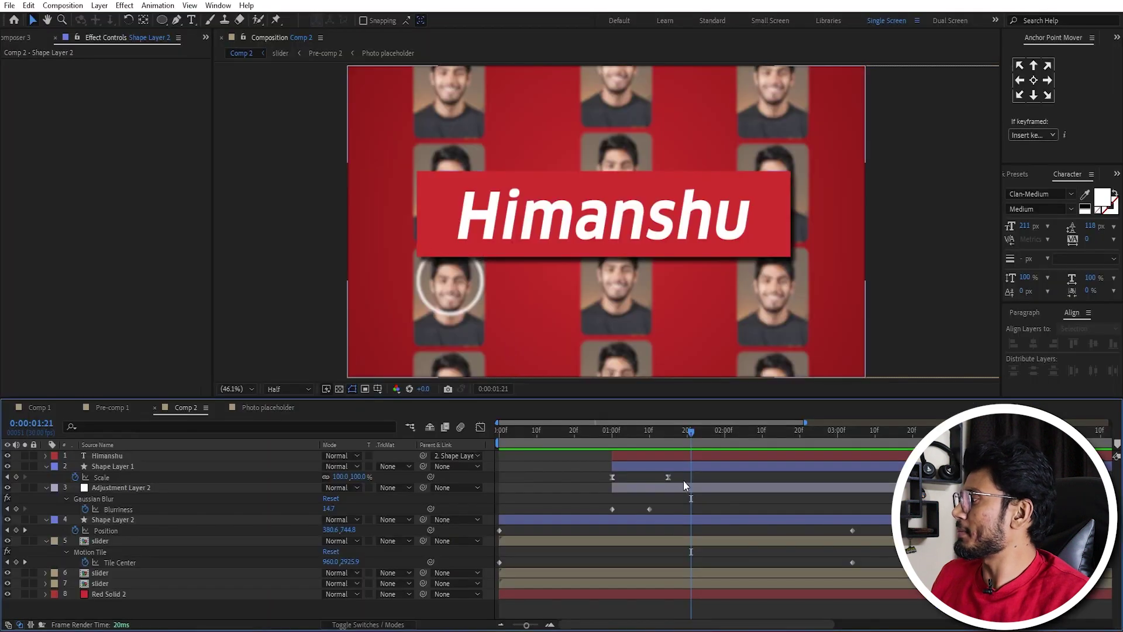
left_click_drag(644, 434, 550, 435)
key("space")
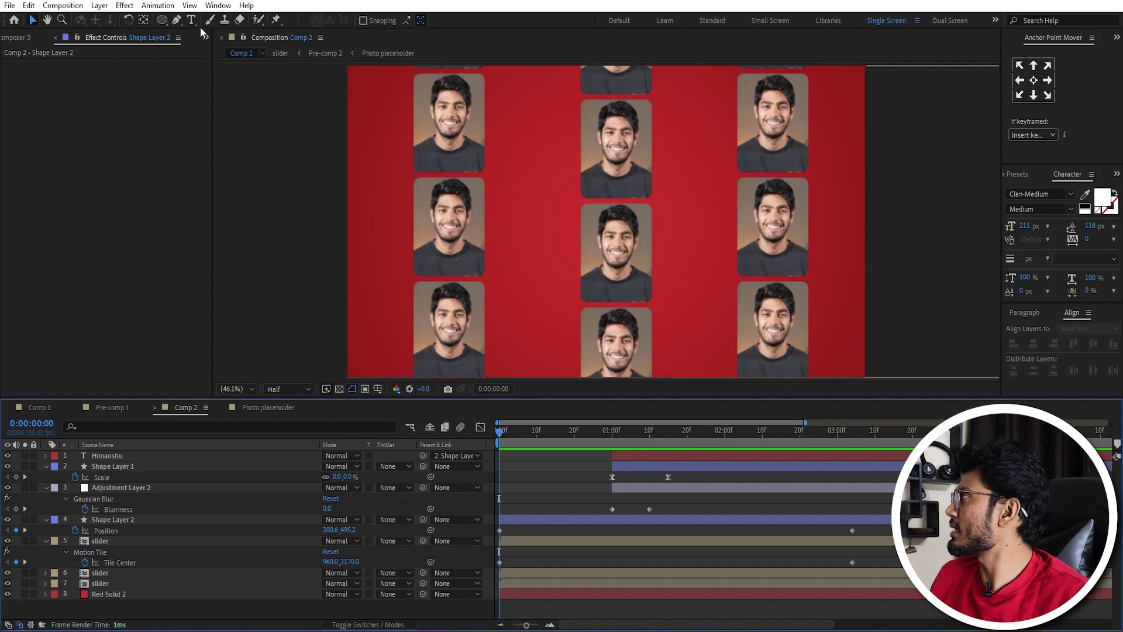
key("g")
Step: Draw a curved path around the middle-left photo, creating Shape Layer 3
left_click(488, 215)
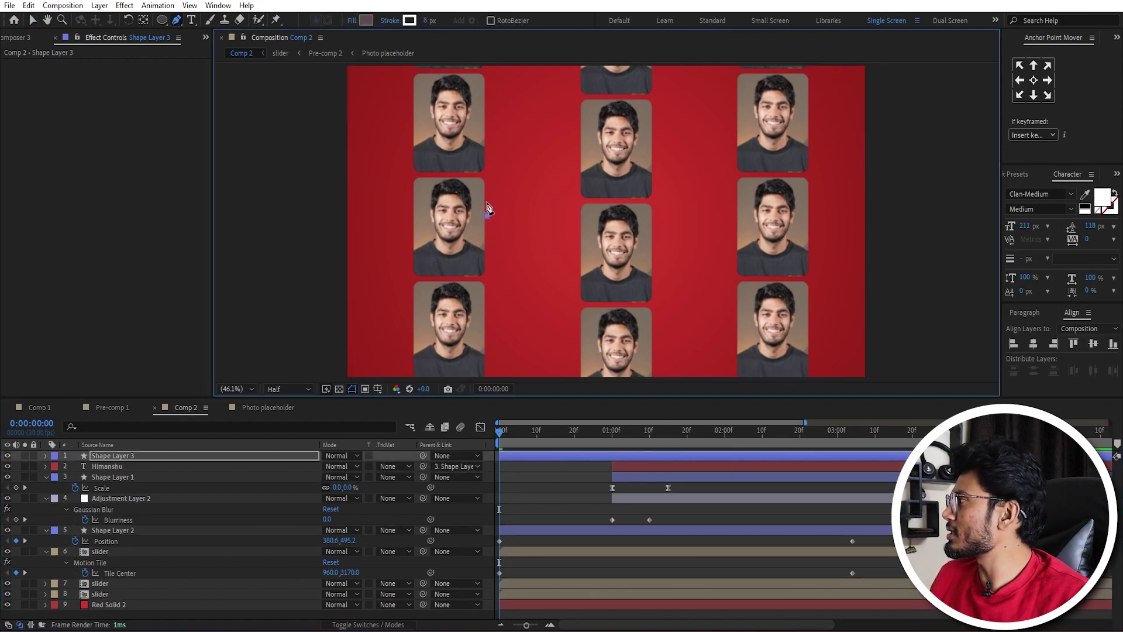
left_click_drag(461, 170, 423, 166)
mouse_move(432, 246)
left_mouse_down()
mouse_move(468, 272)
mouse_move(451, 252)
left_mouse_up()
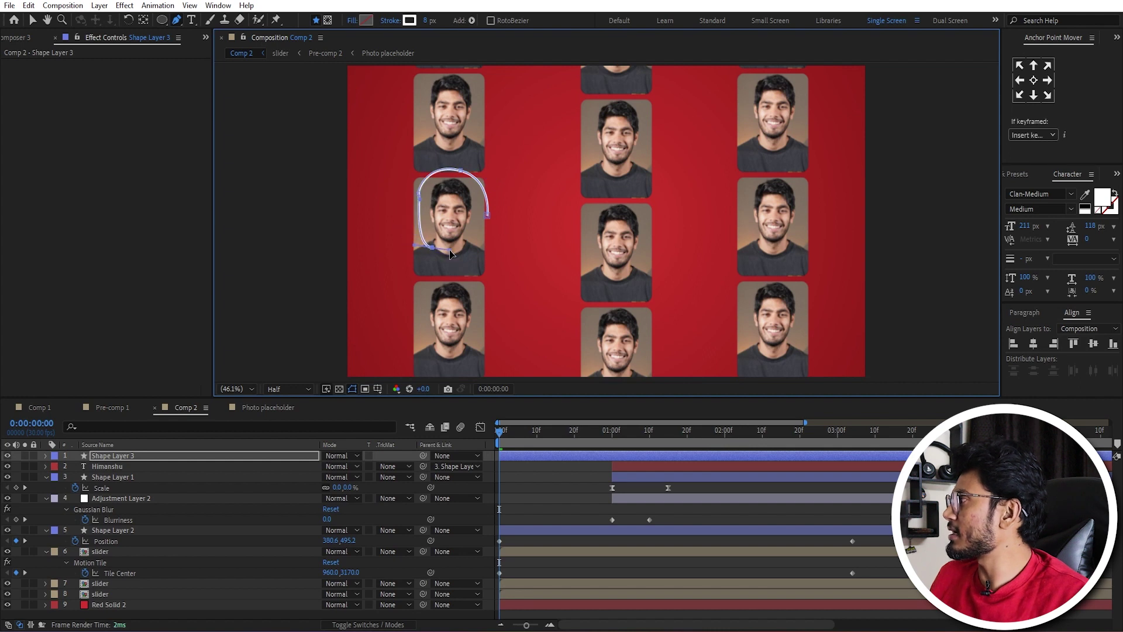
left_click_drag(477, 213, 465, 255)
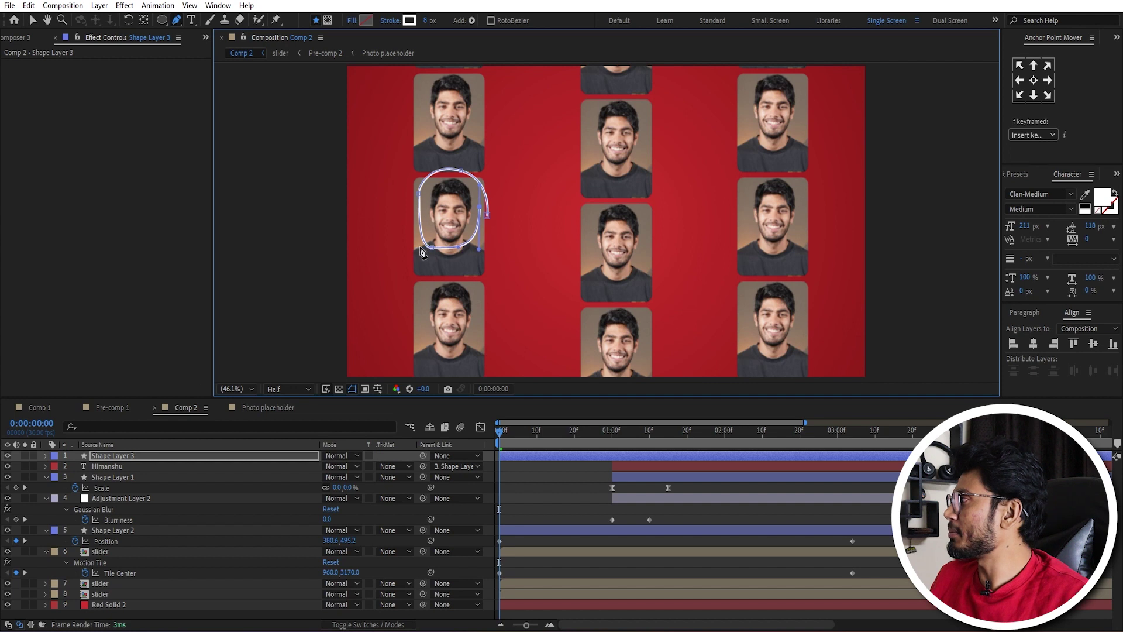
left_click_drag(419, 193, 413, 206)
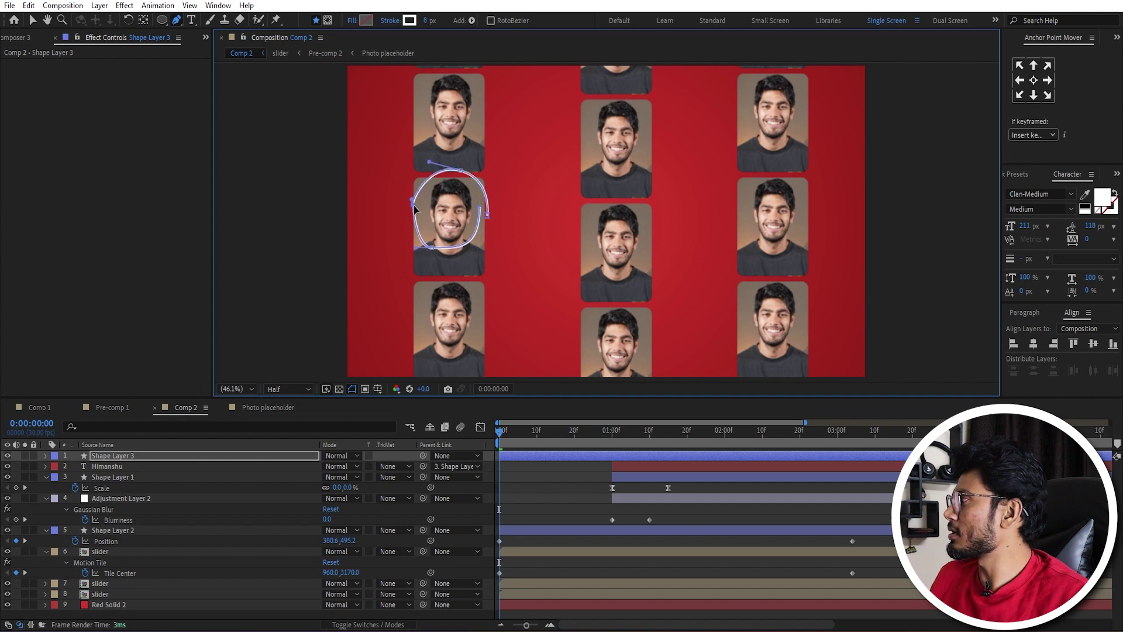
left_click(542, 475)
left_click(531, 455)
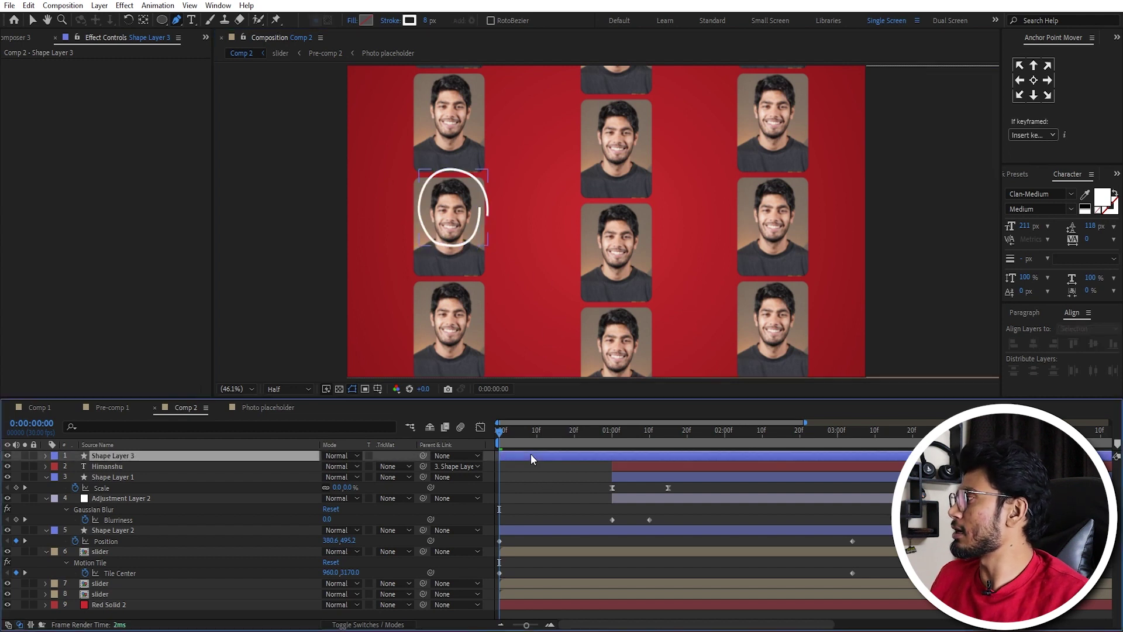
Step: Add Trim Paths to Shape Layer 3, keyframing End at 0% and then at 0:00:21
left_click(472, 20)
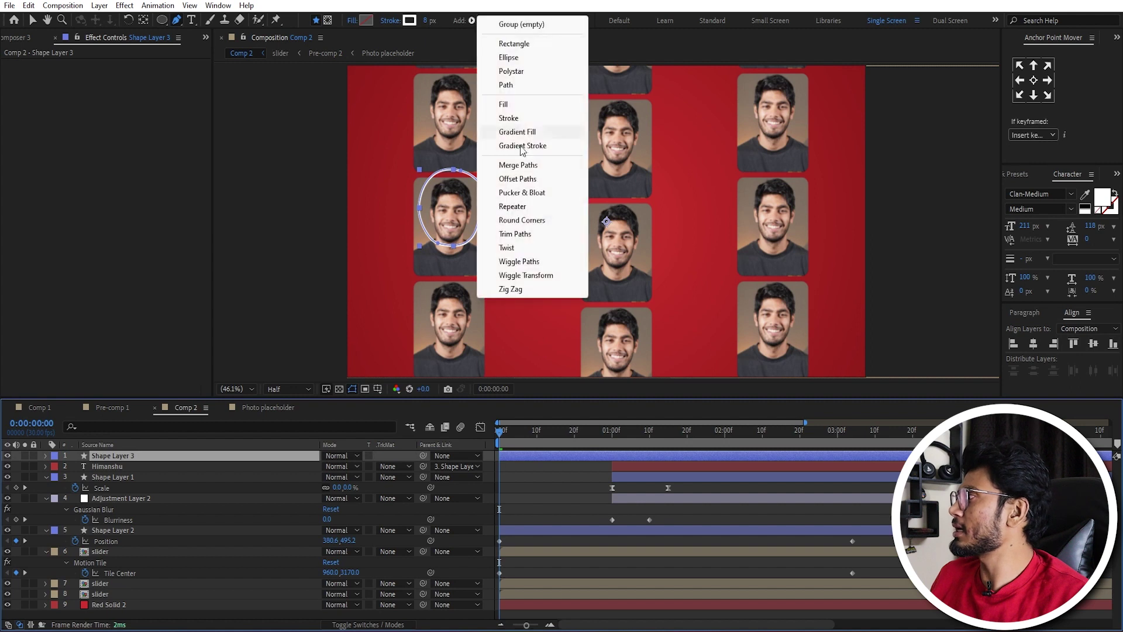
left_click(544, 234)
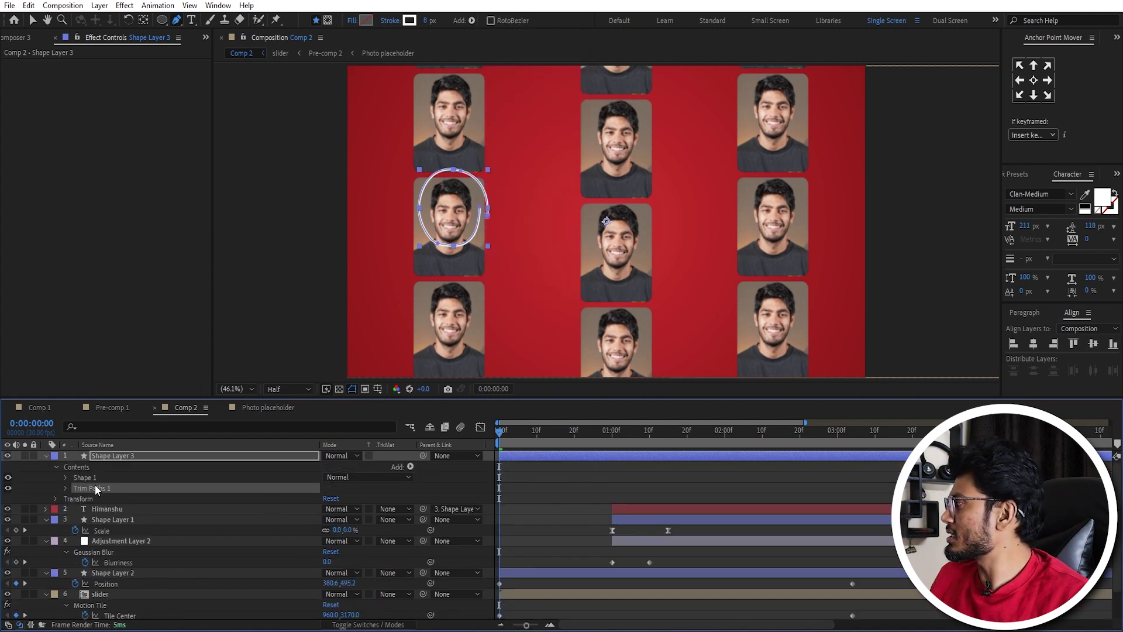
left_click(66, 489)
left_click(85, 509)
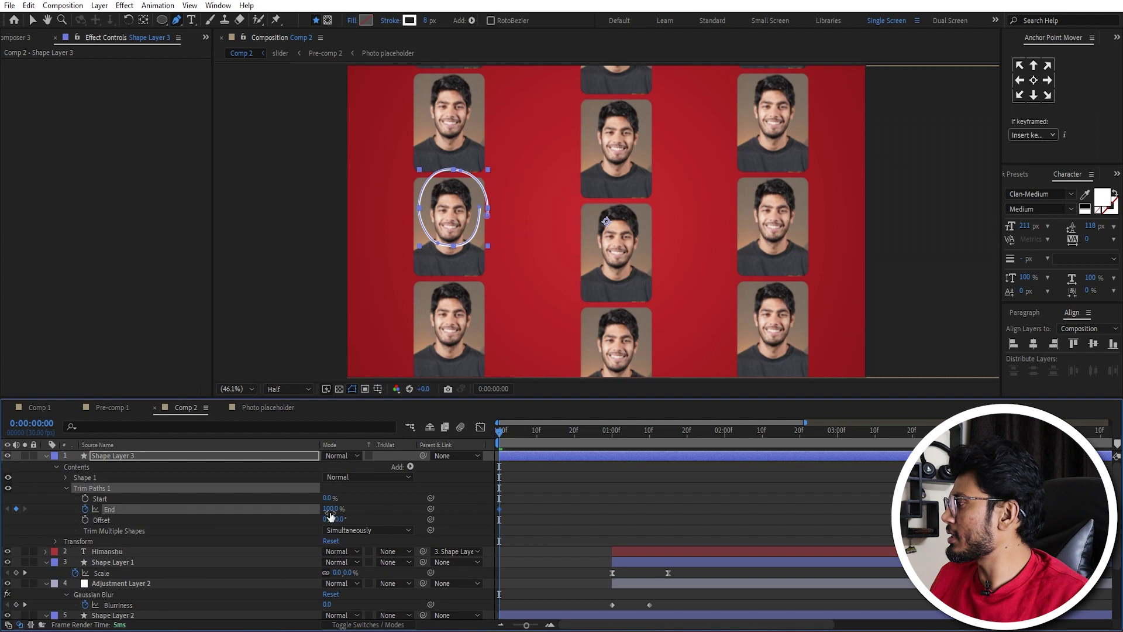
left_click_drag(326, 507, 242, 504)
key("space")
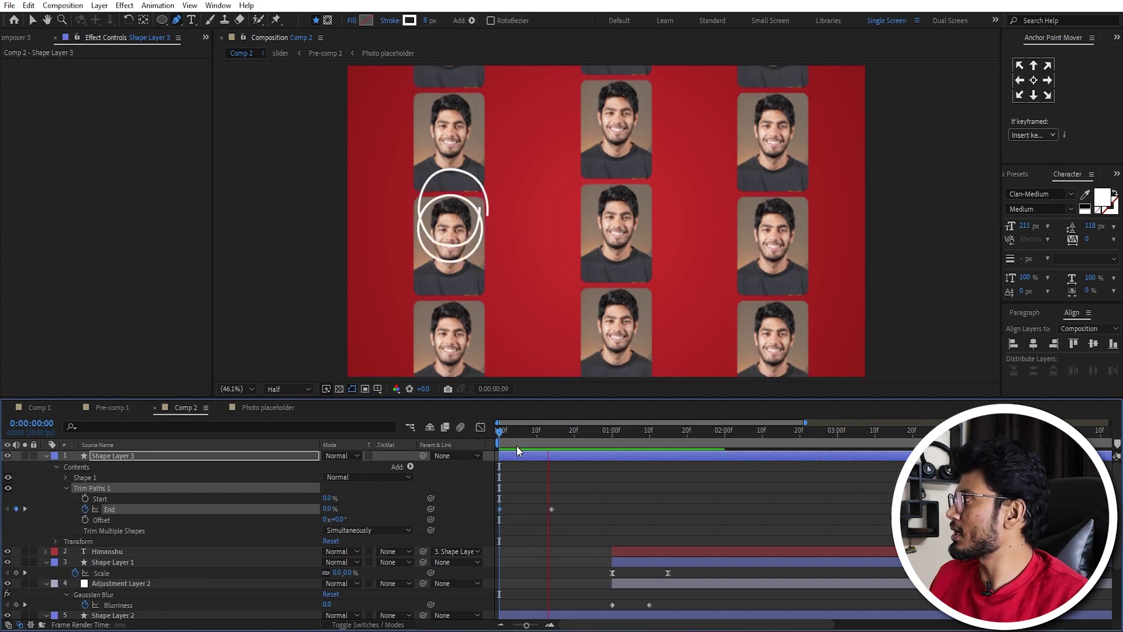
left_click_drag(521, 443, 578, 433)
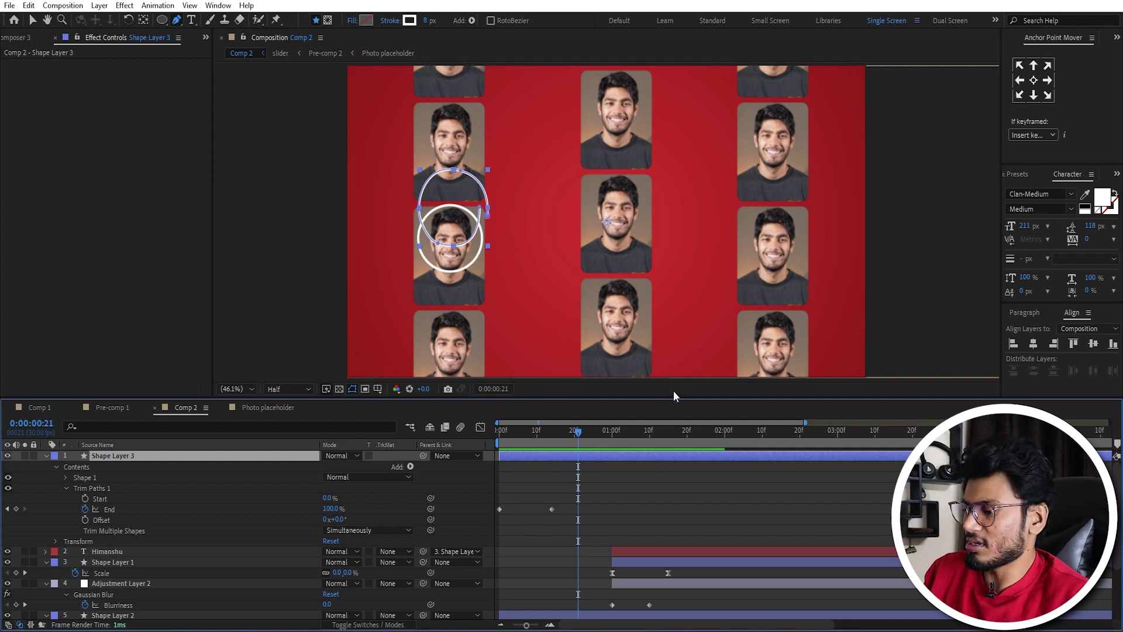
key("Delete")
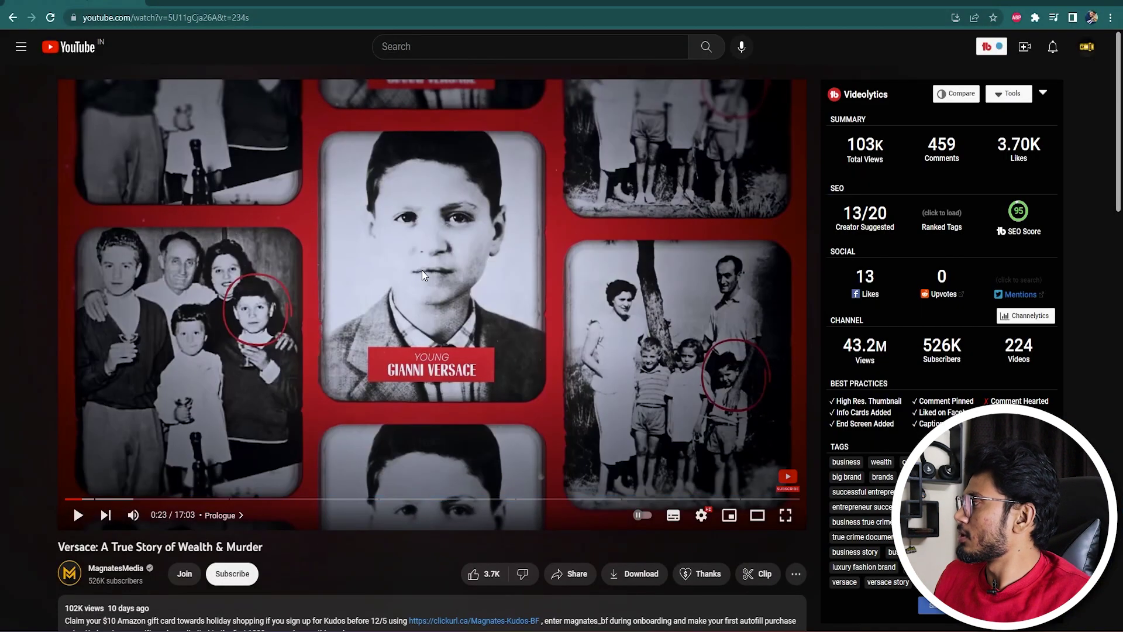
Step: Play the YouTube reference, pause it at 0:27, then rewind Comp 1 to its first frame
left_click(423, 273)
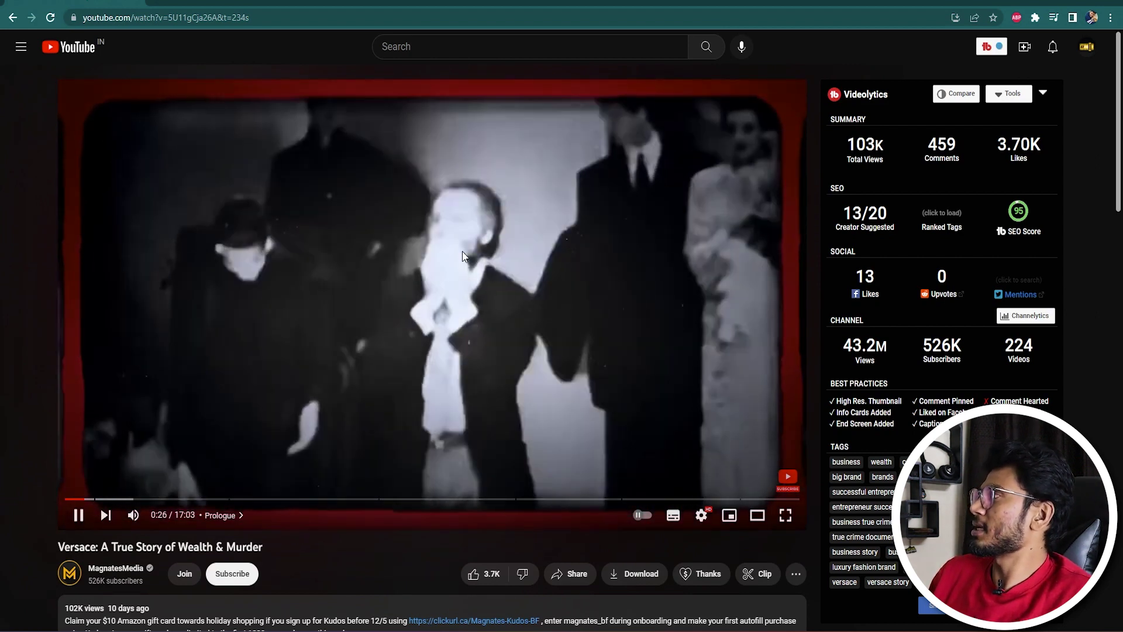
left_click(463, 256)
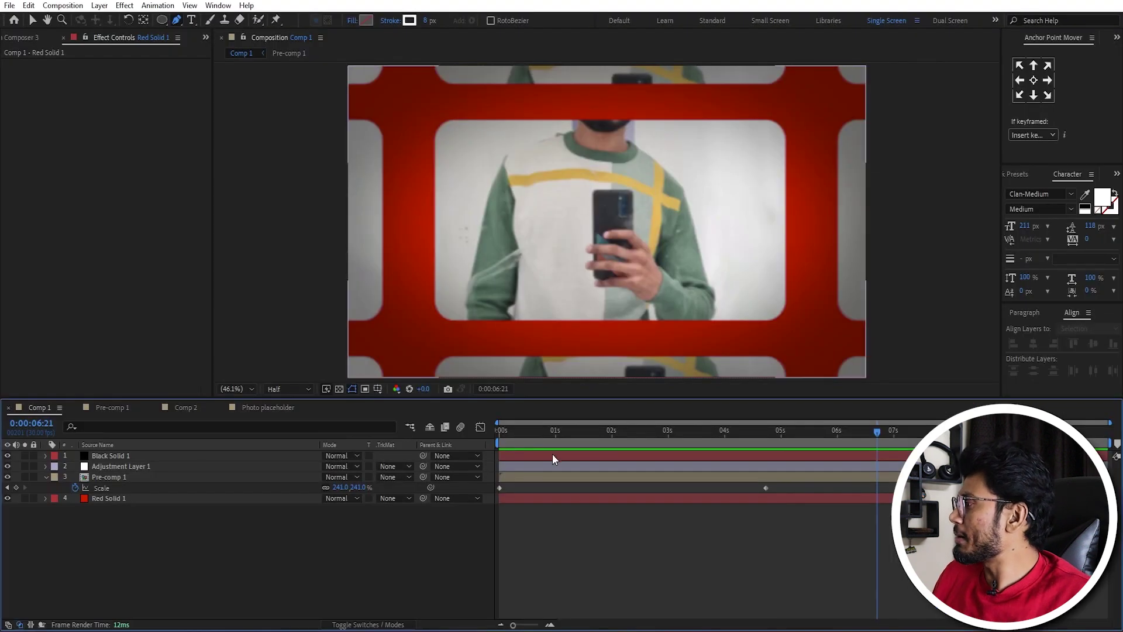
left_click_drag(553, 436, 499, 446)
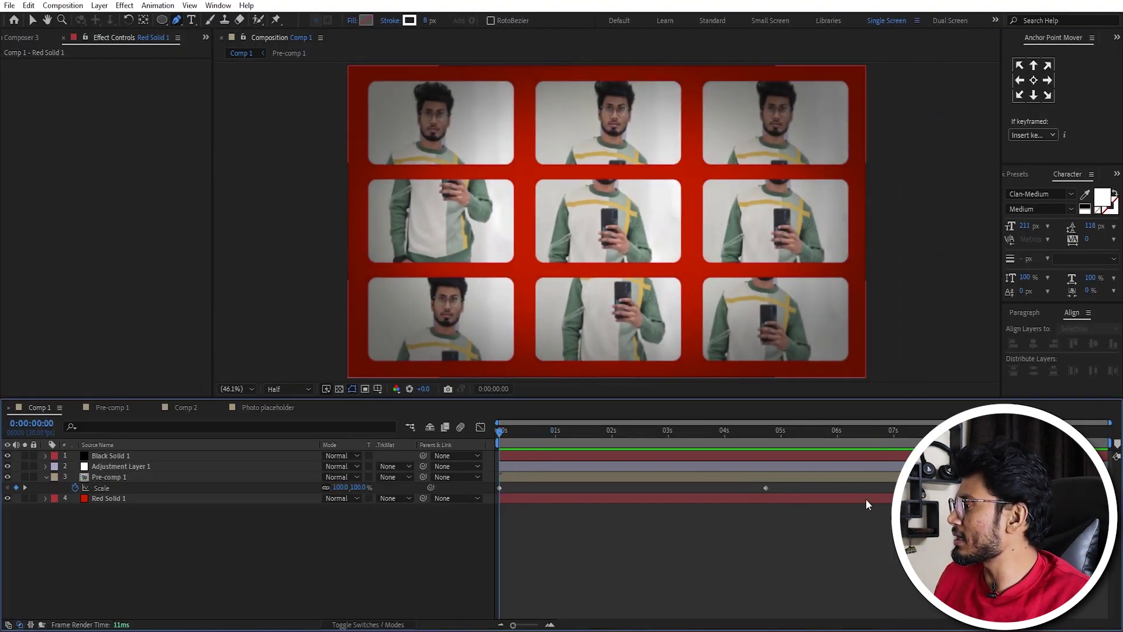
Step: Time-reverse Pre-comp 1's Scale keyframes, raise the starting scale to about 384%, and preview
left_click_drag(784, 486, 499, 496)
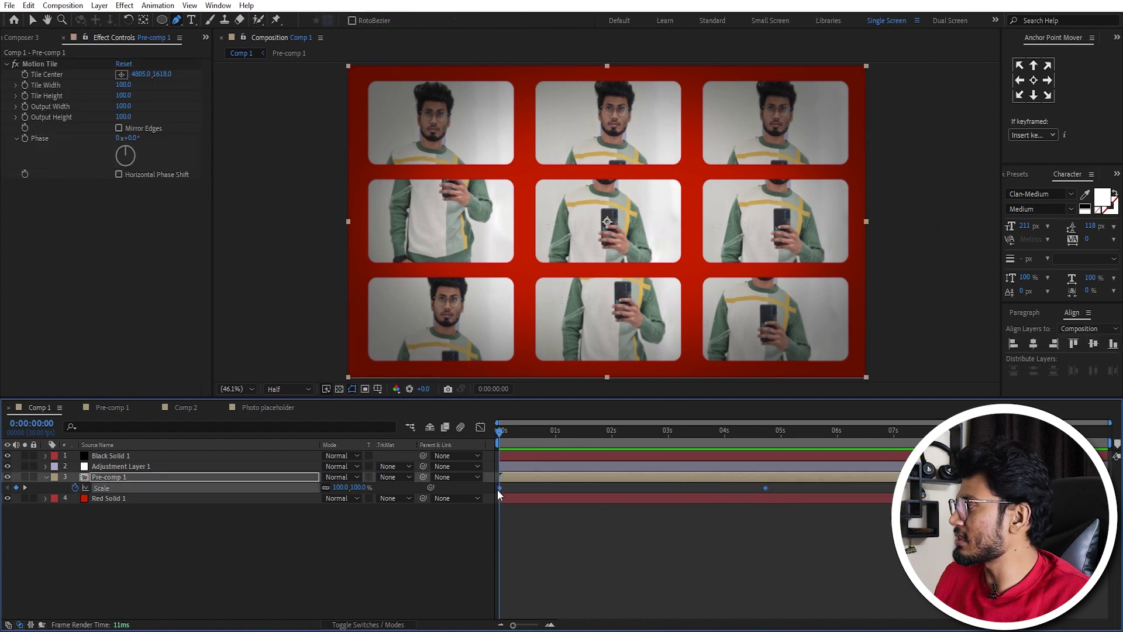
right_click(515, 493)
mouse_move(556, 471)
left_click(696, 602)
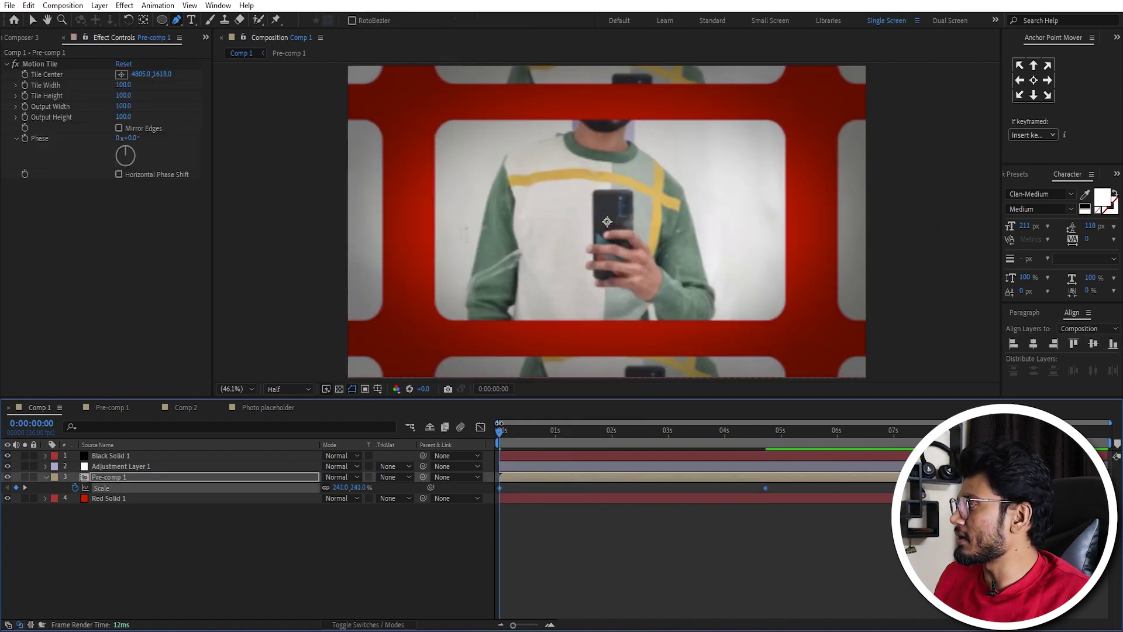
left_click_drag(341, 488, 416, 489)
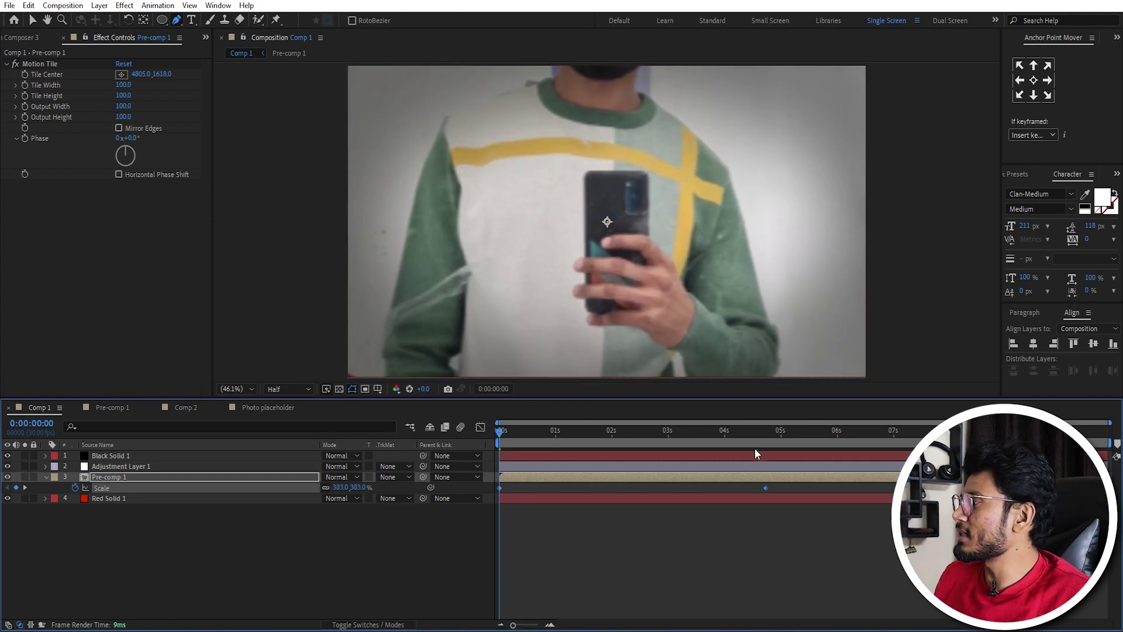
left_click_drag(758, 433, 762, 434)
key("space")
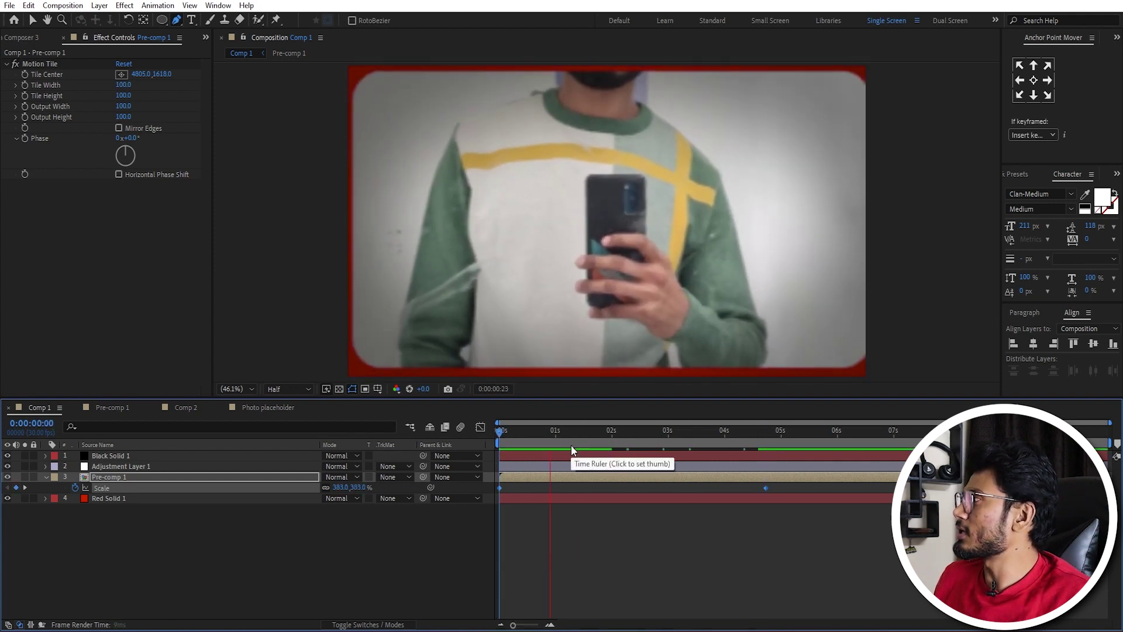
key("space")
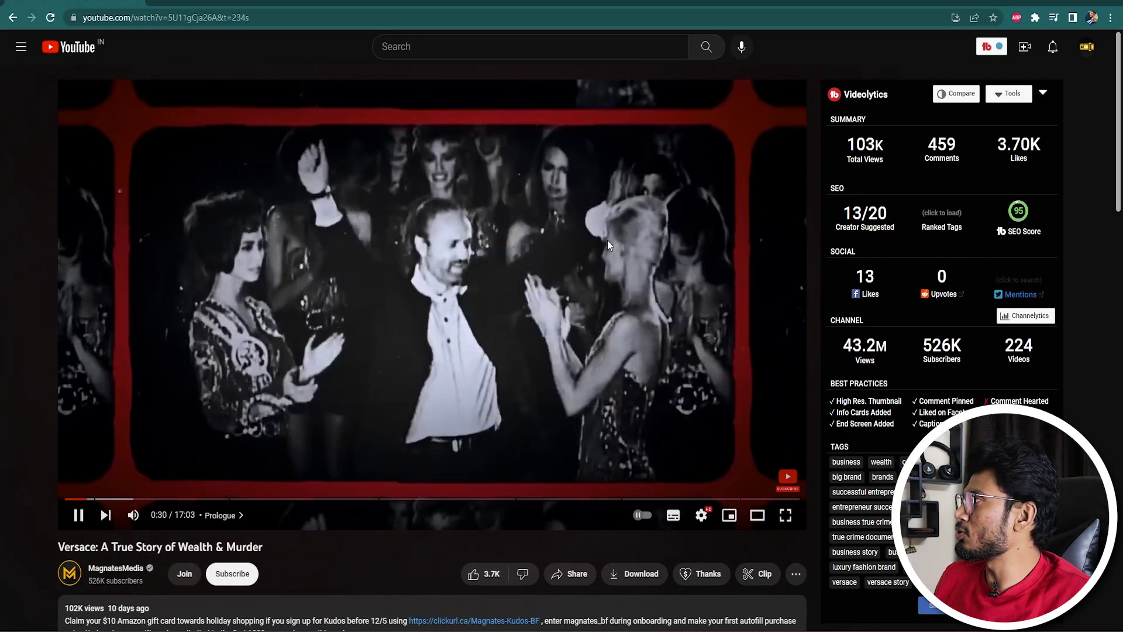
Step: Review the reference video from 0:59, pausing finally at 1:42 on the baby photo
left_click(475, 299)
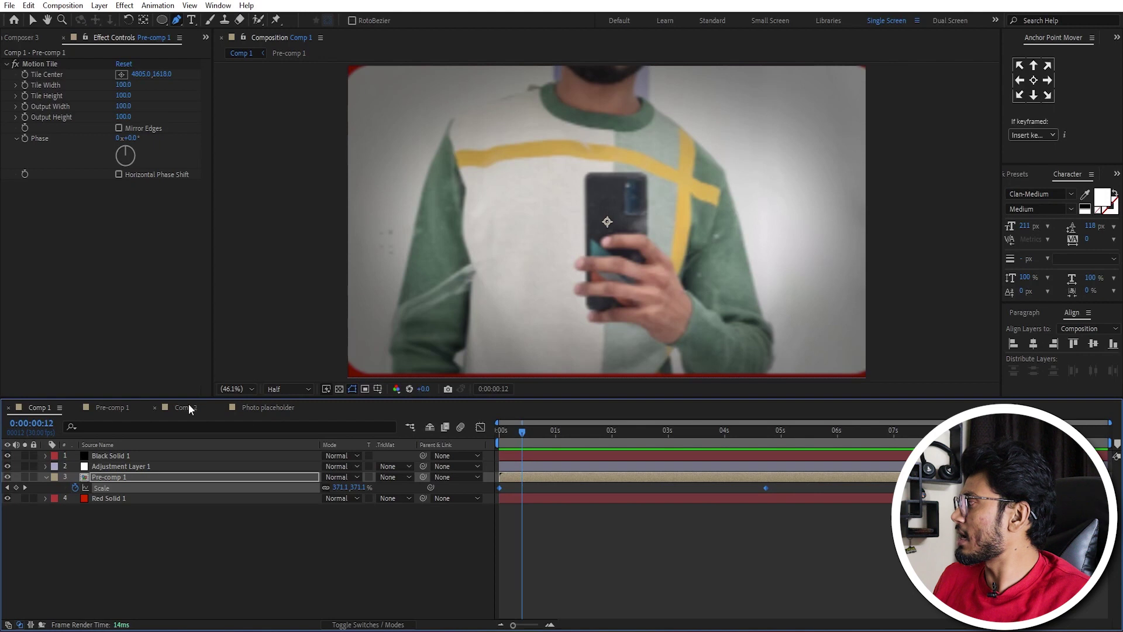
left_click(186, 408)
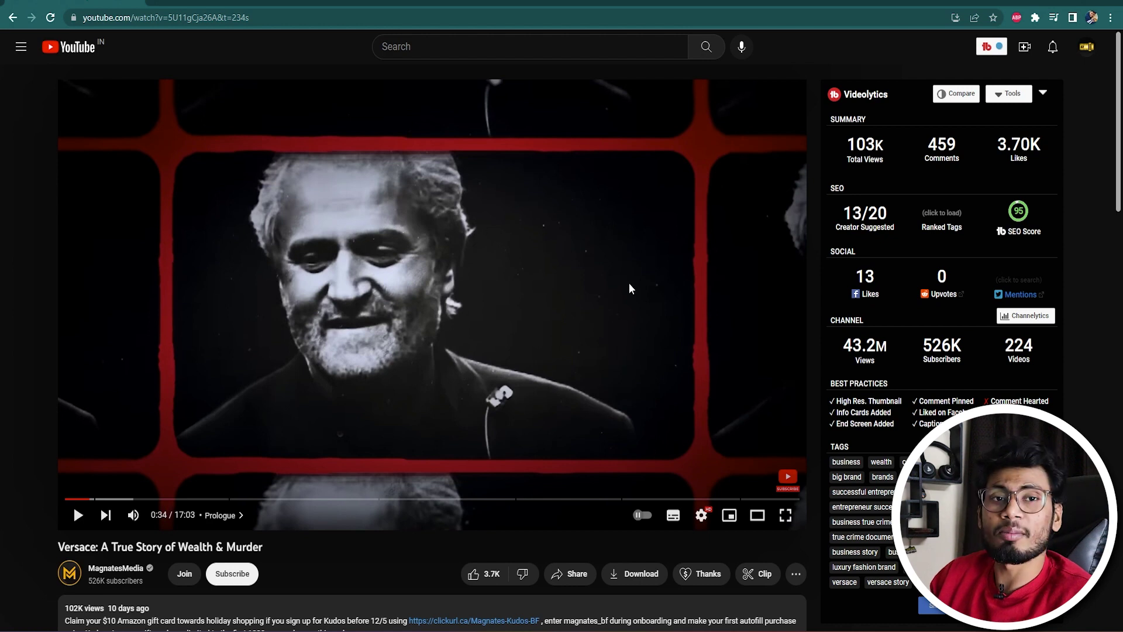
left_click(595, 342)
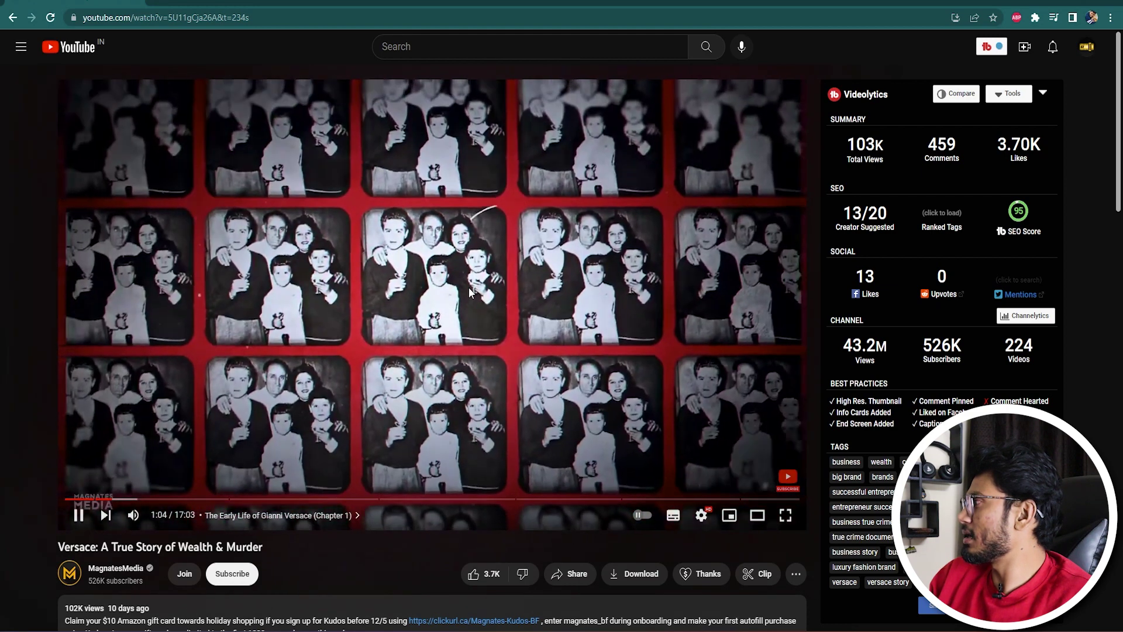
left_click(487, 284)
left_click(107, 498)
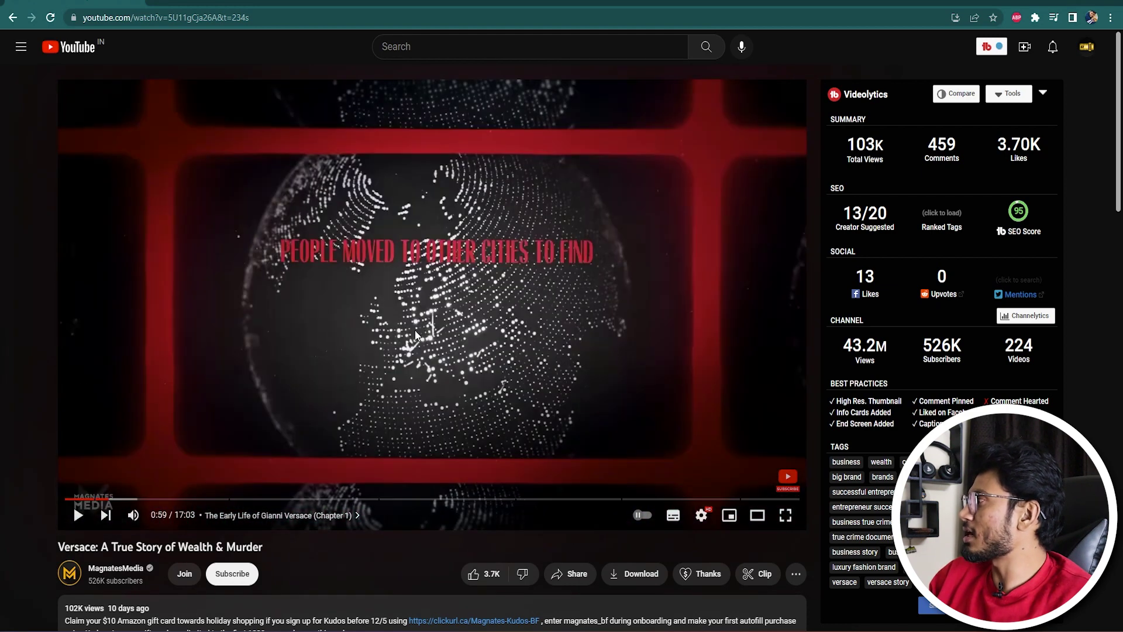
left_click(457, 346)
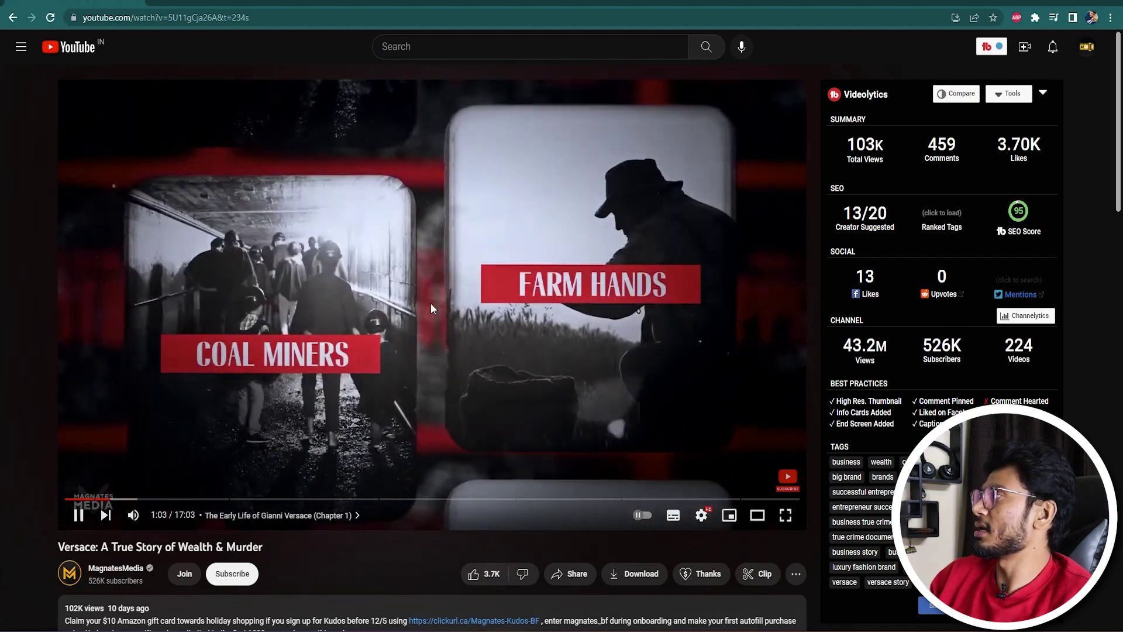
left_click(447, 307)
left_click(500, 293)
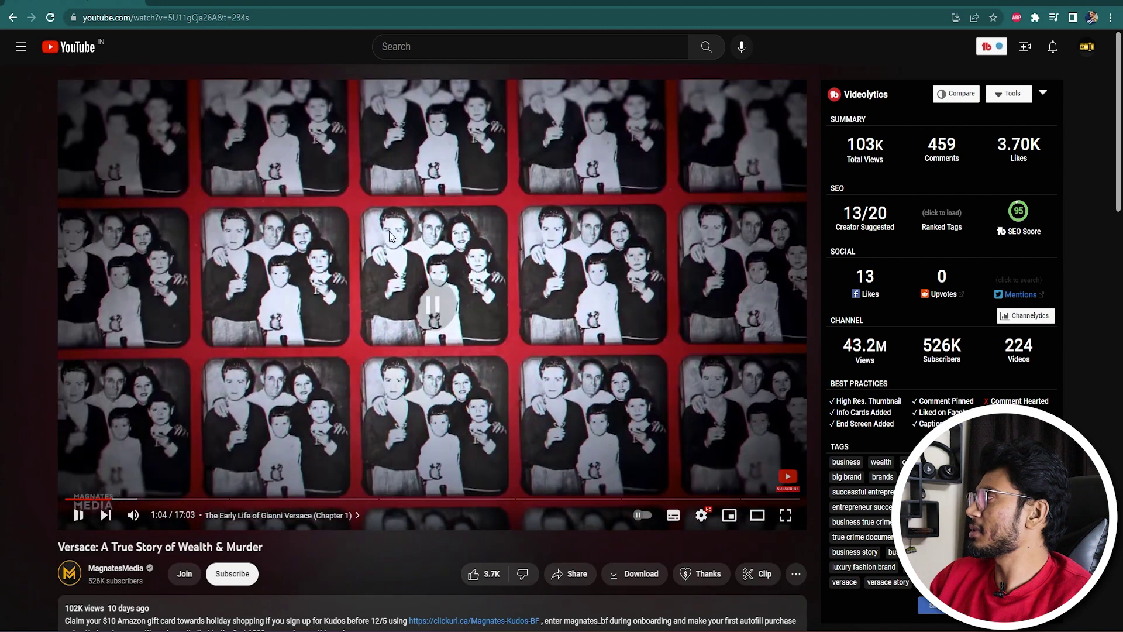
left_click(472, 329)
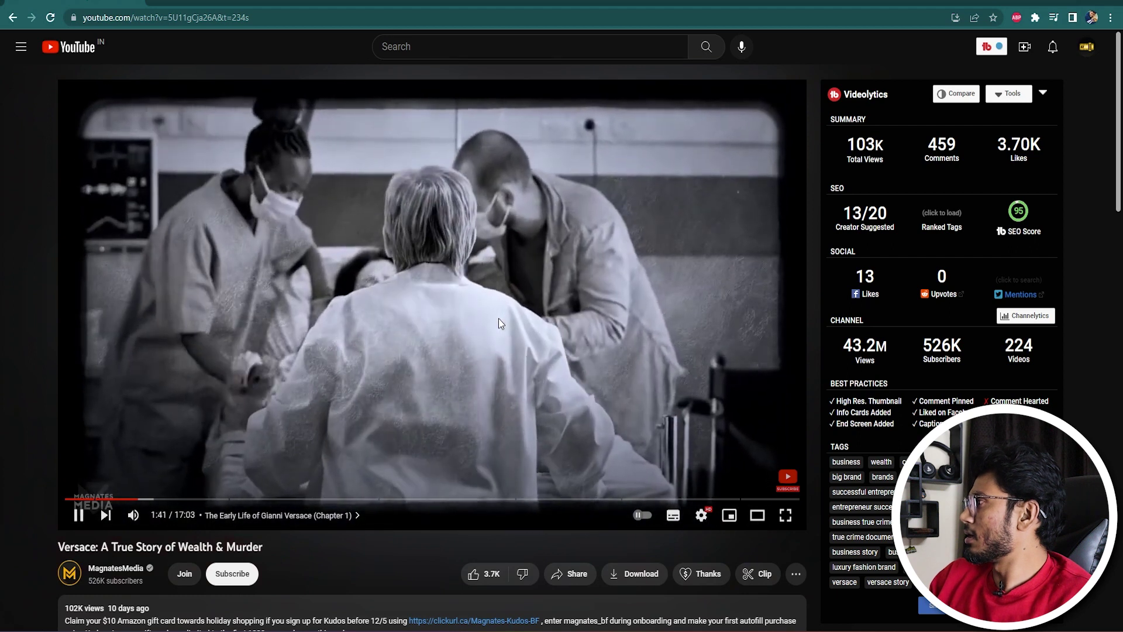
left_click(498, 318)
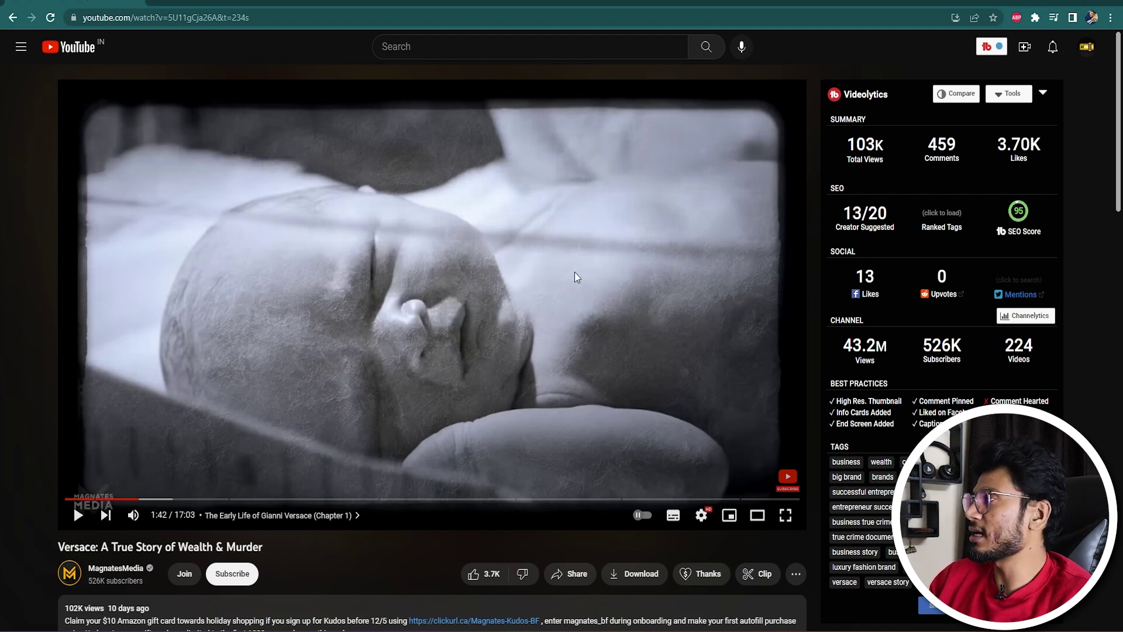
Step: Review the reference from the DONATELLA VERSACE title through 4:01 to the AT 26 scene
left_click(564, 344)
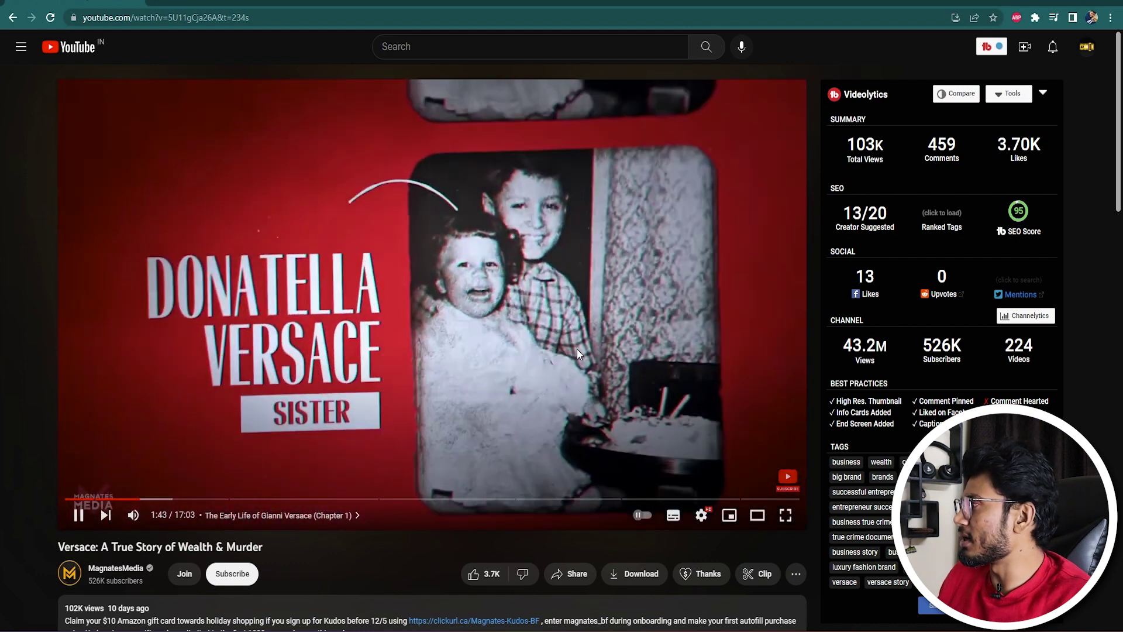
left_click(455, 342)
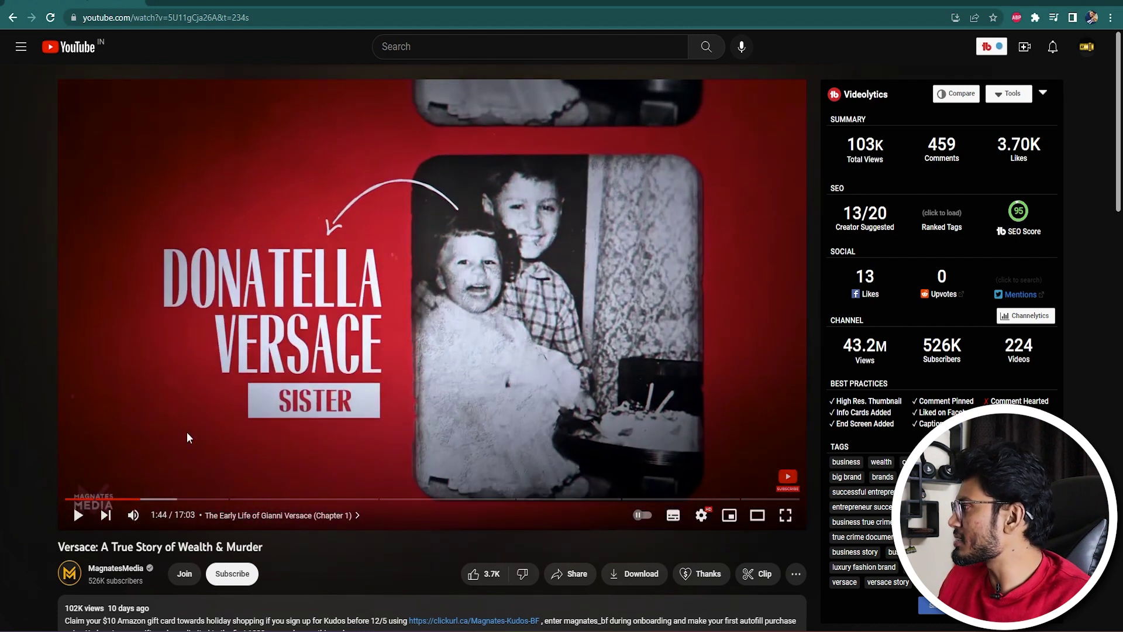
left_click(521, 318)
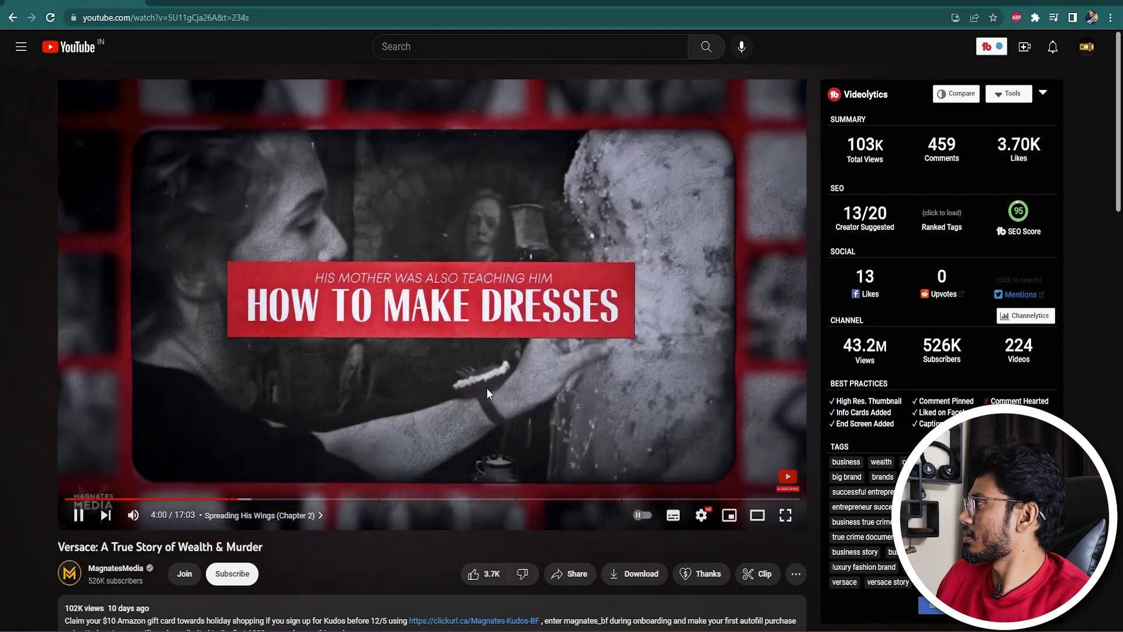
left_click(522, 383)
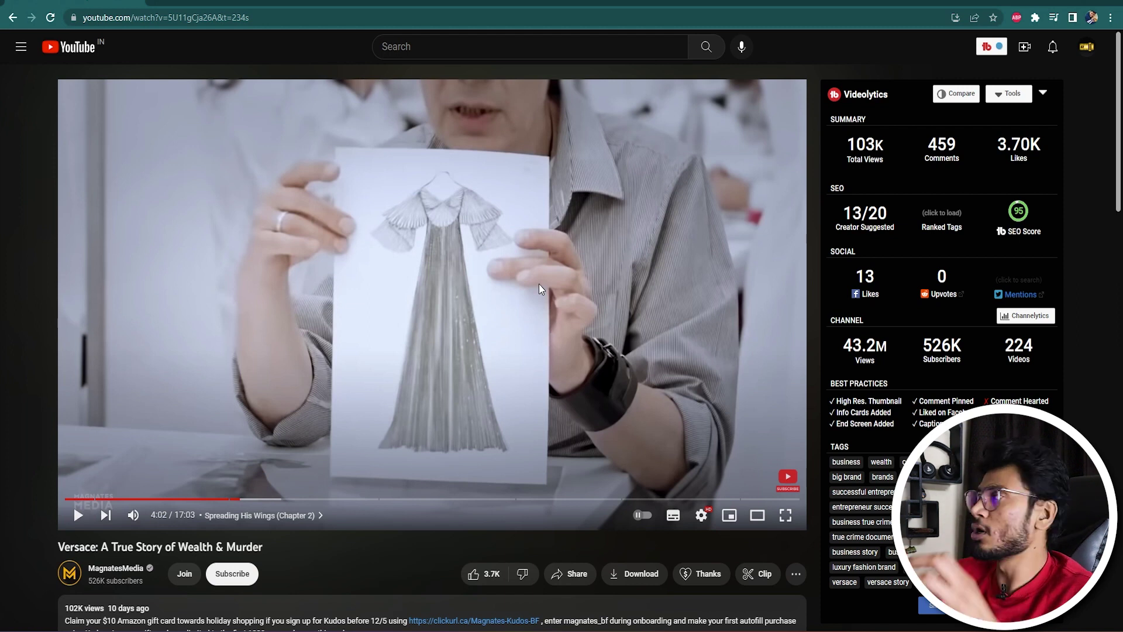
left_click(539, 283)
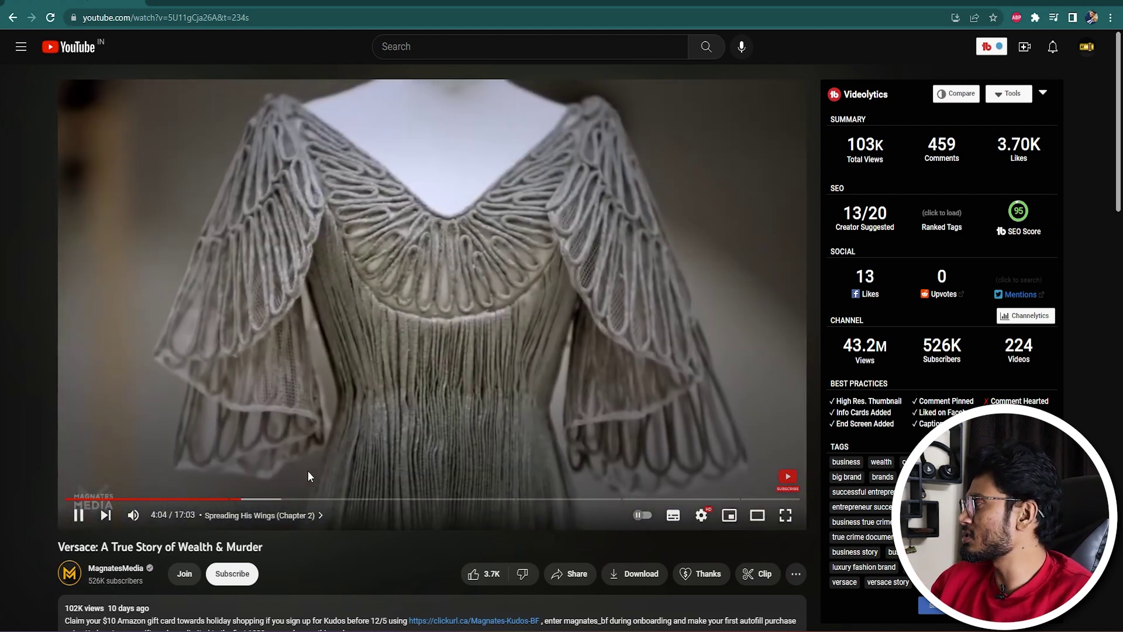
left_click(259, 499)
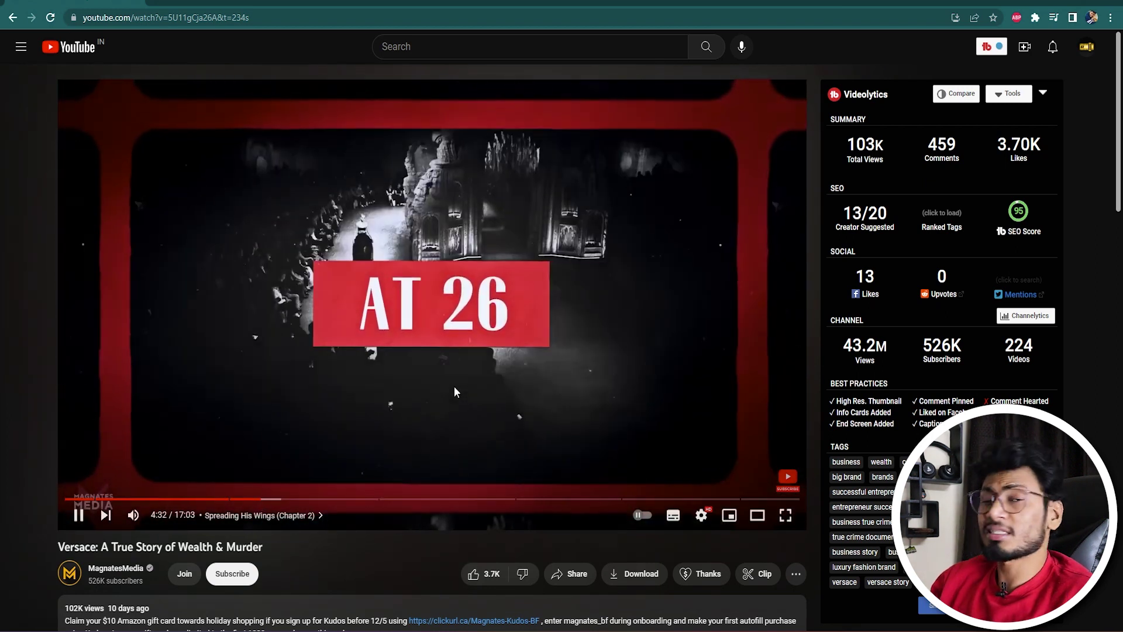
left_click(461, 351)
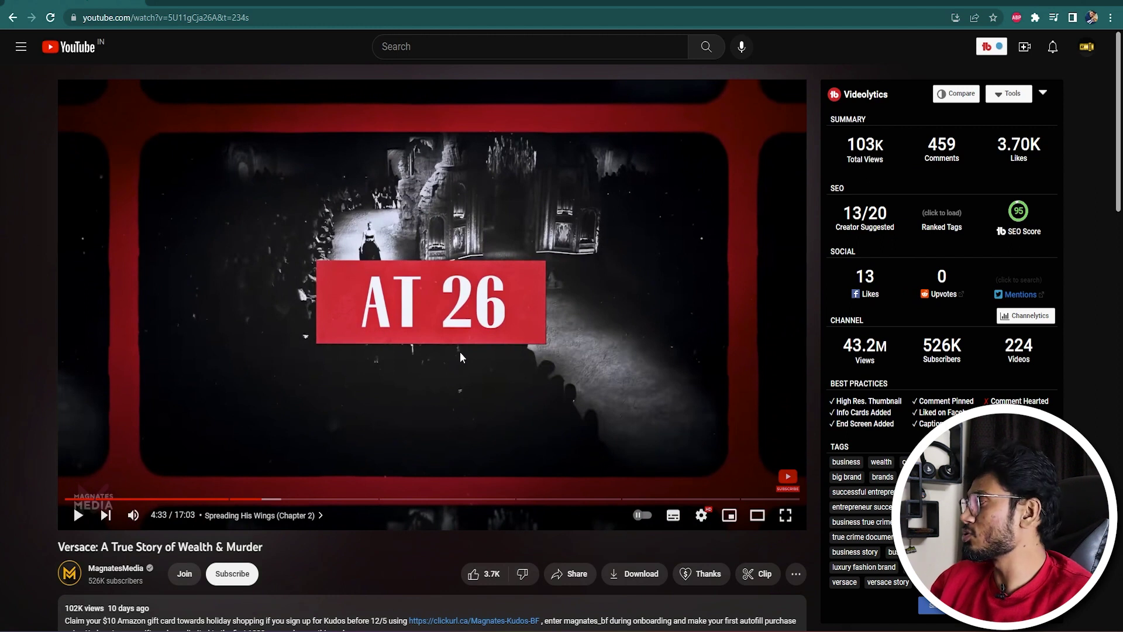
Step: Replay the section around 5:02 and pause on the 'Portfolio of Pieces' shot at 5:05
left_click(283, 499)
left_click(440, 370)
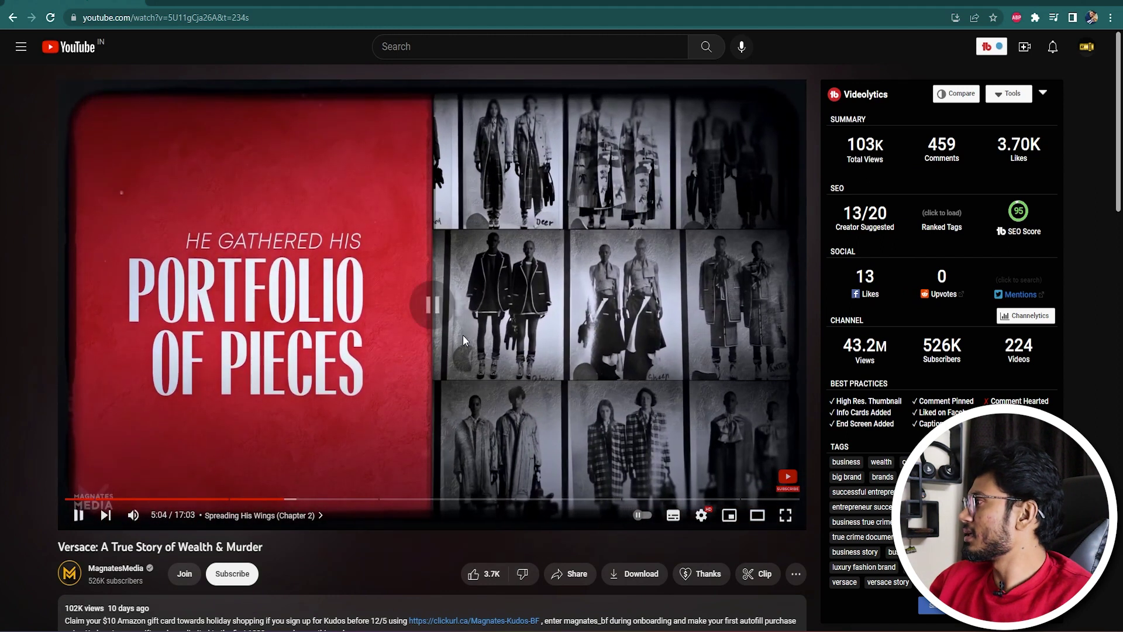
left_click(462, 334)
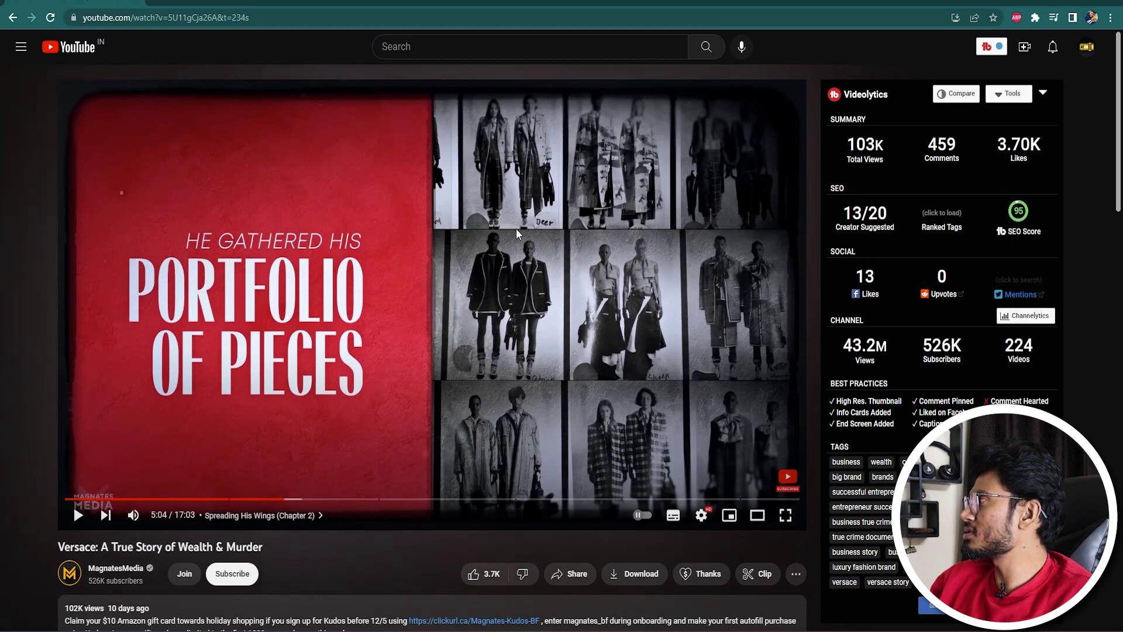
left_click(587, 404)
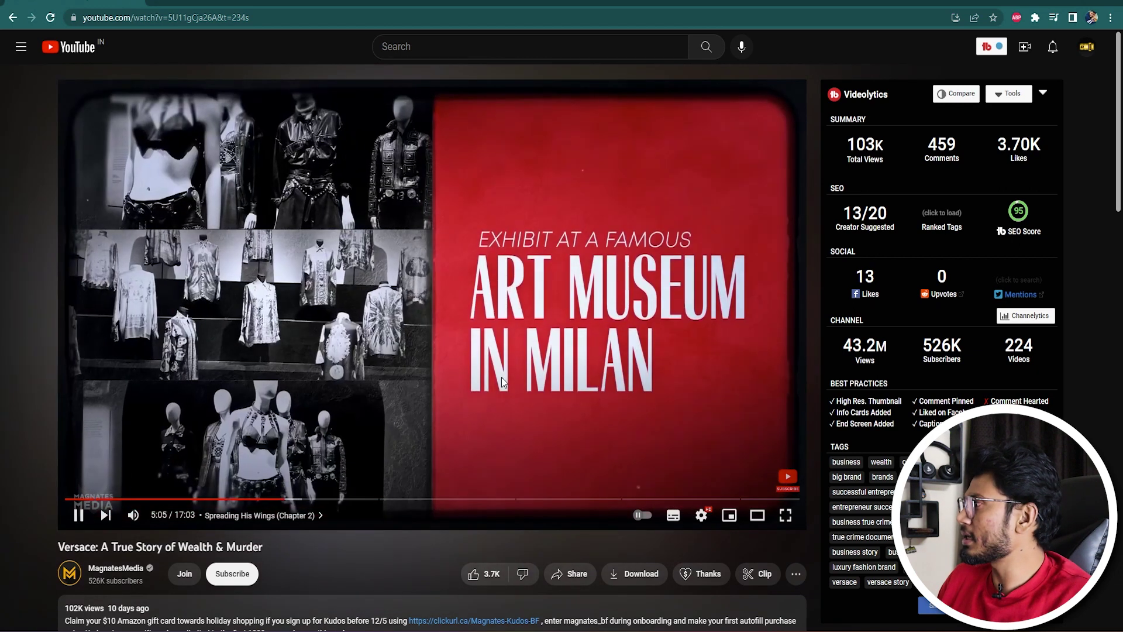
left_click(494, 373)
left_click(370, 349)
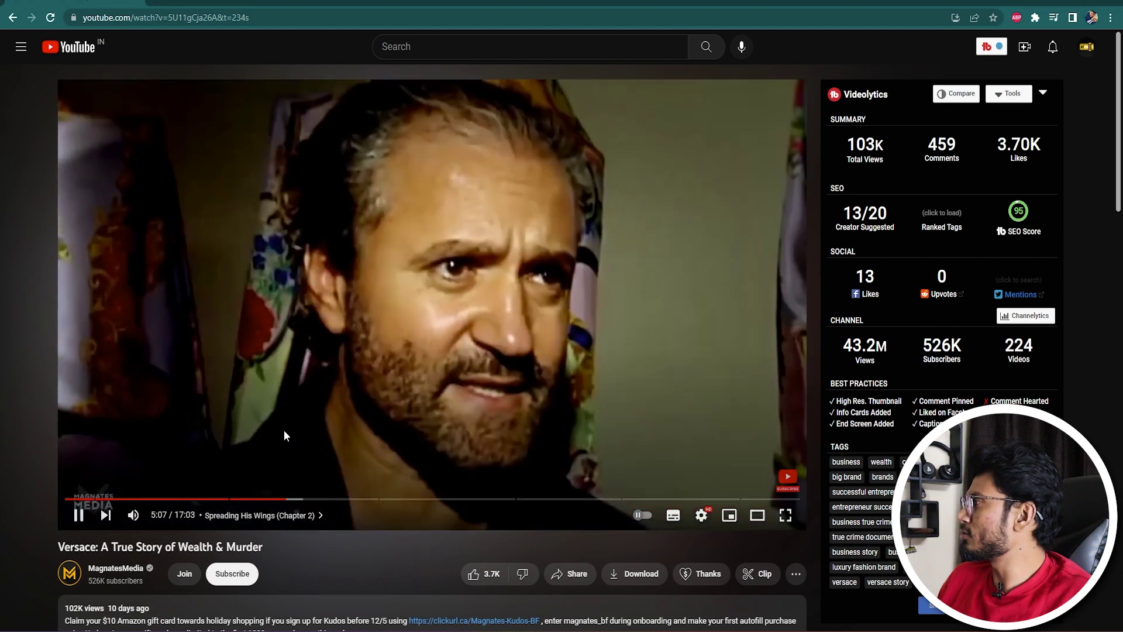
left_click(417, 341)
left_click(281, 498)
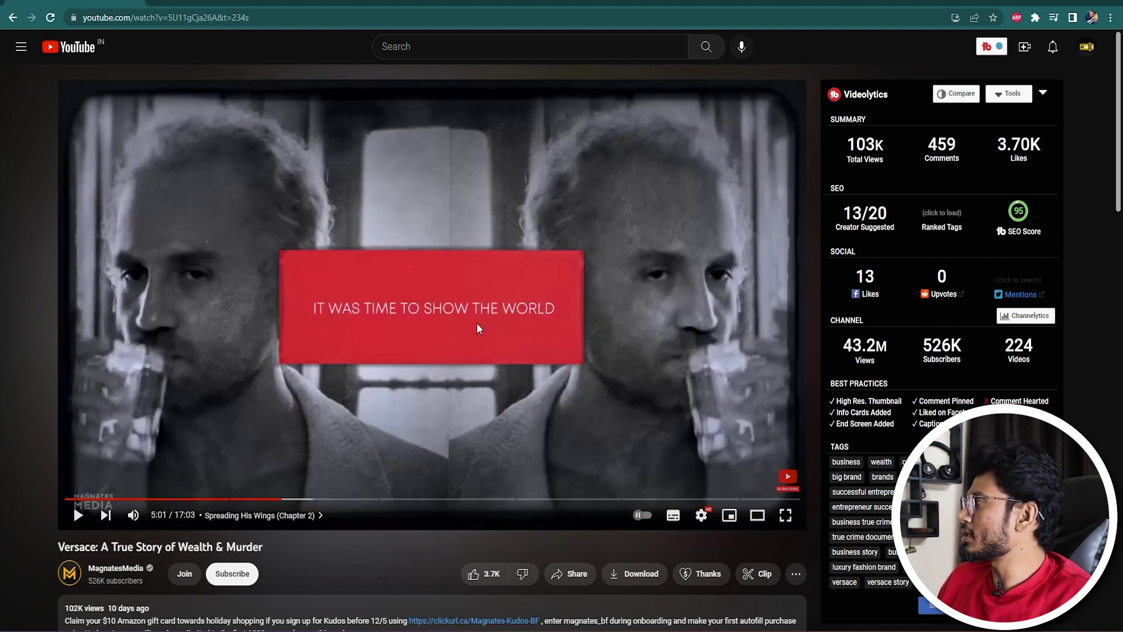
left_click(479, 328)
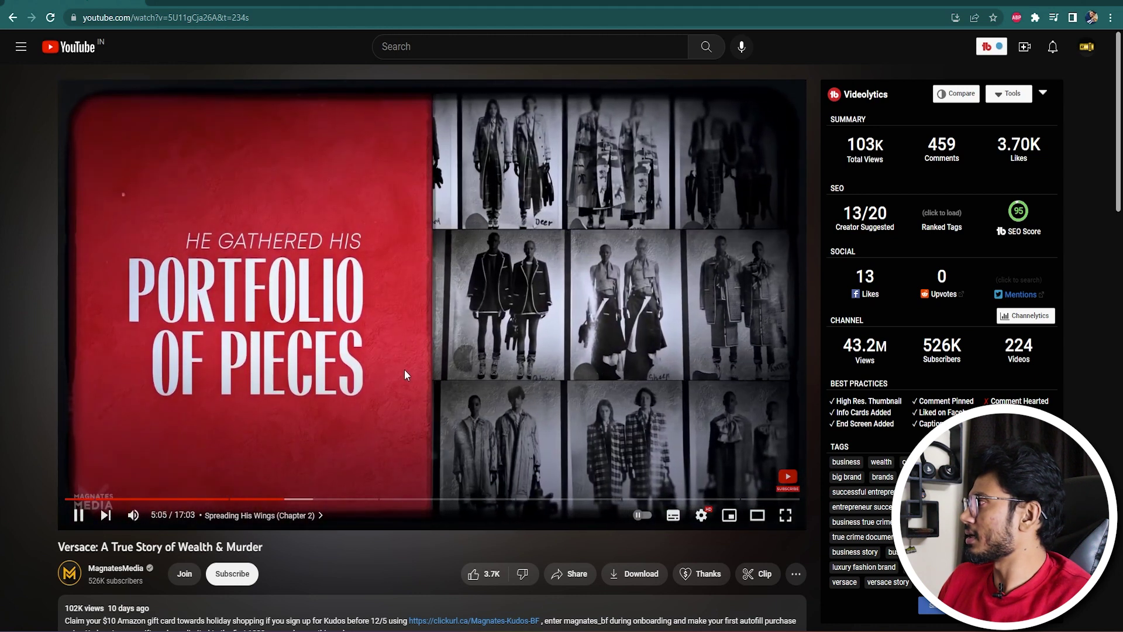
left_click(406, 374)
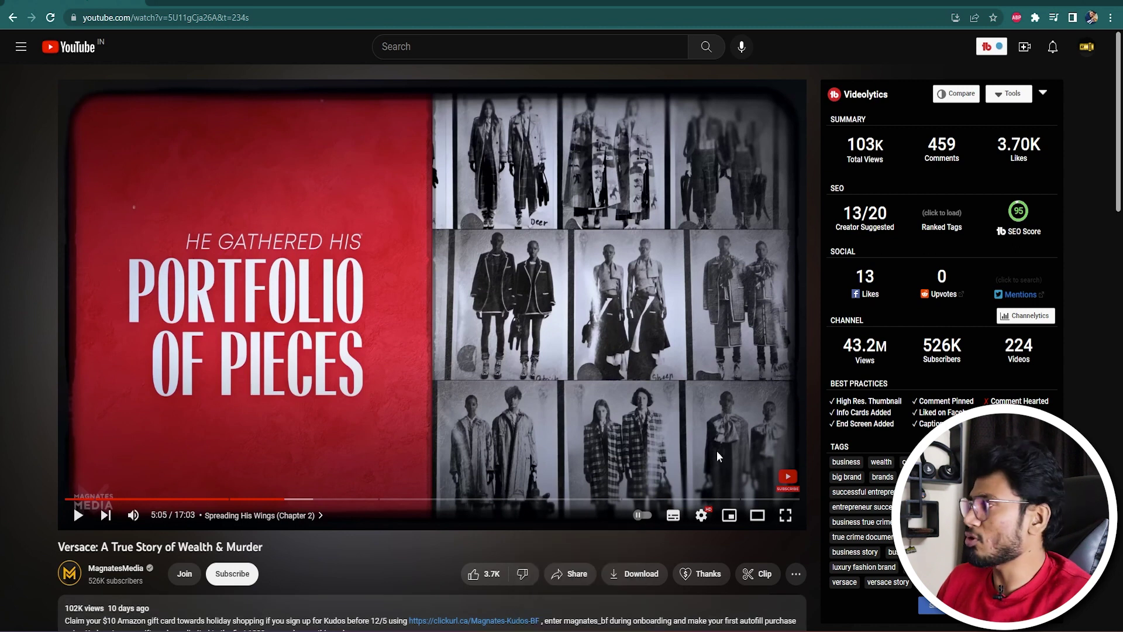
left_click(606, 582)
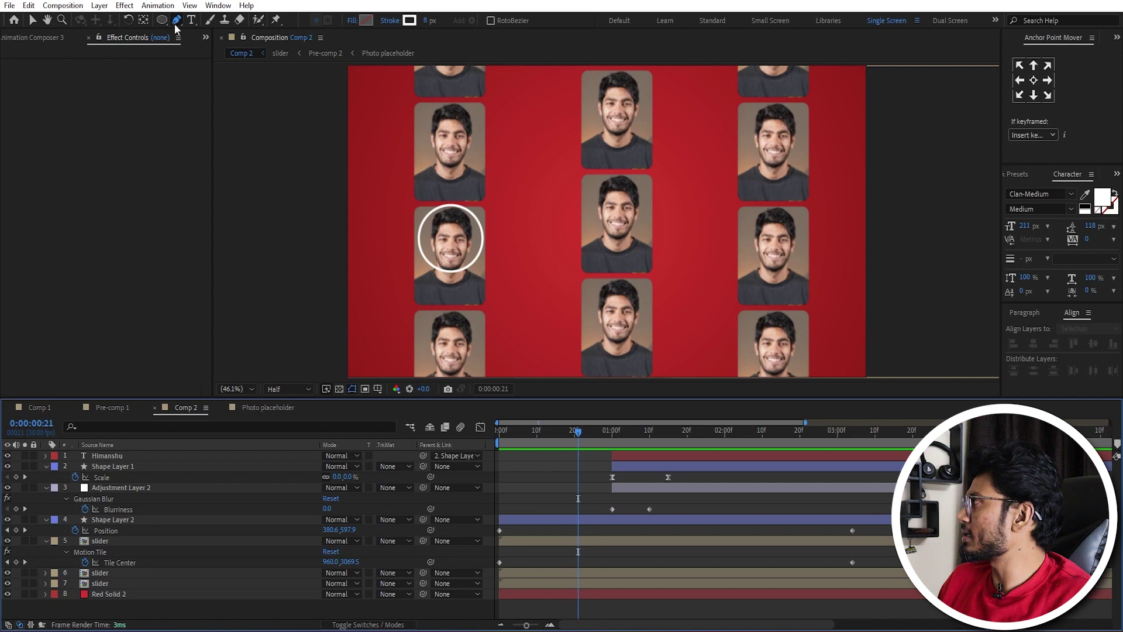
Step: Create a new 1920 x 1080, 30 fps composition named Comp 3, then resume the reference video
key("ctrl+n")
left_click(989, 380)
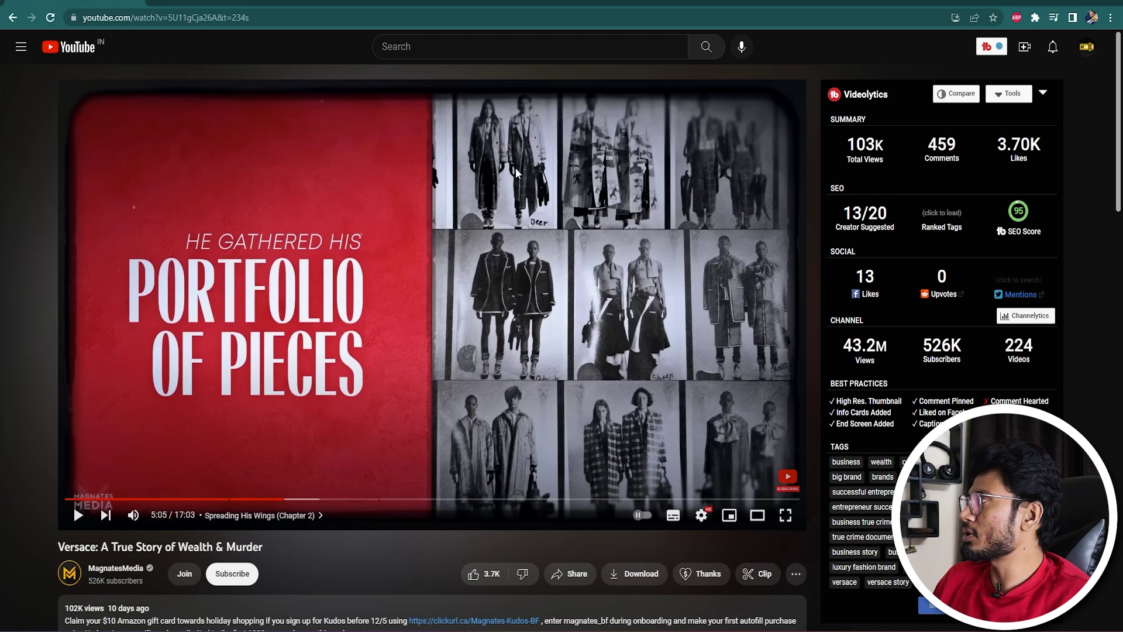
left_click(576, 305)
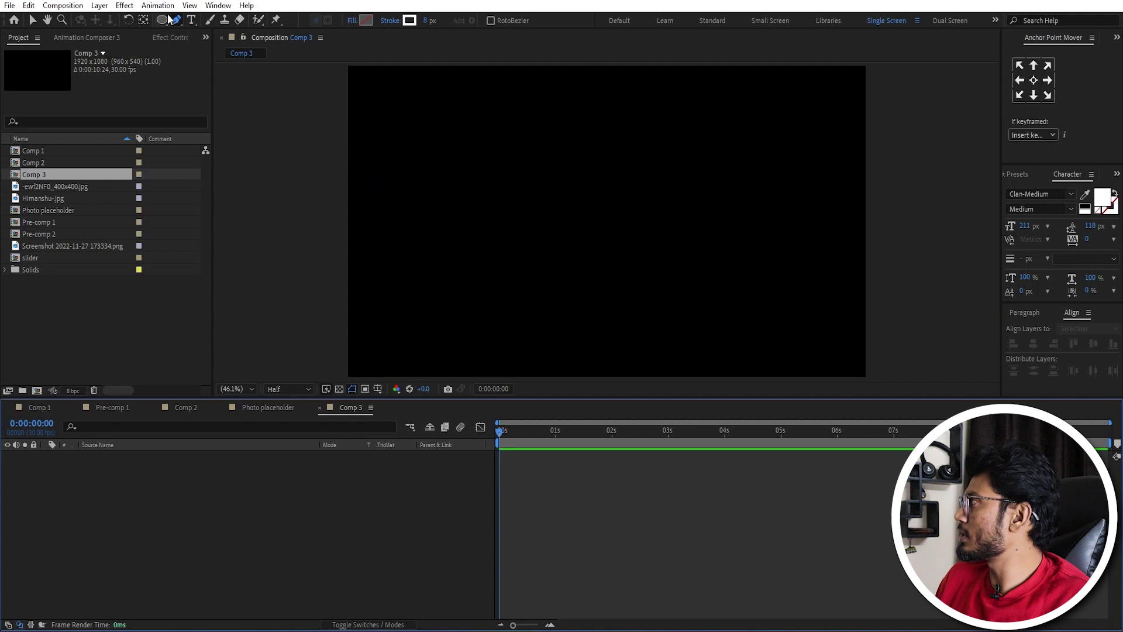
Step: Paste Comp 2's Red Solid 2 background layer into Comp 3
left_click(281, 410)
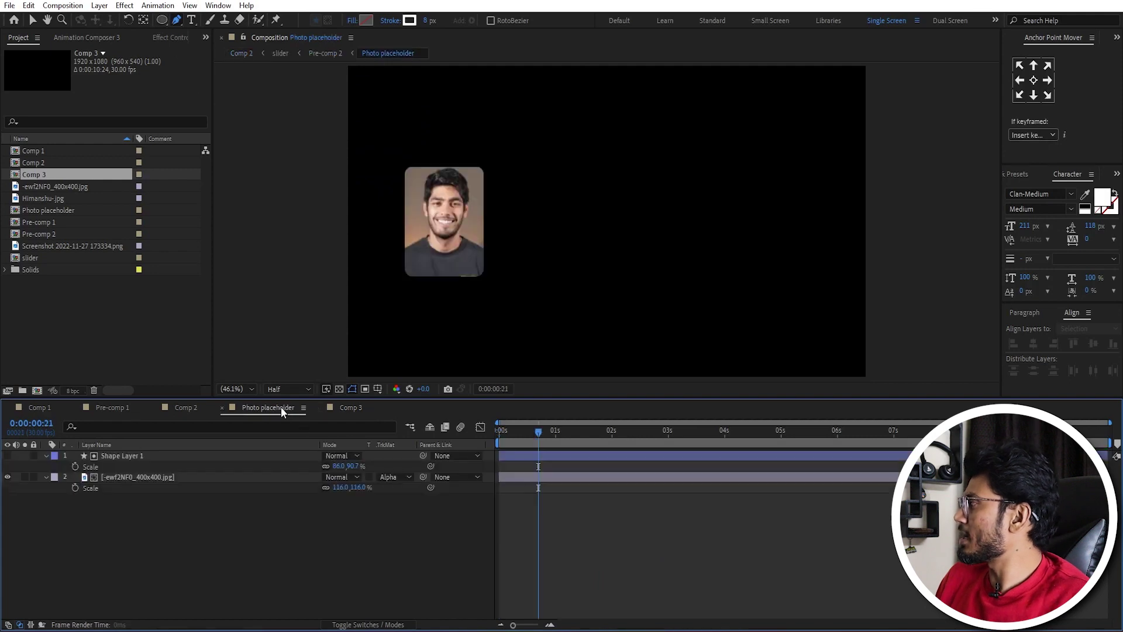
left_click(197, 406)
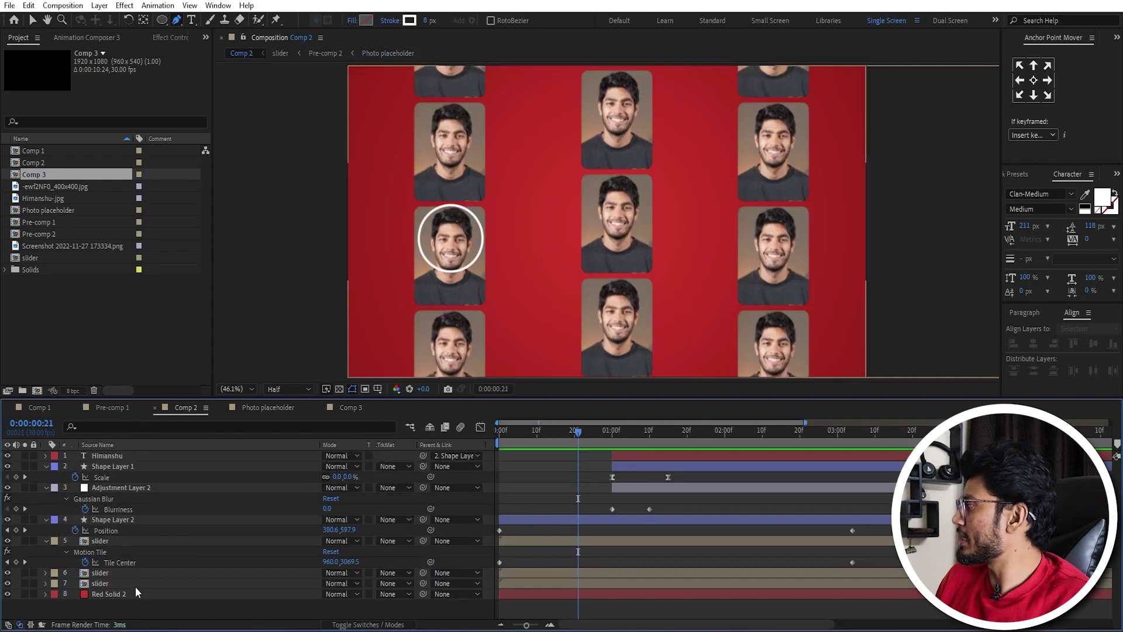
left_click(118, 592)
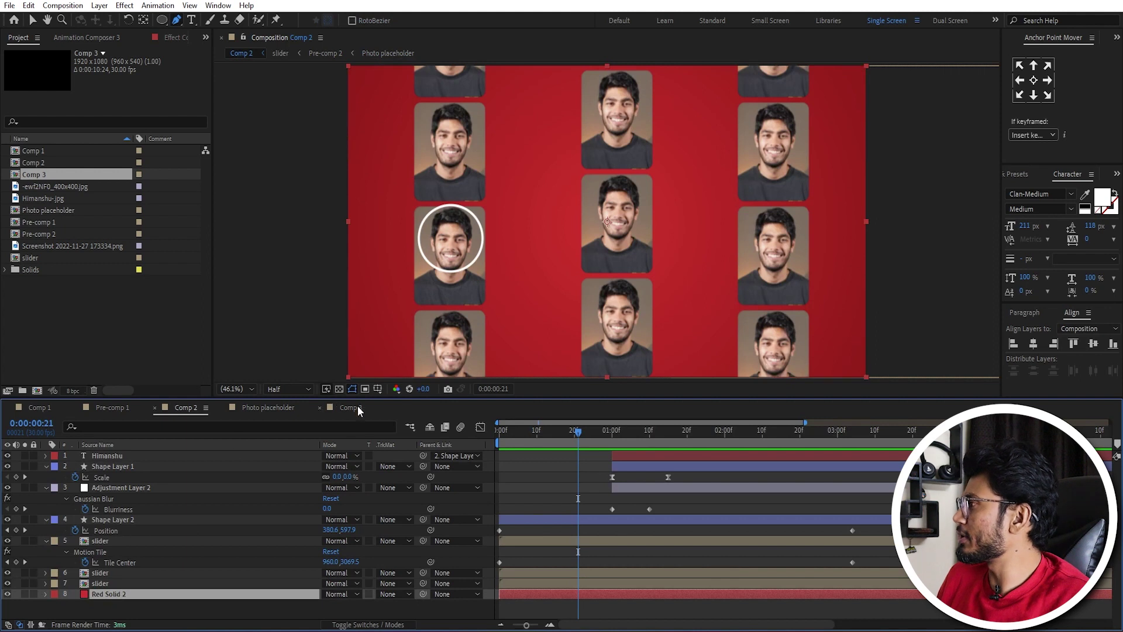
left_click(358, 409)
key("ctrl+v")
left_click(414, 545)
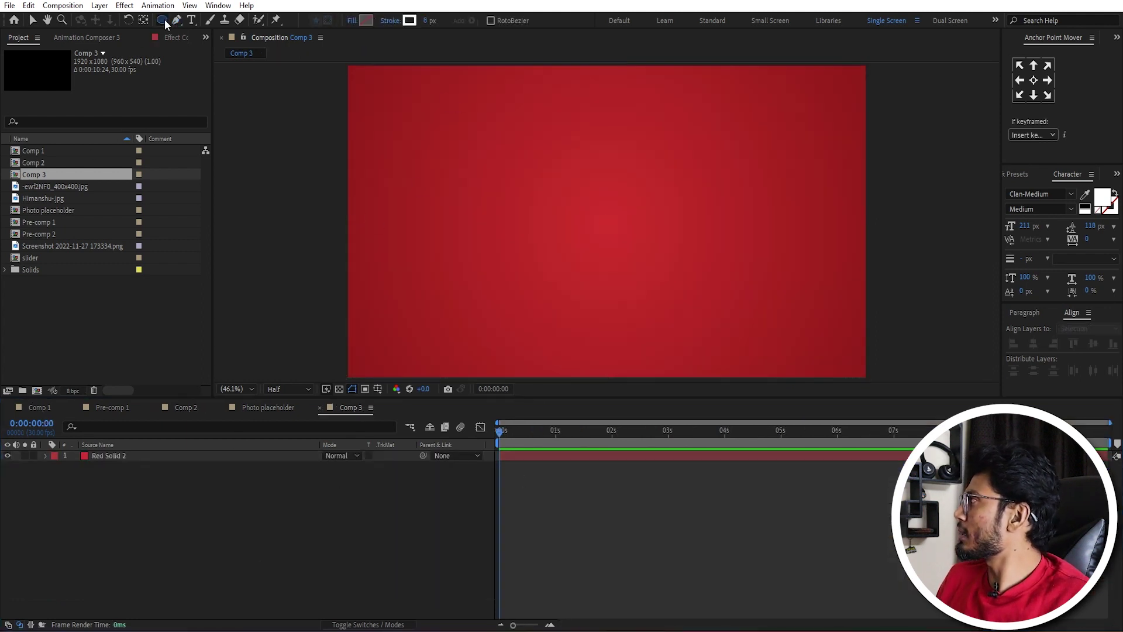
Step: Try a rectangle on the Comp 3 canvas, undo it, and deselect the red background
left_click_drag(167, 22, 205, 20)
left_click_drag(370, 76, 582, 309)
key("ctrl+z")
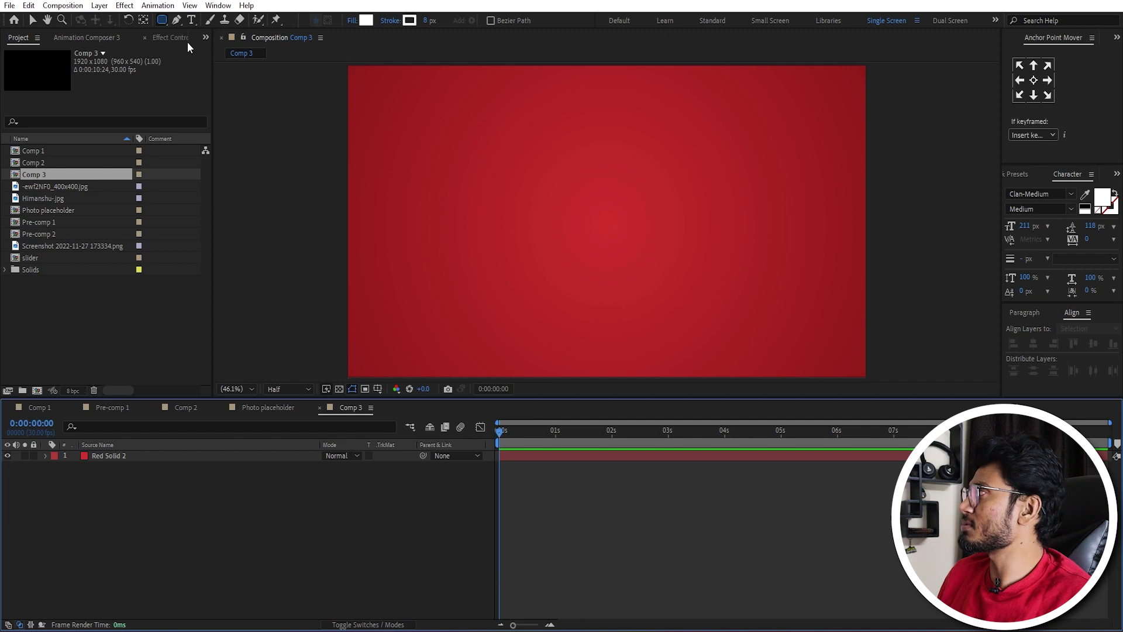
left_click(173, 457)
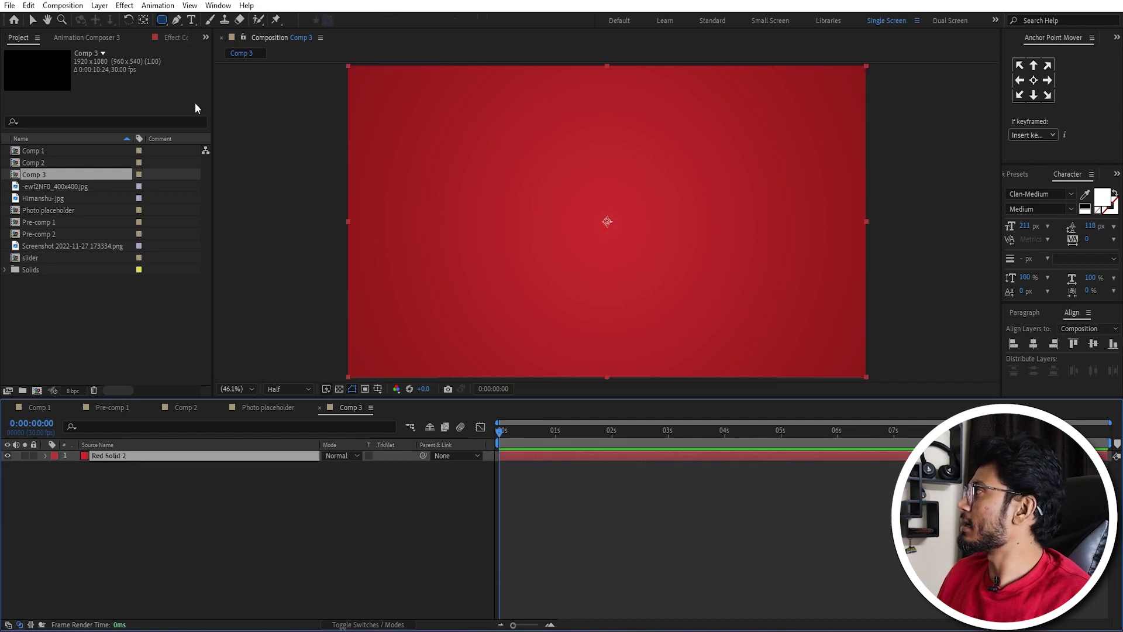
left_click(143, 534)
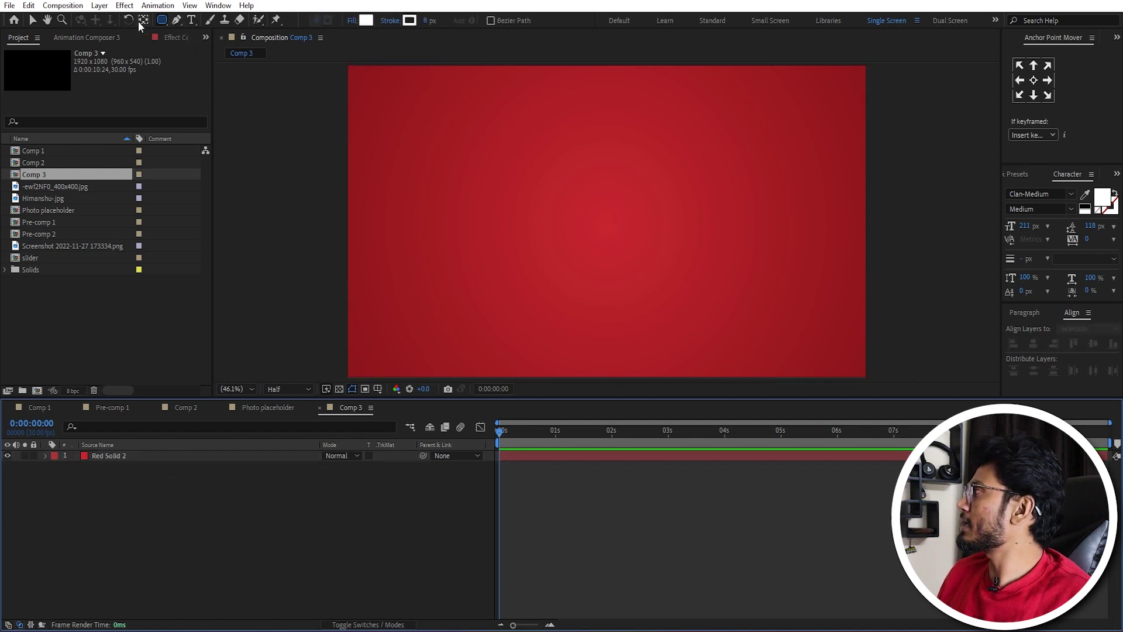
Step: Draw a white rectangle on the lower right and duplicate it twice, stacking the copies upward
left_click_drag(158, 22, 193, 21)
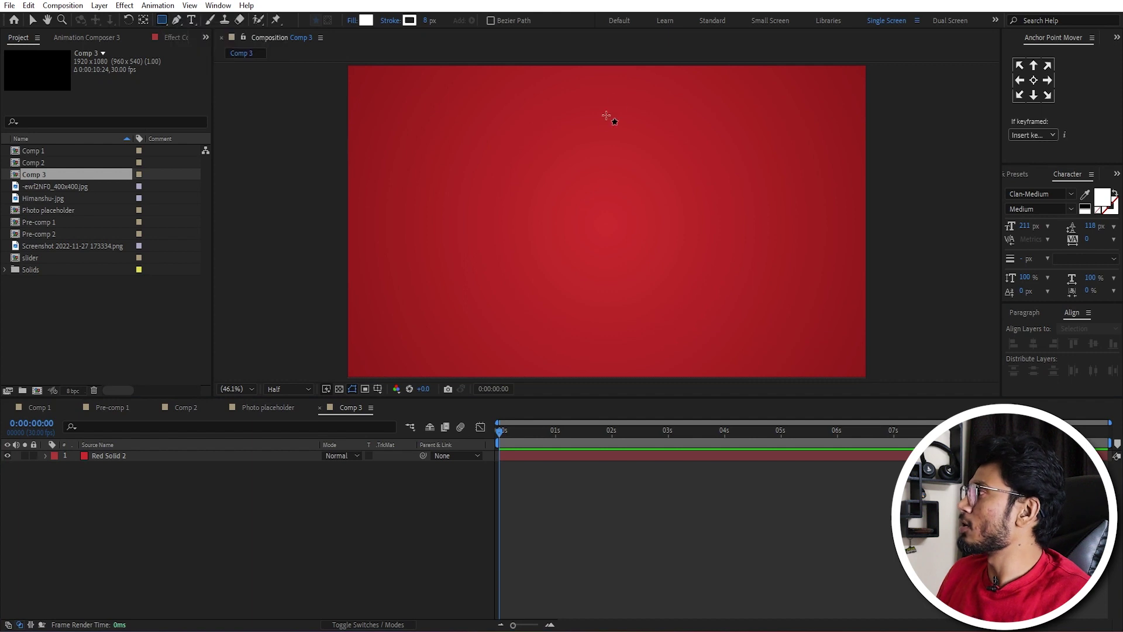
left_click_drag(608, 94, 853, 166)
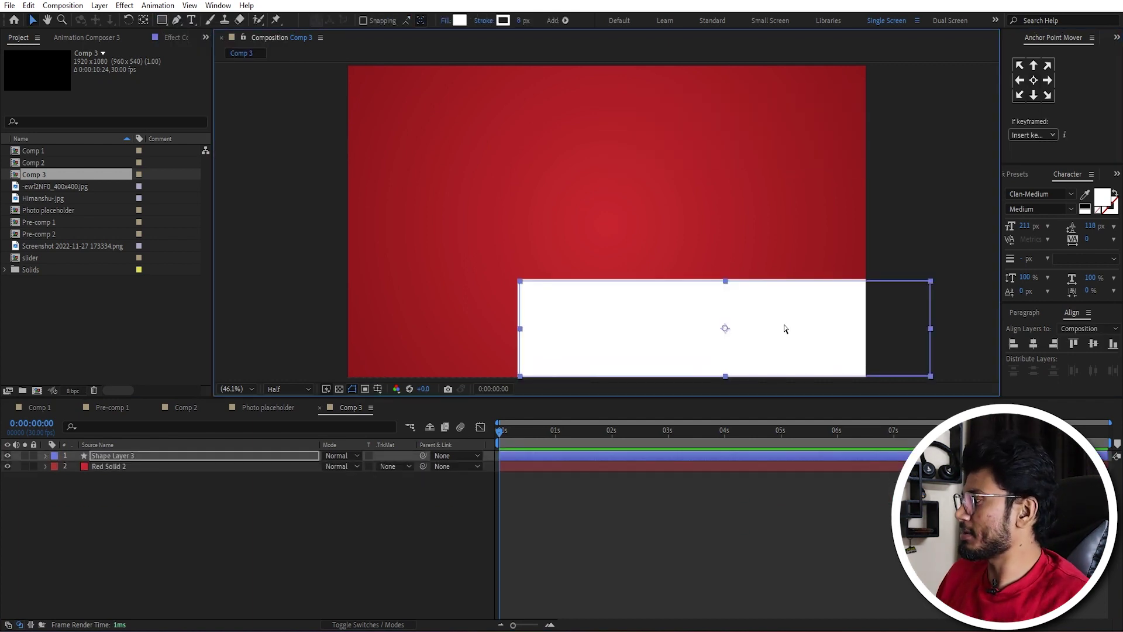
key("ctrl+d")
key("shift+Up")
key("shift+Up")
key("shift+Up")
key("shift+Down")
key("shift+Down")
key("ctrl+d")
key("shift+Up")
key("shift+Up")
key("shift+Up")
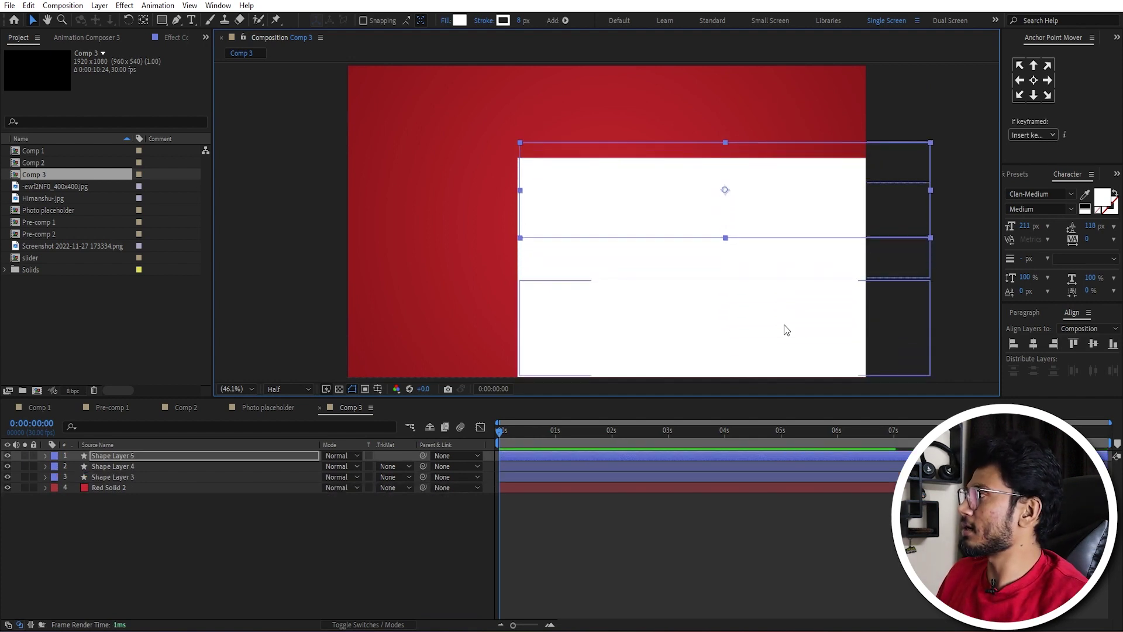
key("shift+Up")
key("shift+Up")
key("shift+Up")
key("shift+Up")
key("shift+Up")
key("shift+Up")
key("shift+Down")
key("shift+Down")
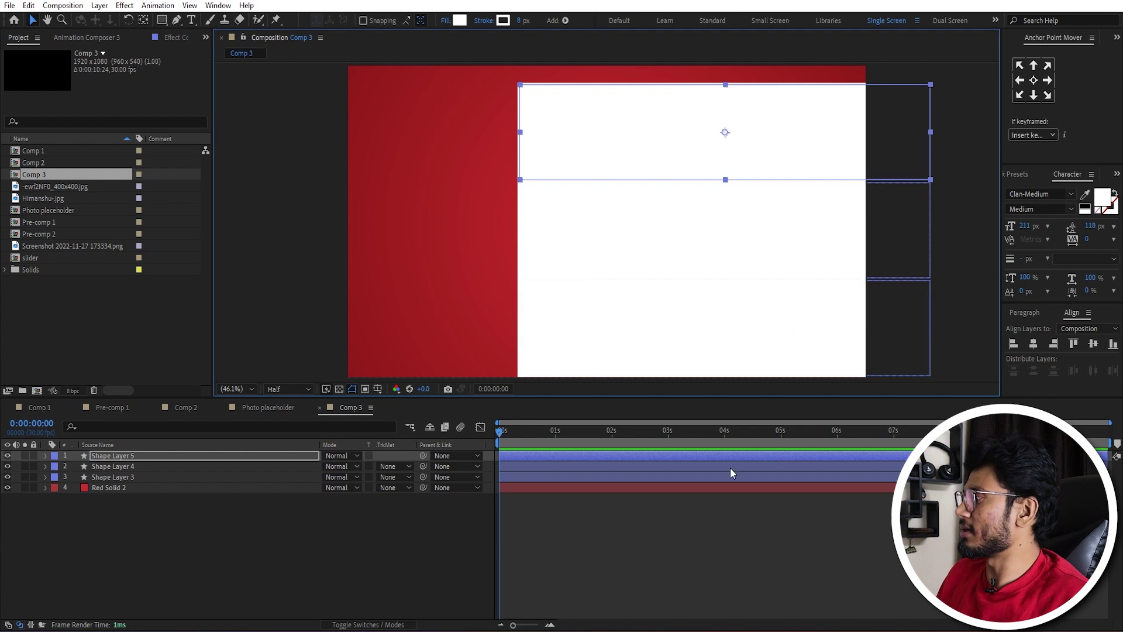
Step: Nudge all three rectangles into place together, then add the portrait photo to the composition
left_click(699, 479, "shift")
key("shift+Up")
key("shift+Up")
key("shift+Up")
key("shift+Up")
key("shift+Up")
key("shift+Down")
key("shift+Down")
key("ctrl+shift+a")
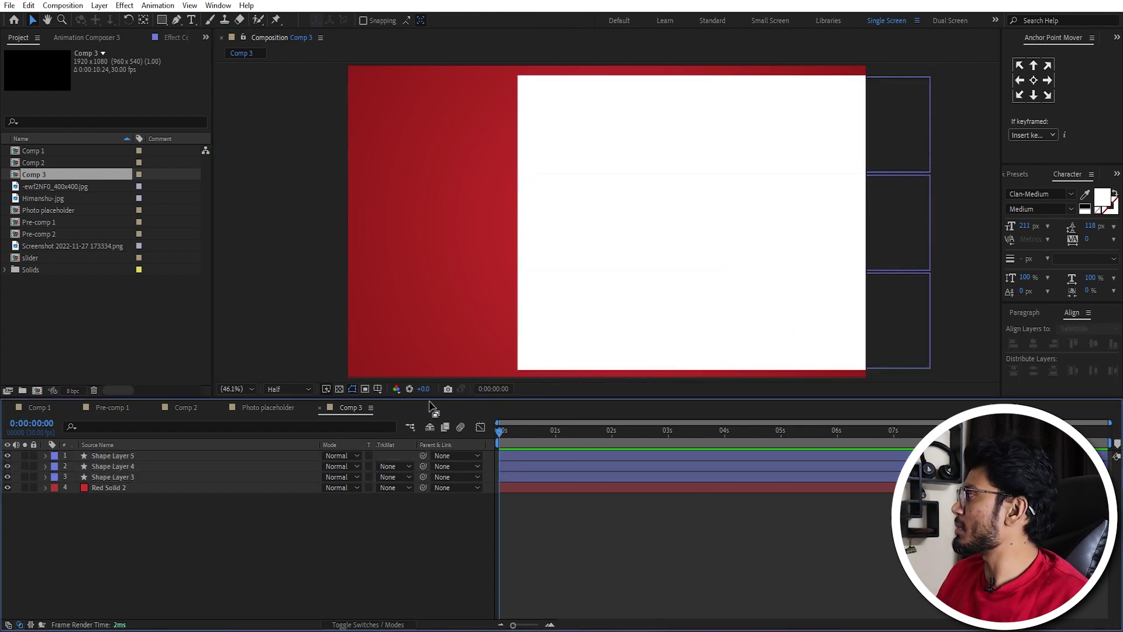
left_click(64, 188)
left_click_drag(43, 201, 97, 464)
Step: Alpha-matte the photo to the top rectangle, and add two more matted copies under the middle and bottom rectangles
left_click(390, 466)
left_click(412, 499)
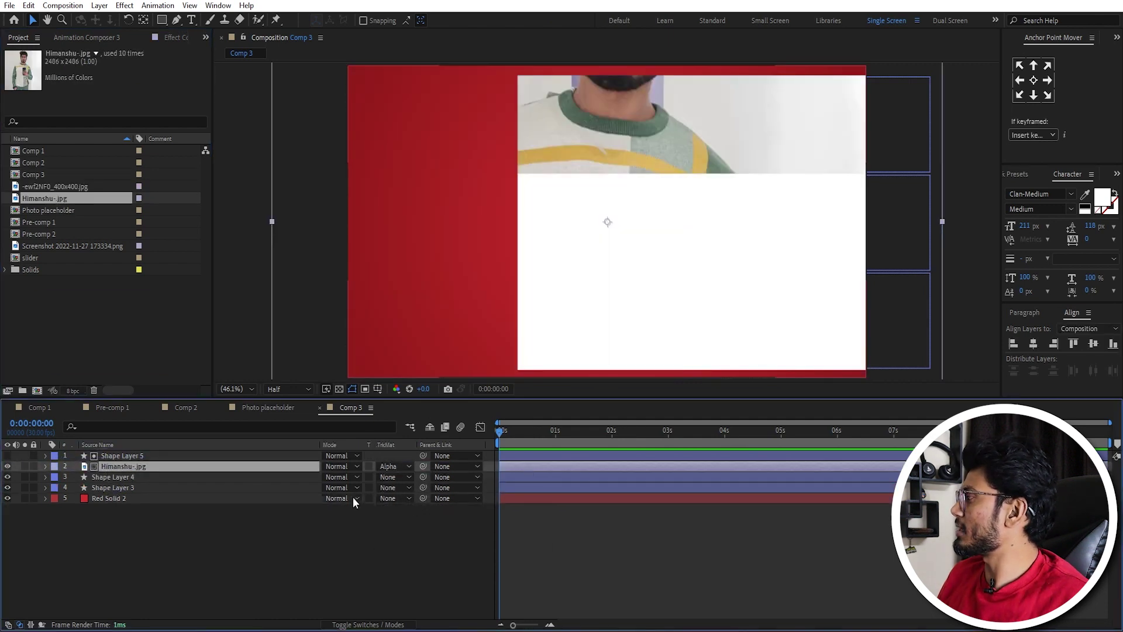
key("ctrl+d")
left_click_drag(126, 456, 128, 492)
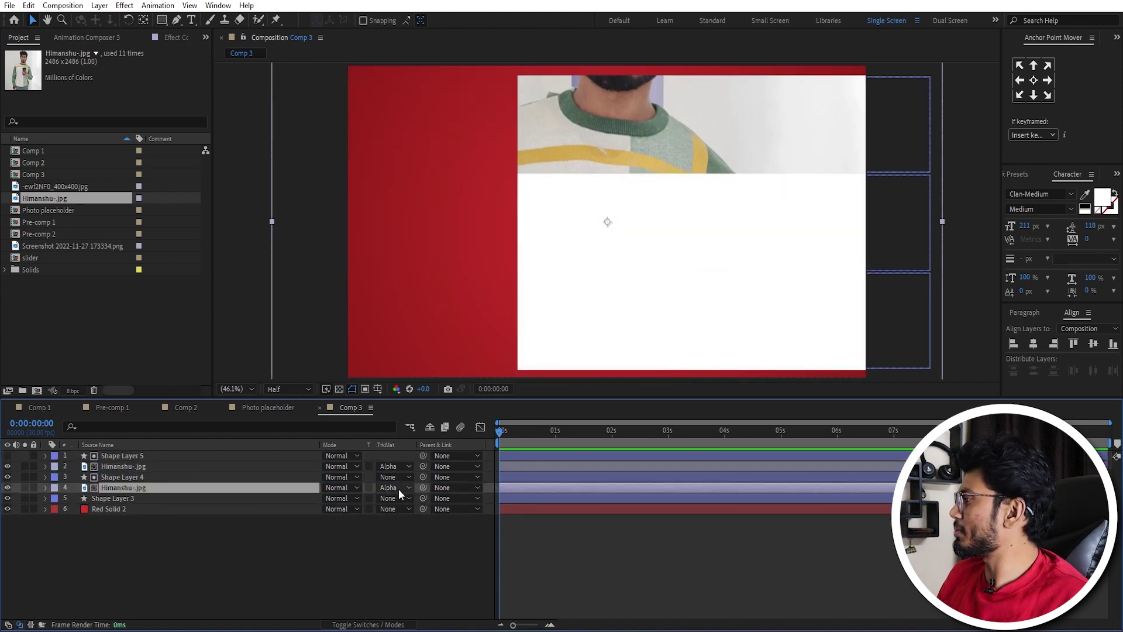
left_click(398, 489)
left_click(125, 485)
key("ctrl+d")
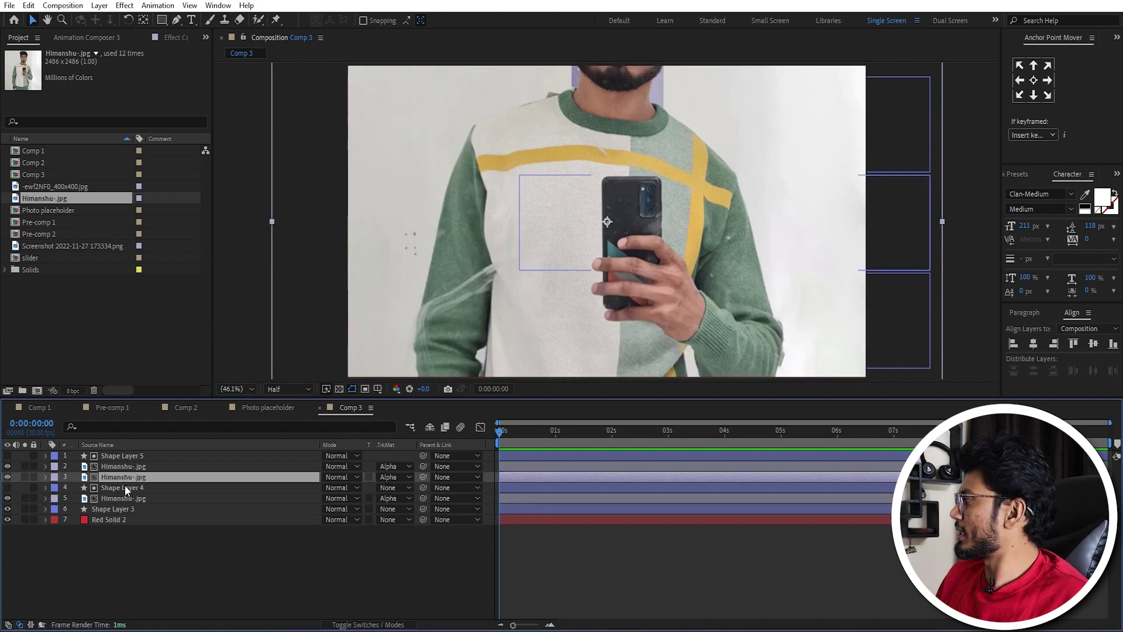
left_click_drag(124, 480, 126, 515)
left_click(383, 509)
left_click(401, 540)
left_click(309, 548)
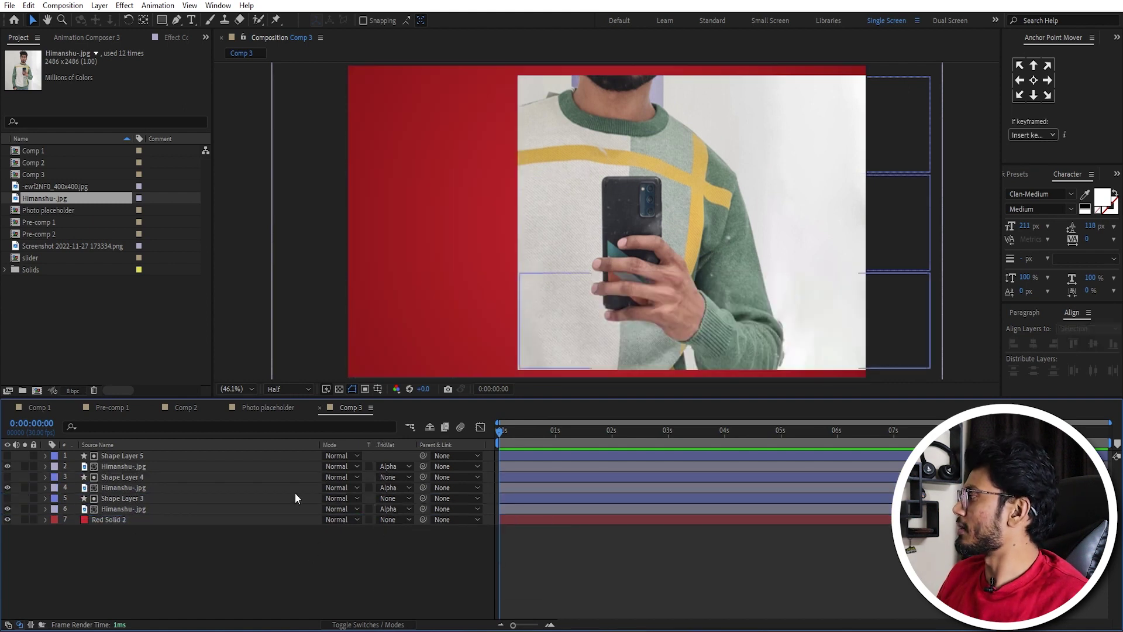
Step: Slide the top photo strip right and shift the middle strip's photo so the face shows
left_click(128, 467)
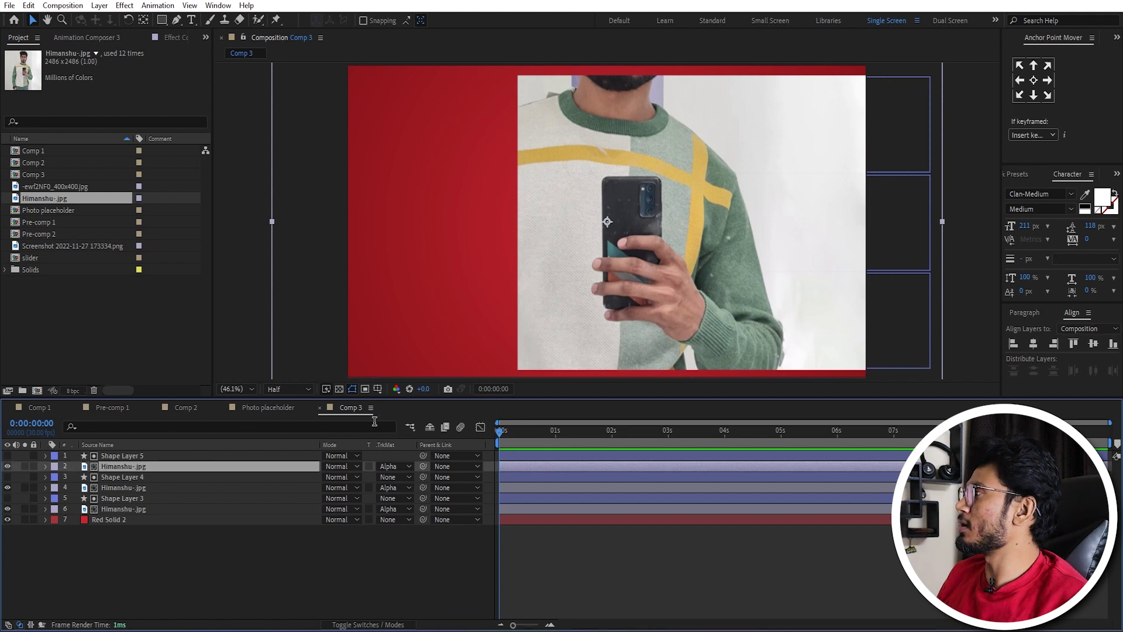
key("shift+Right")
key("shift+Right")
key("shift+Right")
key("shift+Right")
key("shift+Right")
key("shift+Right")
key("shift+Right")
key("shift+Right")
key("shift+Right")
key("shift+Right")
key("shift+Right")
key("shift+Right")
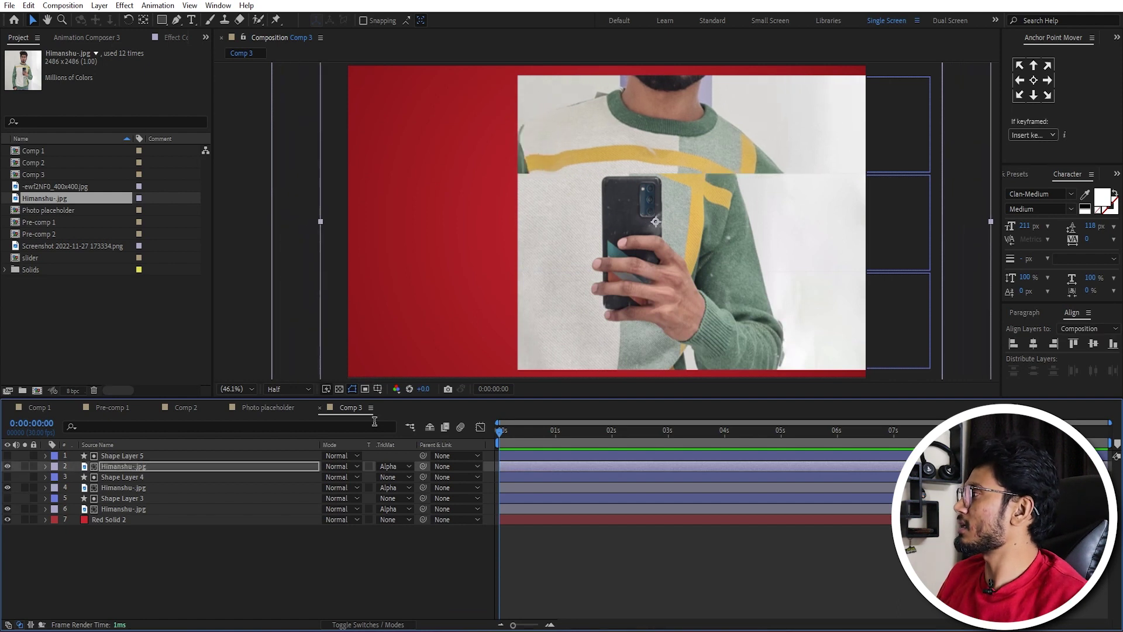
key("shift+Right")
key("shift+Right")
key("shift+Right")
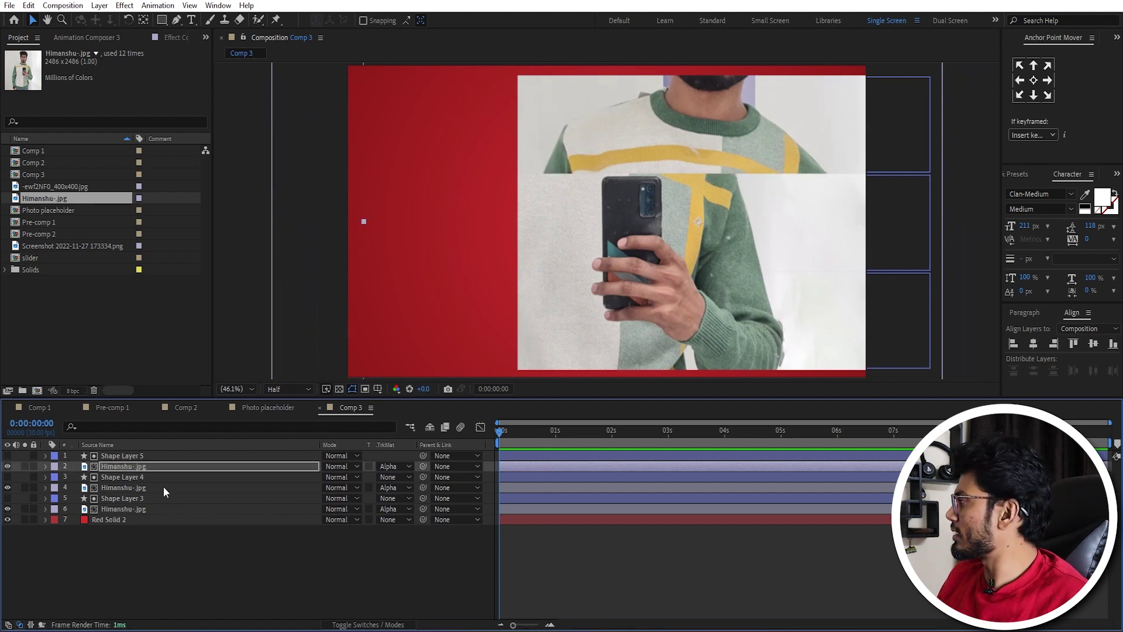
left_click(119, 508)
left_click(122, 488)
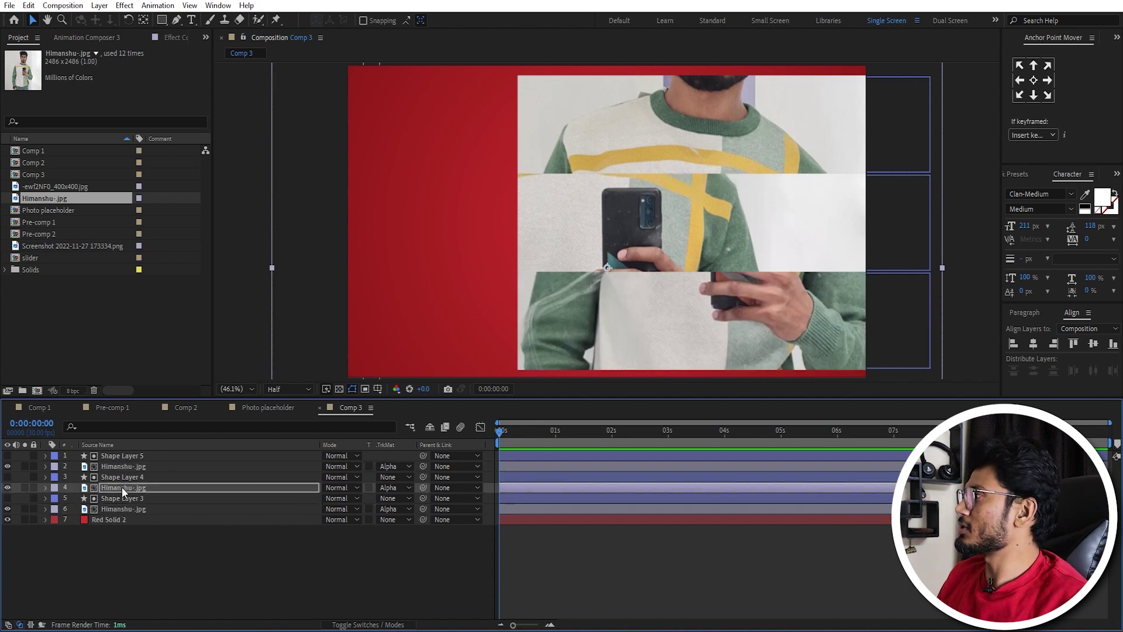
key("shift+Down")
key("shift+Down")
key("shift+Down")
key("shift+Down")
key("shift+Down")
key("shift+Down")
key("shift+Down")
key("shift+Down")
key("shift+Down")
key("shift+Down")
key("shift+Down")
key("F2")
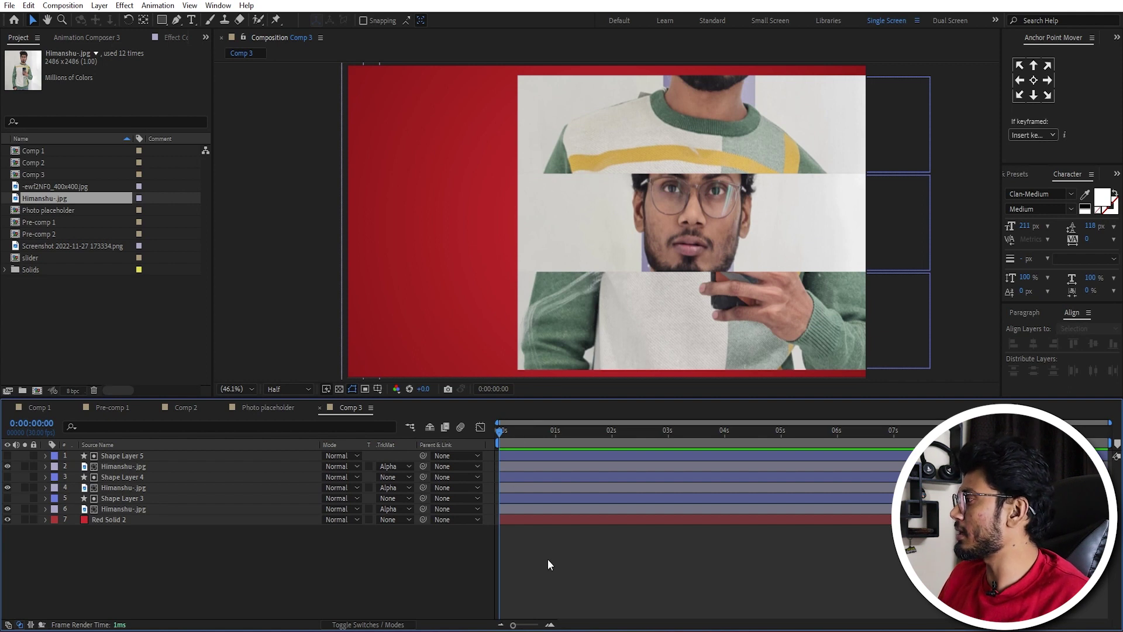
left_click(518, 457)
left_click(519, 466, "shift")
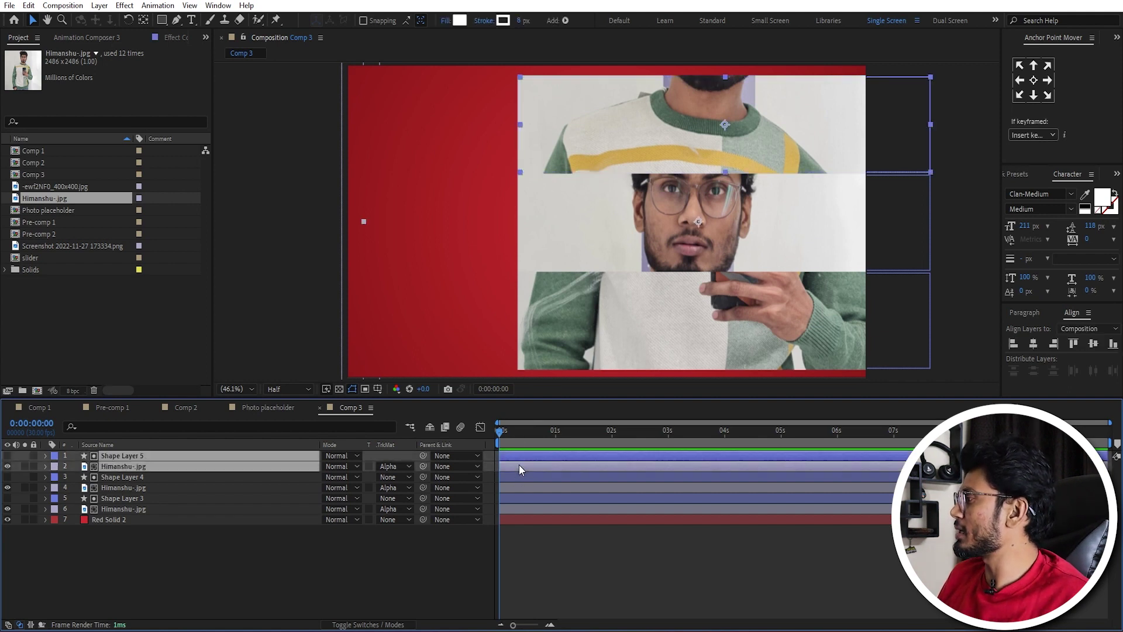
Step: Pre-compose the top strip's shape and photo layers into Pre-comp 3
right_click(521, 465)
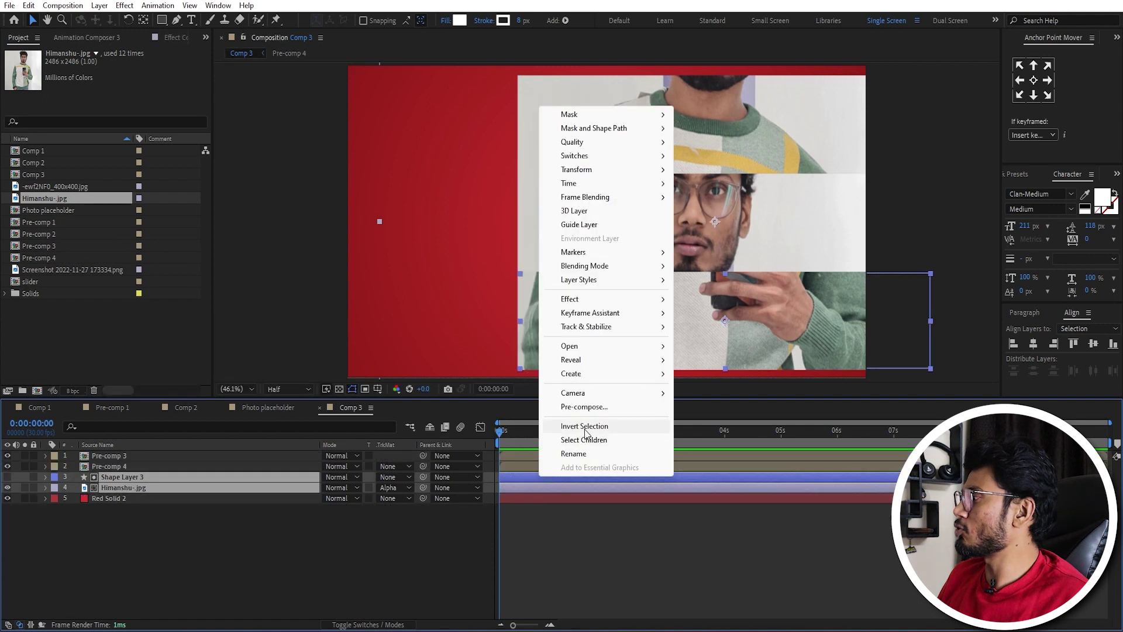
left_click(564, 395)
left_click(581, 397)
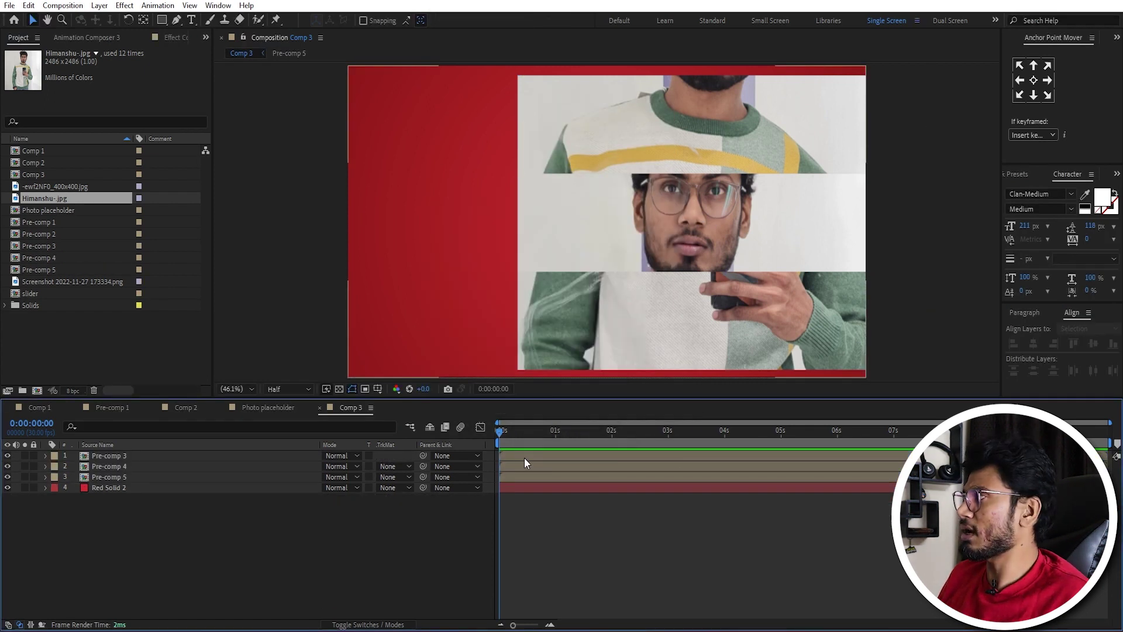
left_click(170, 455)
left_click(303, 570)
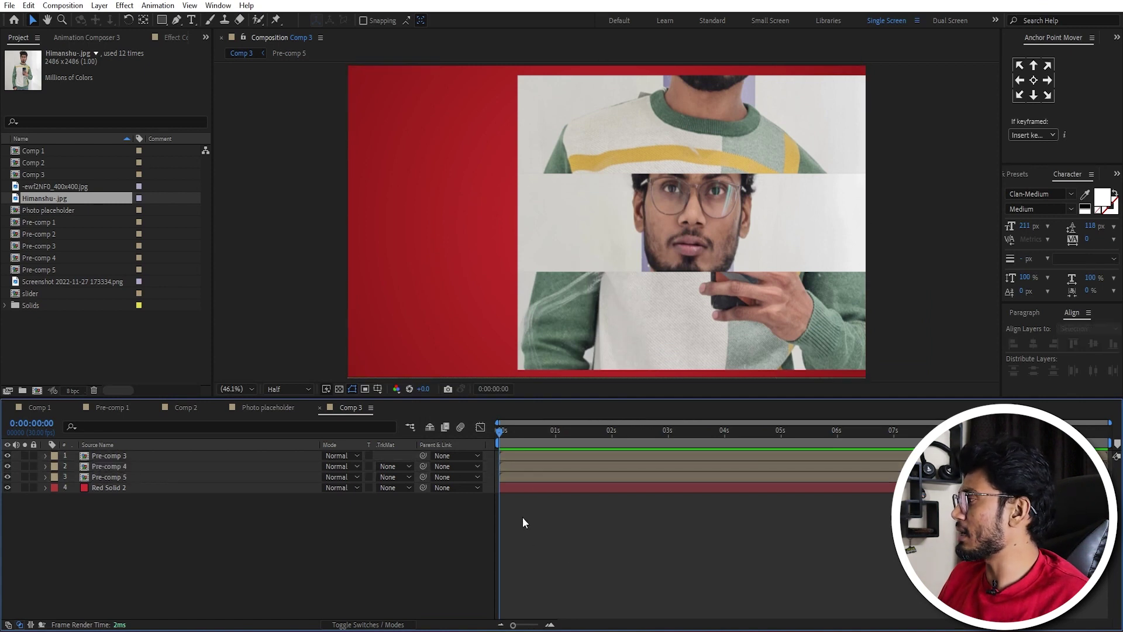
left_click(164, 21)
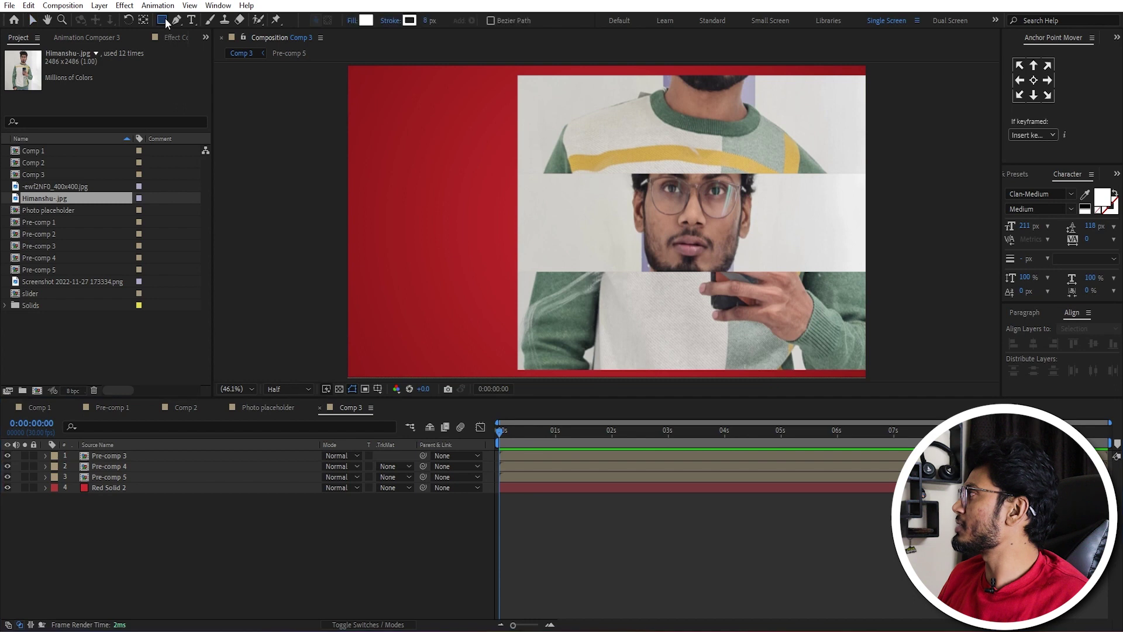
Step: Draw a rectangle over the left of the frame and fill it with the sampled background red A3151E
left_click_drag(376, 77, 627, 369)
left_click(555, 456)
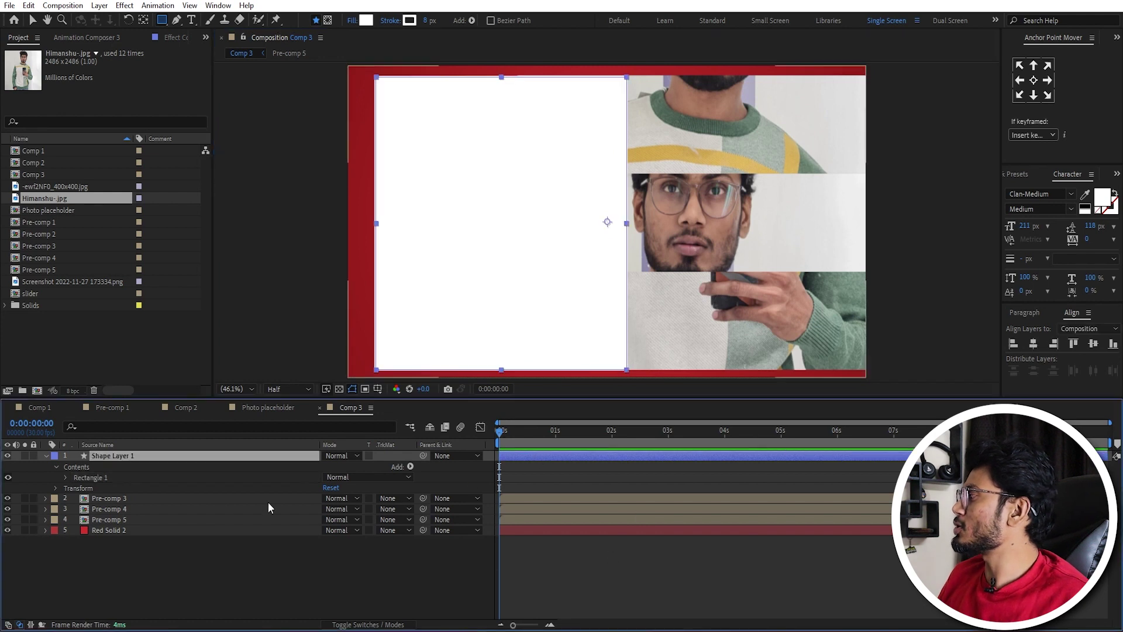
left_click(106, 528)
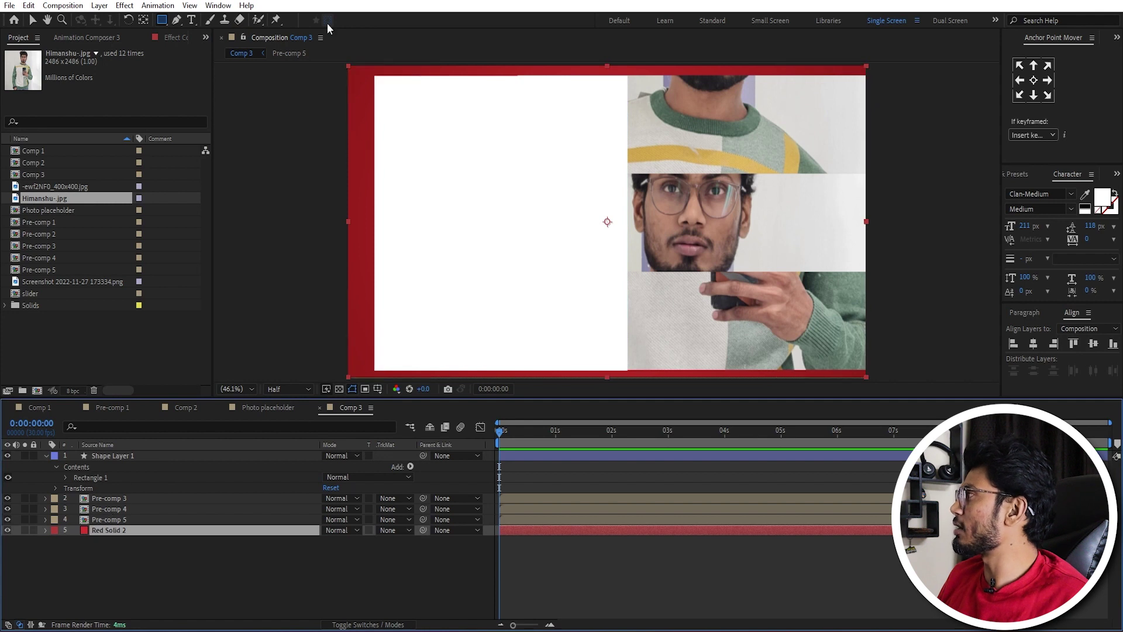
left_click(193, 445)
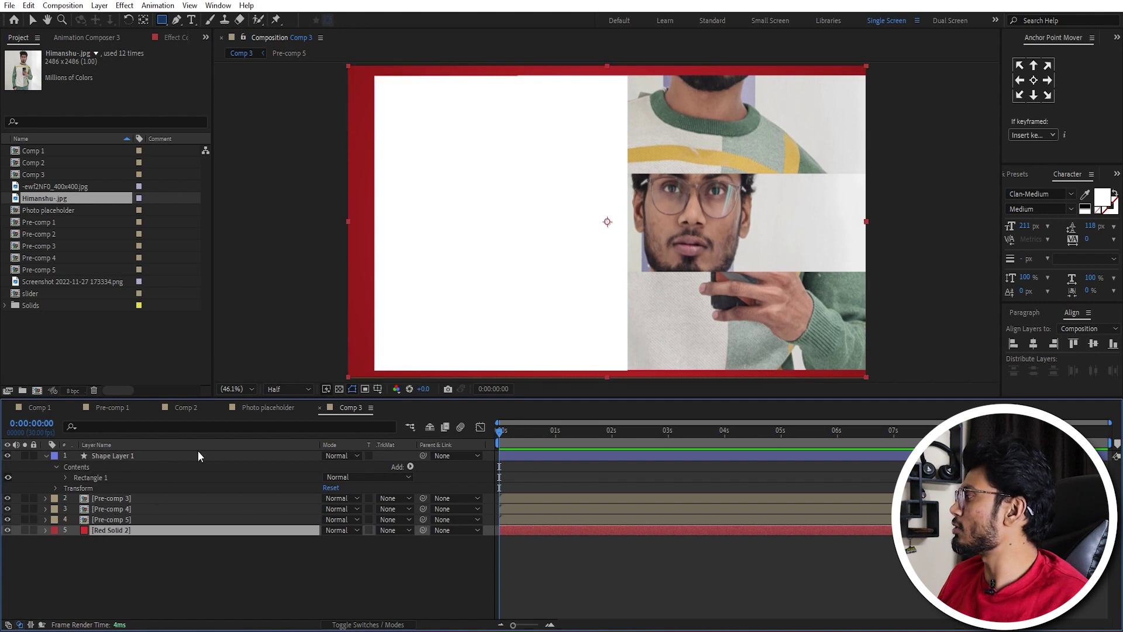
left_click(193, 455)
left_click(366, 20)
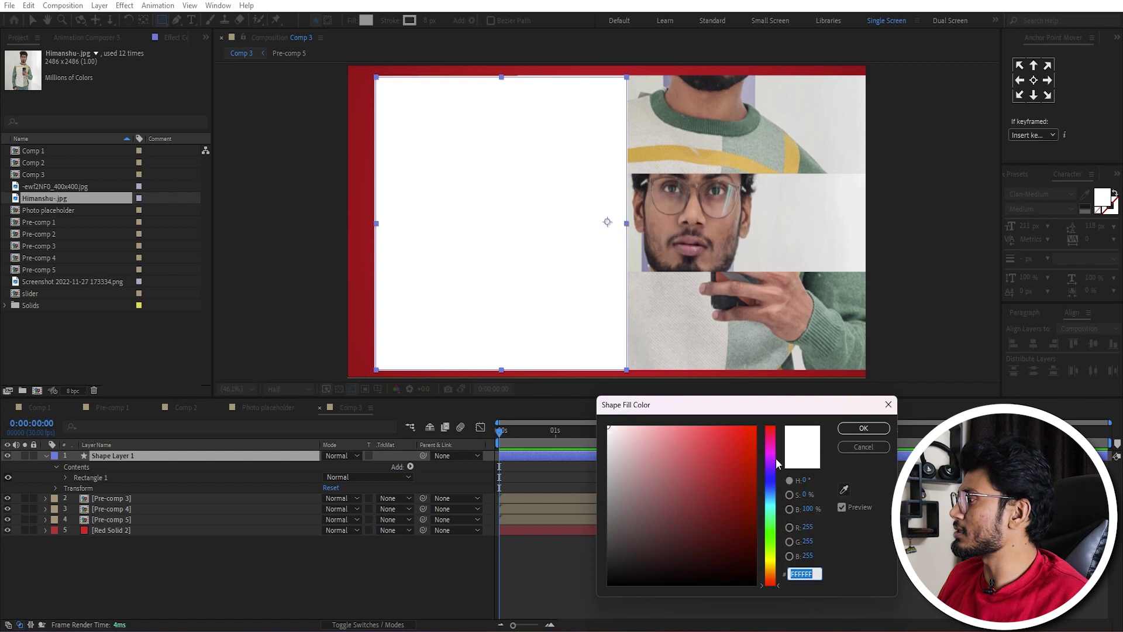
left_click(844, 489)
left_click(366, 257)
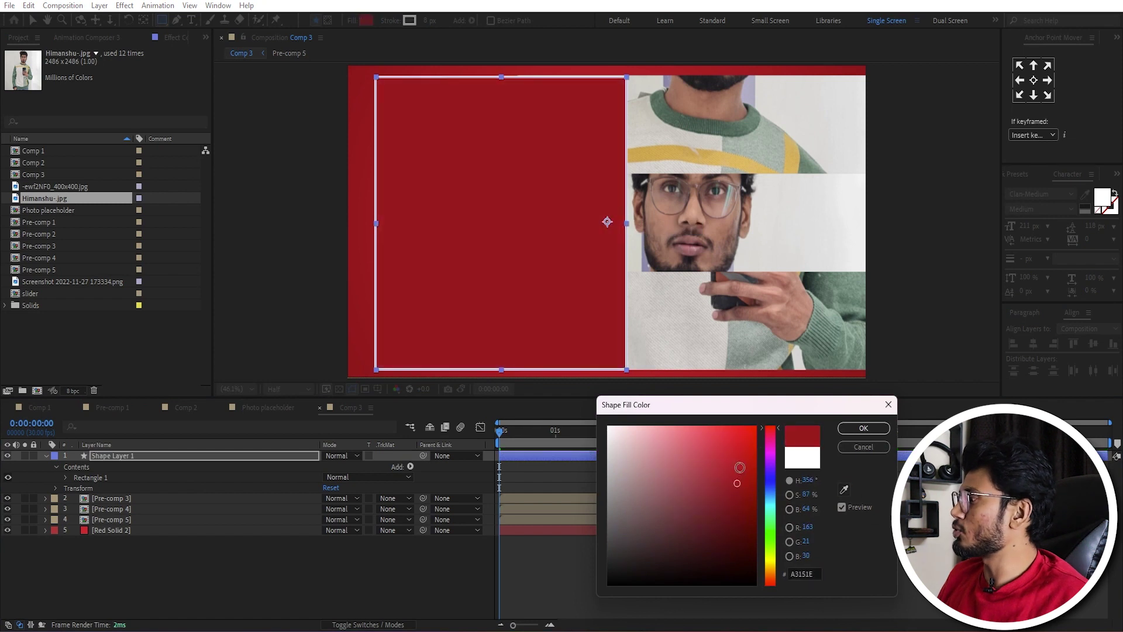
key("Return")
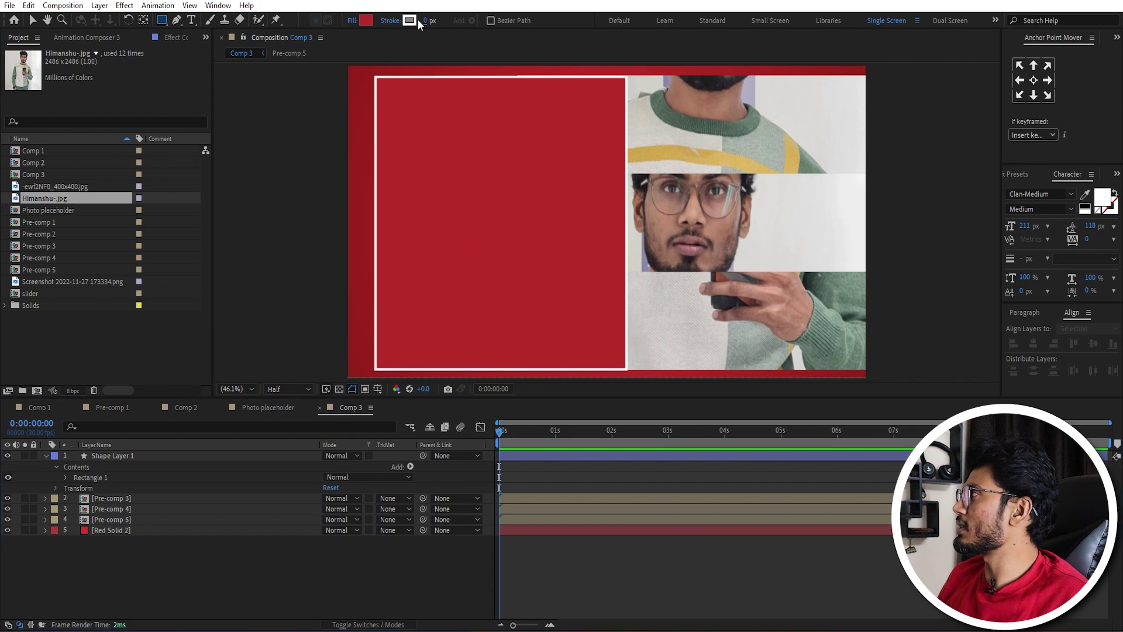
Step: Add a bold white text layer on the red panel reading 'Name' and the person's name
left_click(192, 21)
left_click(461, 213)
type("Himanshu")
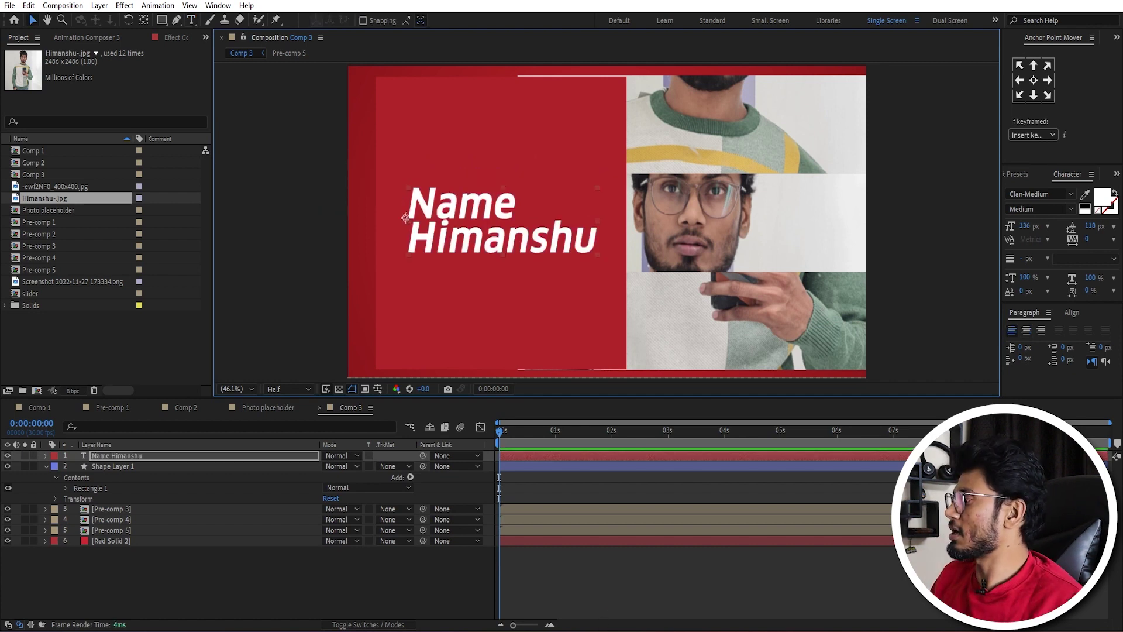
left_click(610, 546)
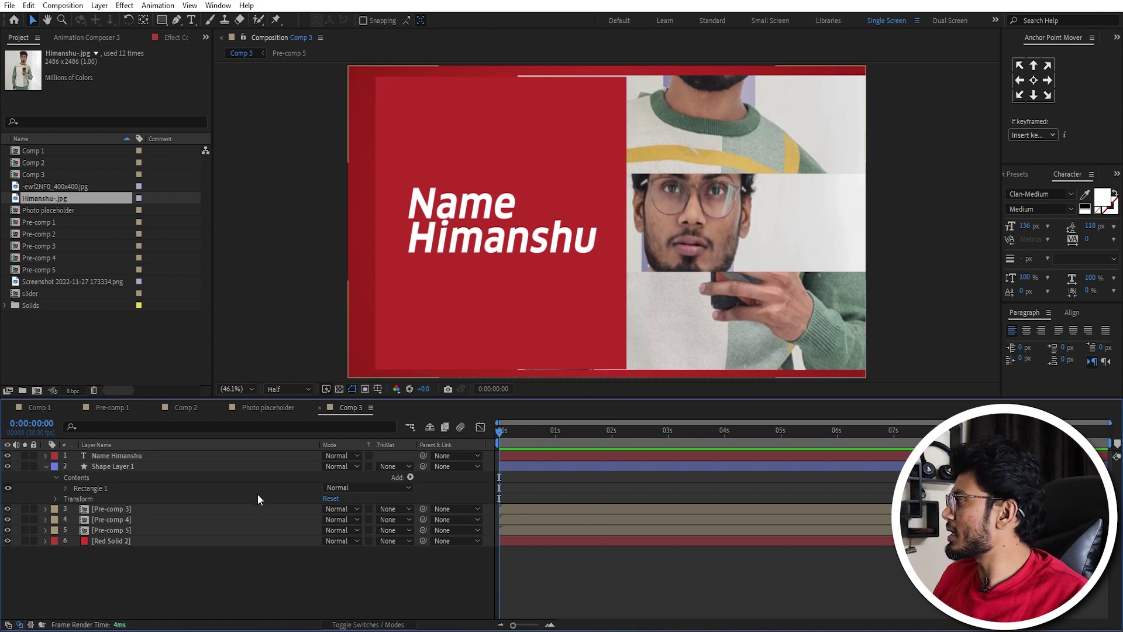
Step: Apply the Motion Tile effect to Pre-comp 3 by searching 'motion'
left_click(127, 510)
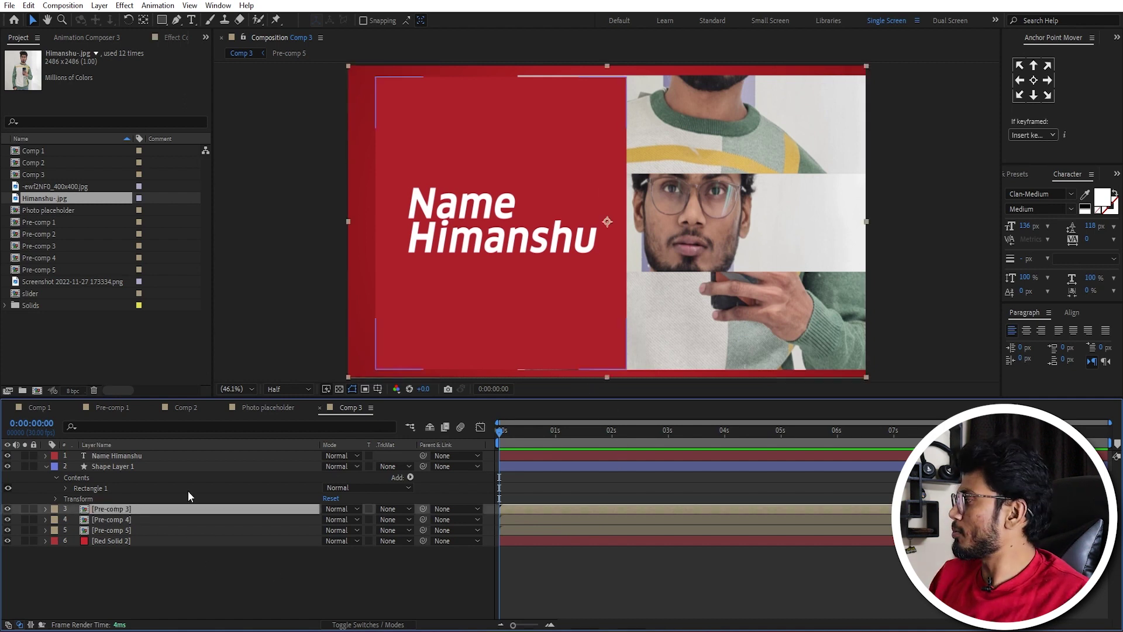
key("ctrl+space")
type("motion")
key("Return")
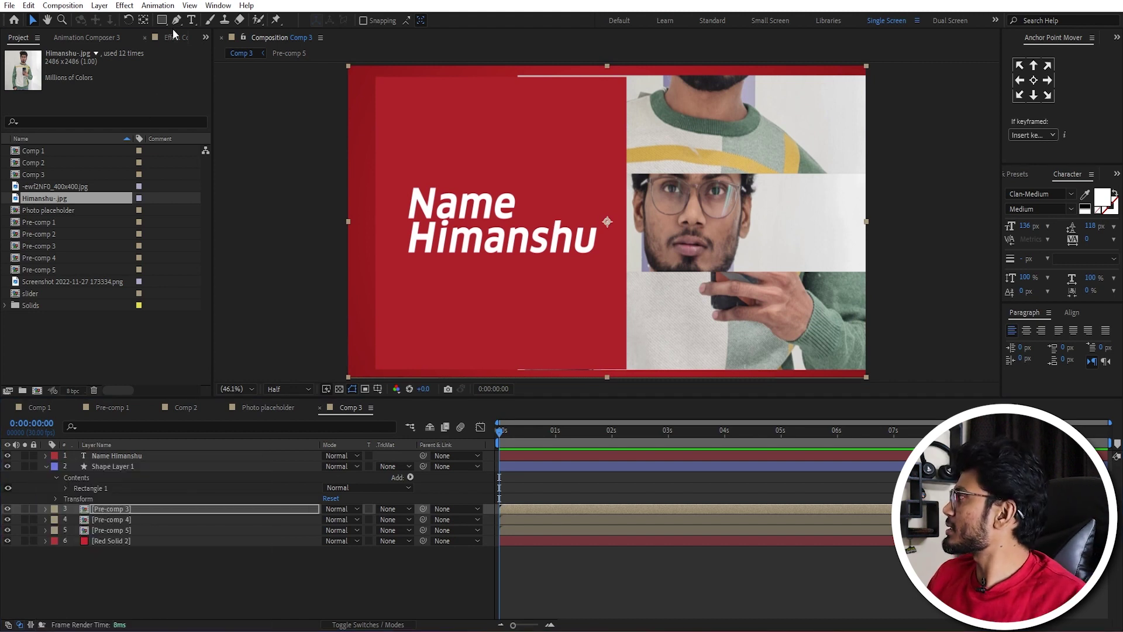
Step: Set Pre-comp 3's Motion Tile Tile Center to 1170 at 0:00:05:21, then inspect Pre-comps 3, 4 and 5
left_click(174, 36)
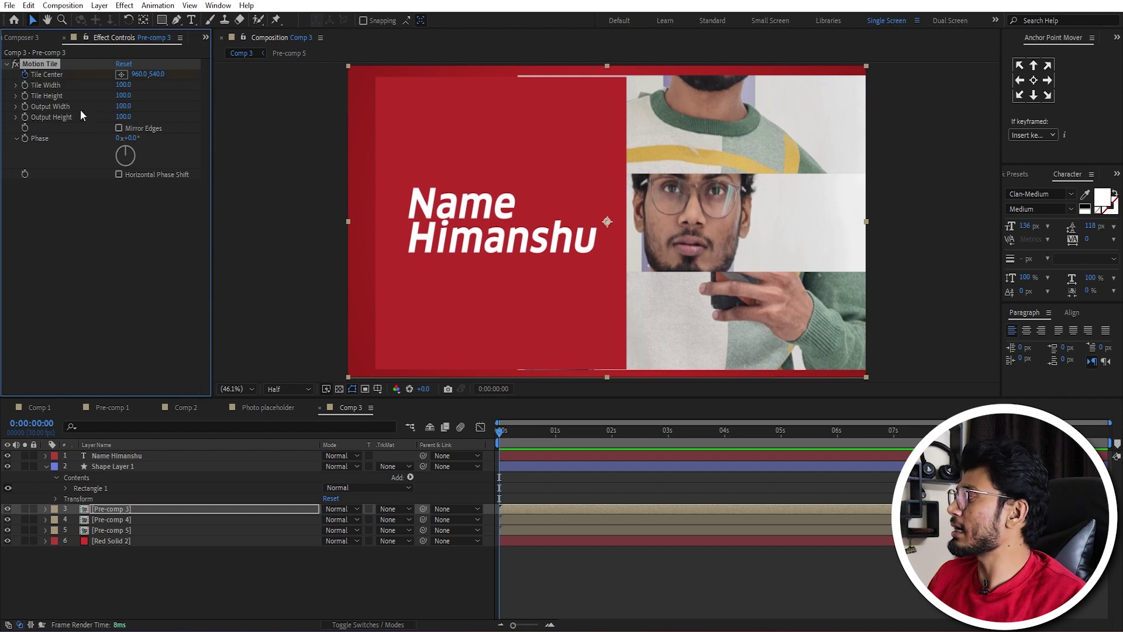
left_click(820, 431)
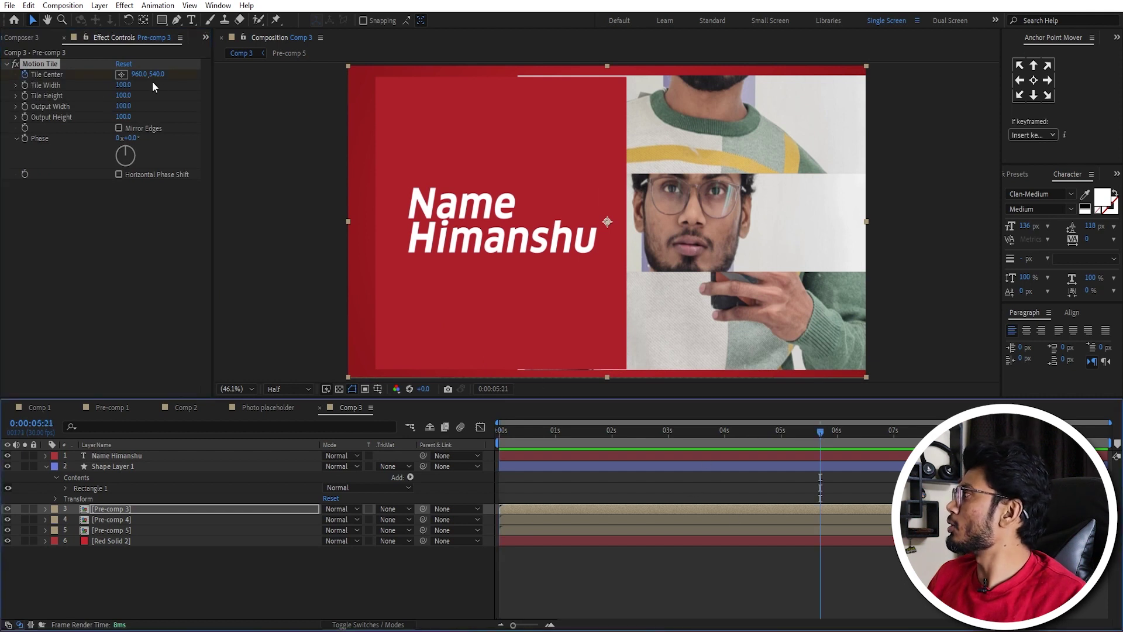
mouse_move(138, 74)
left_mouse_down()
mouse_move(347, 174)
mouse_move(302, 236)
left_mouse_up()
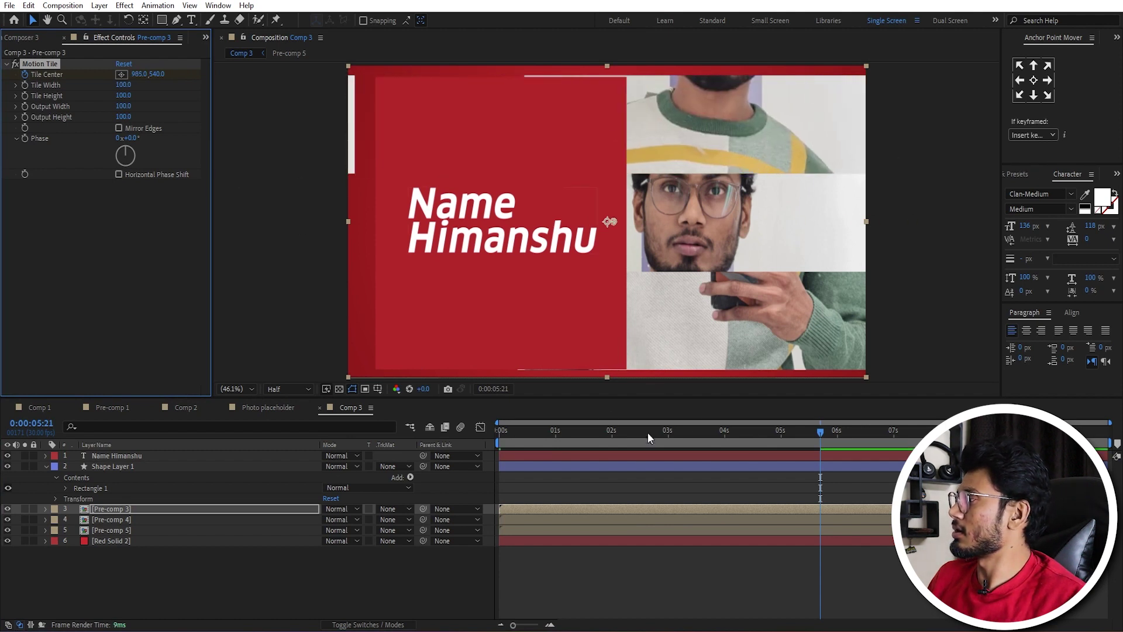
double_click(590, 509)
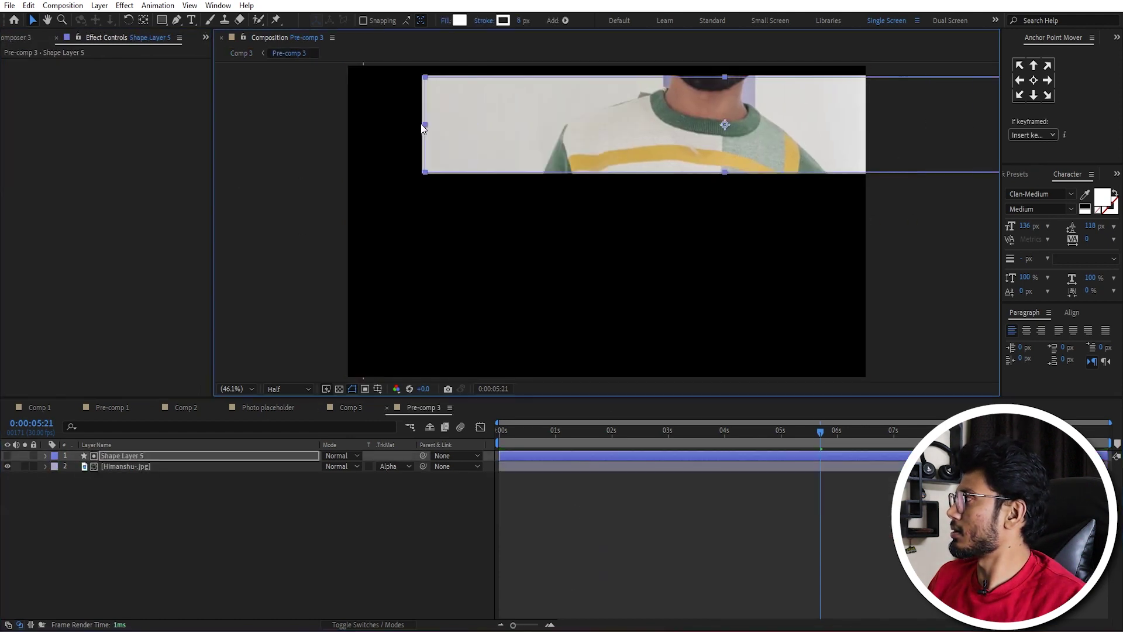
key("ctrl+w")
double_click(576, 519)
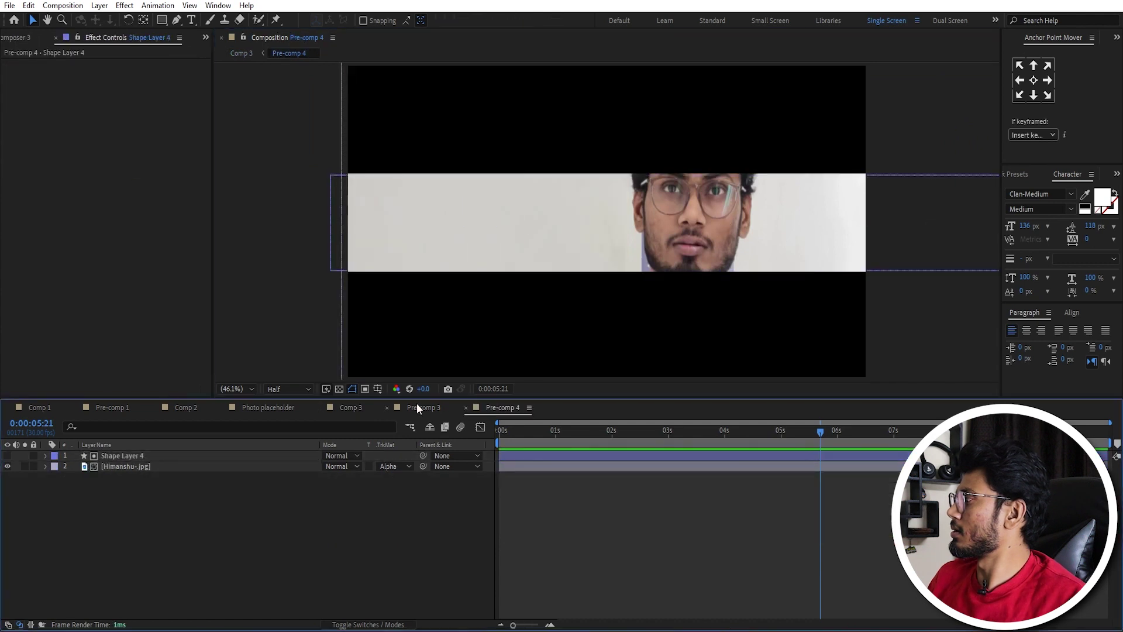
key("ctrl+w")
double_click(565, 530)
left_click(532, 466)
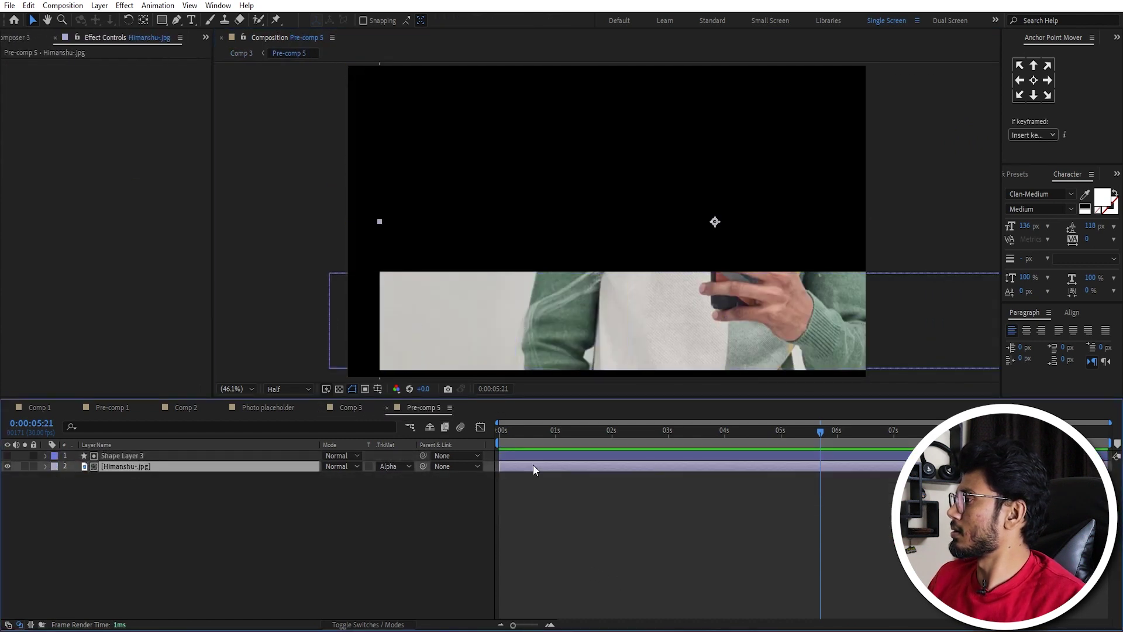
key("ctrl+w")
Step: Change Pre-comp 3's Tile Center to 745 and scrub the opening seconds to preview the sliding strips
left_click(591, 508)
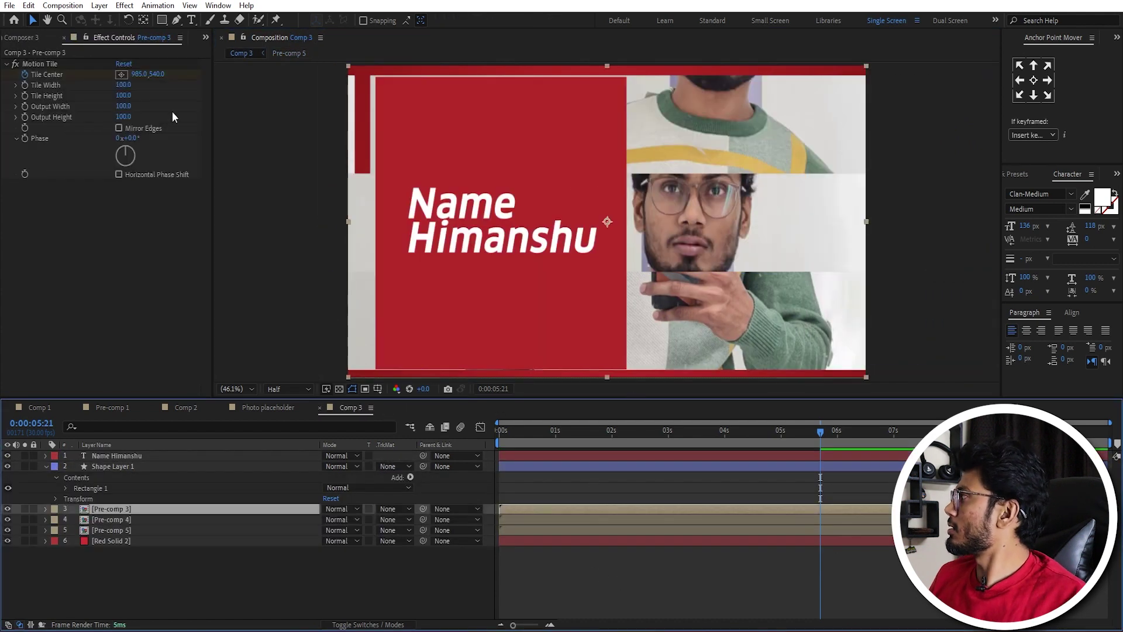
left_click_drag(139, 78, 3, 76)
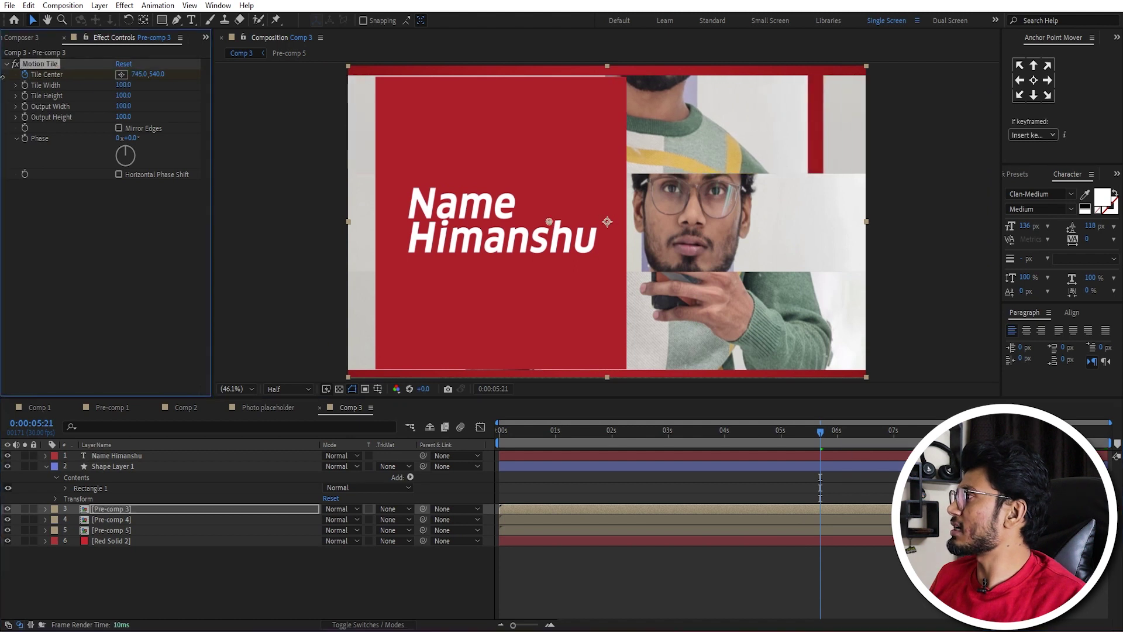
left_click(411, 248)
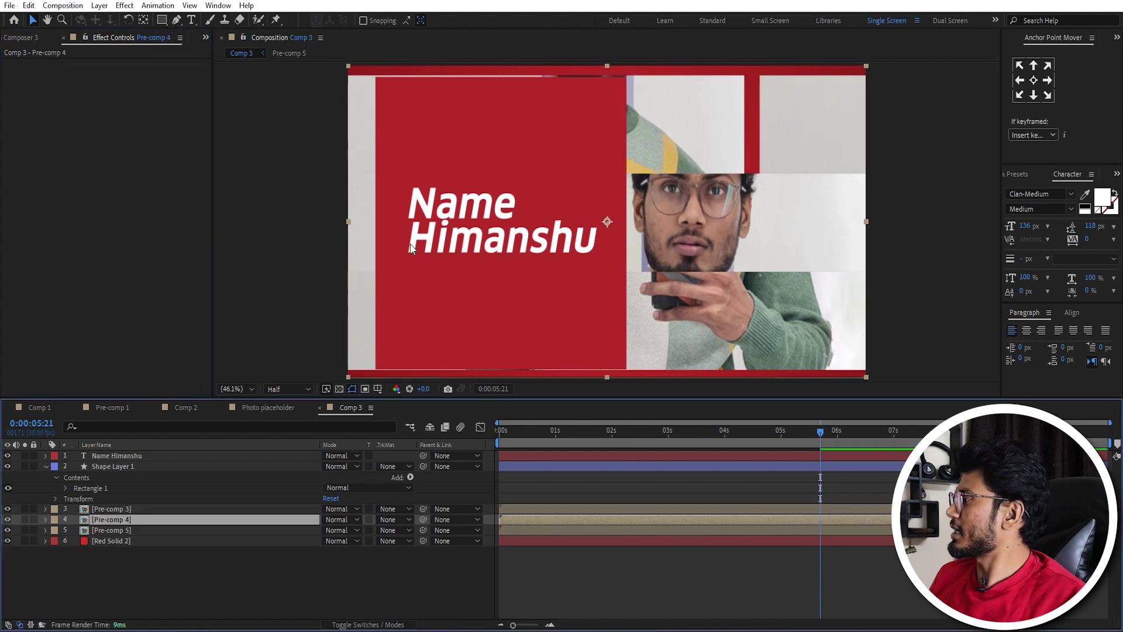
left_click(647, 509)
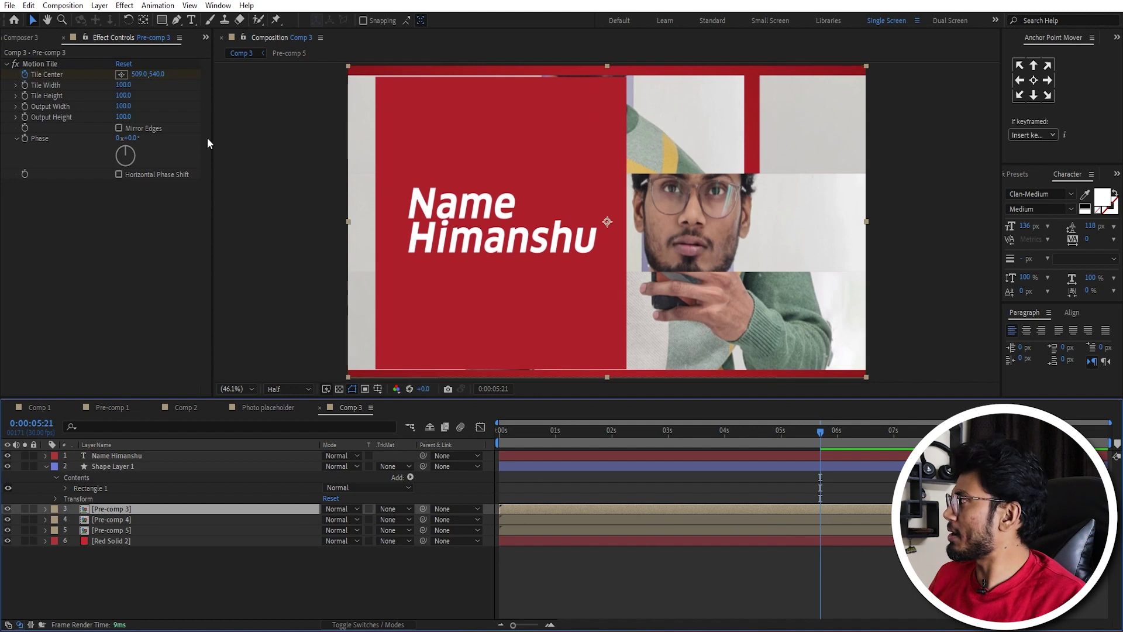
left_click(43, 64)
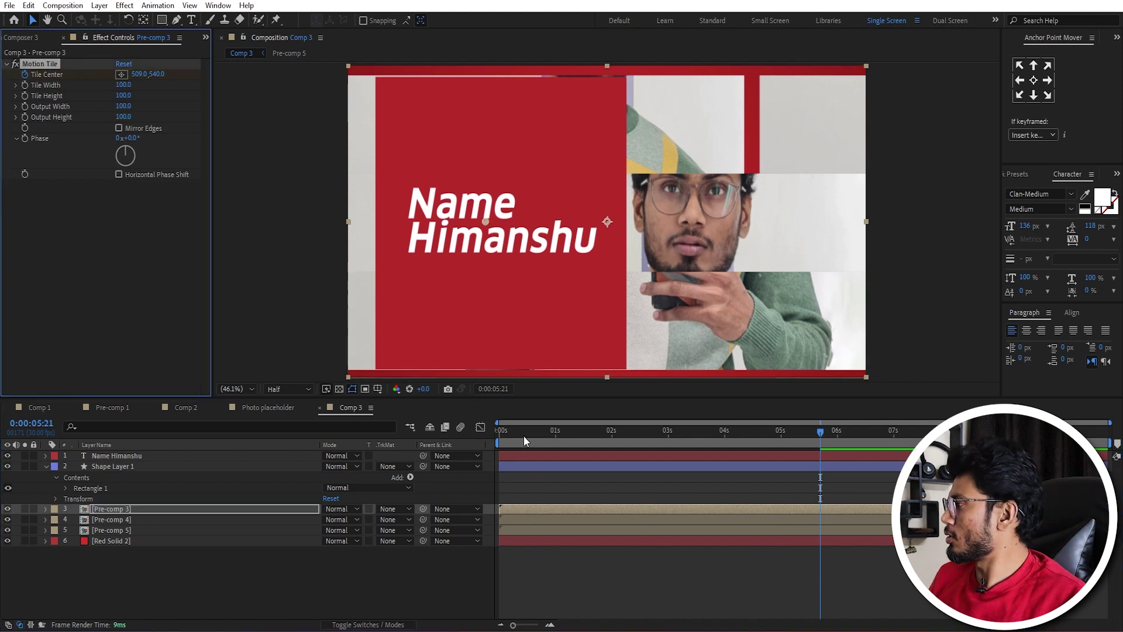
key("Home")
left_click(521, 532)
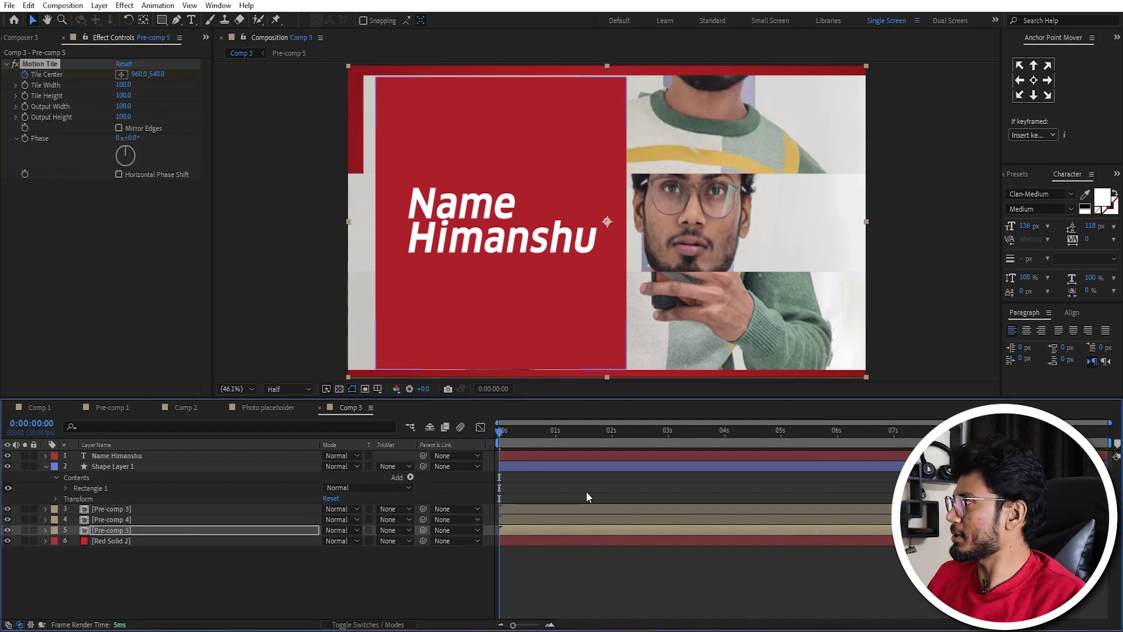
mouse_move(544, 443)
left_mouse_down()
mouse_move(615, 440)
mouse_move(499, 443)
left_mouse_up()
left_click(525, 520)
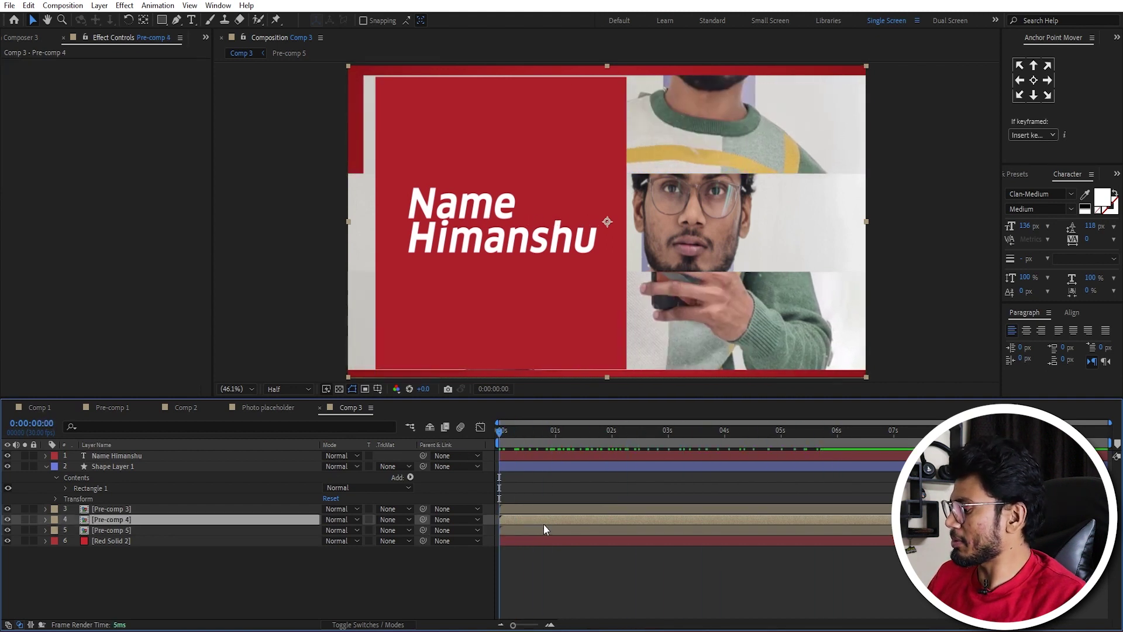
Step: Time-reverse Pre-comp 4's Tile Center keyframes and preview the reversed slide
key("u")
left_click_drag(848, 544, 500, 539)
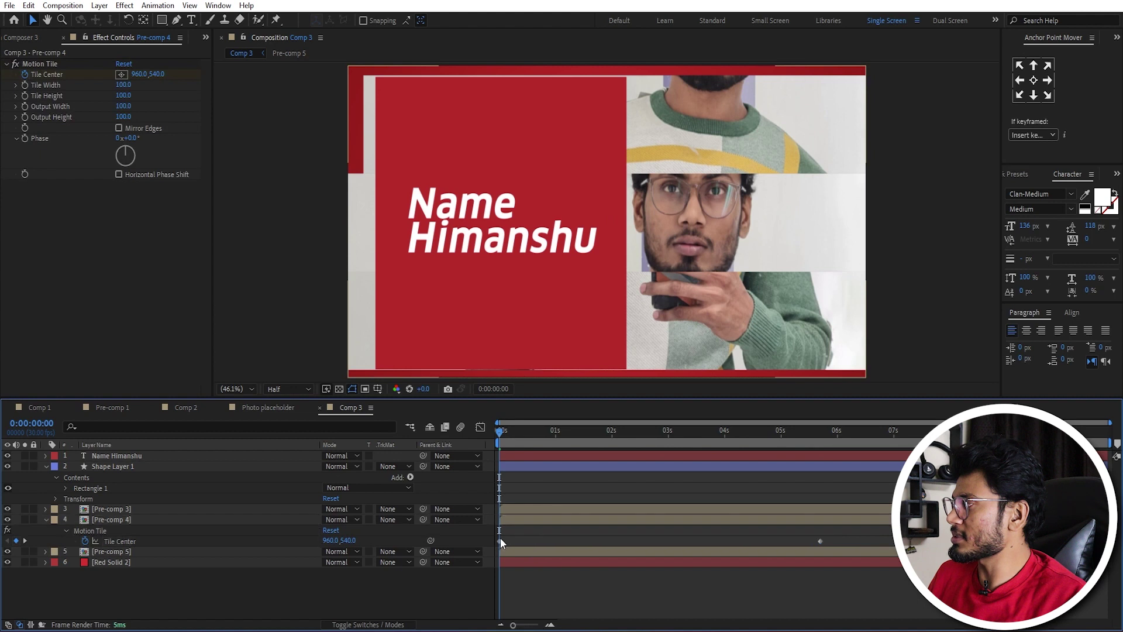
right_click(820, 542)
mouse_move(876, 535)
left_click(736, 534)
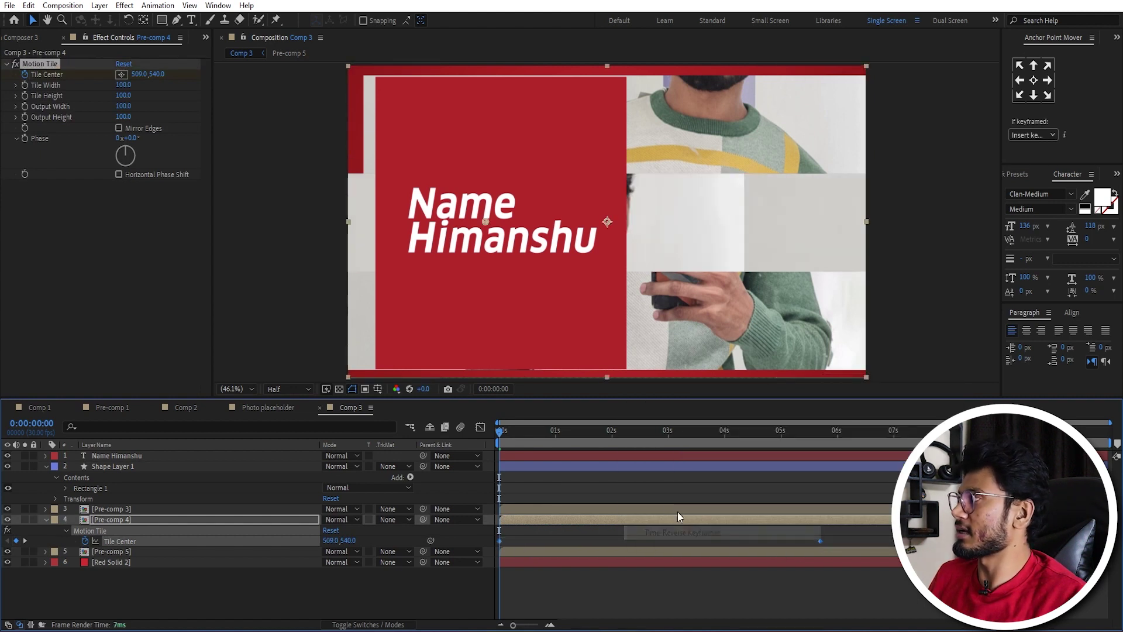
key("space")
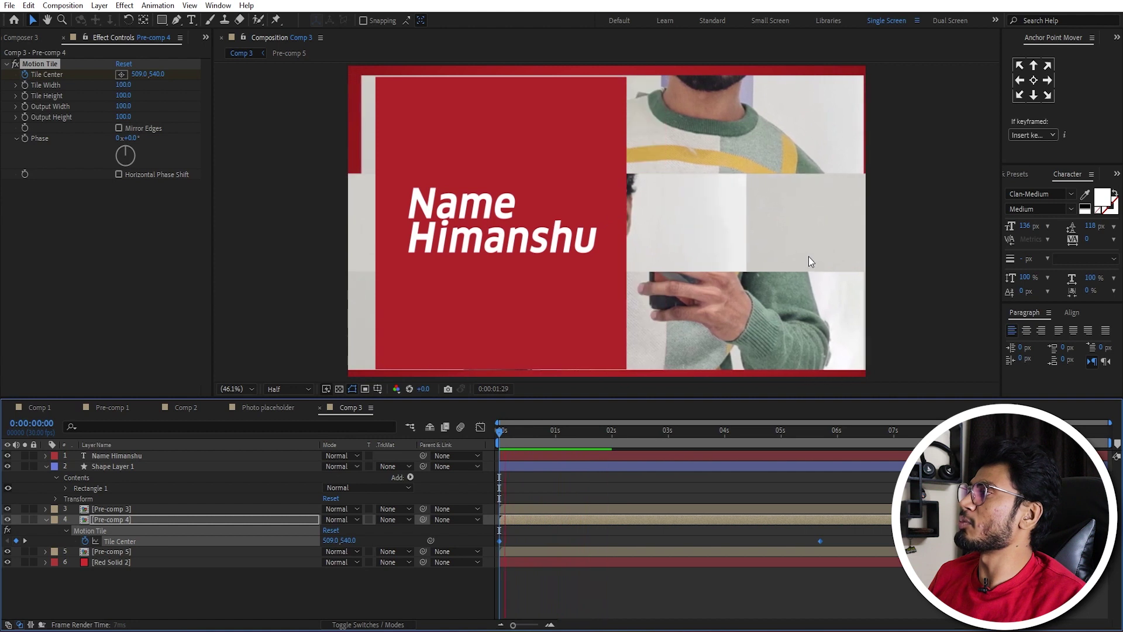
key("space")
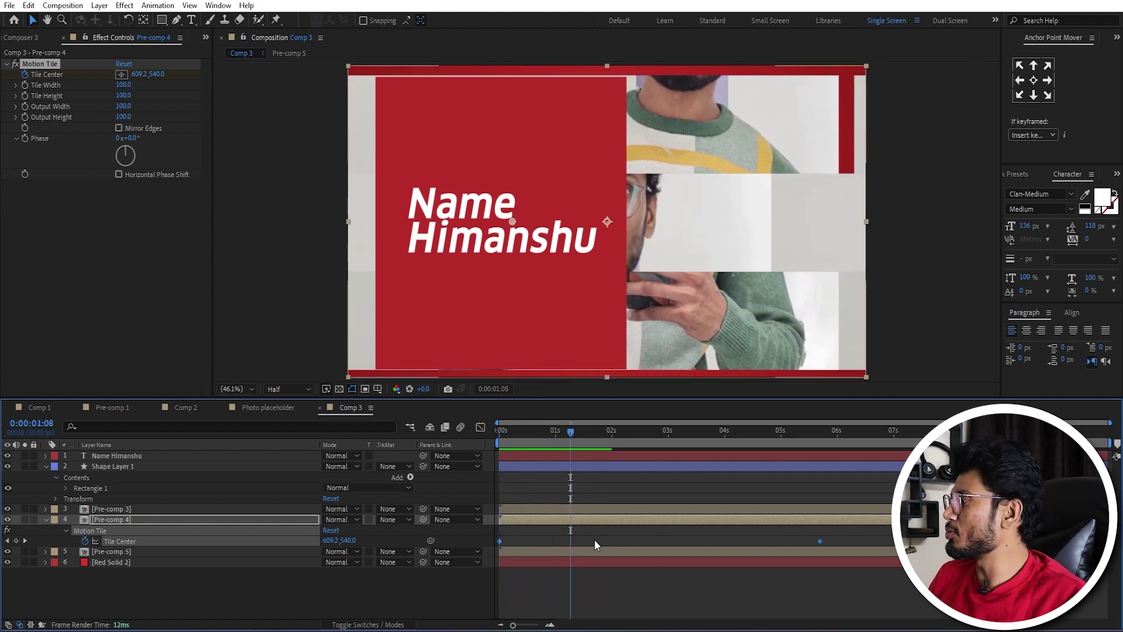
Step: Nudge the photo inside Pre-comp 3 left to close the gap, then preview Comp 3's animation
left_click(584, 508)
double_click(584, 507)
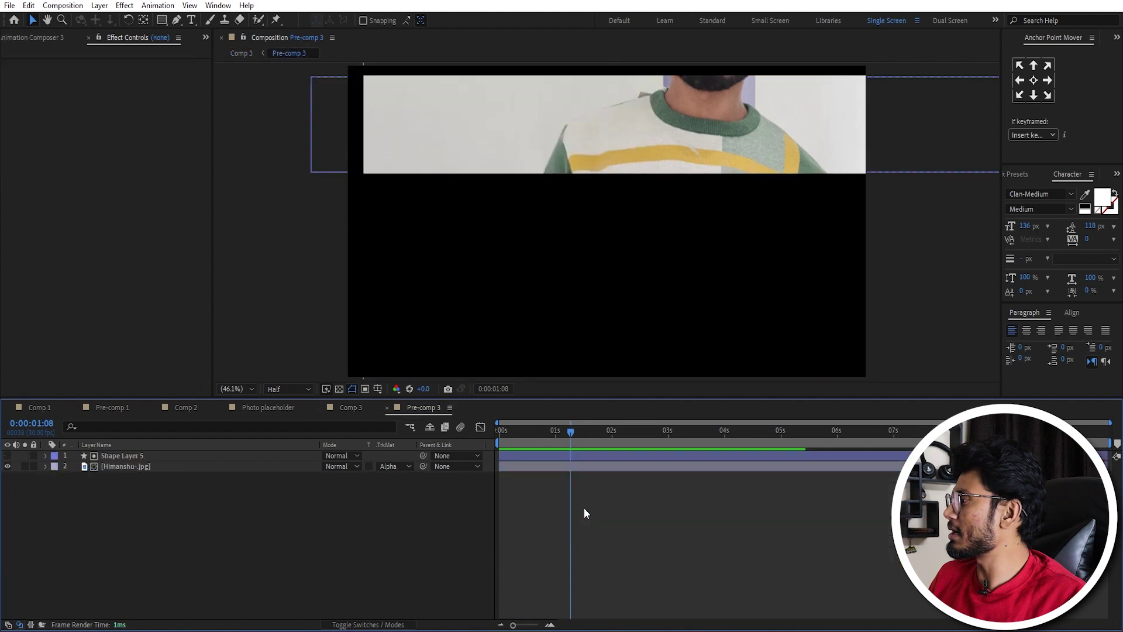
left_click(620, 468)
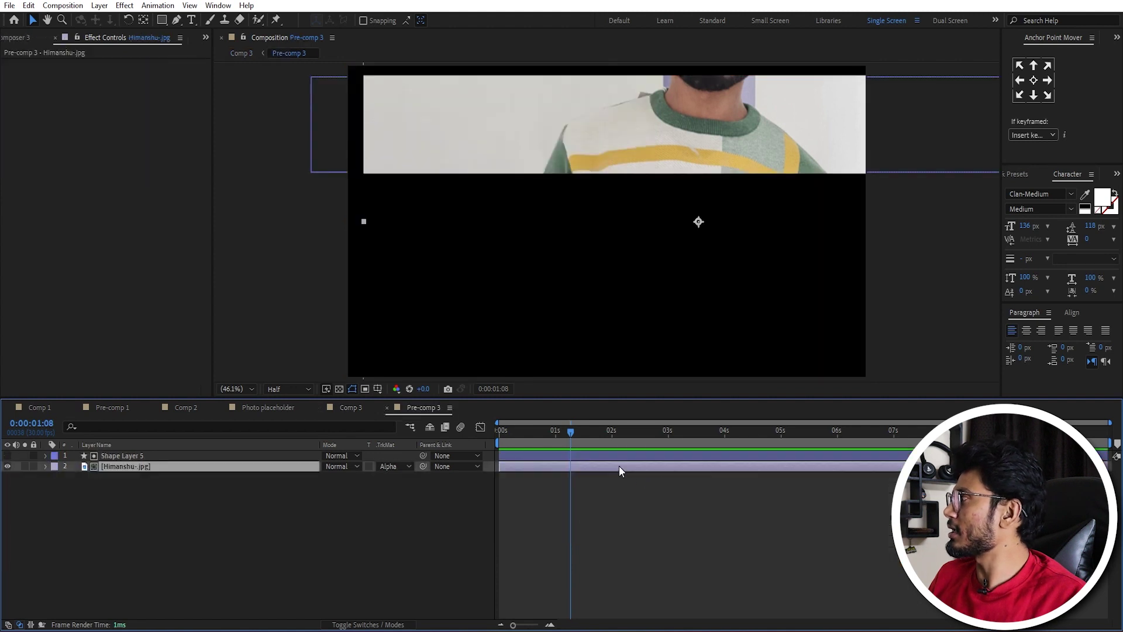
key("shift+Left")
key("shift+Left")
key("shift+Left")
key("shift+Left")
key("shift+Left")
key("shift+Left")
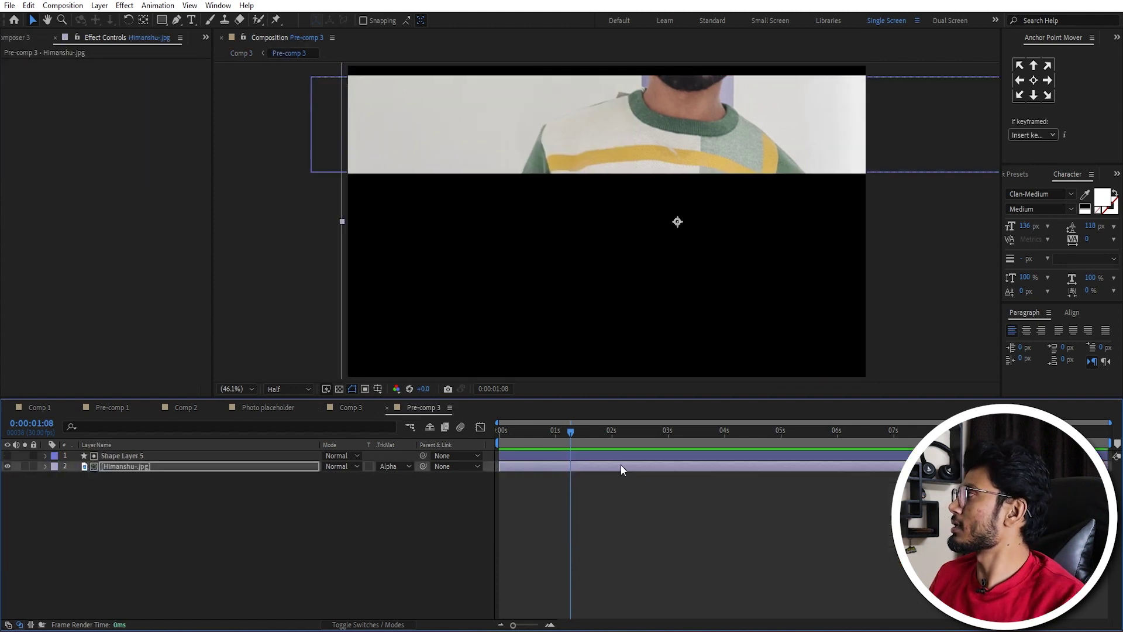
left_click(350, 405)
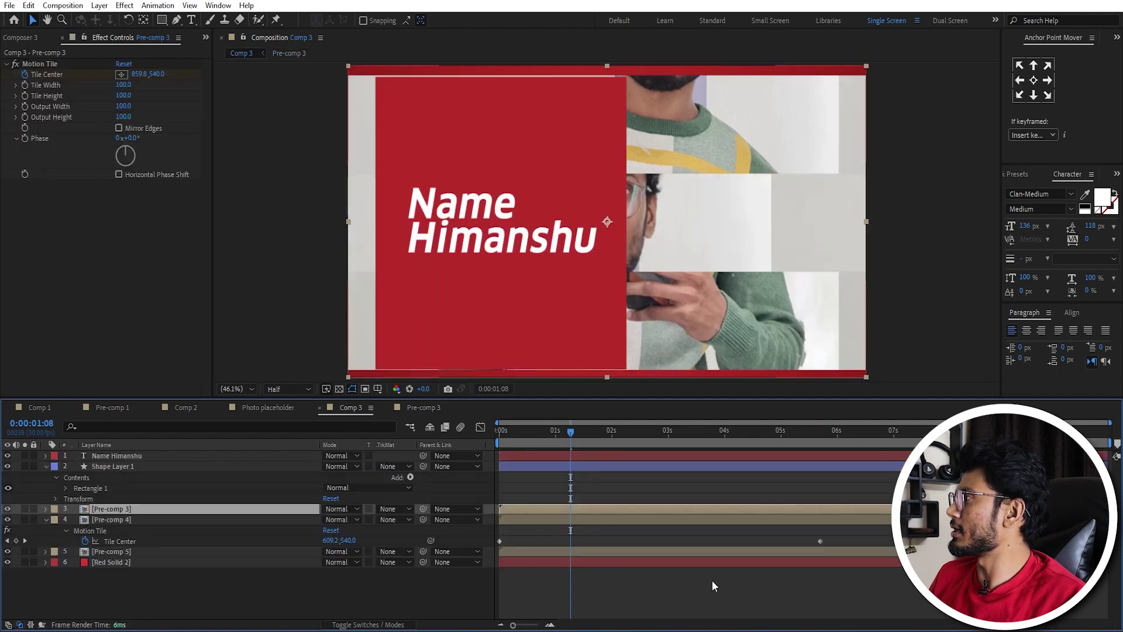
left_click_drag(499, 431, 890, 456)
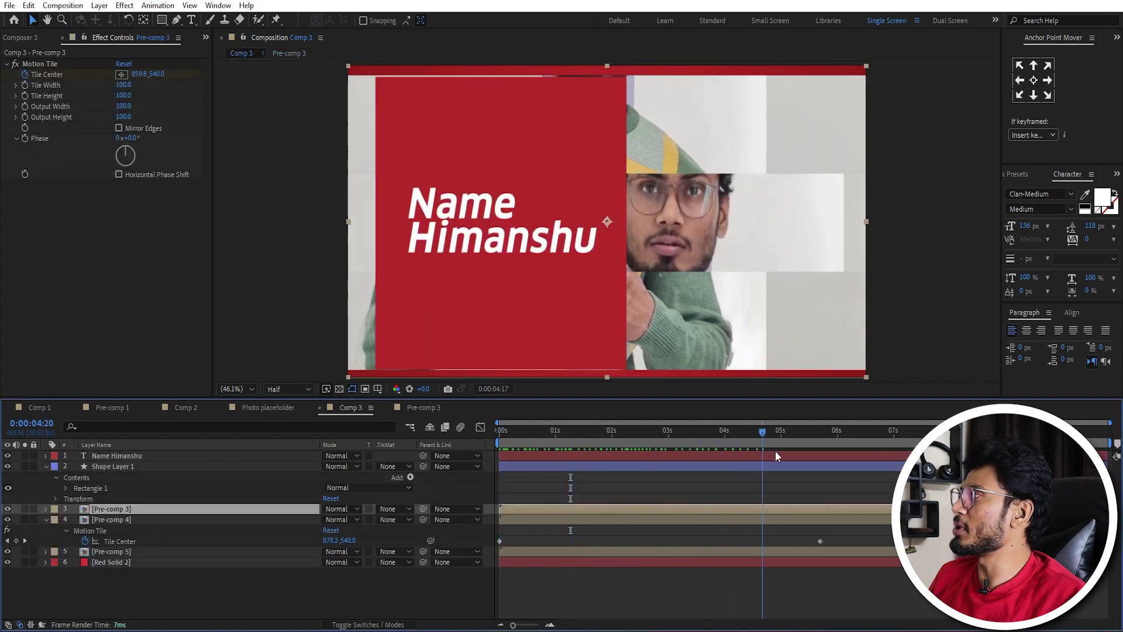
key("space")
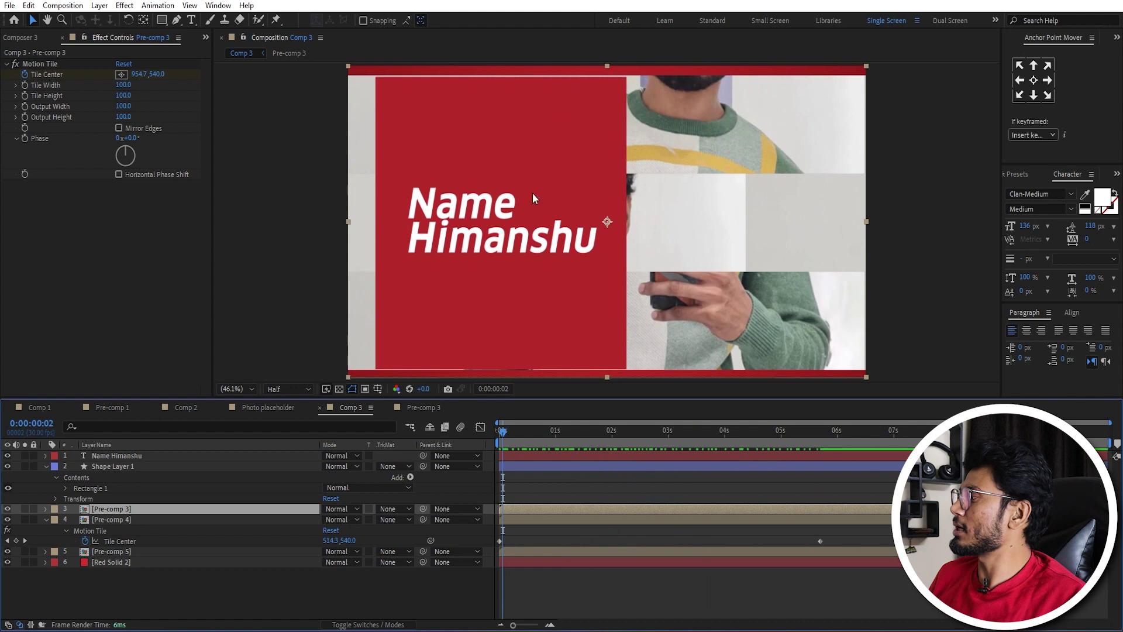
left_click(549, 468)
left_click(546, 455, "shift")
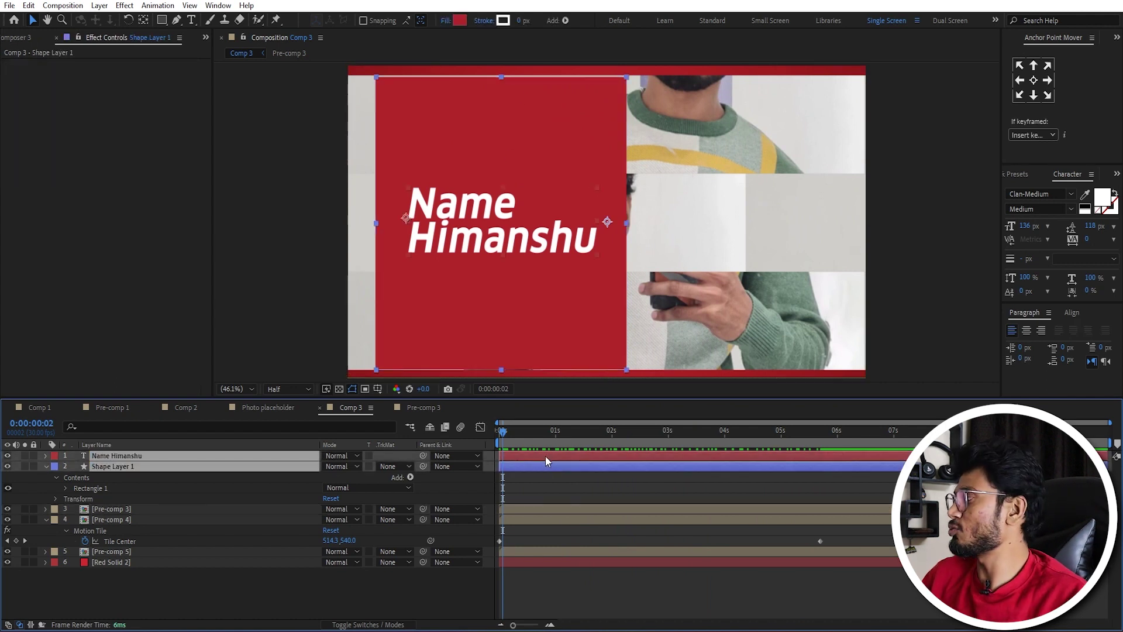
Step: Parent the name text layer to Shape Layer 1, the red panel, with the pick-whip
left_click(546, 477)
left_click(535, 455)
left_click_drag(423, 456, 268, 471)
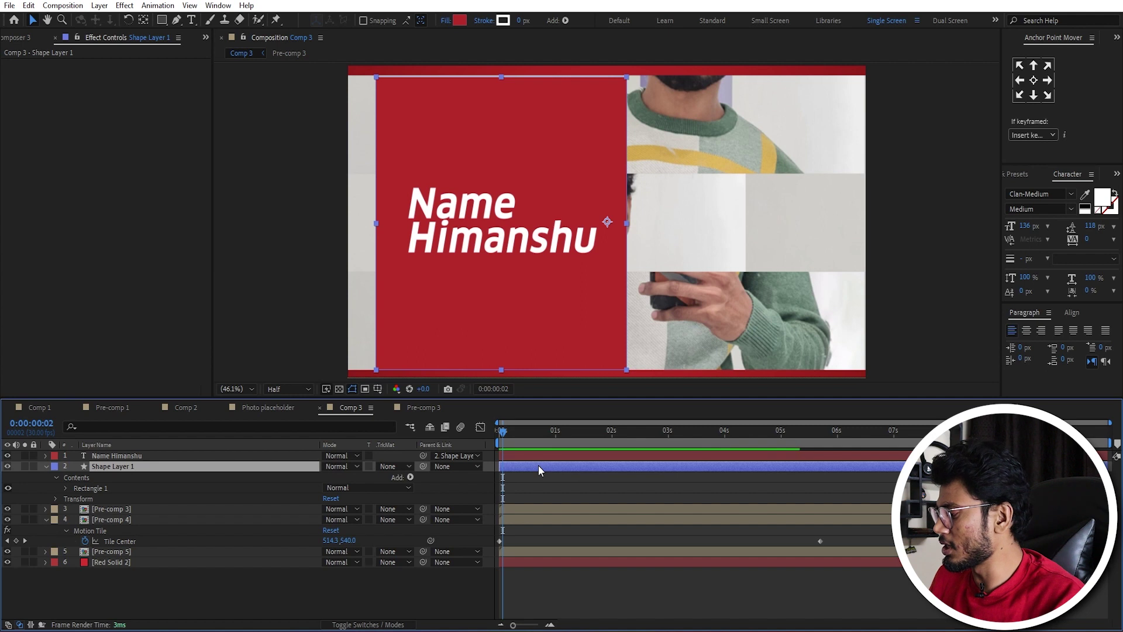
key("shift+Page_Down")
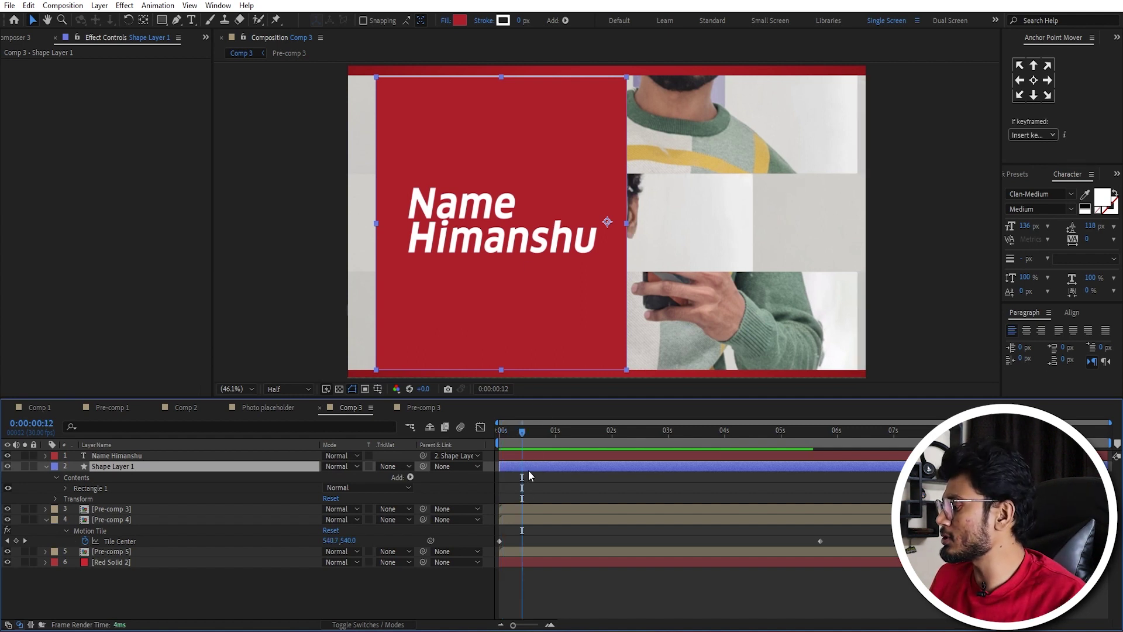
Step: Keyframe Shape Layer 1's Position so the red panel rises from 960,1606 to 960,540
key("p")
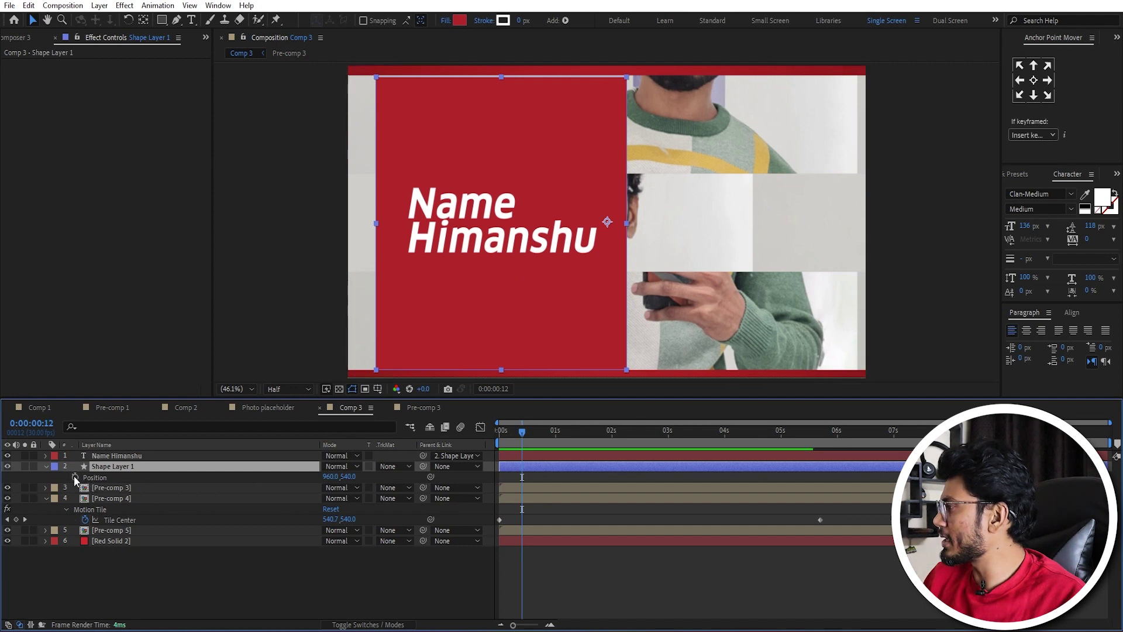
left_click(75, 477)
left_click_drag(523, 432, 499, 432)
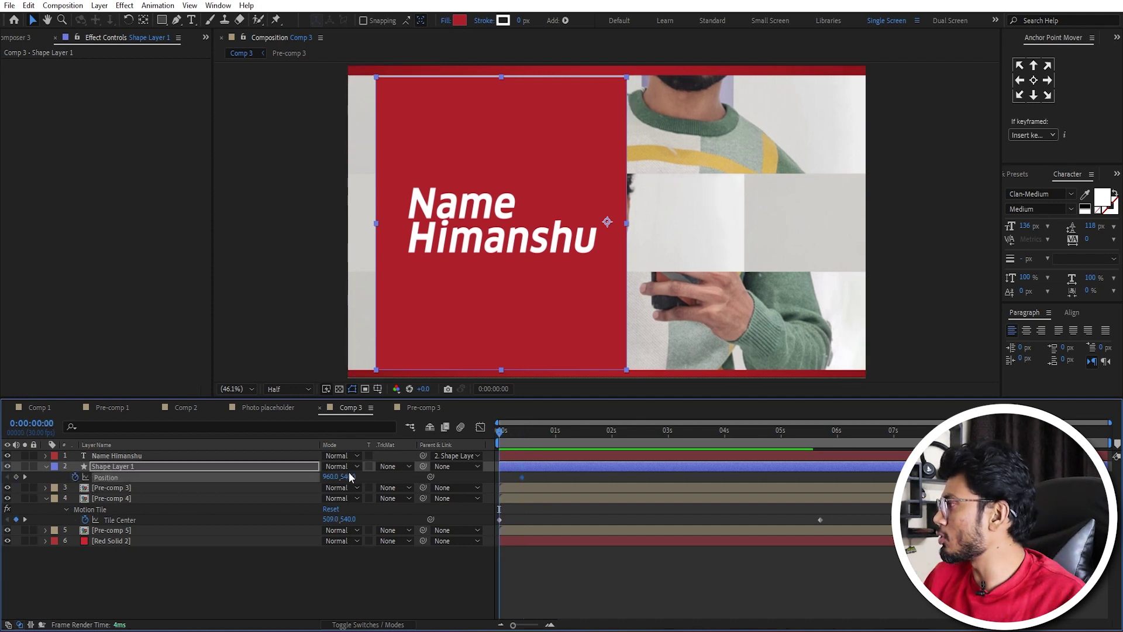
left_click_drag(501, 481, 500, 515)
left_click_drag(350, 476, 412, 476)
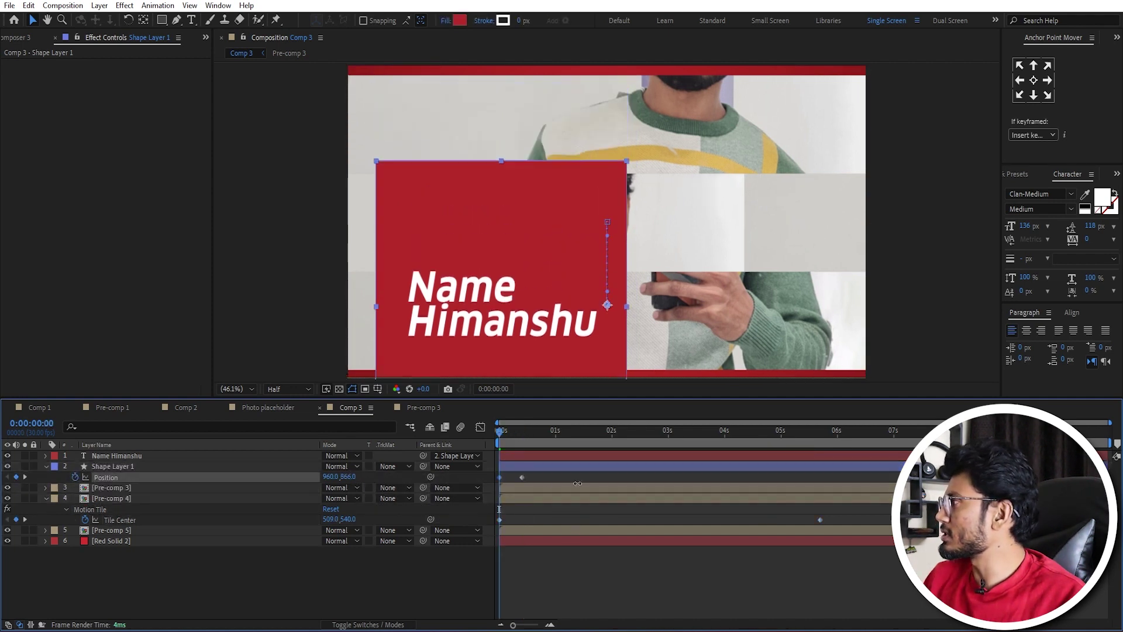
left_click(531, 475)
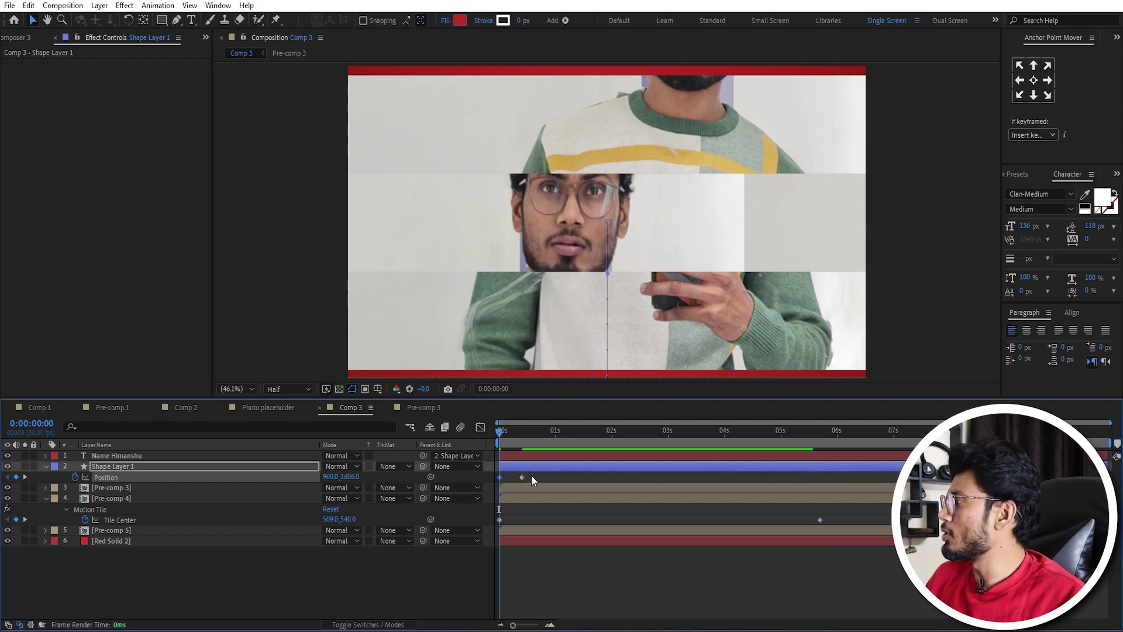
key("space")
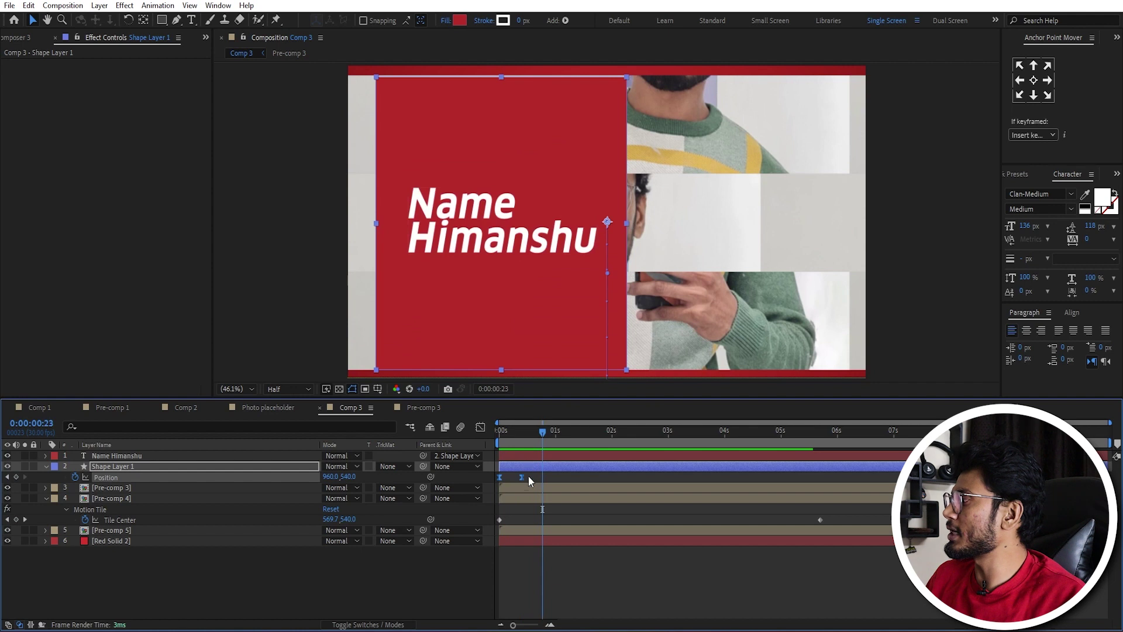
Step: Ease both Position keyframes in the Graph Editor and preview the slide-in
left_click(480, 428)
mouse_move(529, 581)
left_mouse_down()
mouse_move(514, 606)
mouse_move(510, 593)
left_mouse_up()
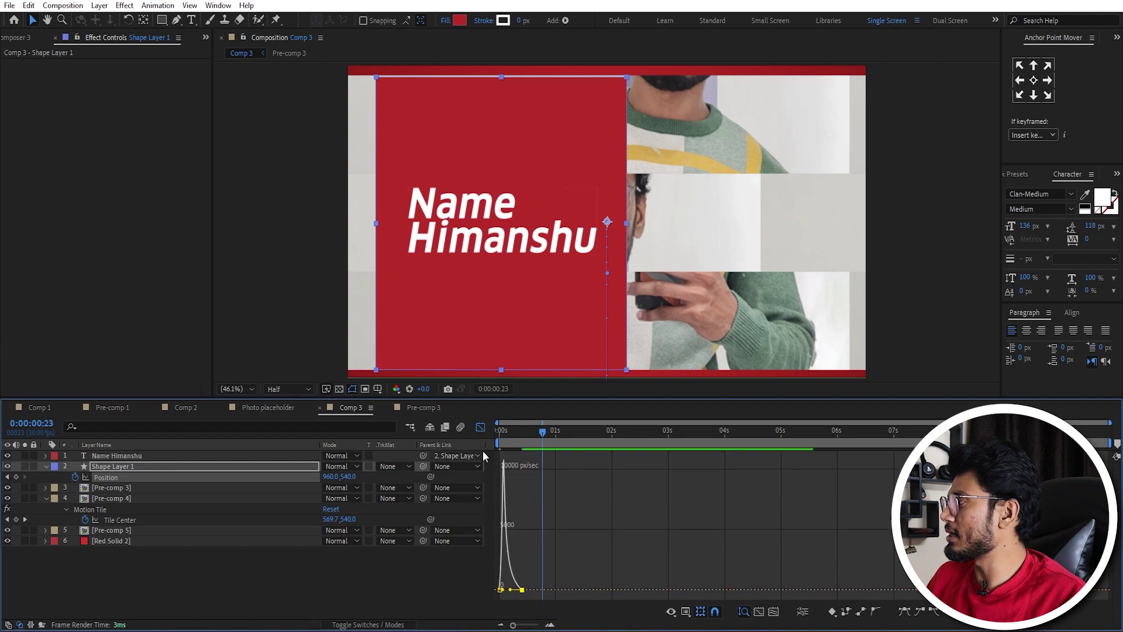
left_click(481, 427)
left_click_drag(526, 430, 507, 433)
key("space")
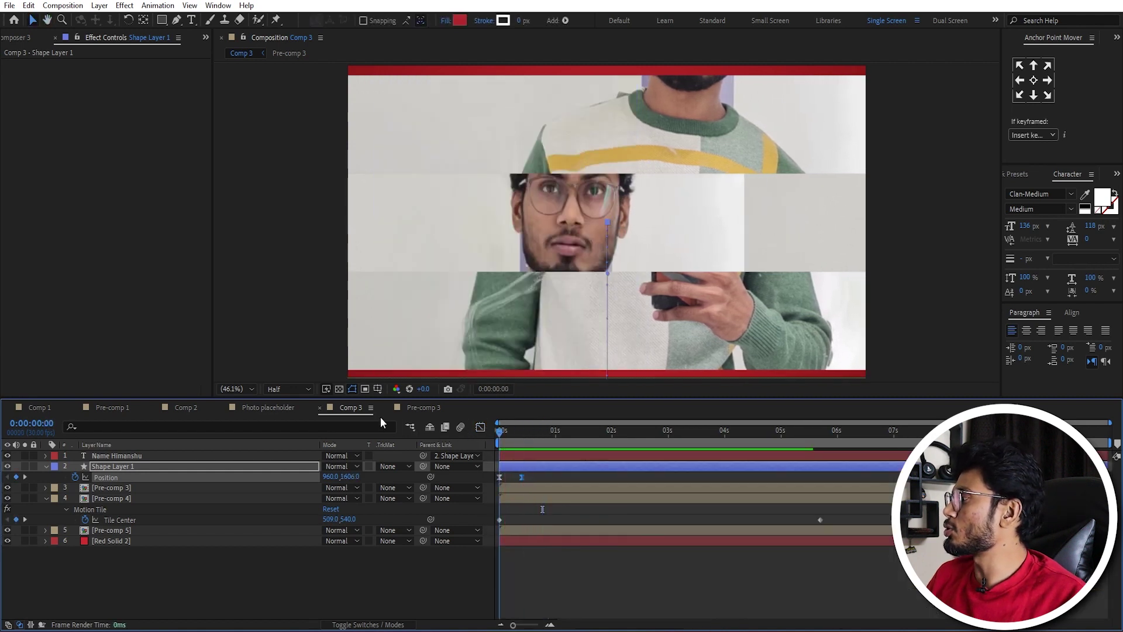
key("space")
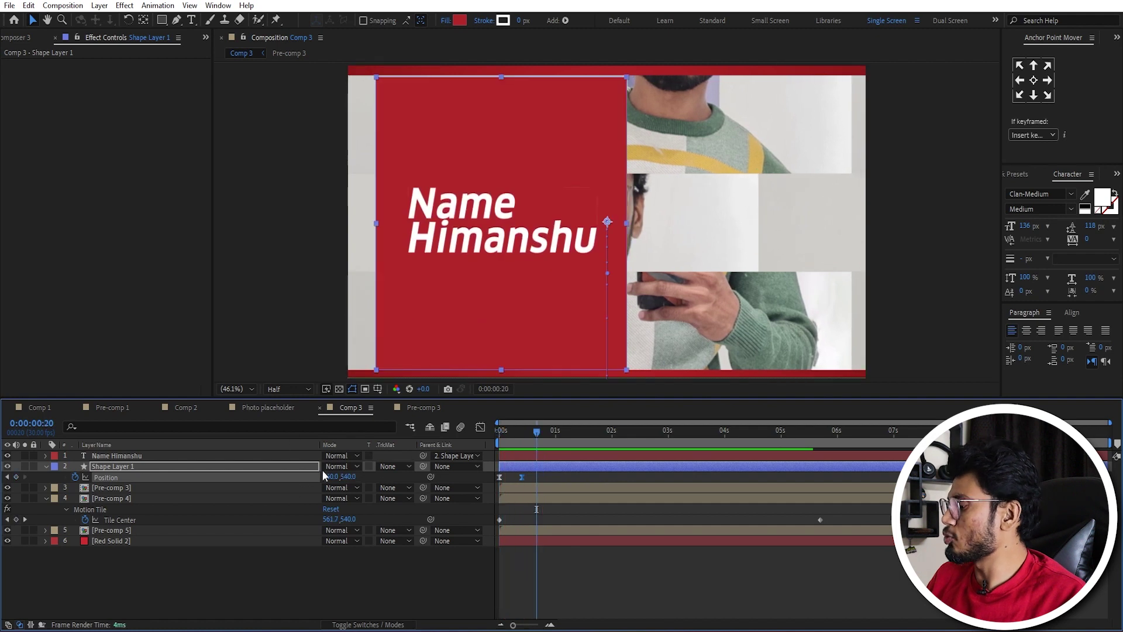
Step: Enable motion blur on Shape Layer 1 and the composition, then preview the blurred slide-in
key("F4")
left_click(371, 466)
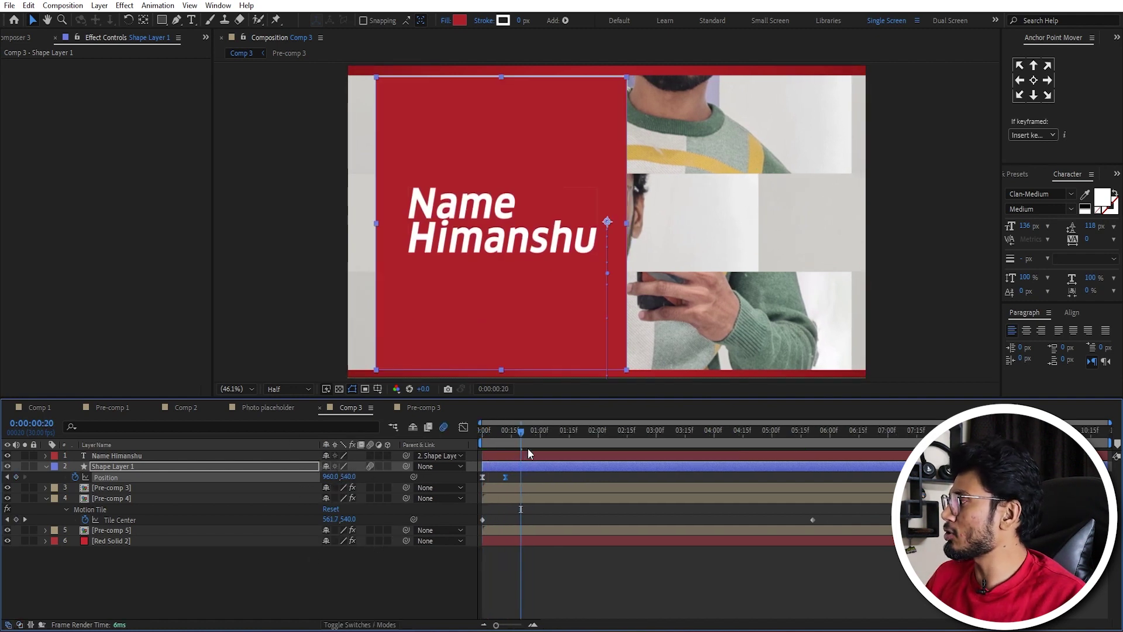
key("Home")
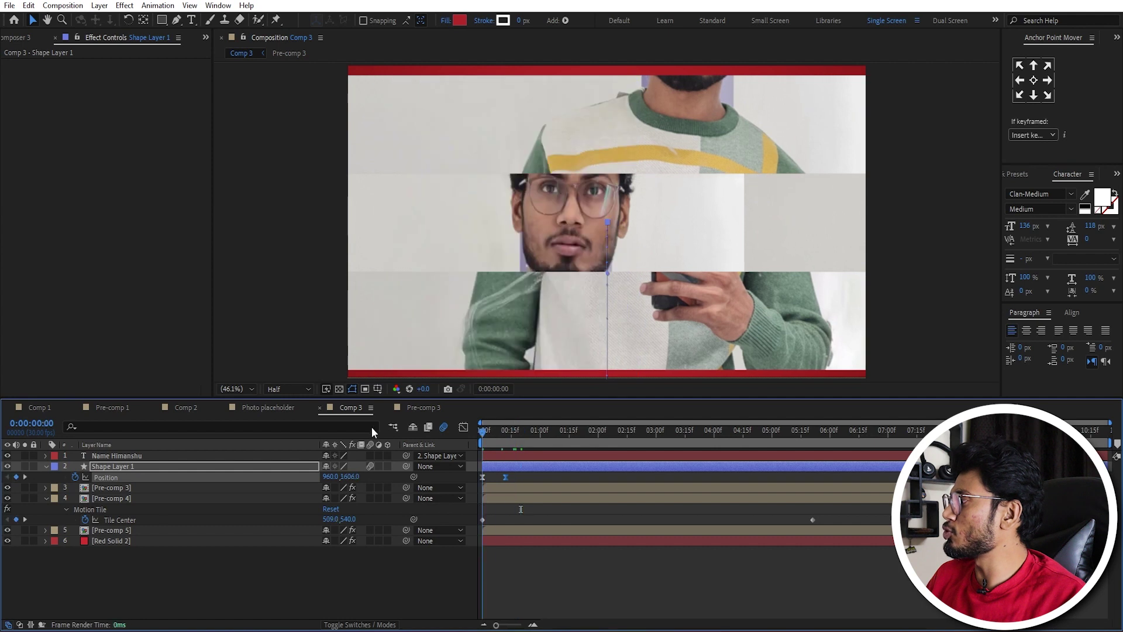
key("space")
key("space")
key("Home")
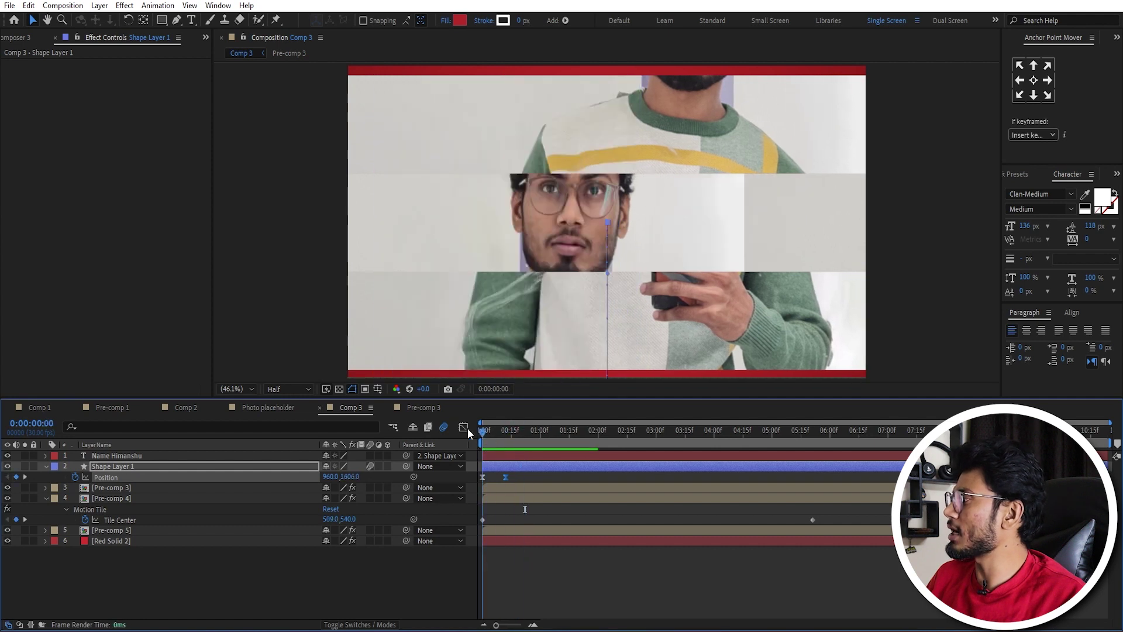
key("Page_Down")
key("Page_Down")
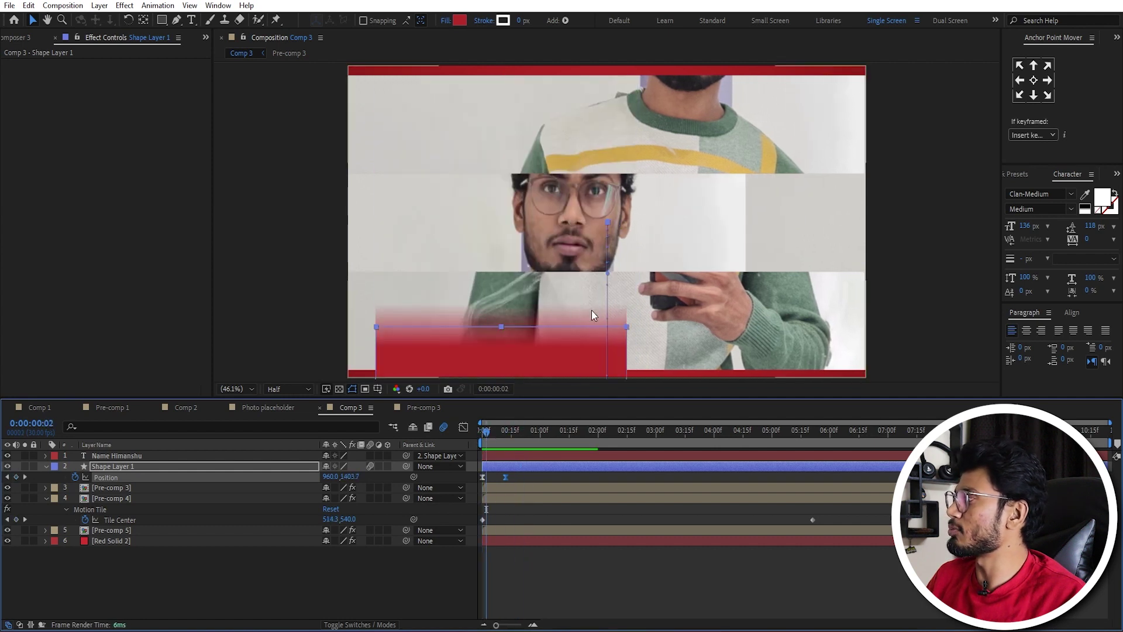
left_click_drag(483, 432, 524, 433)
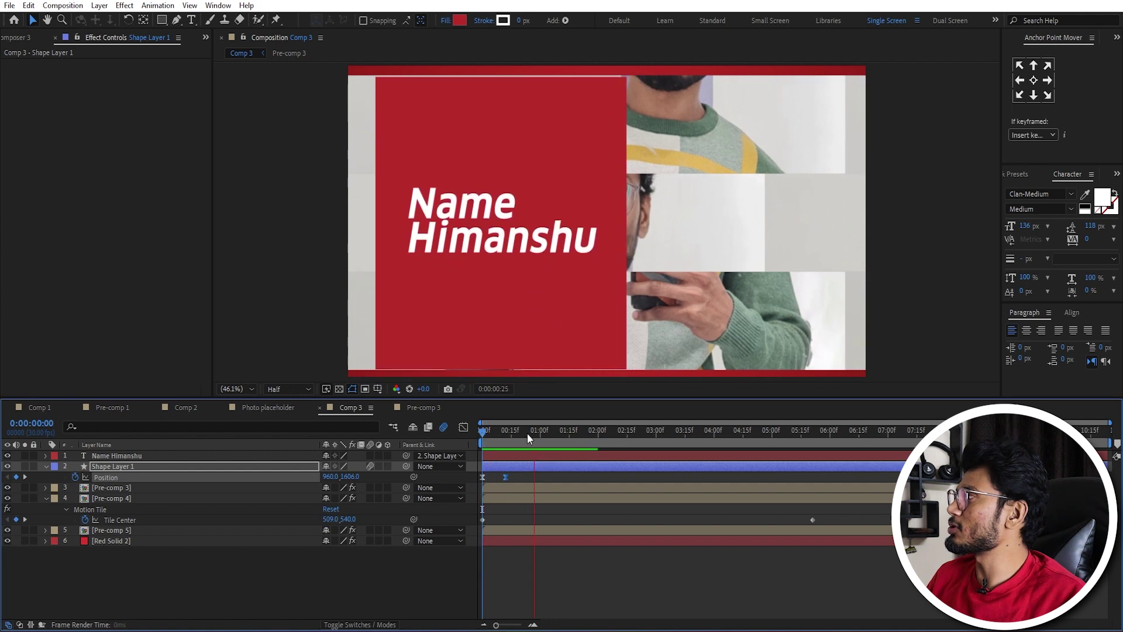
key("Home")
key("space")
key("space")
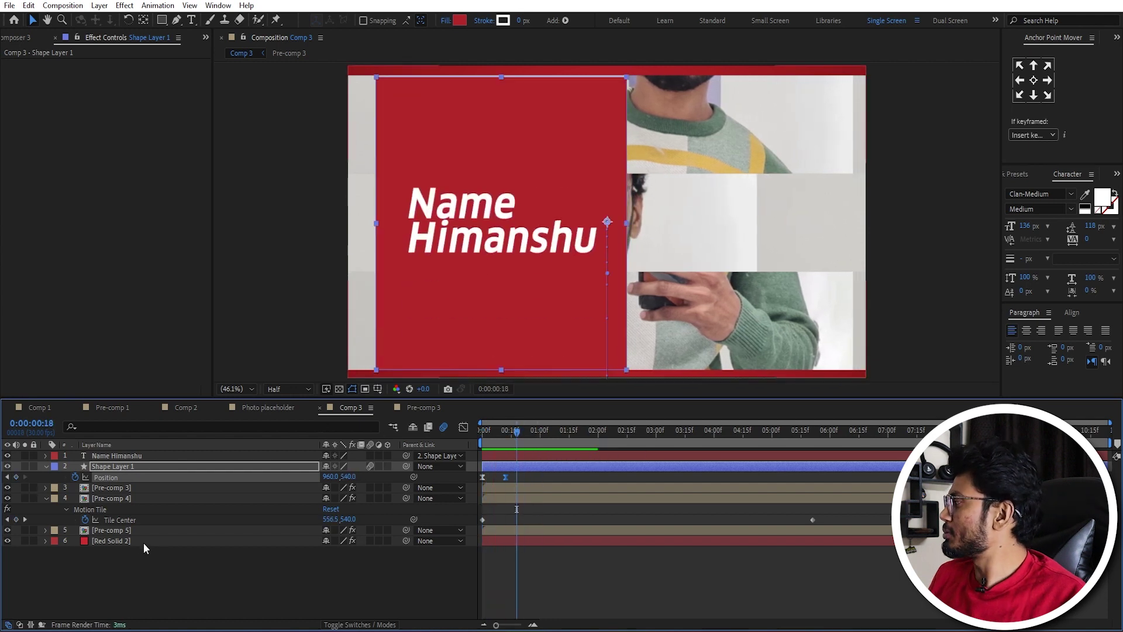
left_click(121, 529)
Step: Pre-compose layers 1 through 5 together into Pre-comp 6
left_click(124, 454, "shift")
right_click(124, 454)
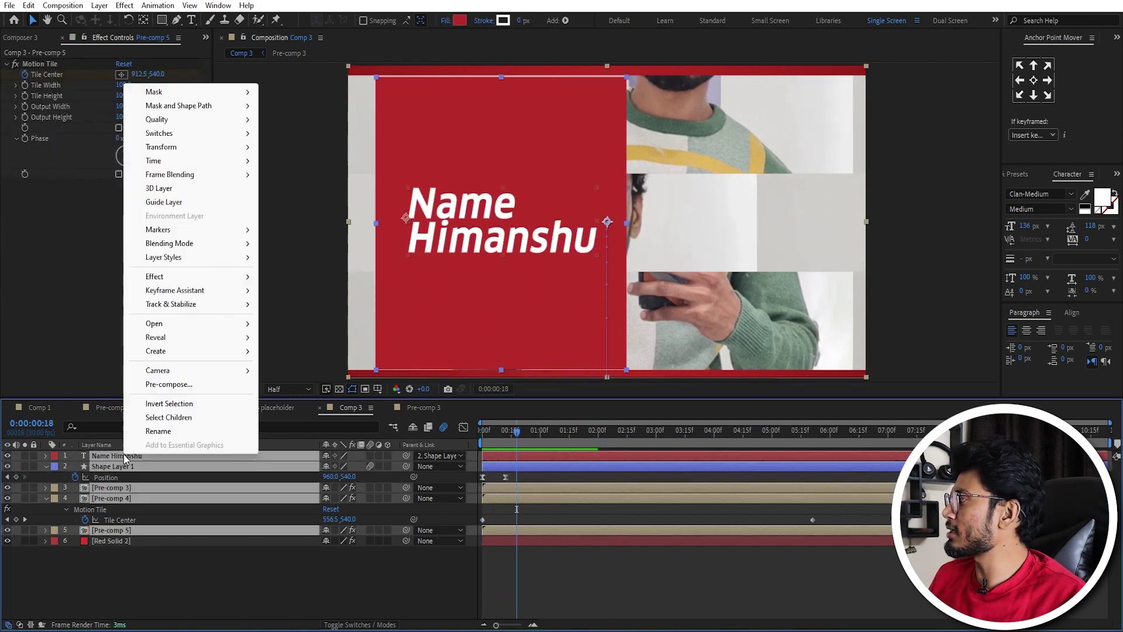
left_click(169, 384)
key("Return")
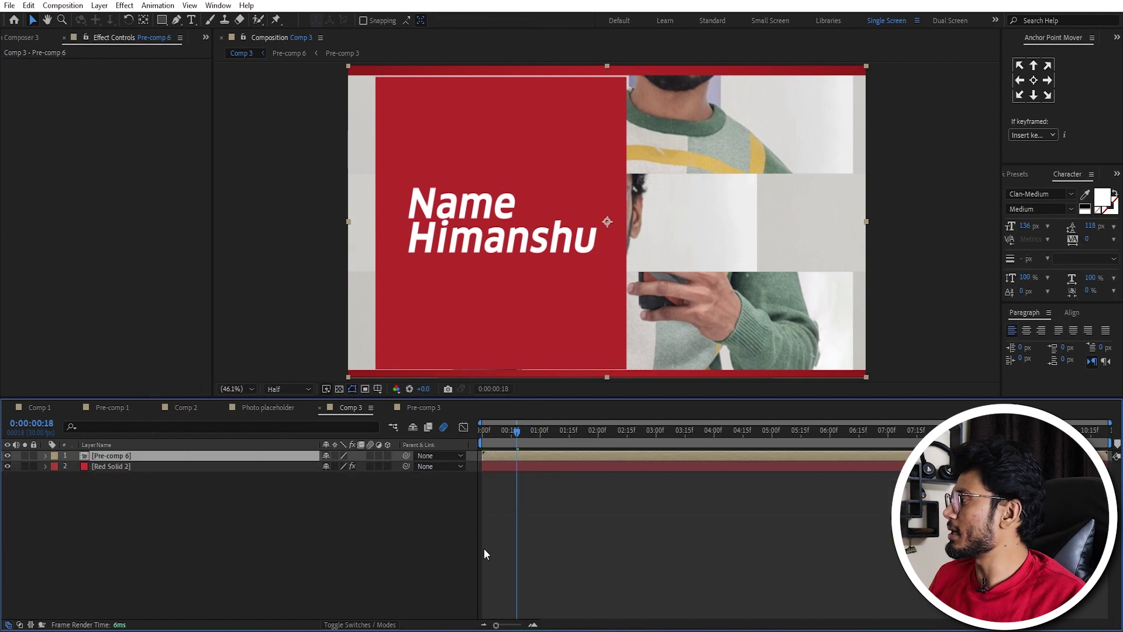
left_click(236, 520)
Step: Draw a rectangle over the photo frame area and set its corner Roundness to 50
left_click(157, 22)
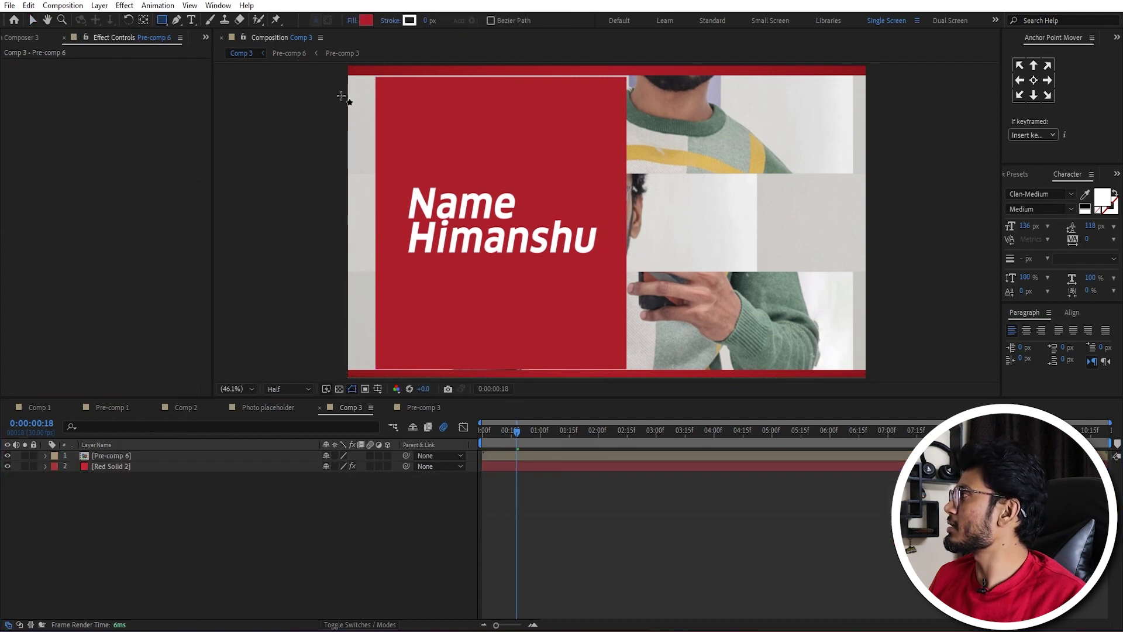
left_click_drag(379, 80, 855, 371)
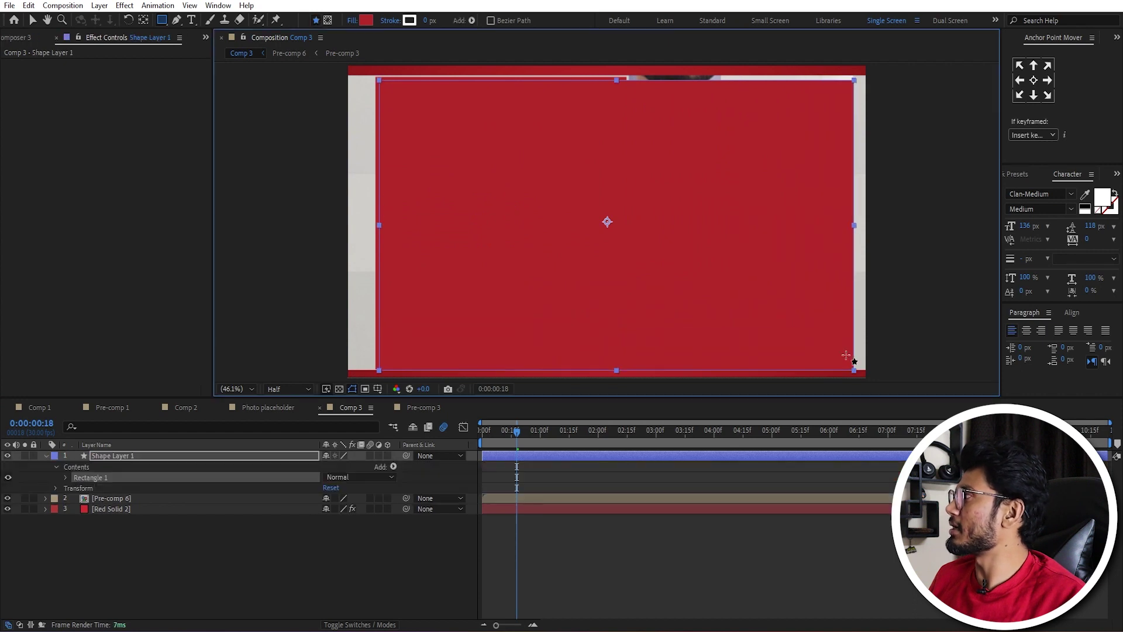
left_click(65, 478)
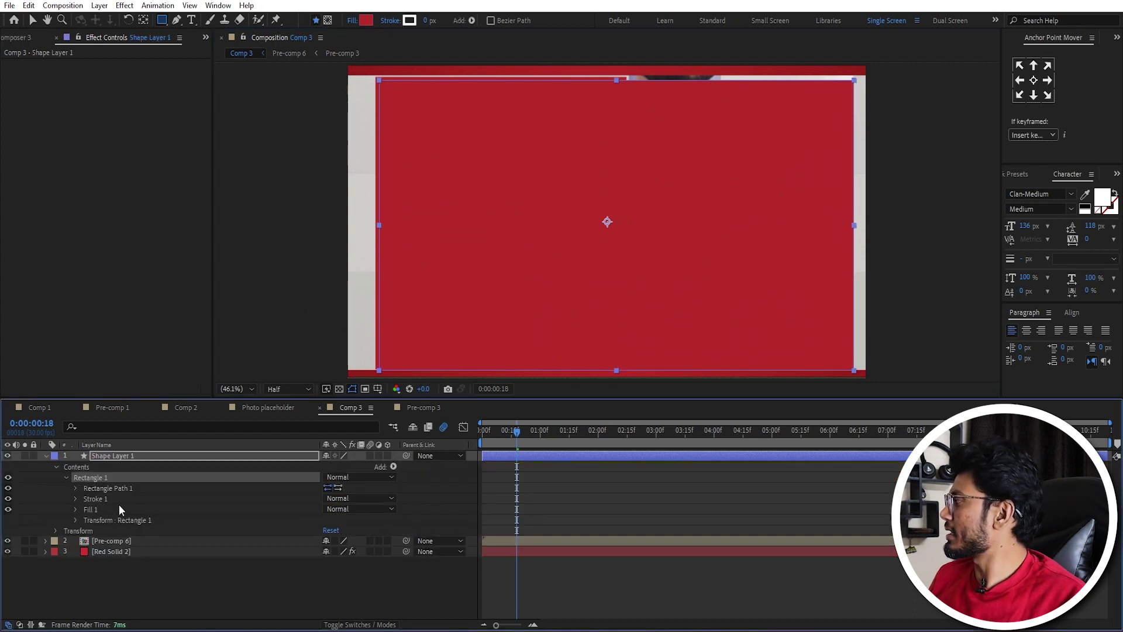
left_click(76, 488)
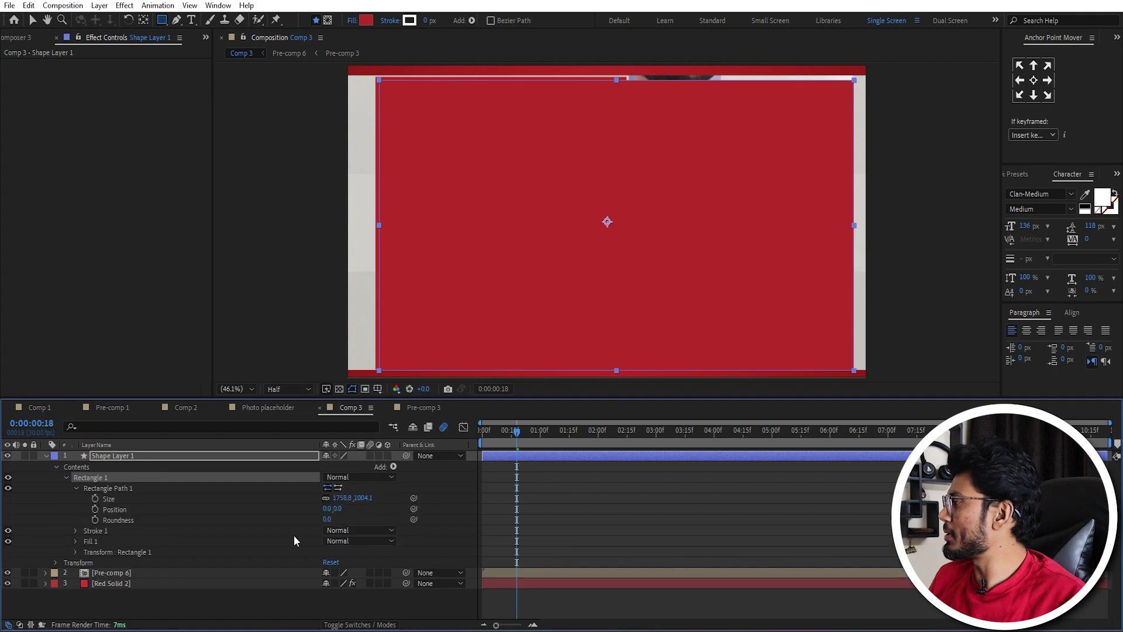
left_click_drag(326, 521, 364, 530)
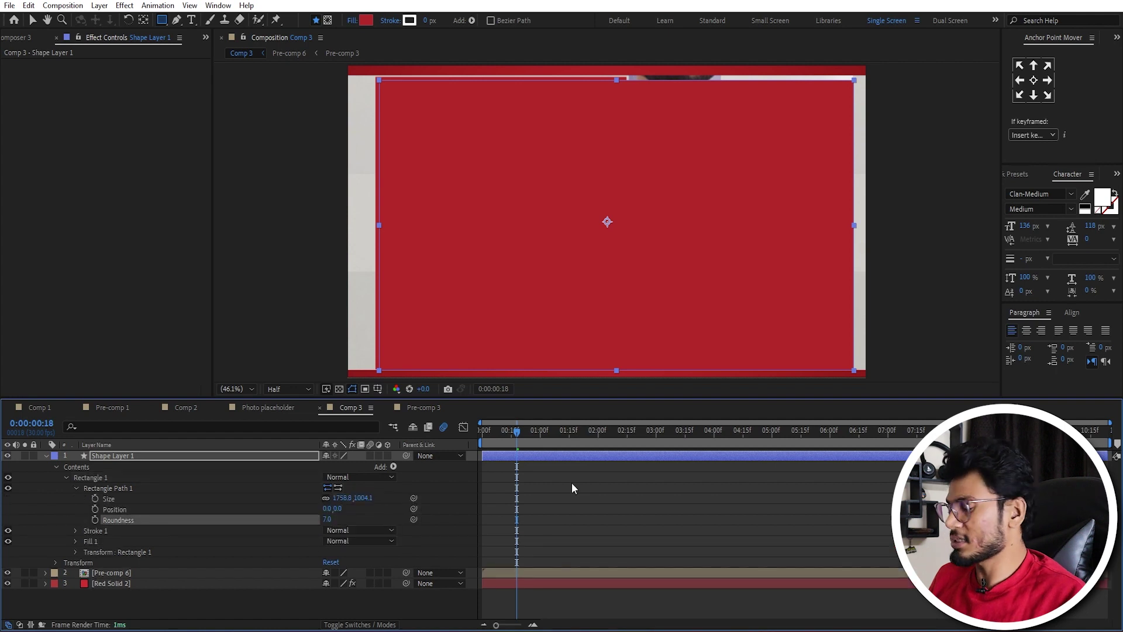
type("50")
key("Return")
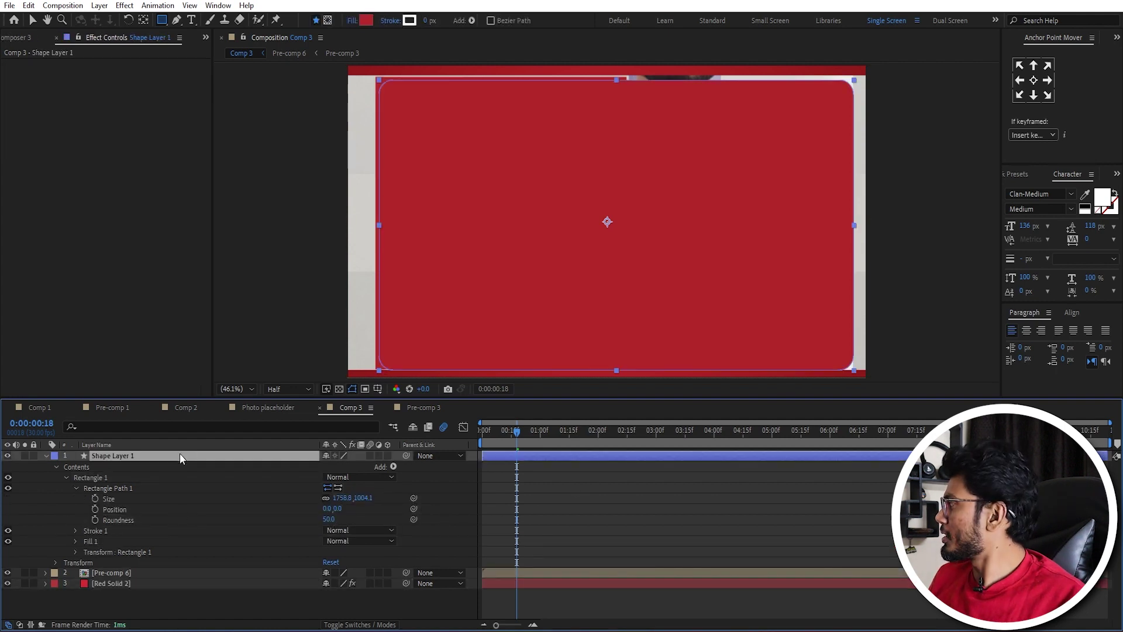
Step: Set Pre-comp 6's Track Matte to Alpha Matte of the rounded rectangle shape layer
left_click(150, 573)
key("F4")
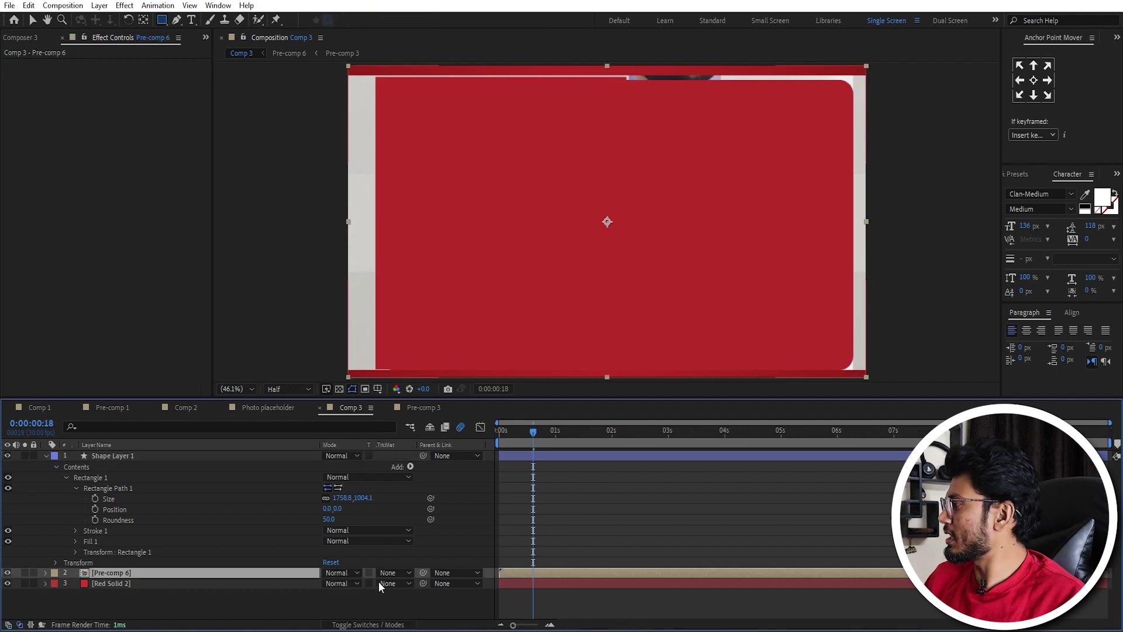
left_click(393, 573)
left_click(415, 519)
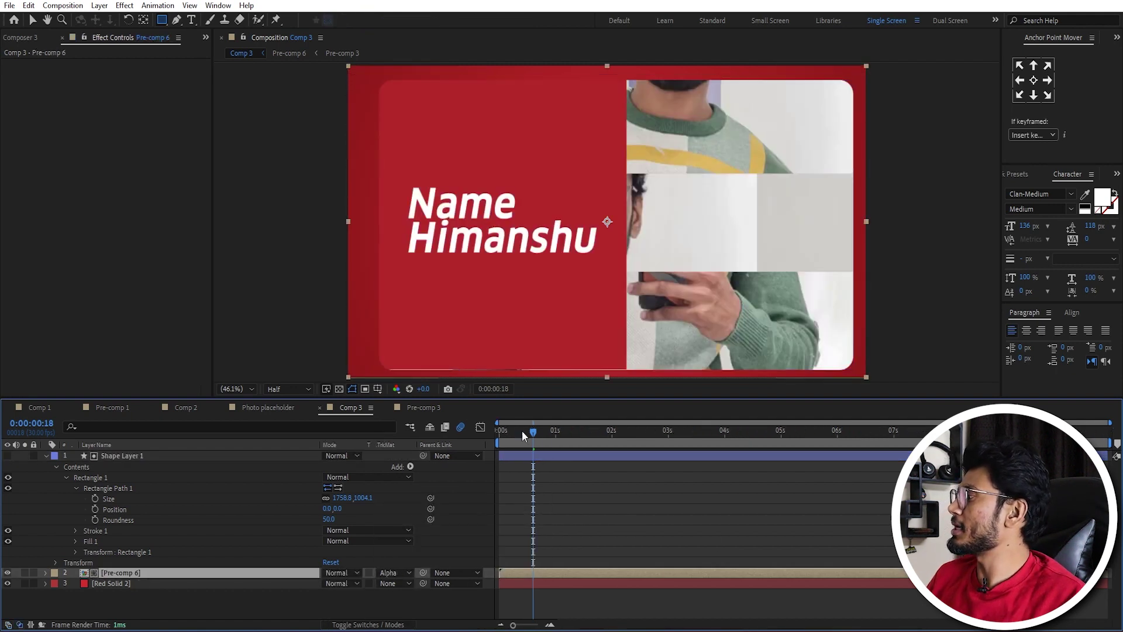
key("Home")
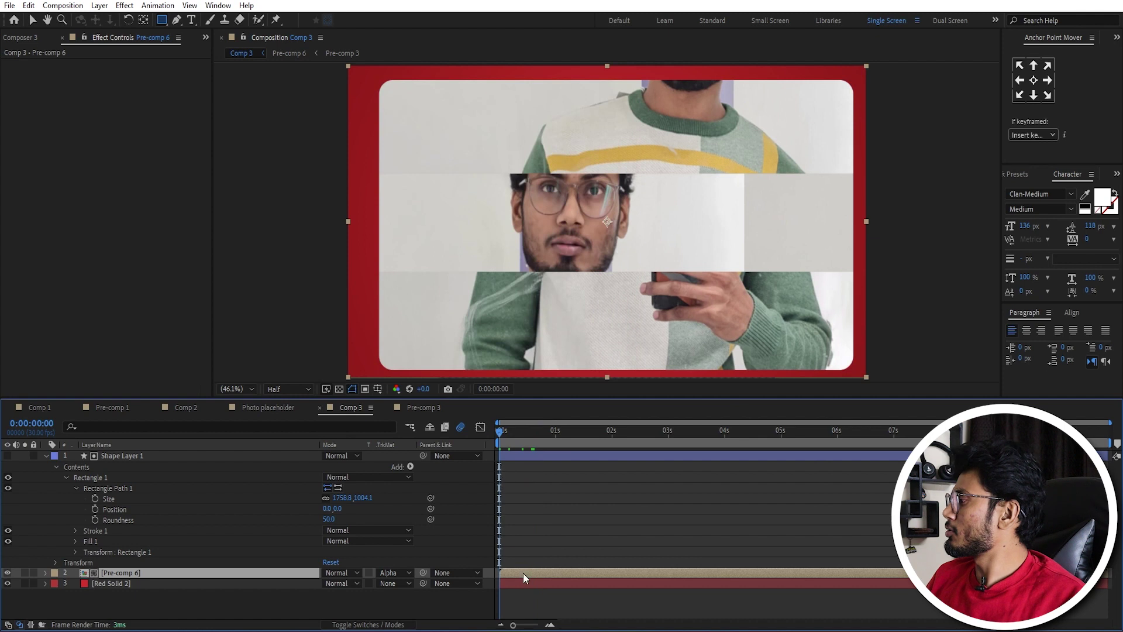
left_click(542, 455)
Step: Preview Comp 3, then open Comp 1 to get its vignette layers
key("space")
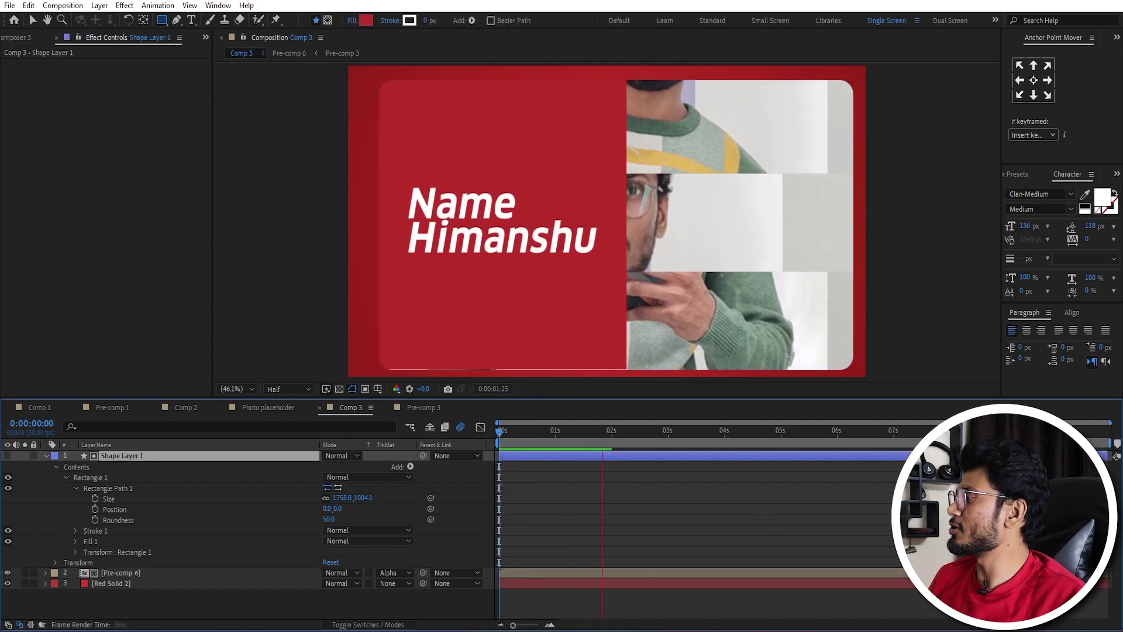
mouse_move(553, 629)
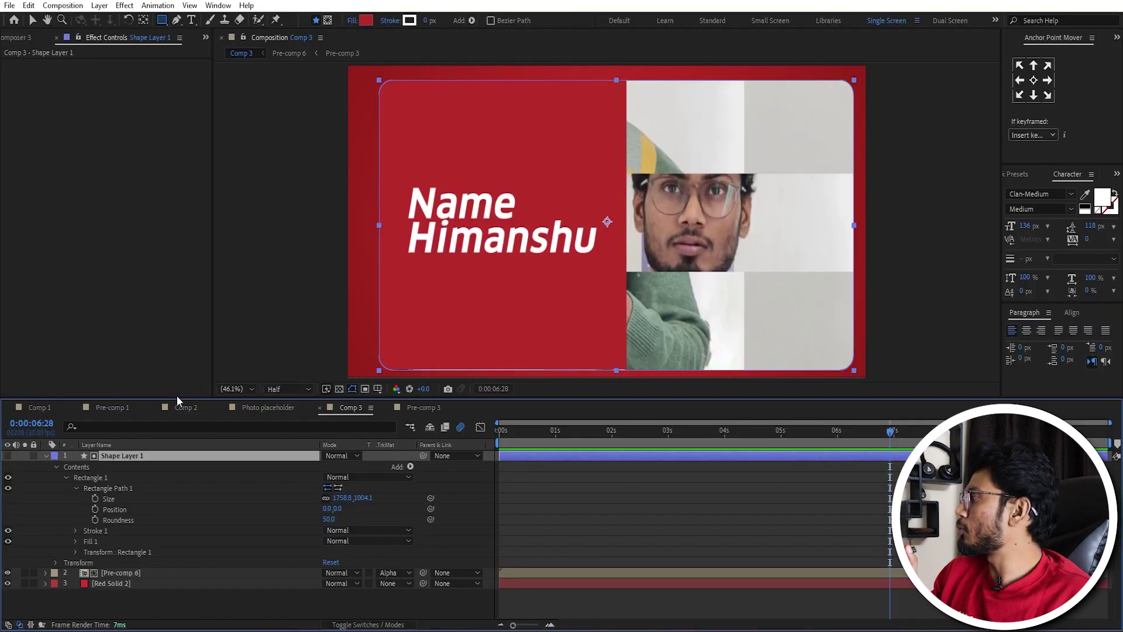
left_click(187, 408)
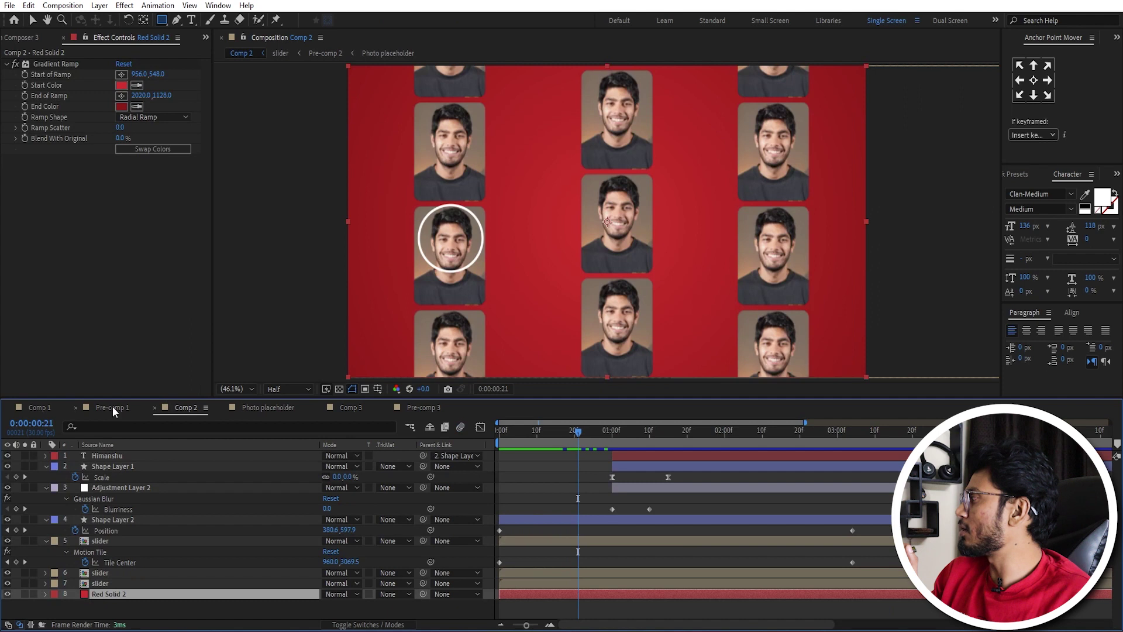
left_click(112, 408)
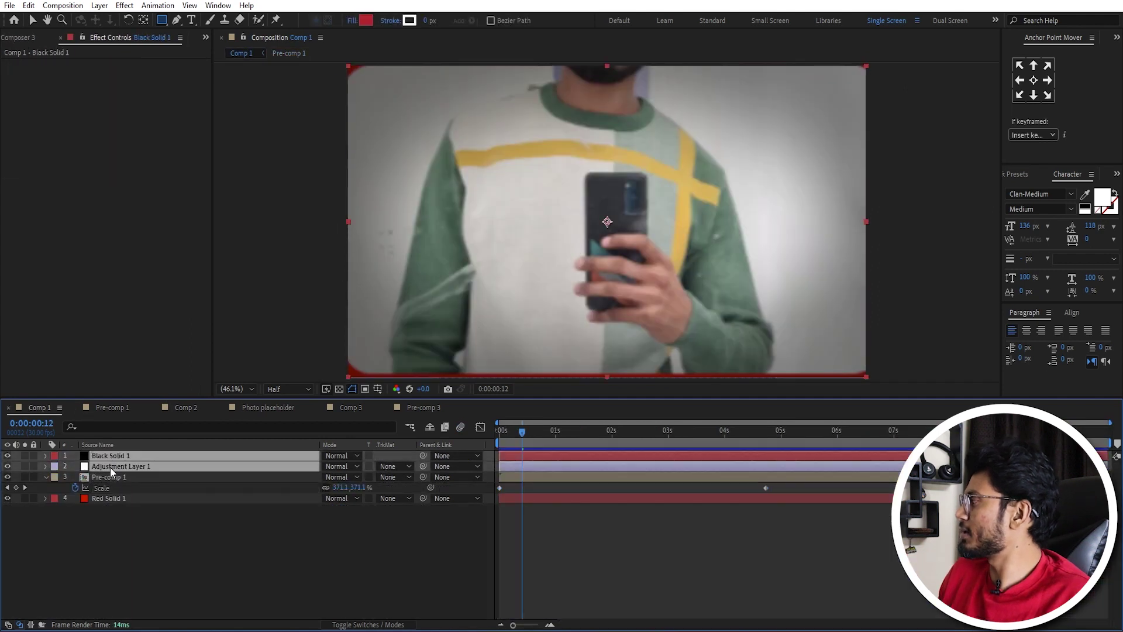
Step: Paste Black Solid 1 and Adjustment Layer 1 into Comp 3 and preview it from the start
left_click(417, 408)
left_click(348, 407)
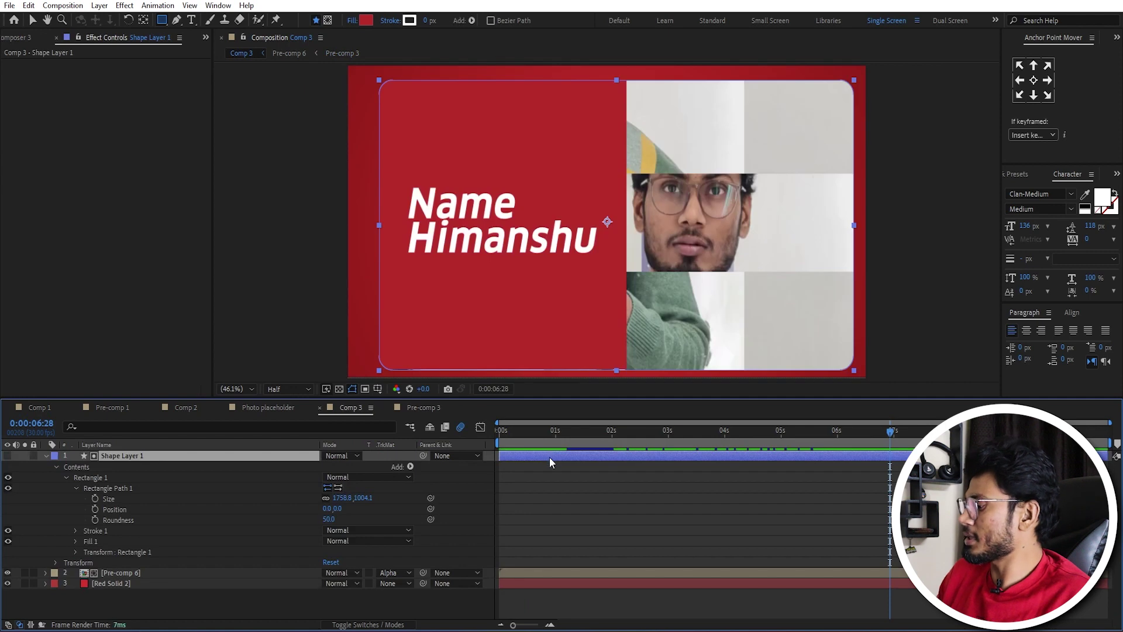
key("ctrl+v")
key("Home")
key("space")
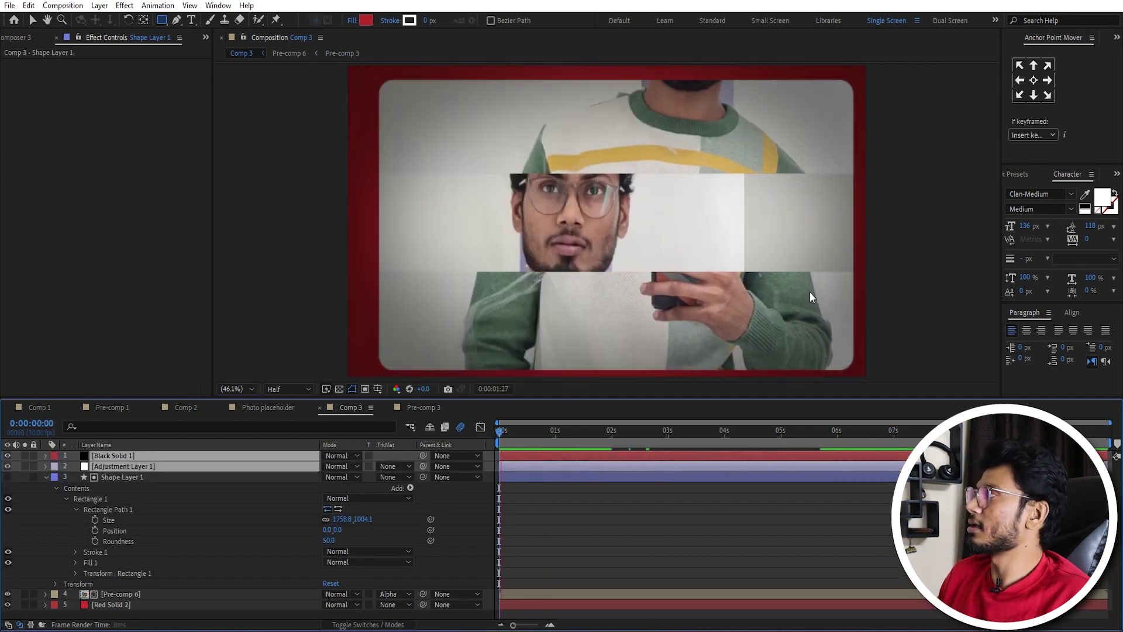
key("space")
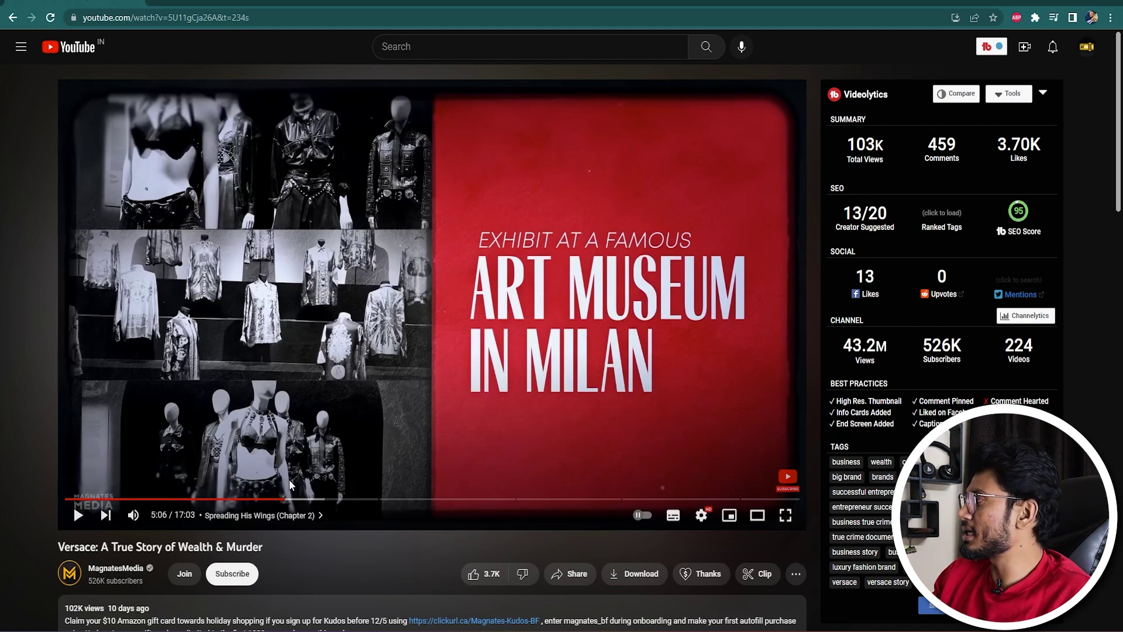
Step: Move the Versace documentary to 5:40, pause on the SANTO VERSACE title, then jump to 5:54
left_click_drag(293, 499, 310, 502)
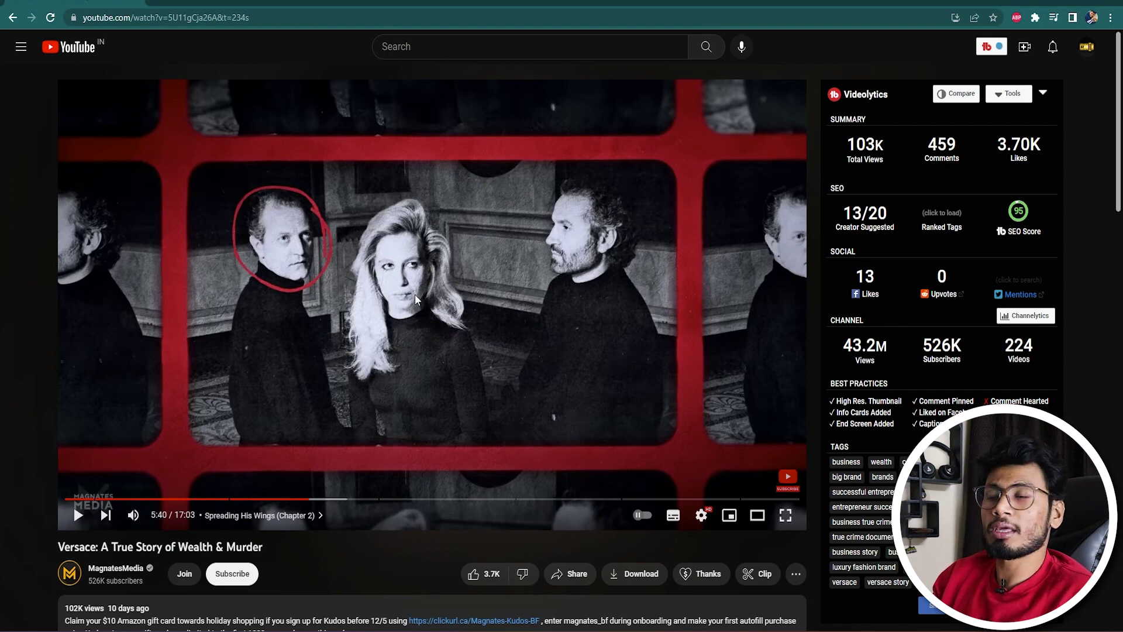
left_click(473, 327)
left_click(478, 310)
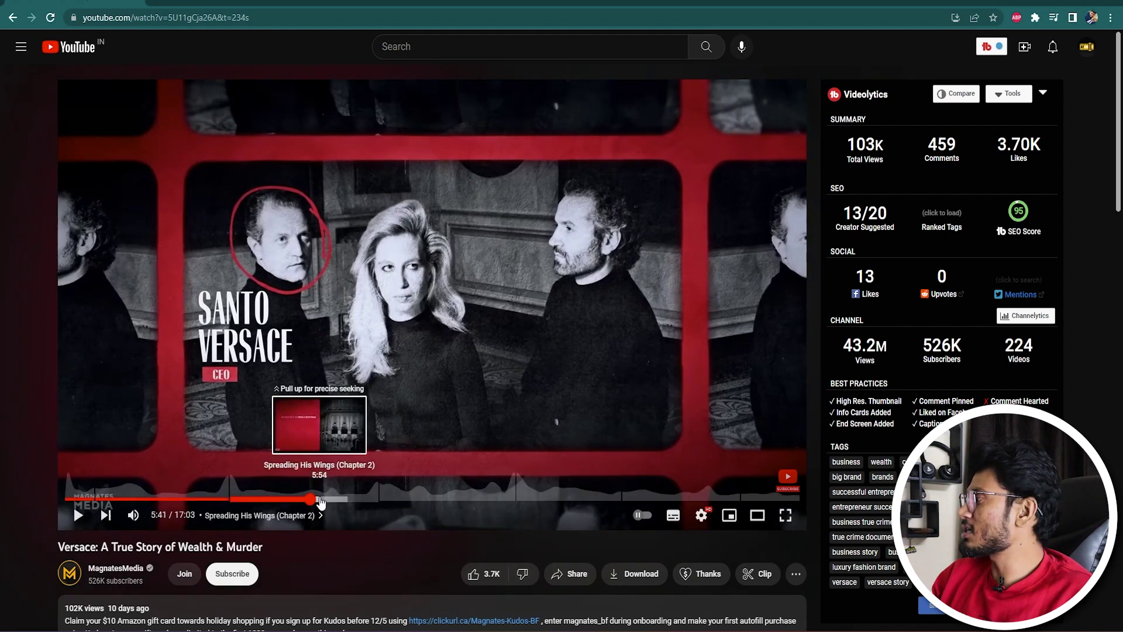
left_click(320, 501)
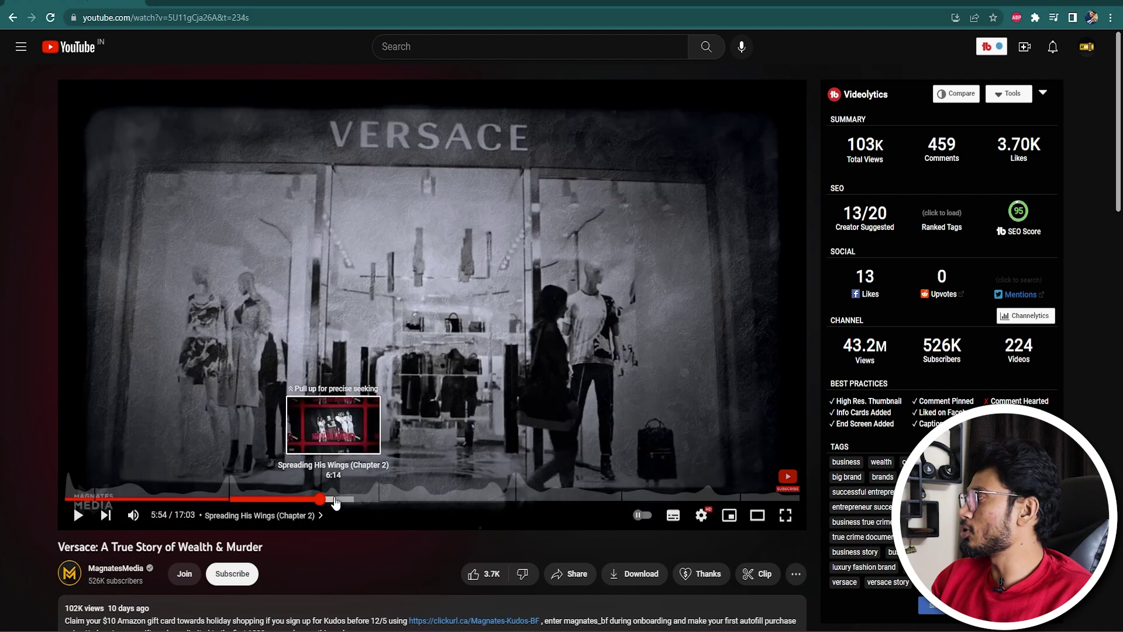
Step: Play the documentary past 6:12 with pauses at 6:17 and 6:18, stopping at 6:20 on '$750 DOLLARS PER YEAR'
left_click(334, 500)
key("space")
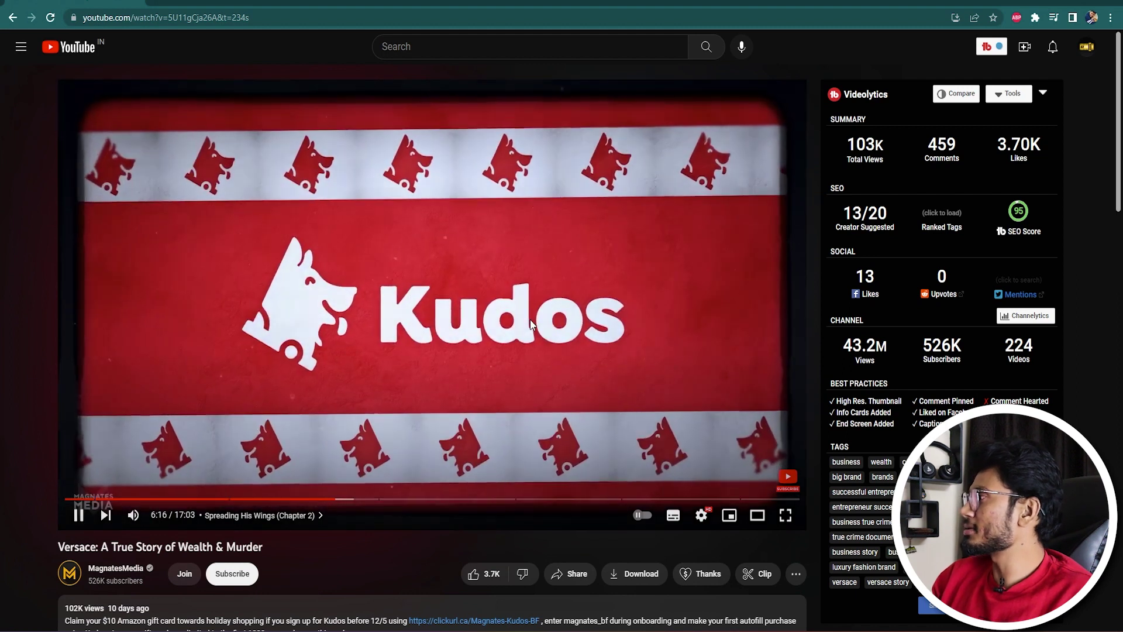
left_click(524, 303)
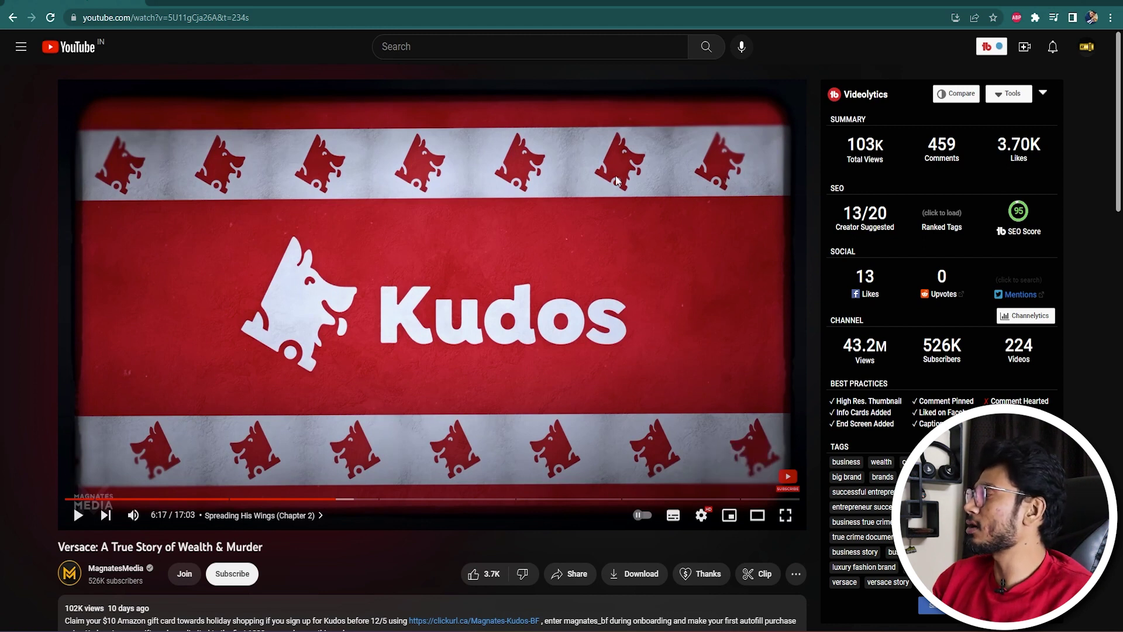
left_click(702, 145)
left_click(677, 145)
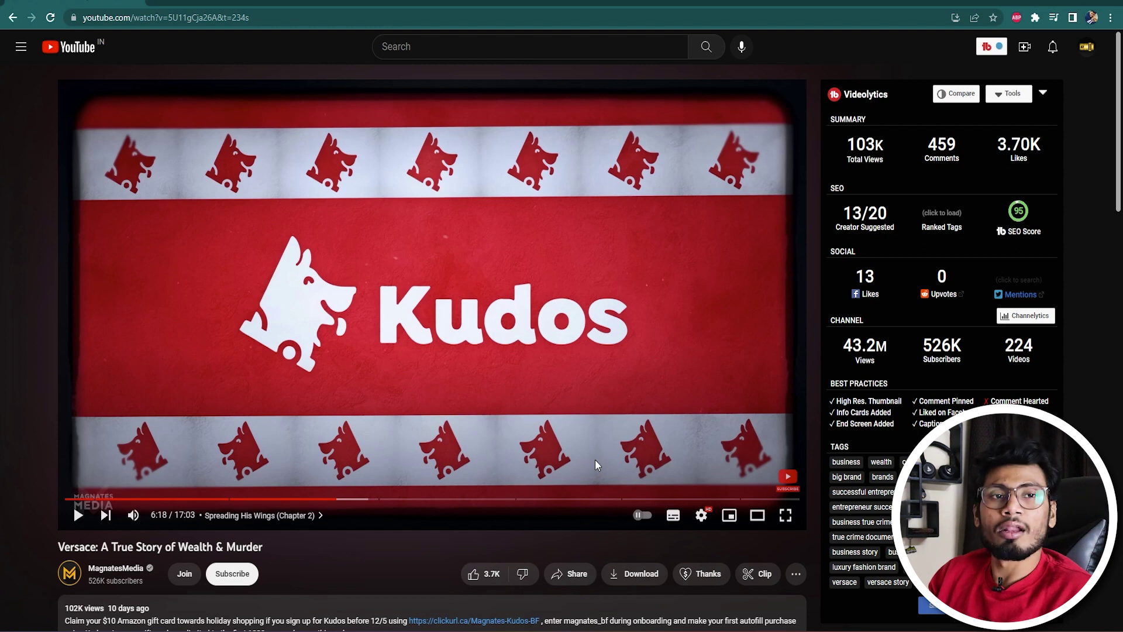
left_click(421, 325)
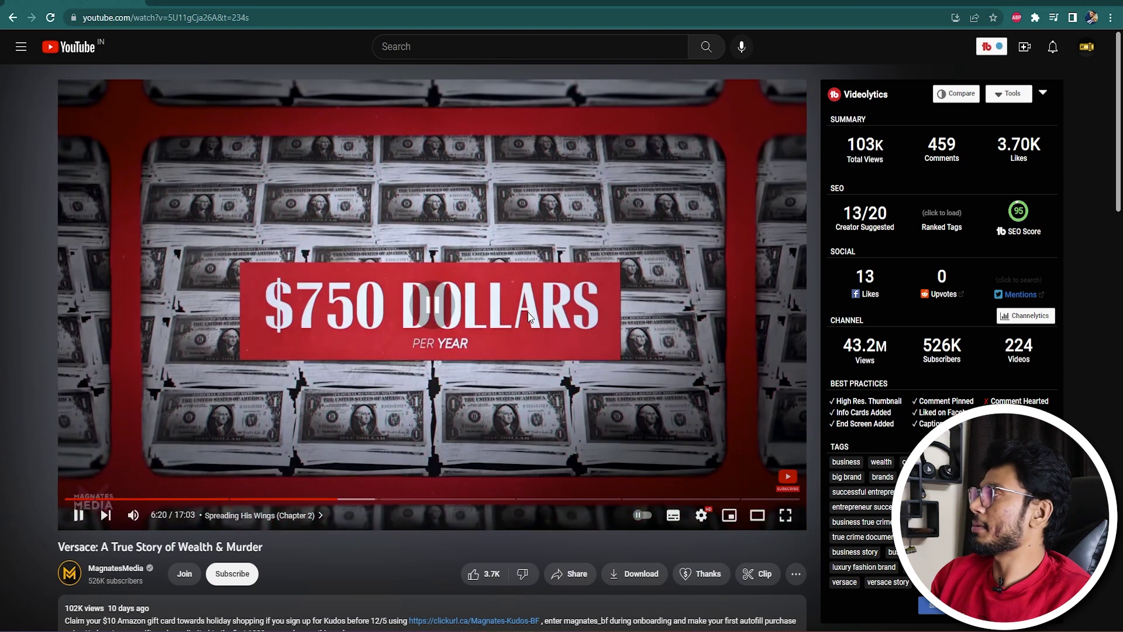
left_click(528, 311)
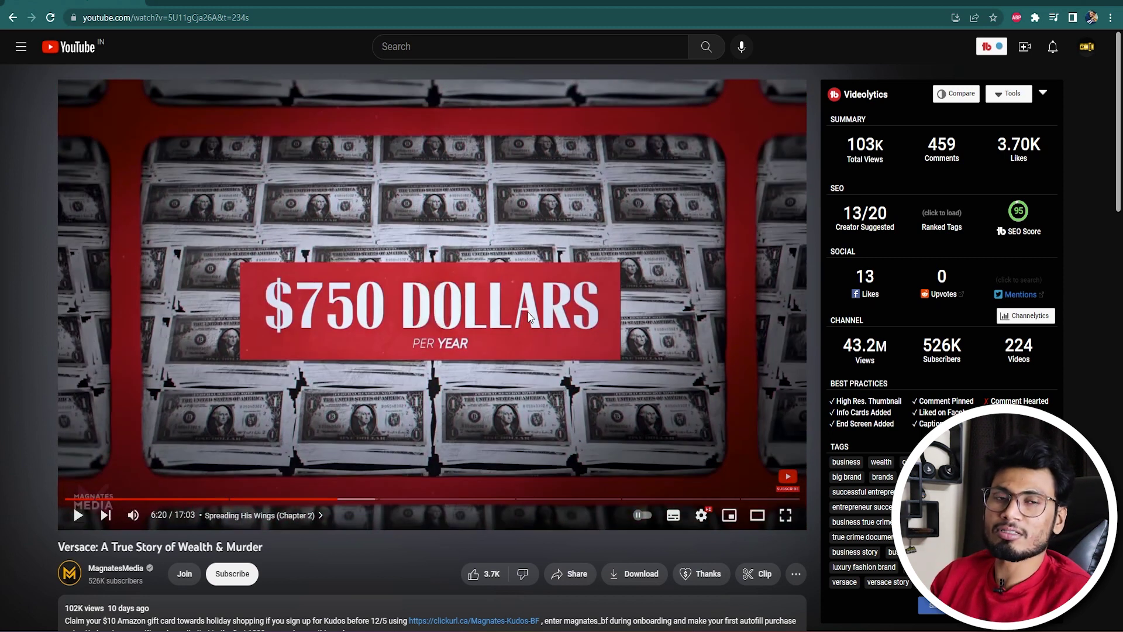